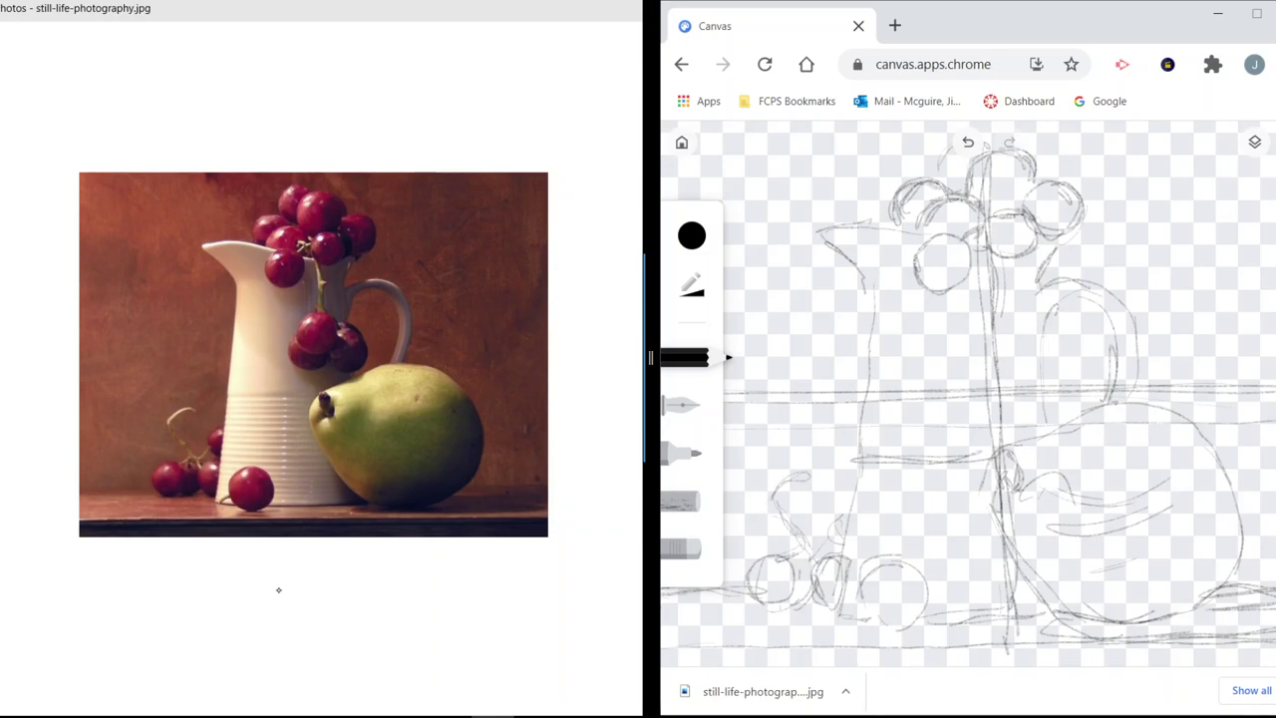
Sketch the inner line of the jug's handle and the three grapes hanging down the front of the jug in pencil.
drag(1054, 311, 1047, 337)
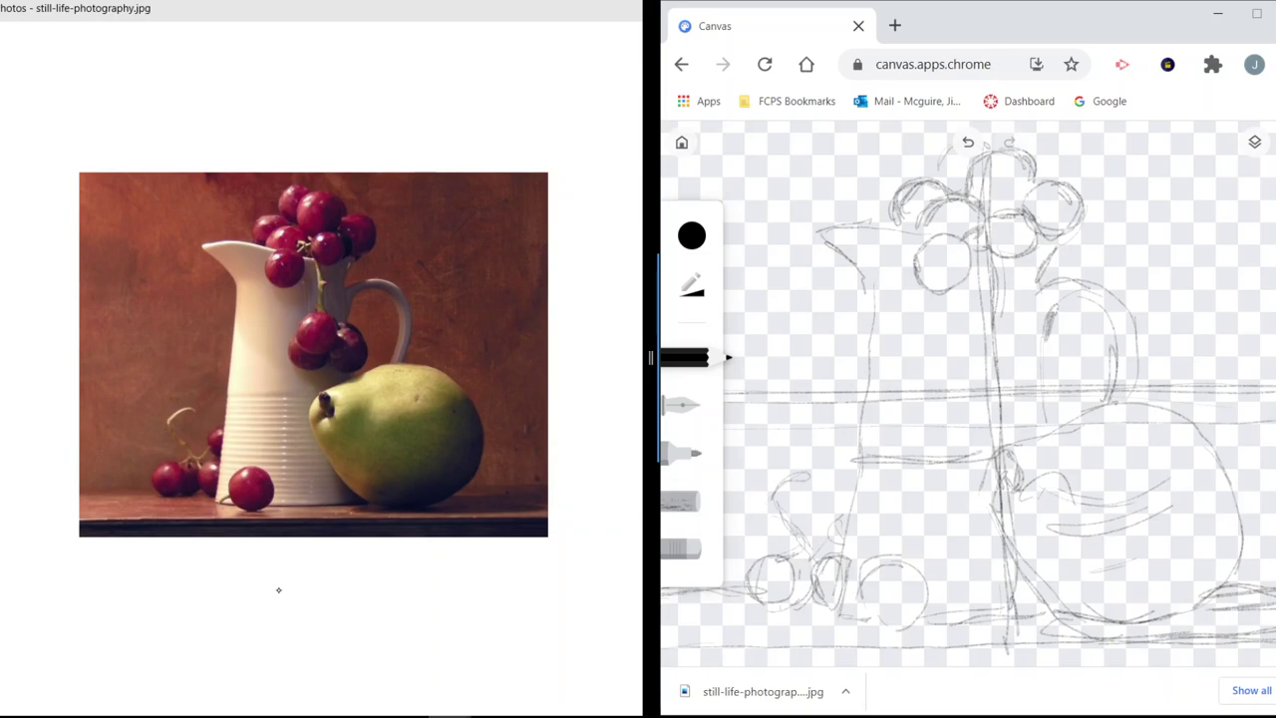
mouse_move(1001, 299)
mouse_down()
mouse_move(1001, 359)
mouse_move(992, 327)
mouse_up()
mouse_move(985, 361)
mouse_down()
mouse_move(1030, 354)
mouse_move(1009, 322)
mouse_move(1026, 349)
mouse_move(979, 371)
mouse_move(990, 322)
mouse_up()
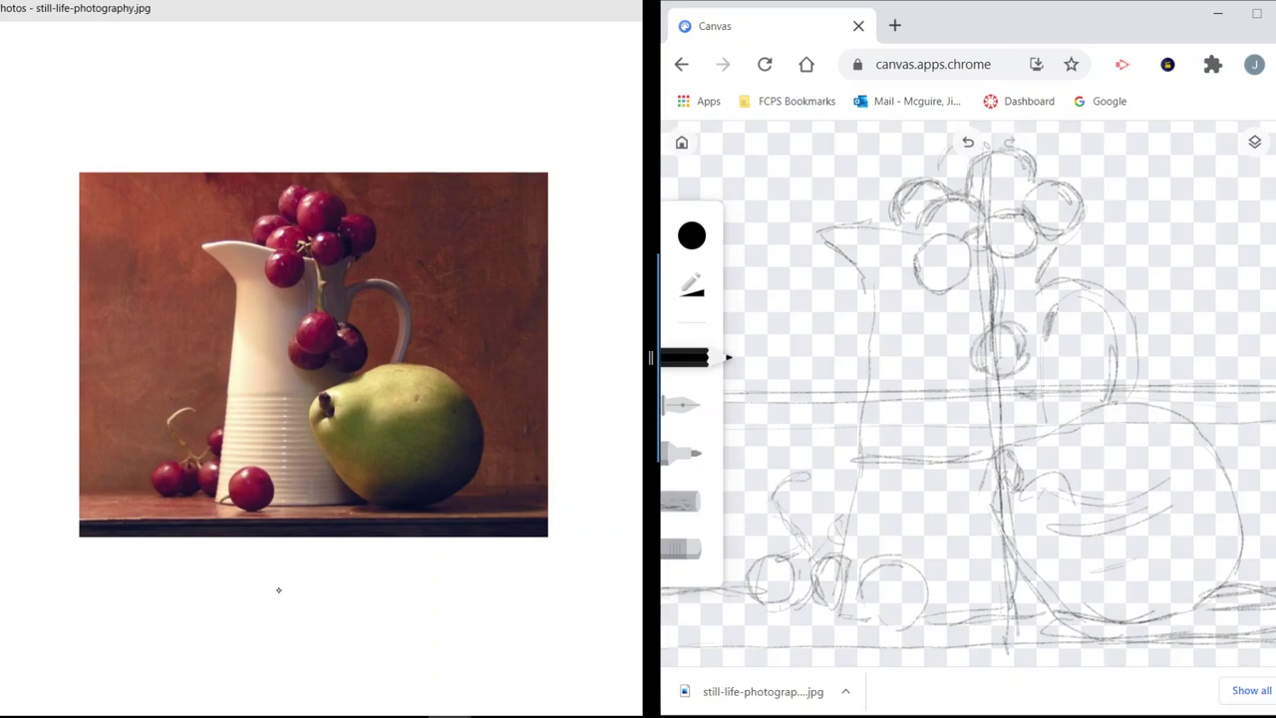
mouse_move(963, 373)
mouse_down()
mouse_move(961, 395)
mouse_move(991, 398)
mouse_move(977, 400)
mouse_move(968, 372)
mouse_move(975, 401)
mouse_up()
mouse_move(1015, 383)
mouse_down()
mouse_move(990, 400)
mouse_move(1025, 402)
mouse_up()
mouse_move(1025, 334)
mouse_down()
mouse_move(1042, 350)
mouse_move(1049, 401)
mouse_move(1013, 391)
mouse_move(1047, 353)
mouse_move(1040, 442)
mouse_move(1077, 419)
mouse_move(1041, 406)
mouse_move(1061, 365)
mouse_up()
drag(1035, 407, 1053, 389)
mouse_move(981, 411)
mouse_down()
mouse_move(1009, 395)
mouse_move(986, 405)
mouse_up()
drag(988, 403, 1010, 392)
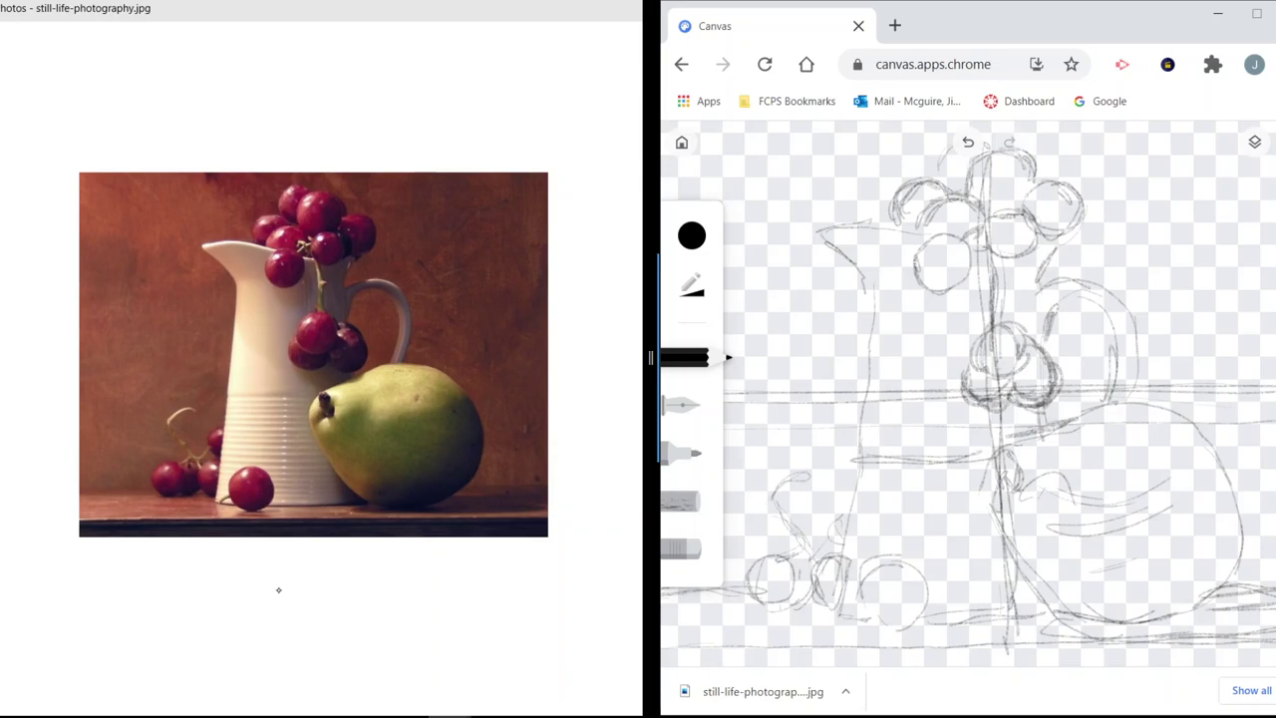
Darken the outline of the grape at the jug's rim, plus the rim and curved underside of the spout.
mouse_move(946, 237)
mouse_down()
mouse_move(920, 262)
mouse_move(921, 248)
mouse_move(920, 284)
mouse_move(955, 286)
mouse_move(969, 237)
mouse_move(973, 273)
mouse_move(951, 294)
mouse_move(921, 257)
mouse_move(957, 237)
mouse_up()
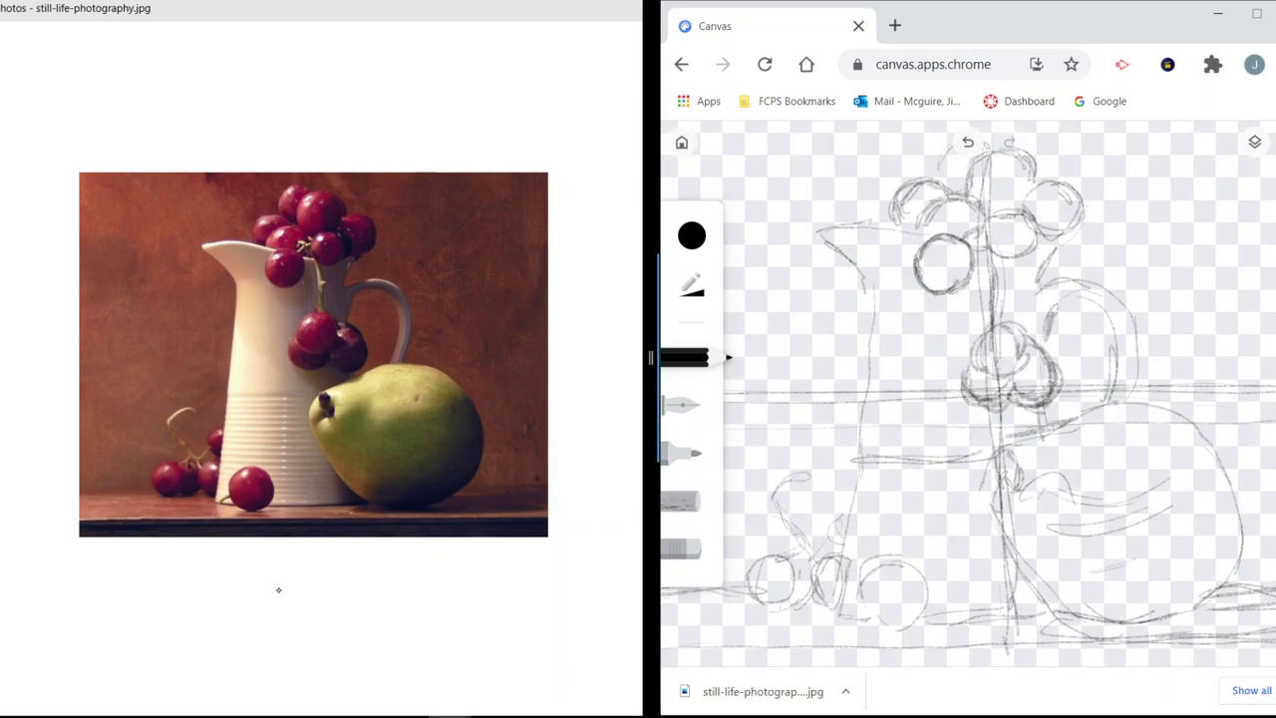
mouse_move(825, 232)
mouse_down()
mouse_move(867, 229)
mouse_move(845, 229)
mouse_up()
drag(862, 230, 899, 229)
mouse_move(918, 234)
mouse_down()
mouse_move(940, 237)
mouse_move(924, 235)
mouse_up()
drag(863, 231, 914, 229)
mouse_move(836, 246)
mouse_down()
mouse_move(869, 281)
mouse_move(856, 265)
mouse_up()
drag(854, 263, 872, 289)
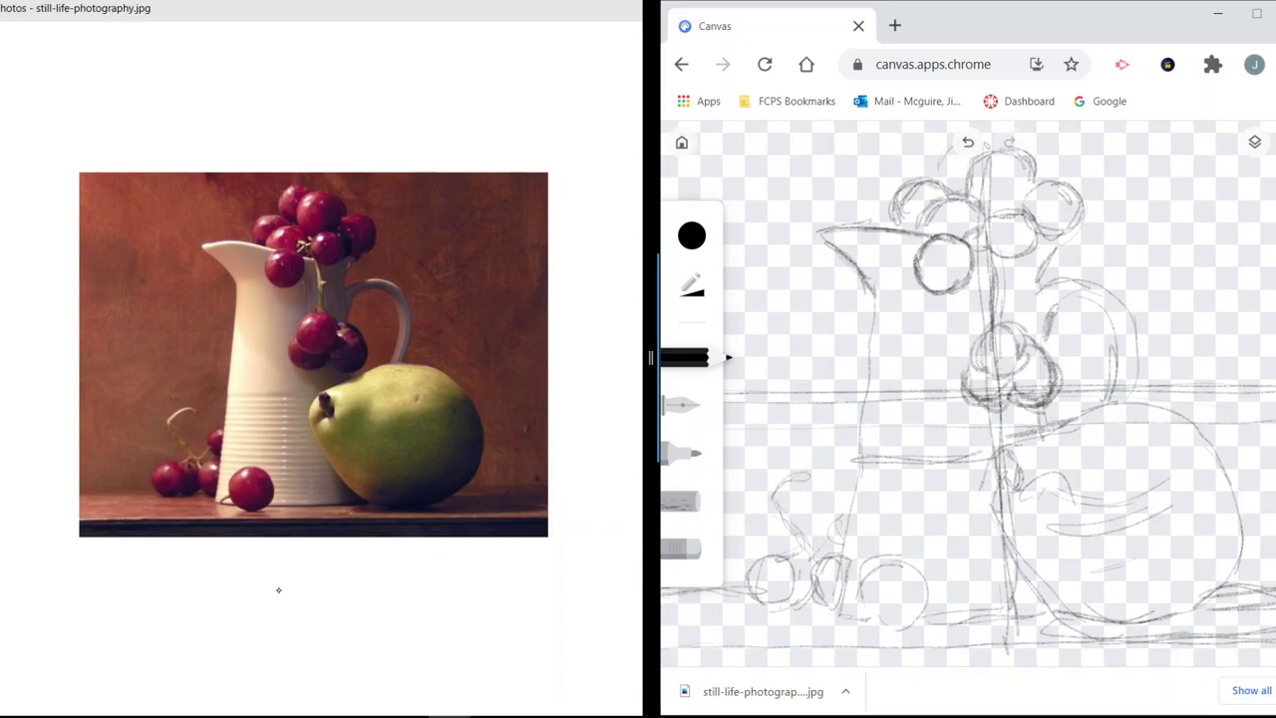
Darken the outlines of the grapes in the upper cluster above the jug's rim.
mouse_move(921, 224)
mouse_down()
mouse_move(965, 198)
mouse_move(985, 212)
mouse_move(928, 211)
mouse_move(948, 201)
mouse_move(985, 216)
mouse_move(987, 230)
mouse_move(905, 181)
mouse_move(885, 227)
mouse_move(904, 192)
mouse_move(943, 181)
mouse_move(900, 203)
mouse_move(891, 227)
mouse_up()
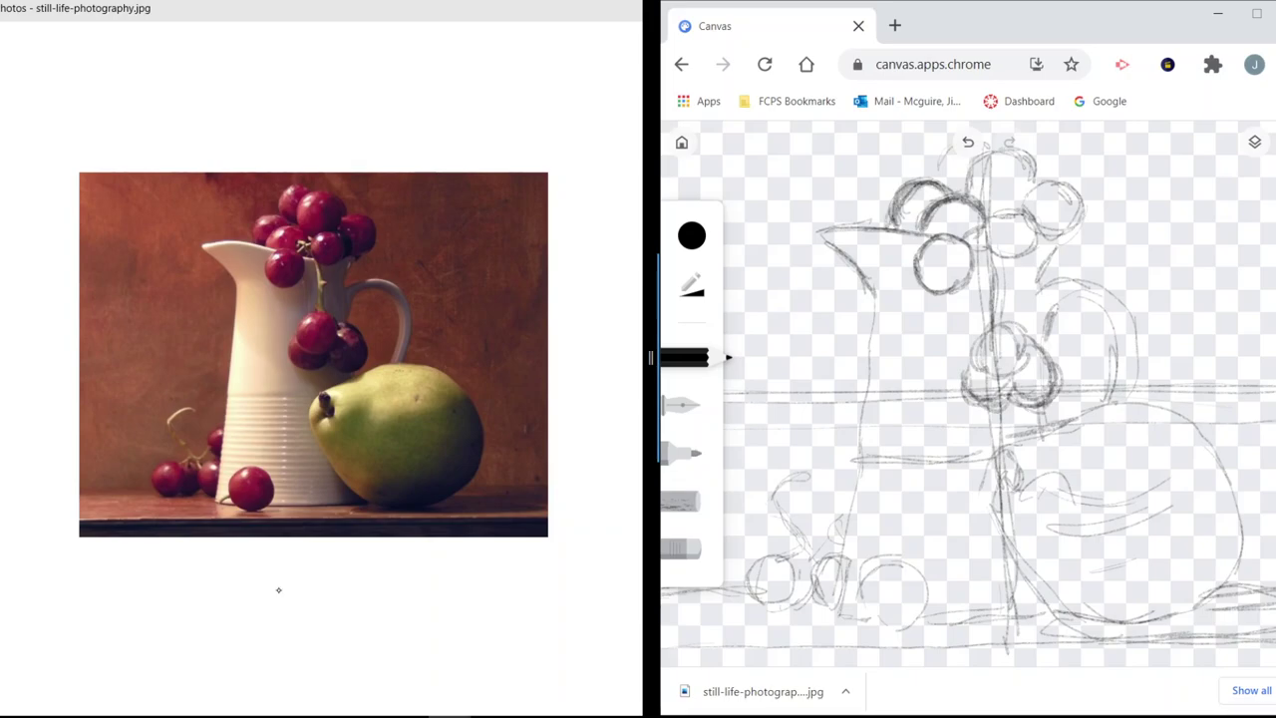
mouse_move(945, 146)
mouse_down()
mouse_move(937, 182)
mouse_move(953, 137)
mouse_move(934, 178)
mouse_up()
mouse_move(951, 147)
mouse_down()
mouse_move(935, 175)
mouse_move(952, 144)
mouse_up()
mouse_move(970, 188)
mouse_down()
mouse_move(995, 157)
mouse_move(1035, 162)
mouse_up()
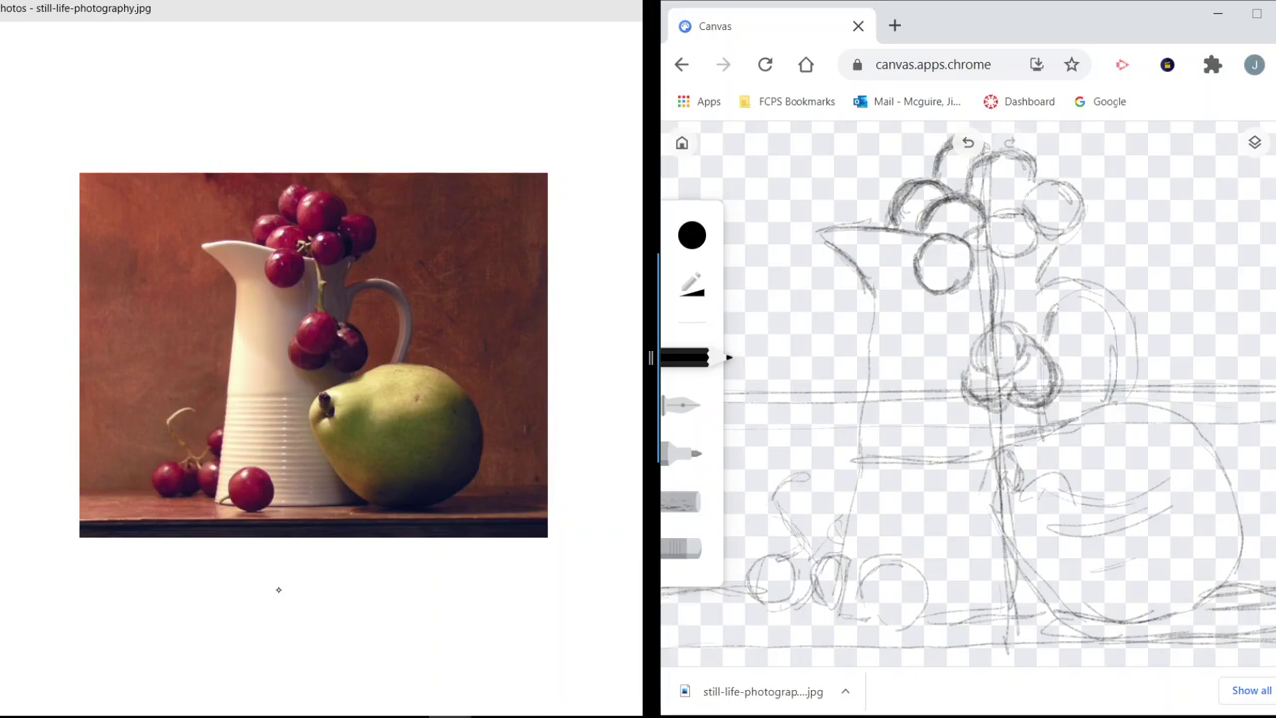
mouse_move(1022, 211)
mouse_down()
mouse_move(1052, 183)
mouse_move(1079, 211)
mouse_move(1064, 232)
mouse_move(1055, 185)
mouse_up()
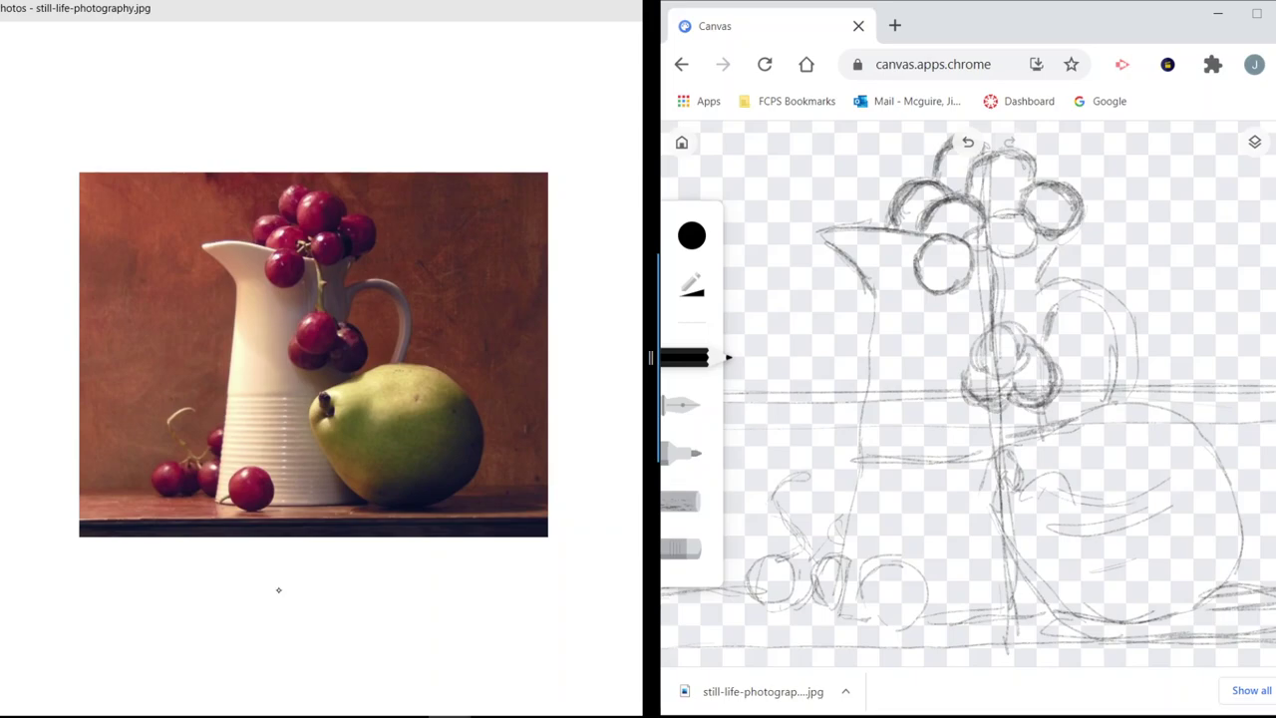
mouse_move(991, 229)
mouse_down()
mouse_move(1011, 211)
mouse_move(999, 214)
mouse_up()
mouse_move(999, 211)
mouse_down()
mouse_move(1031, 209)
mouse_move(1035, 247)
mouse_move(997, 253)
mouse_move(1033, 257)
mouse_move(1007, 212)
mouse_up()
drag(999, 213, 1009, 210)
Darken the grape stem, the three hanging grapes and the pear's edge just beneath them.
mouse_move(983, 253)
mouse_down()
mouse_move(999, 215)
mouse_move(987, 331)
mouse_move(993, 293)
mouse_up()
drag(993, 289, 971, 364)
drag(990, 323, 965, 371)
mouse_move(971, 349)
mouse_down()
mouse_move(979, 374)
mouse_move(967, 373)
mouse_up()
mouse_move(983, 366)
mouse_down()
mouse_move(971, 379)
mouse_move(1022, 368)
mouse_move(1027, 339)
mouse_move(1011, 370)
mouse_up()
drag(1023, 323, 1007, 355)
mouse_move(1009, 321)
mouse_down()
mouse_move(997, 329)
mouse_move(1009, 369)
mouse_up()
drag(1019, 367, 1008, 378)
mouse_move(1023, 323)
mouse_down()
mouse_move(1001, 361)
mouse_move(987, 341)
mouse_move(963, 401)
mouse_move(1030, 406)
mouse_up()
mouse_move(1031, 347)
mouse_down()
mouse_move(1059, 373)
mouse_move(1055, 403)
mouse_move(1025, 411)
mouse_move(1049, 434)
mouse_move(1053, 425)
mouse_up()
drag(1115, 399, 1067, 419)
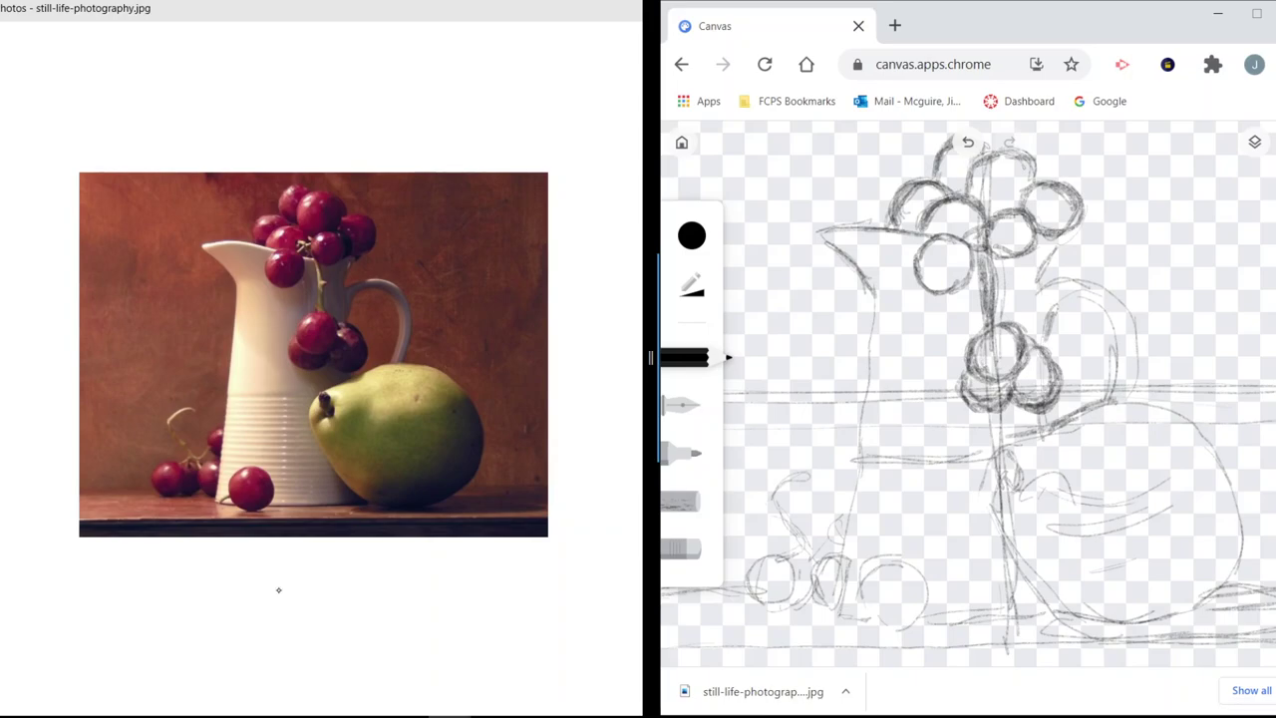
Darken the inner and outer contours of the jug's handle up to the rim.
mouse_move(1033, 249)
mouse_down()
mouse_move(1053, 243)
mouse_move(1034, 249)
mouse_up()
mouse_move(1039, 292)
mouse_down()
mouse_move(1081, 279)
mouse_move(1128, 303)
mouse_move(1138, 371)
mouse_up()
drag(1134, 325, 1125, 401)
mouse_move(1049, 345)
mouse_down()
mouse_move(1069, 297)
mouse_move(1106, 301)
mouse_move(1121, 375)
mouse_move(1110, 390)
mouse_up()
mouse_move(1109, 394)
mouse_down()
mouse_move(1117, 360)
mouse_move(1102, 308)
mouse_move(1067, 297)
mouse_up()
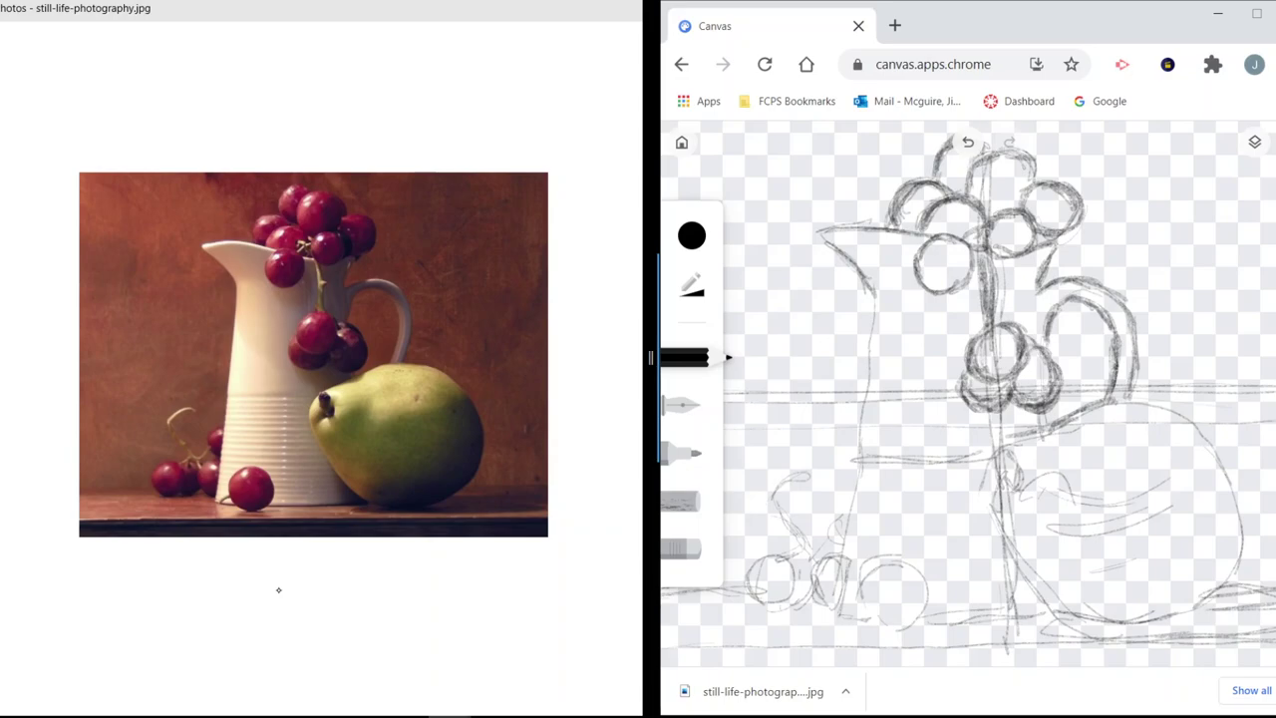
Redraw and darken the pear's outline along its left side and underside.
drag(1044, 414, 1043, 434)
mouse_move(1034, 436)
mouse_down()
mouse_move(984, 470)
mouse_move(1030, 434)
mouse_move(980, 483)
mouse_move(981, 522)
mouse_up()
drag(987, 471, 979, 514)
mouse_move(1007, 512)
mouse_down()
mouse_move(973, 556)
mouse_move(1005, 572)
mouse_up()
mouse_move(1034, 555)
mouse_down()
mouse_move(1005, 590)
mouse_move(1022, 614)
mouse_move(1167, 628)
mouse_up()
mouse_move(1130, 624)
mouse_down()
mouse_move(1177, 618)
mouse_move(1164, 620)
mouse_up()
mouse_move(1153, 626)
mouse_down()
mouse_move(1213, 606)
mouse_move(1216, 592)
mouse_up()
drag(1216, 596, 1230, 566)
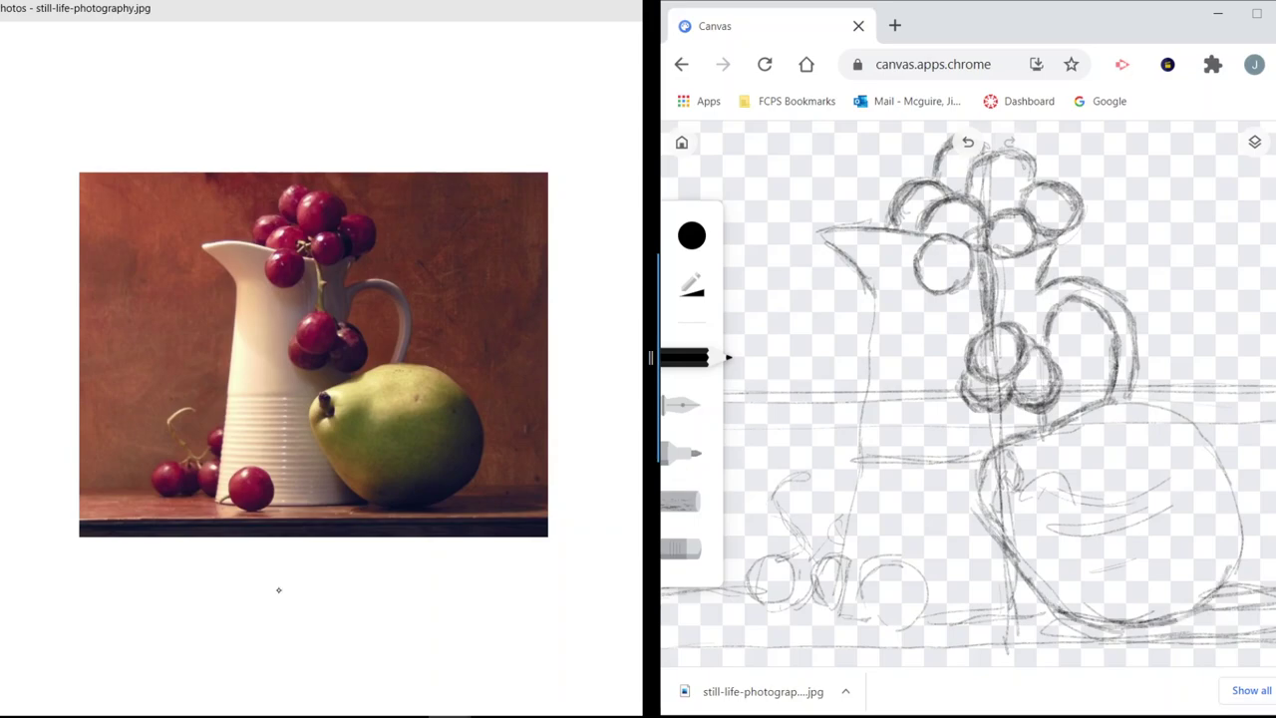
Darken the pear's top and right contour, and reinforce its stem, inner shadow line and lower-left edge.
mouse_move(1079, 400)
mouse_down()
mouse_move(1187, 417)
mouse_move(1224, 451)
mouse_move(1228, 477)
mouse_up()
drag(1206, 432, 1244, 510)
drag(1230, 466, 1244, 544)
drag(1244, 494, 1232, 588)
drag(1244, 529, 1240, 572)
drag(1224, 582, 1200, 614)
mouse_move(1174, 472)
mouse_down()
mouse_move(1216, 467)
mouse_move(1127, 504)
mouse_move(1033, 480)
mouse_move(1063, 462)
mouse_move(997, 505)
mouse_move(1011, 460)
mouse_move(1001, 531)
mouse_up()
drag(983, 510, 1032, 586)
drag(1002, 533, 1028, 580)
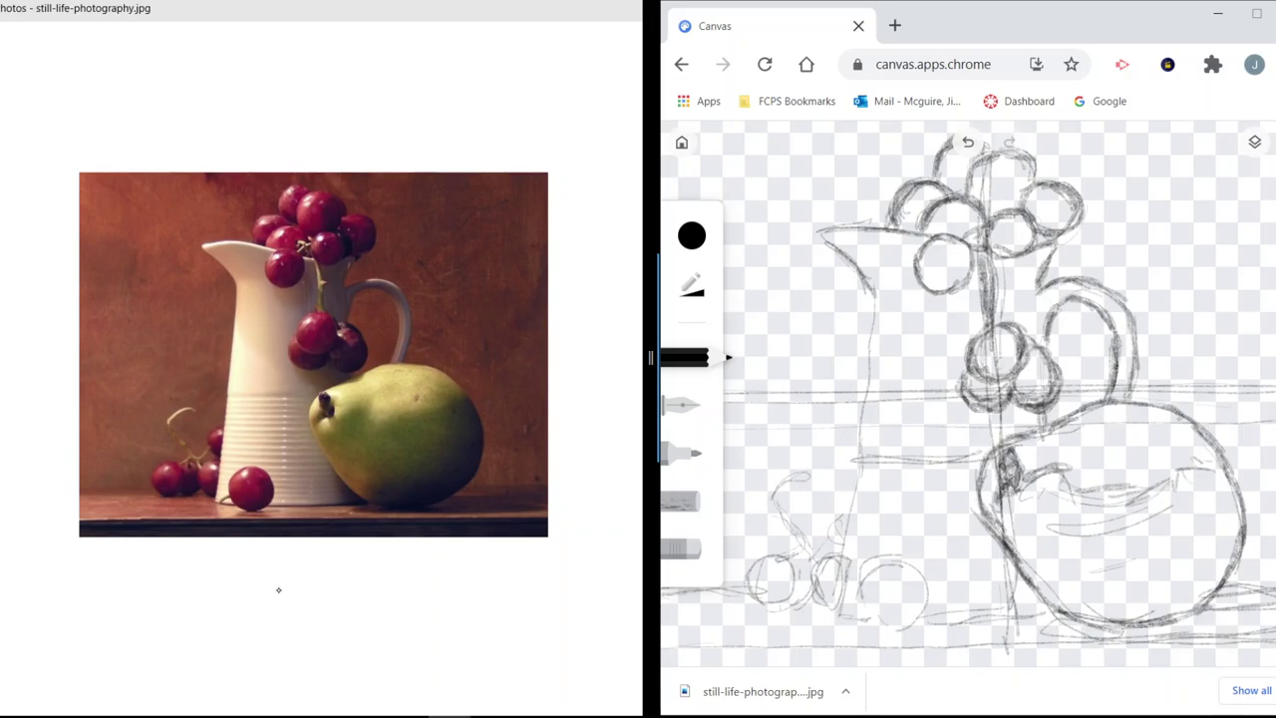
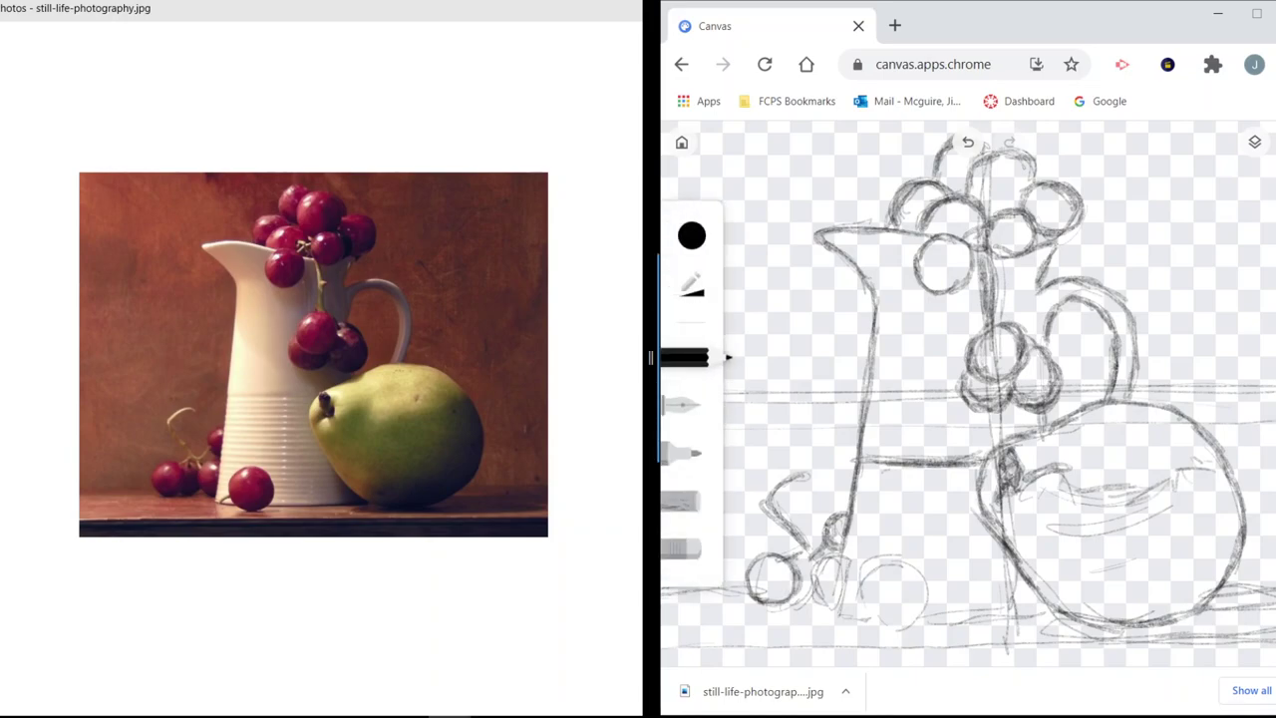
Darken the small grapes beside the jug, the round grape in front and the jug's base line.
mouse_move(796, 556)
mouse_down()
mouse_move(808, 572)
mouse_move(817, 561)
mouse_move(823, 595)
mouse_move(842, 563)
mouse_move(815, 604)
mouse_move(832, 586)
mouse_move(839, 604)
mouse_move(843, 546)
mouse_up()
drag(833, 606, 845, 540)
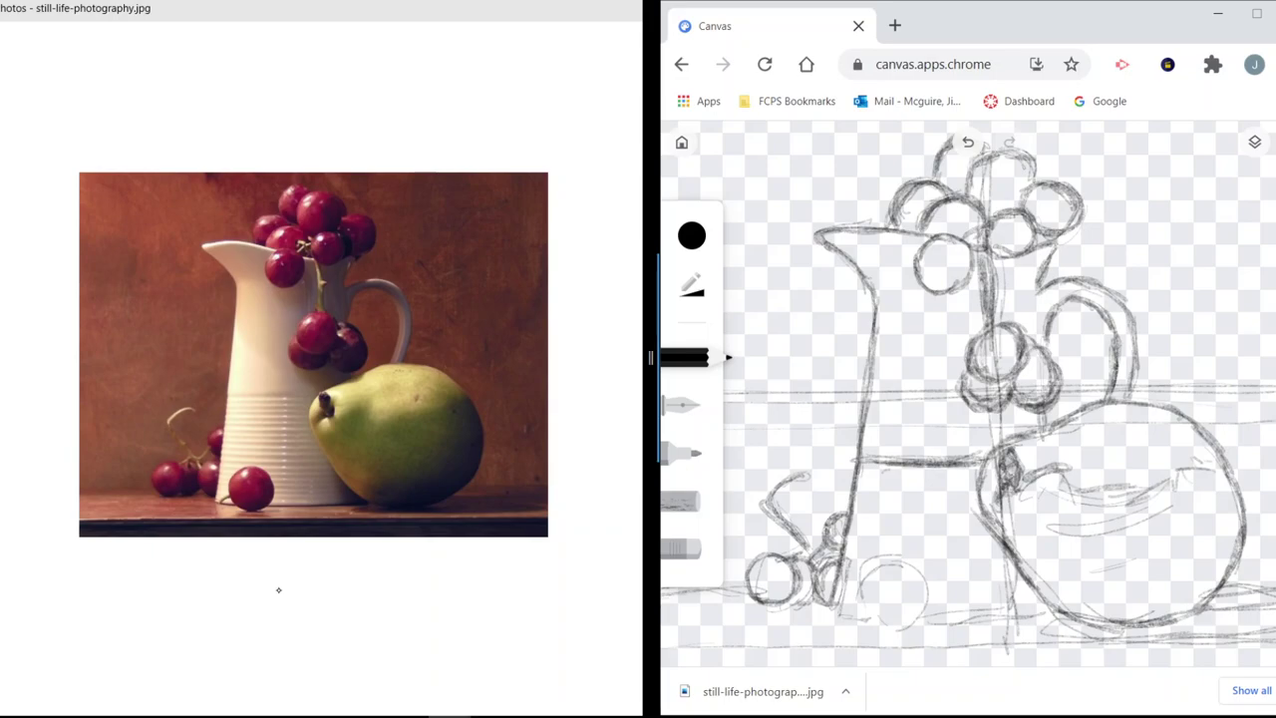
mouse_move(830, 613)
mouse_down()
mouse_move(857, 622)
mouse_move(866, 577)
mouse_move(890, 558)
mouse_move(870, 571)
mouse_move(908, 559)
mouse_move(926, 593)
mouse_move(887, 628)
mouse_move(864, 608)
mouse_move(903, 624)
mouse_up()
mouse_move(877, 578)
mouse_down()
mouse_move(857, 610)
mouse_move(907, 626)
mouse_move(919, 616)
mouse_move(879, 618)
mouse_move(919, 616)
mouse_move(891, 630)
mouse_move(1053, 610)
mouse_up()
drag(977, 618, 1027, 613)
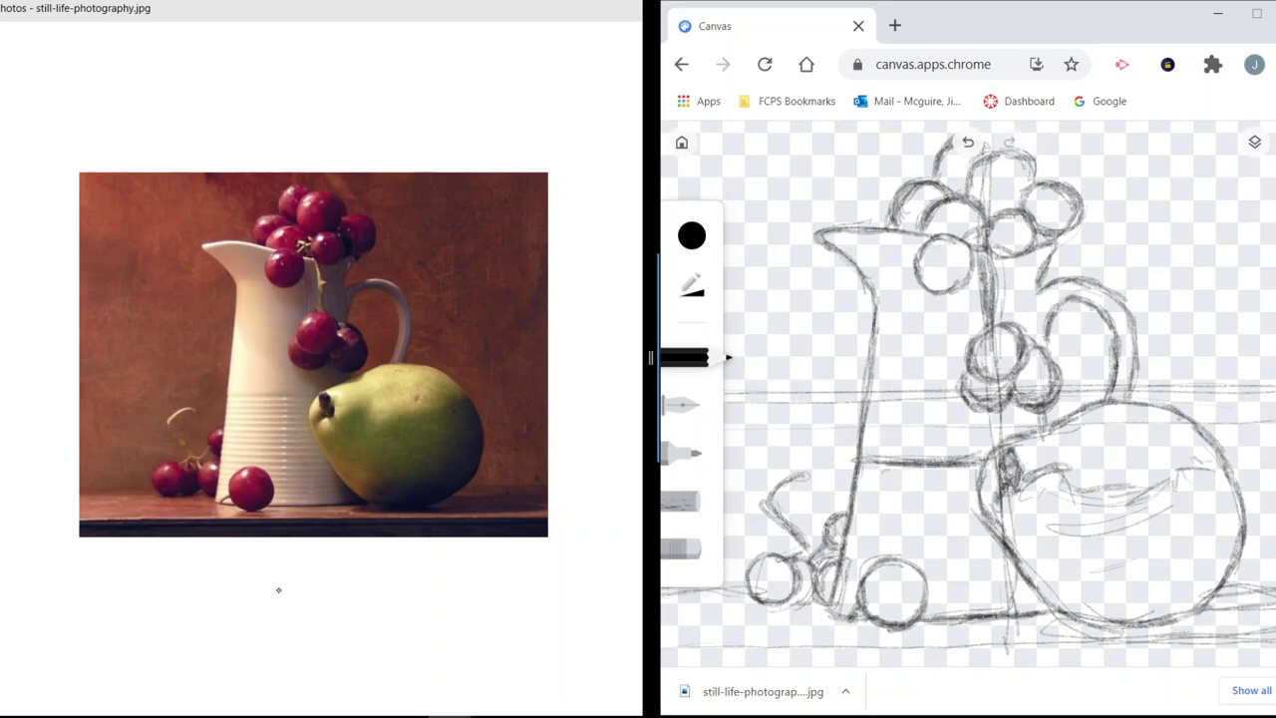
Darken the table line beside the jug and shade the cast shadow under and to the right of the pear.
mouse_move(823, 618)
mouse_down()
mouse_move(859, 610)
mouse_move(837, 615)
mouse_up()
mouse_move(1043, 626)
mouse_down()
mouse_move(1063, 616)
mouse_move(1143, 636)
mouse_move(1254, 634)
mouse_up()
mouse_move(1046, 628)
mouse_down()
mouse_move(1176, 632)
mouse_move(1207, 612)
mouse_move(1274, 610)
mouse_up()
mouse_move(1161, 630)
mouse_down()
mouse_move(1274, 614)
mouse_move(1274, 643)
mouse_up()
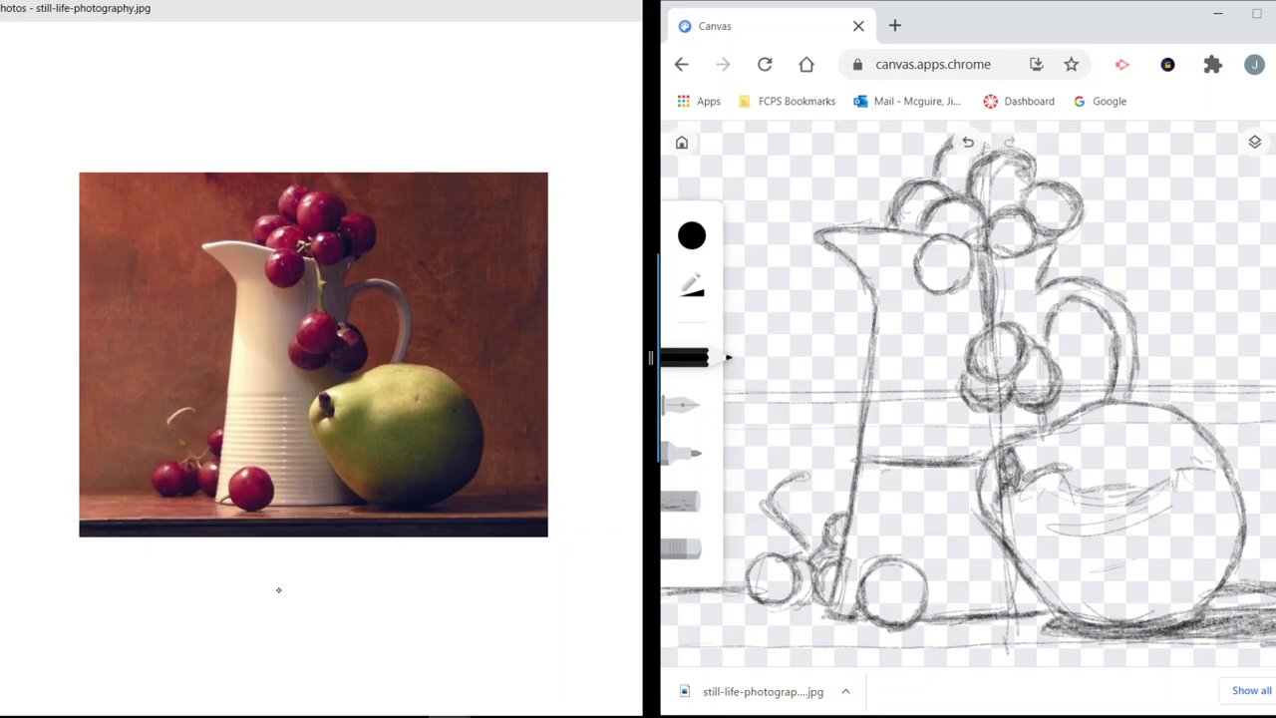
Draw the table's front edge across the canvas and shade the dark strip below it.
drag(670, 646, 1094, 646)
drag(984, 645, 1274, 646)
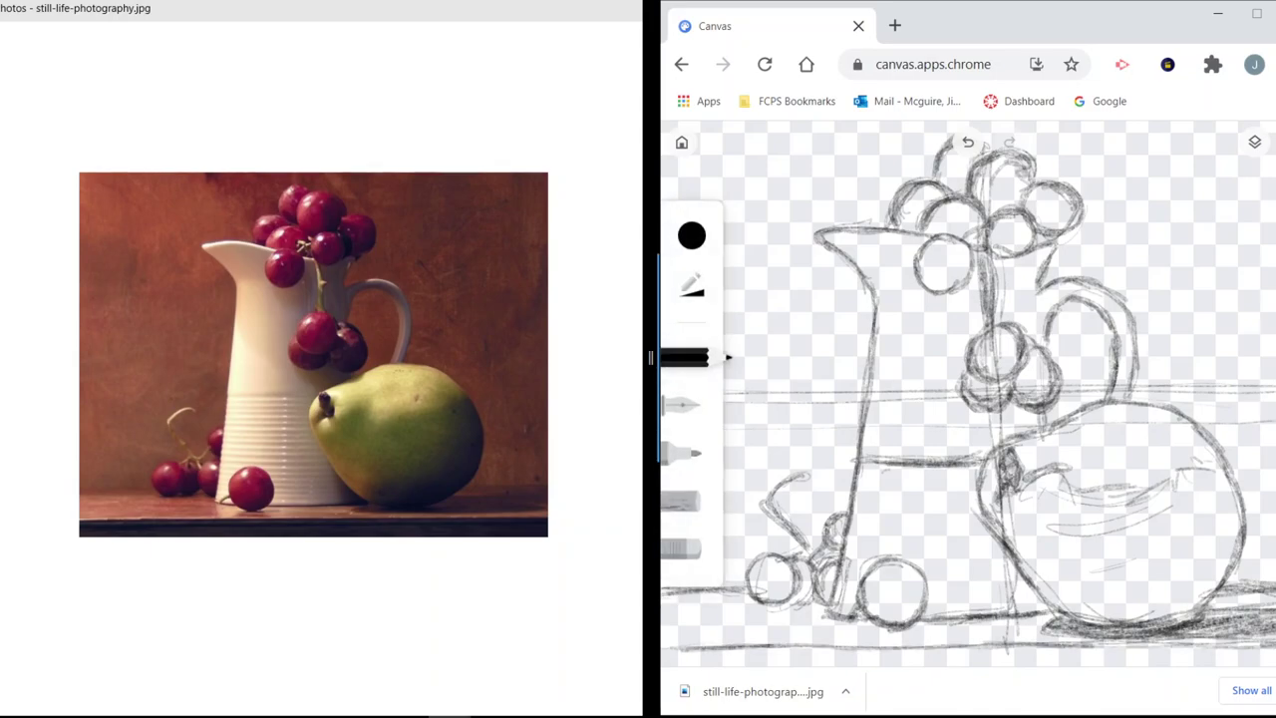
mouse_move(692, 648)
mouse_down()
mouse_move(664, 662)
mouse_move(1272, 654)
mouse_move(1218, 650)
mouse_up()
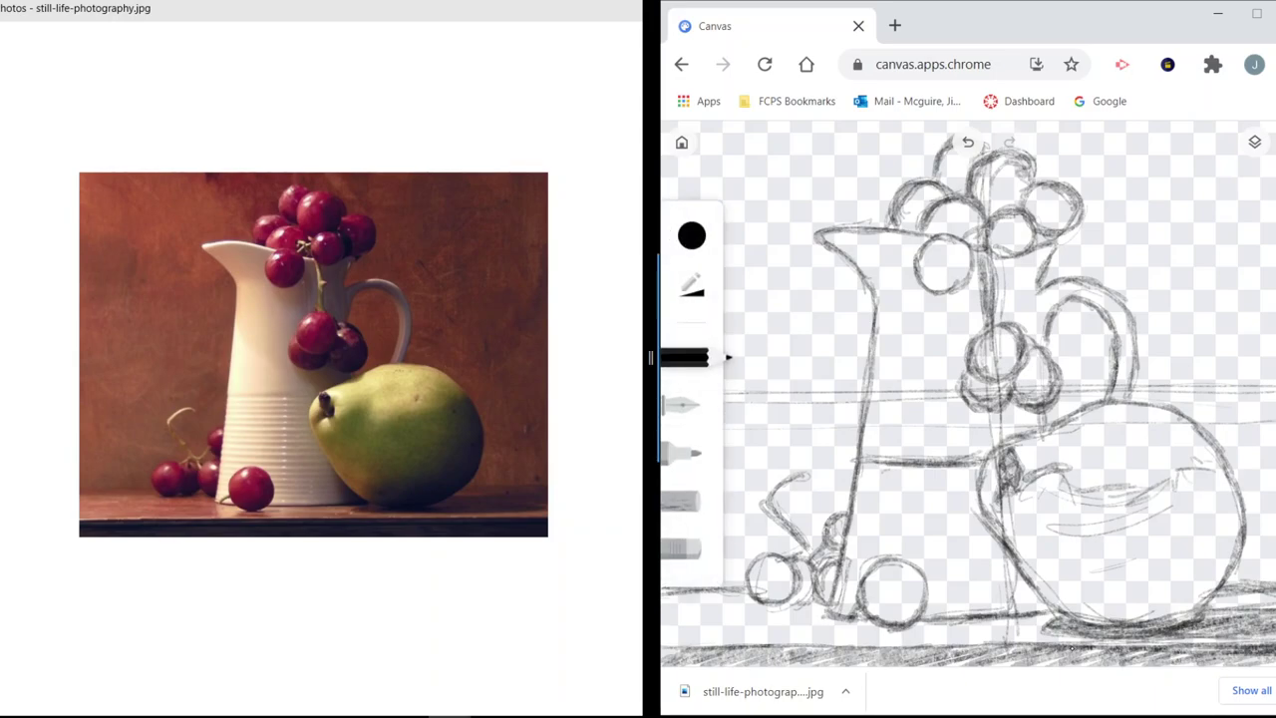
mouse_move(662, 652)
mouse_down()
mouse_move(1078, 647)
mouse_move(859, 654)
mouse_up()
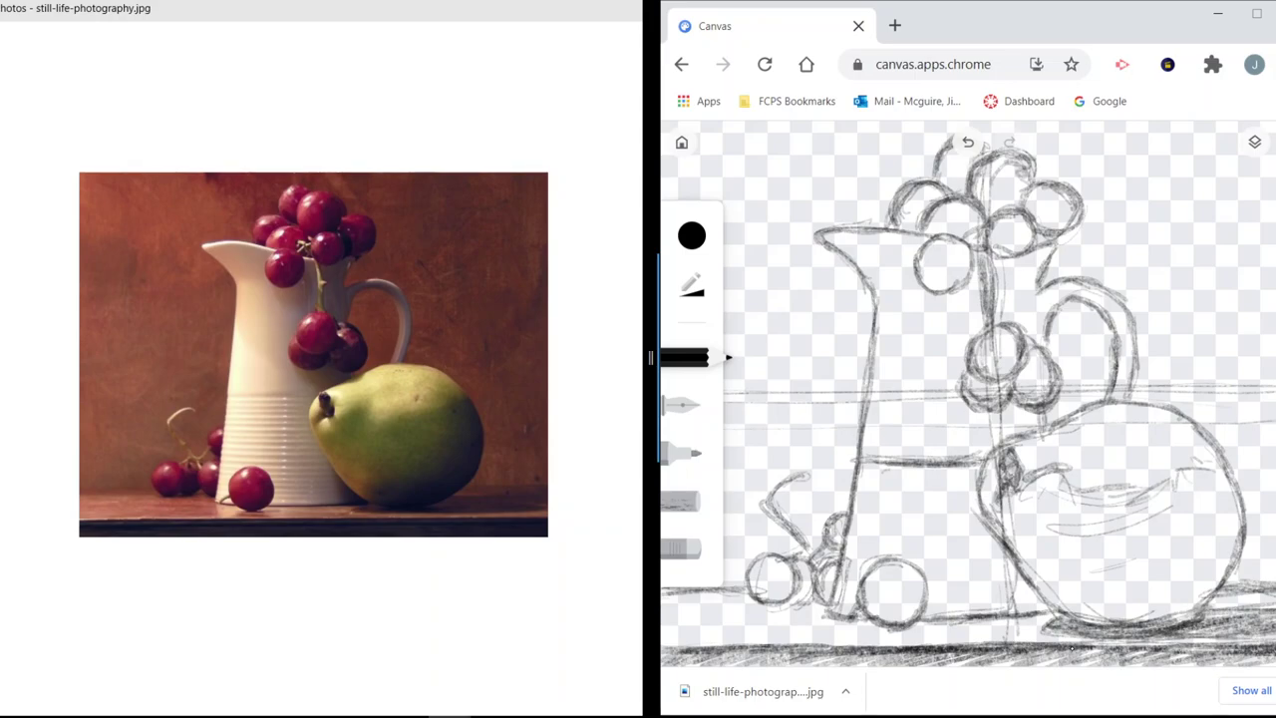
Hide the layer that holds the construction guidelines, leaving the sketch layer visible.
click(688, 548)
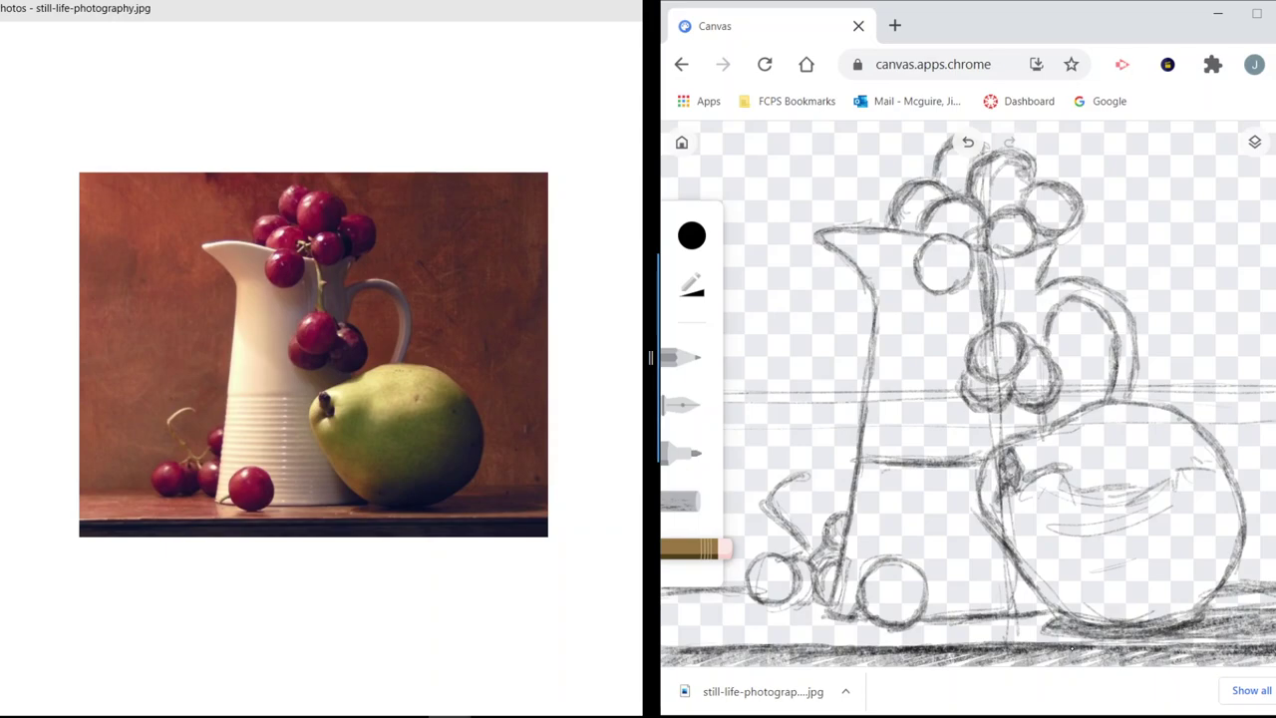
click(1254, 142)
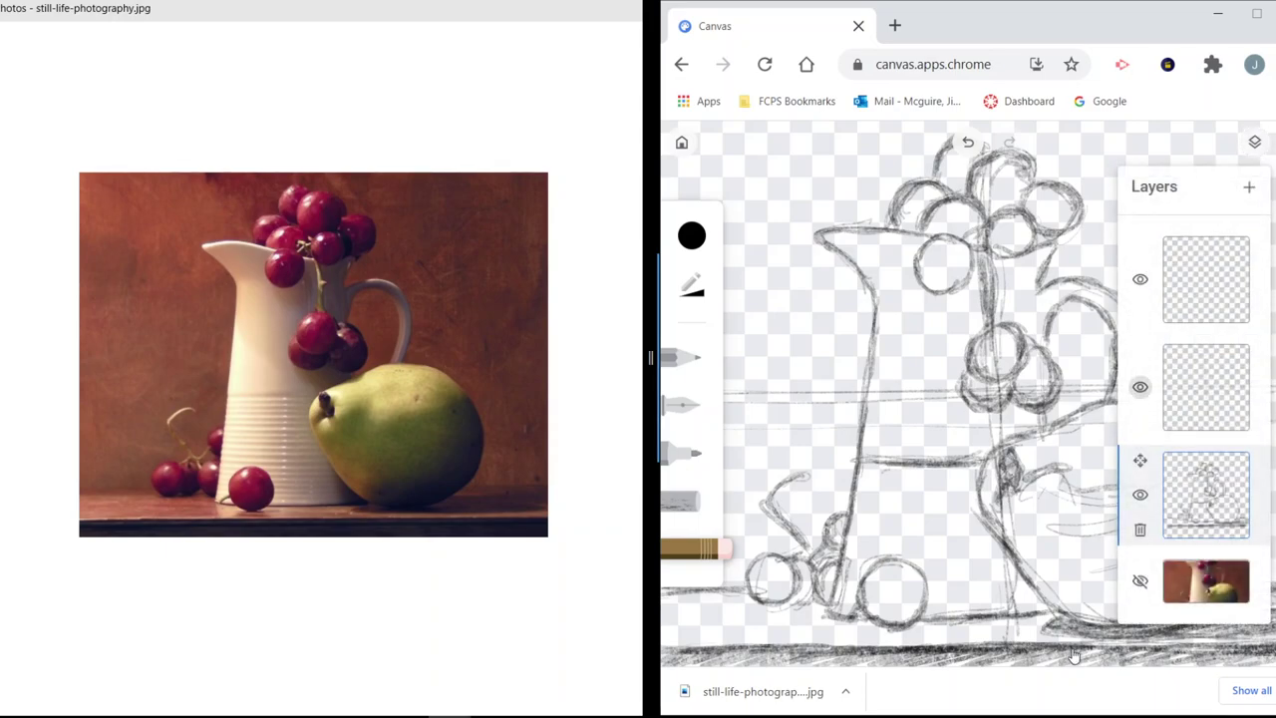
click(1139, 387)
click(1254, 141)
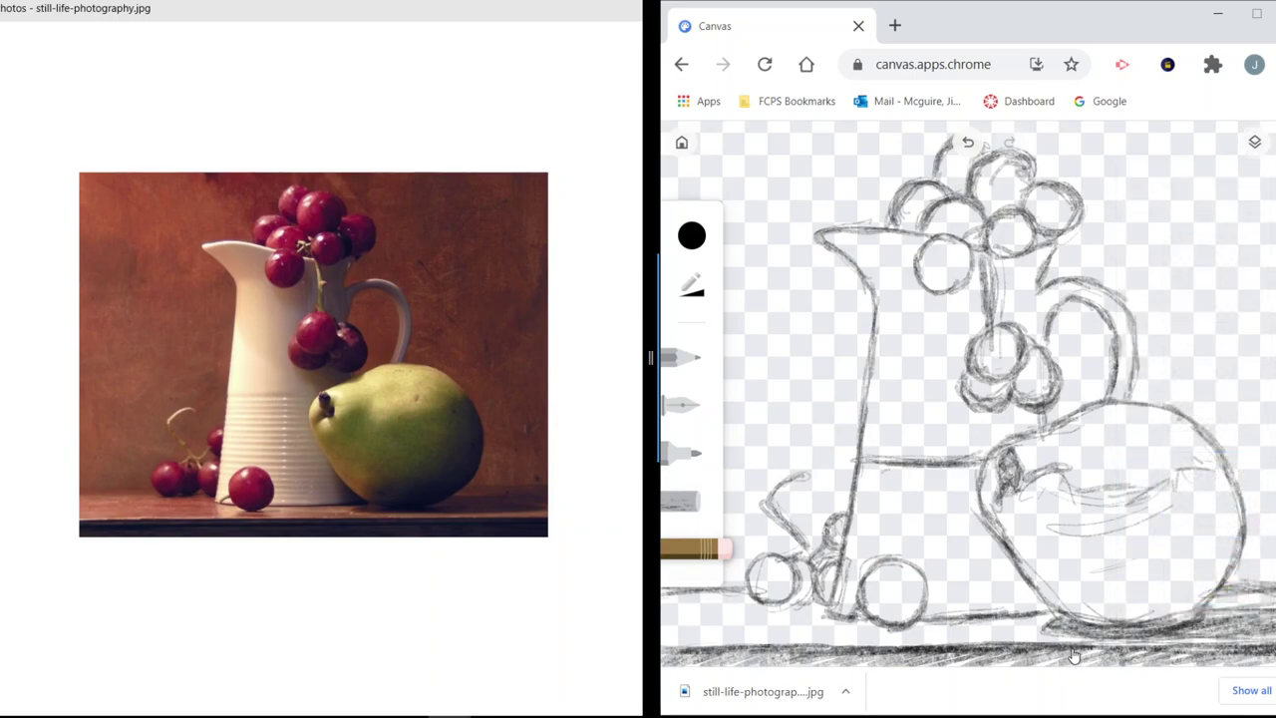
Undo the last stroke on the grape stem and redraw the stem down to the hanging grapes in pencil.
drag(984, 263, 976, 243)
key(ctrl+z)
key(p)
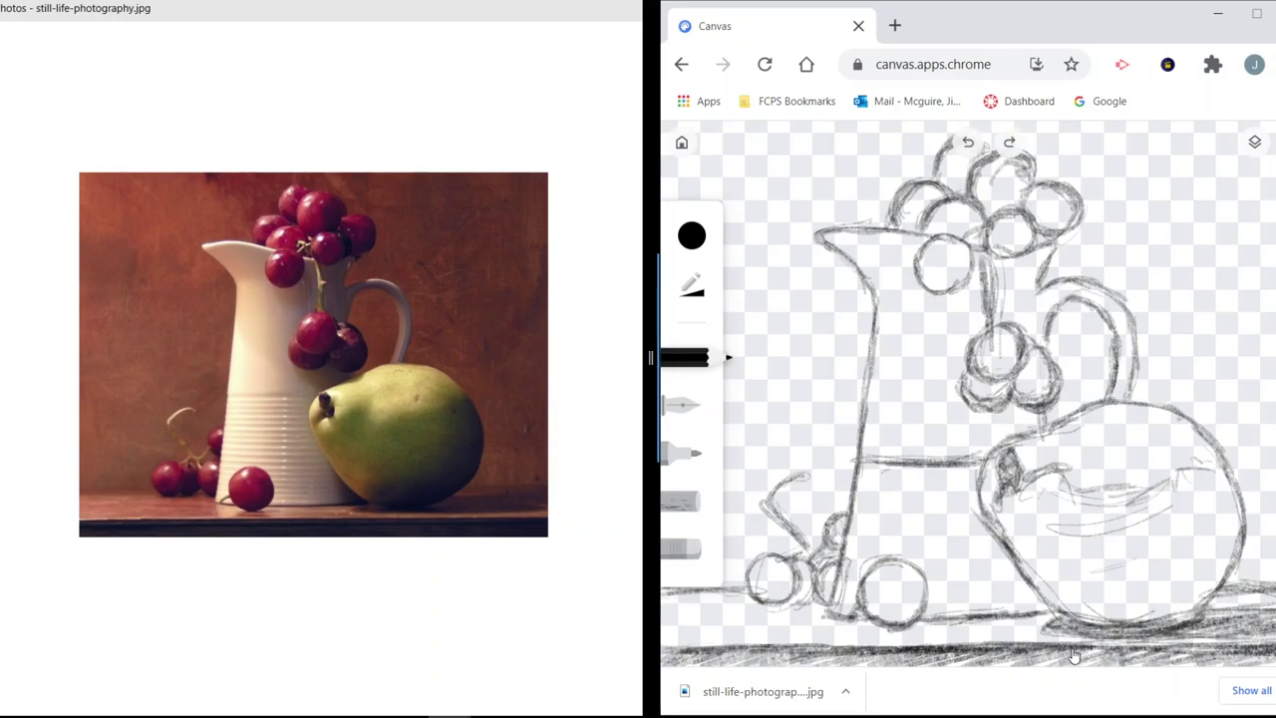
mouse_move(991, 263)
mouse_down()
mouse_move(990, 345)
mouse_move(976, 355)
mouse_move(1003, 323)
mouse_move(976, 367)
mouse_up()
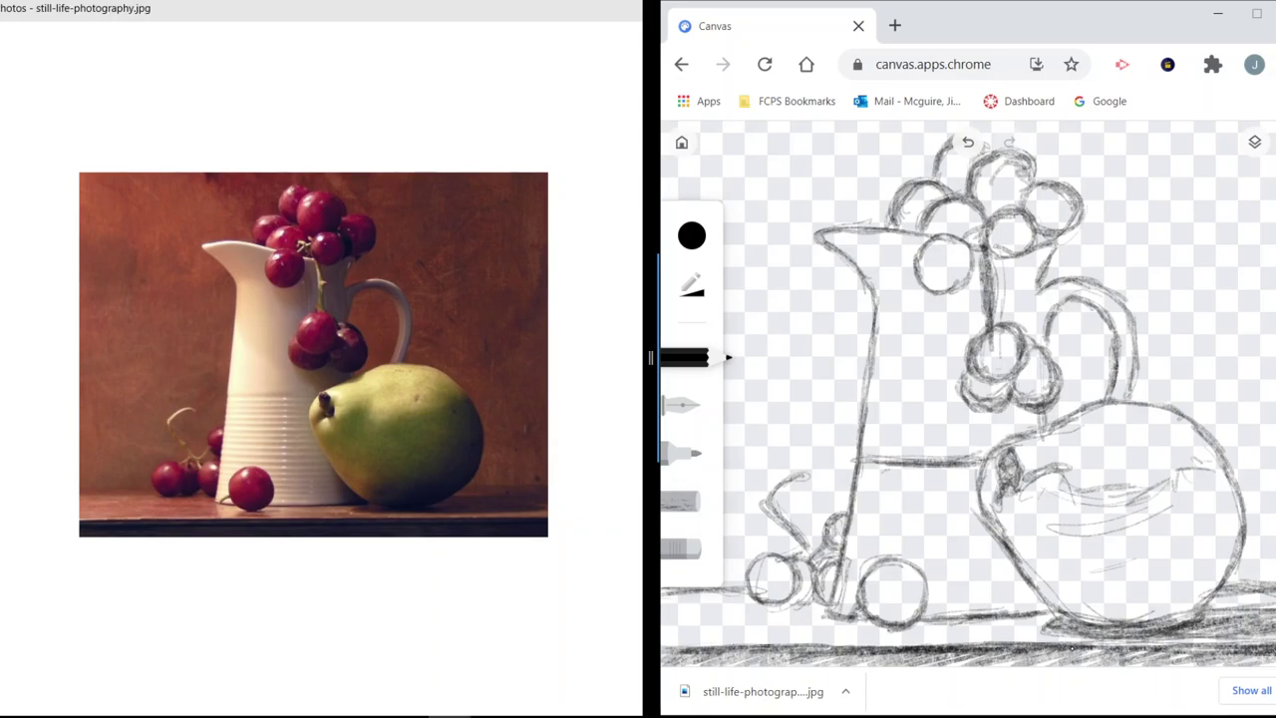
Set a custom golden-brown drawing colour, #b1740a.
click(692, 235)
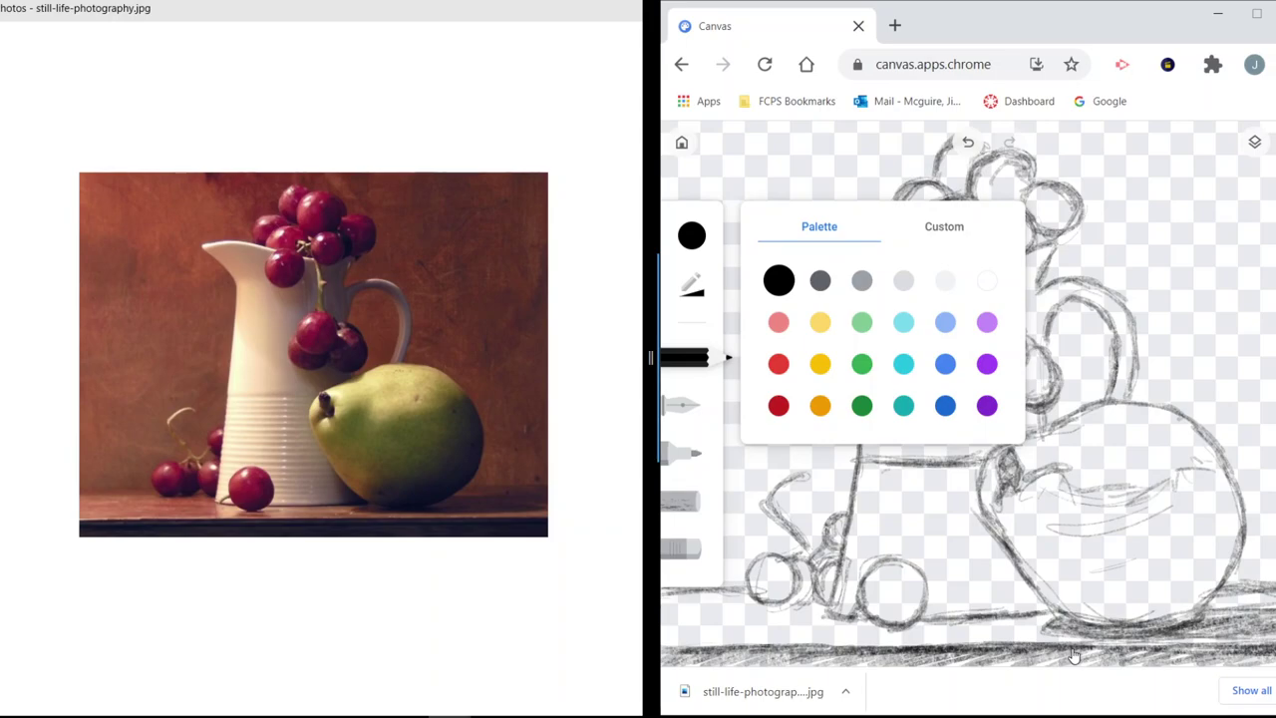
click(944, 227)
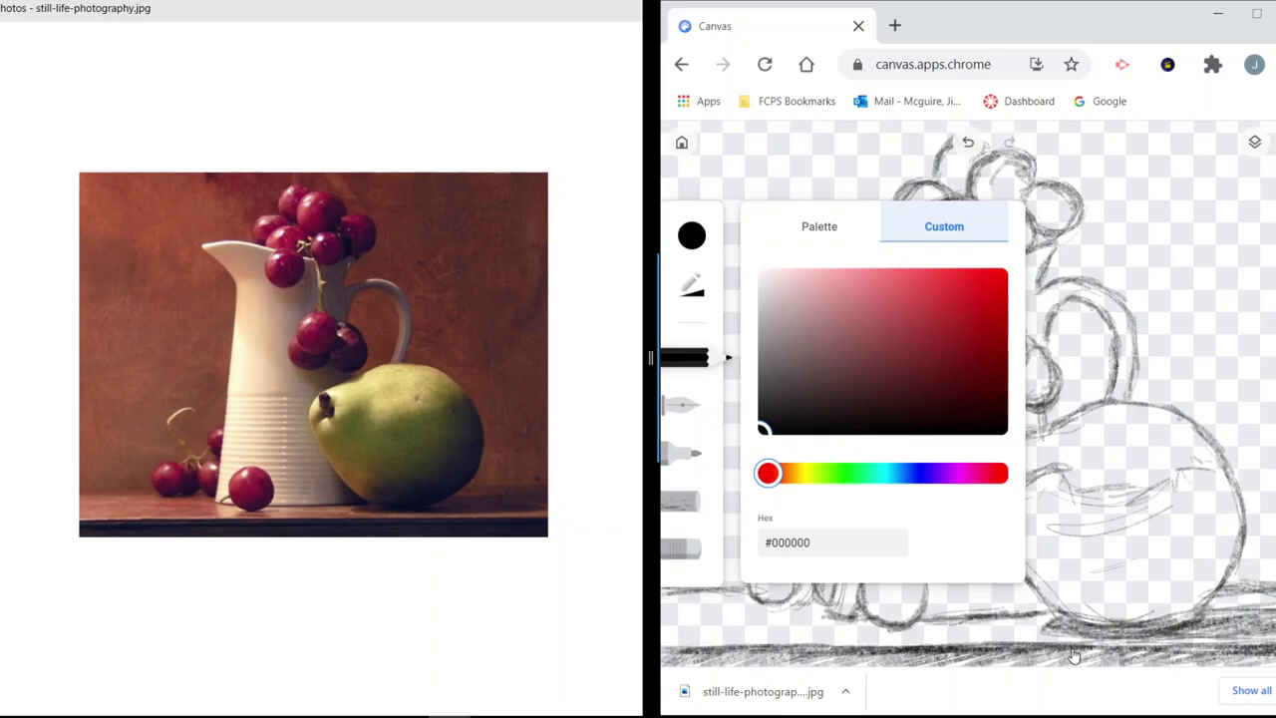
drag(768, 472, 792, 473)
mouse_move(975, 332)
mouse_down()
mouse_move(999, 317)
mouse_move(999, 294)
mouse_move(999, 333)
mouse_up()
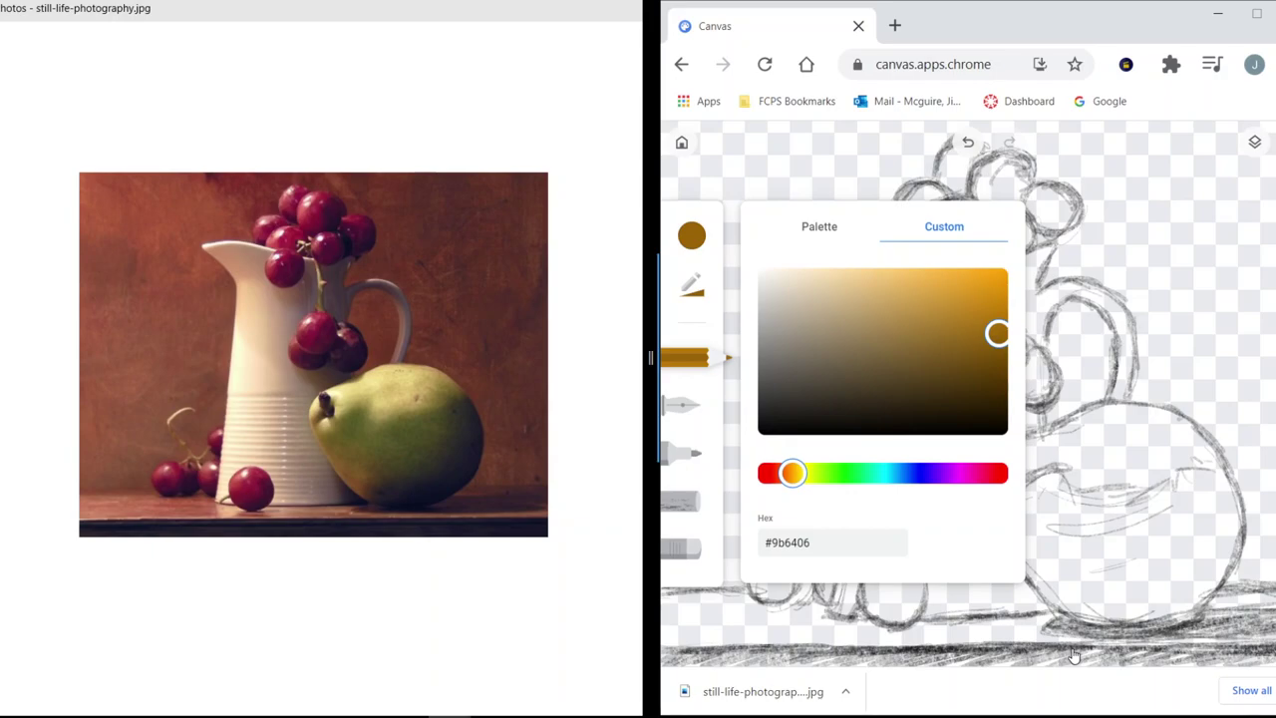
drag(998, 333, 1000, 328)
drag(1001, 328, 993, 319)
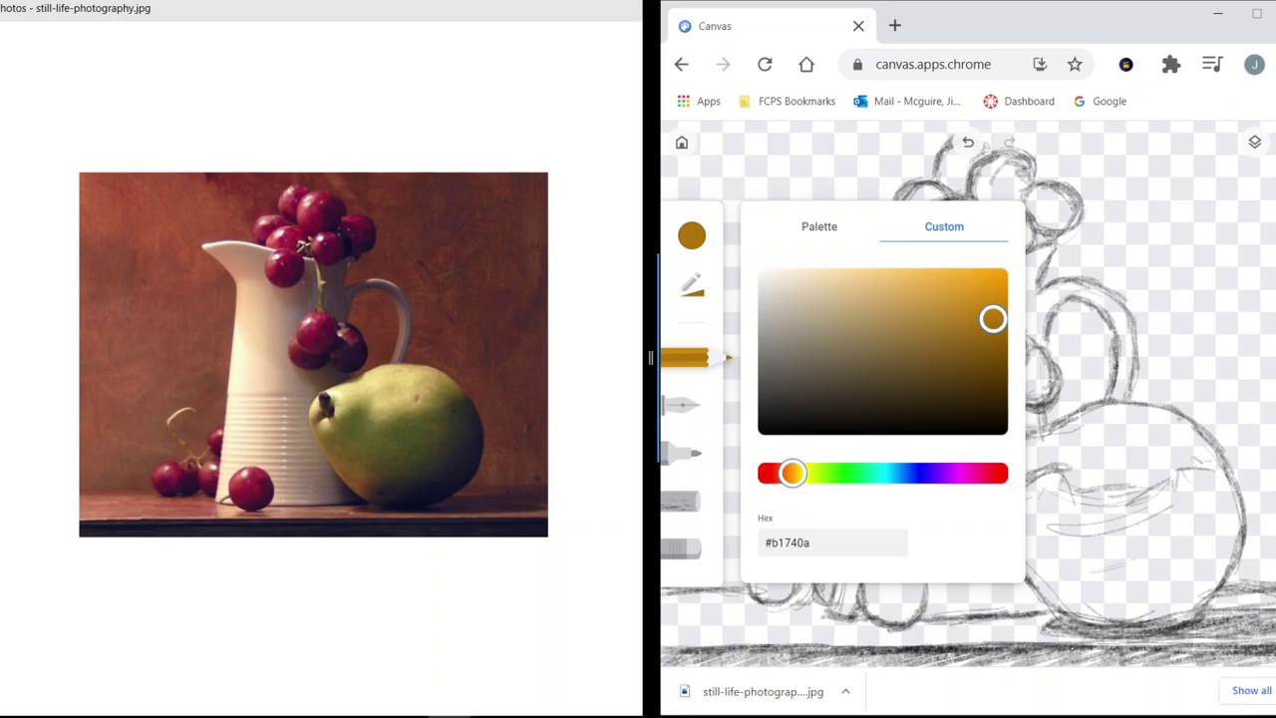
Shade the whole background wall around the jug, grapes and pear with golden-brown chalk.
click(684, 502)
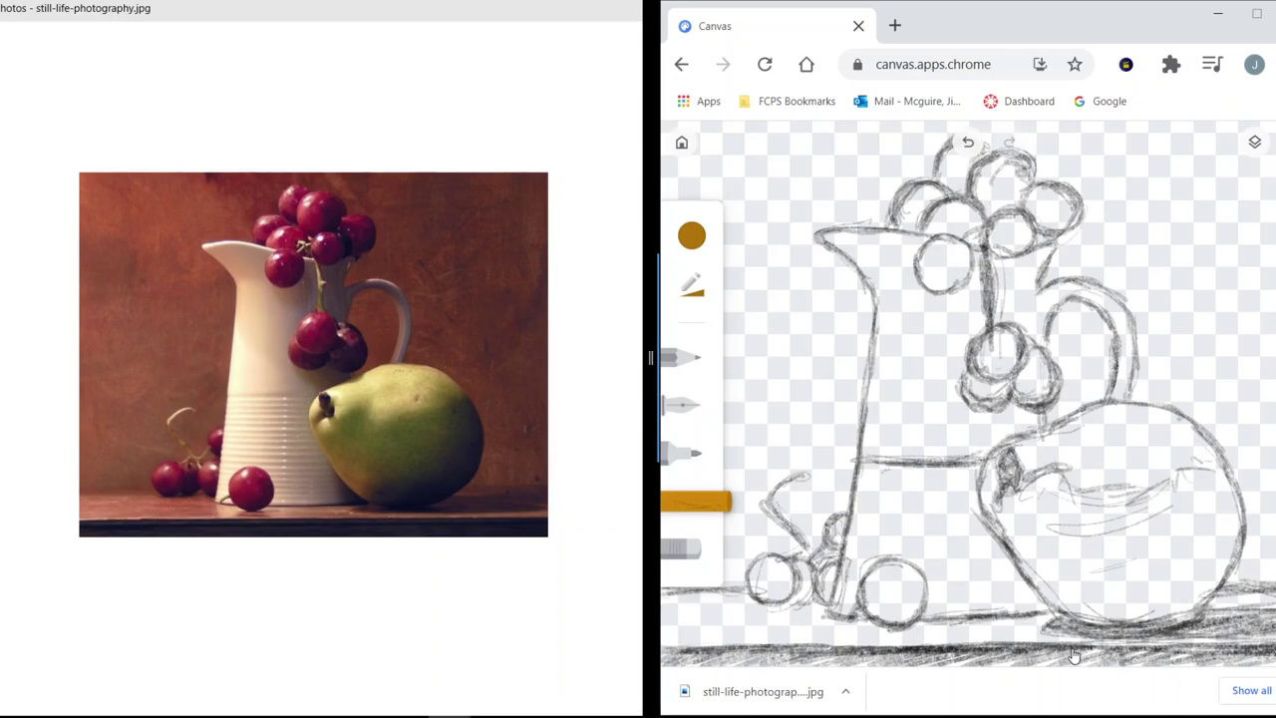
click(691, 285)
drag(929, 304, 908, 304)
mouse_move(752, 162)
mouse_down()
mouse_move(688, 134)
mouse_move(817, 149)
mouse_move(877, 199)
mouse_move(947, 130)
mouse_move(1271, 132)
mouse_move(1097, 149)
mouse_move(1147, 212)
mouse_move(1268, 215)
mouse_move(1196, 237)
mouse_move(1211, 244)
mouse_move(1216, 277)
mouse_move(1167, 311)
mouse_move(1171, 335)
mouse_move(1236, 360)
mouse_move(1206, 374)
mouse_move(1196, 396)
mouse_move(1251, 448)
mouse_move(1261, 479)
mouse_move(1231, 409)
mouse_move(1216, 453)
mouse_move(1251, 488)
mouse_move(1258, 543)
mouse_move(1246, 469)
mouse_move(1251, 583)
mouse_move(1272, 581)
mouse_up()
mouse_move(1236, 369)
mouse_down()
mouse_move(1176, 389)
mouse_move(1191, 408)
mouse_move(1136, 378)
mouse_move(1141, 319)
mouse_move(1172, 384)
mouse_move(1206, 408)
mouse_move(1231, 324)
mouse_move(1161, 364)
mouse_move(1116, 274)
mouse_move(1052, 249)
mouse_move(1136, 199)
mouse_move(1167, 249)
mouse_move(1117, 165)
mouse_move(1042, 149)
mouse_move(1076, 177)
mouse_move(1112, 245)
mouse_move(1141, 249)
mouse_move(1141, 309)
mouse_move(1076, 264)
mouse_up()
mouse_move(922, 158)
mouse_down()
mouse_move(880, 187)
mouse_move(876, 212)
mouse_move(788, 221)
mouse_move(847, 214)
mouse_move(678, 200)
mouse_move(673, 373)
mouse_move(709, 204)
mouse_move(768, 215)
mouse_move(738, 329)
mouse_move(787, 259)
mouse_move(817, 249)
mouse_move(837, 274)
mouse_move(848, 374)
mouse_move(858, 289)
mouse_move(832, 503)
mouse_move(837, 389)
mouse_move(812, 299)
mouse_move(668, 429)
mouse_move(698, 453)
mouse_move(678, 489)
mouse_move(788, 407)
mouse_move(703, 489)
mouse_move(782, 428)
mouse_move(806, 453)
mouse_move(733, 488)
mouse_move(813, 448)
mouse_move(688, 523)
mouse_move(757, 518)
mouse_move(787, 539)
mouse_move(733, 544)
mouse_move(723, 583)
mouse_move(683, 568)
mouse_move(668, 543)
mouse_move(666, 399)
mouse_move(688, 409)
mouse_up()
mouse_move(690, 453)
mouse_down()
mouse_move(813, 532)
mouse_move(782, 468)
mouse_move(748, 509)
mouse_move(797, 554)
mouse_move(723, 539)
mouse_move(678, 584)
mouse_move(730, 571)
mouse_move(679, 578)
mouse_up()
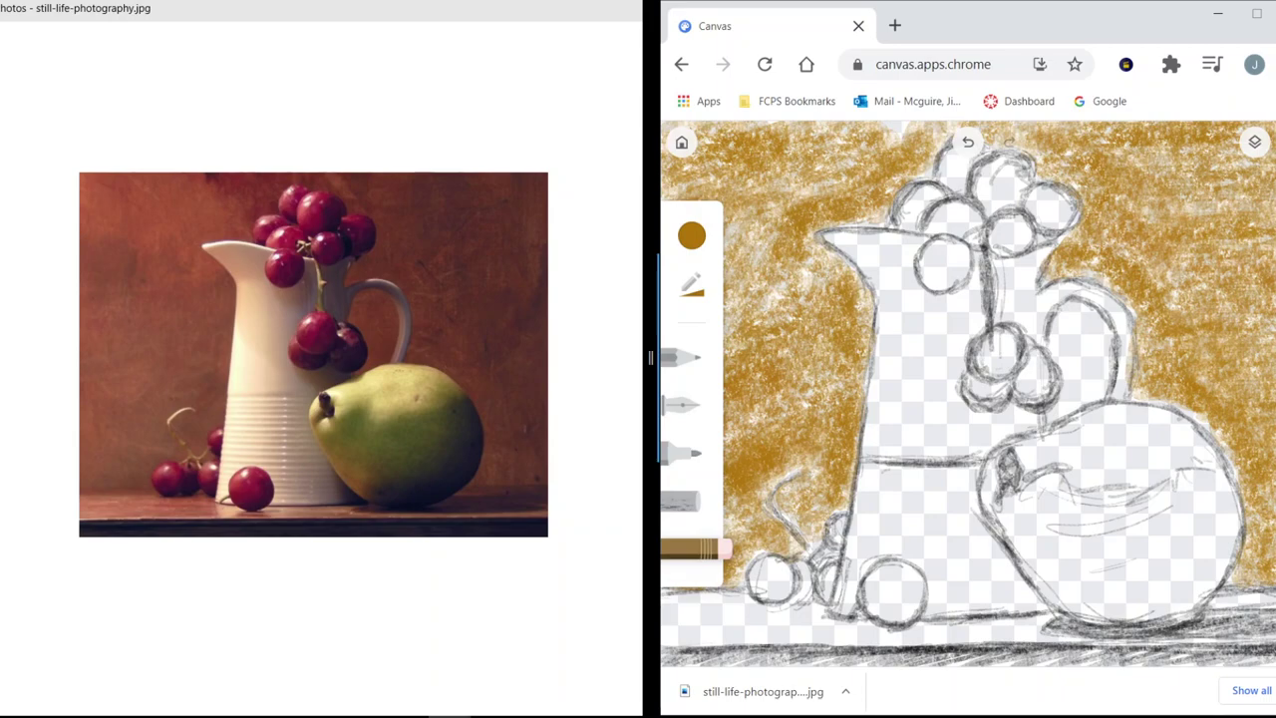
Clean up the table's back edge with the eraser and shade the tabletop with golden-brown chalk.
mouse_move(702, 595)
mouse_down()
mouse_move(666, 594)
mouse_move(704, 601)
mouse_up()
click(685, 501)
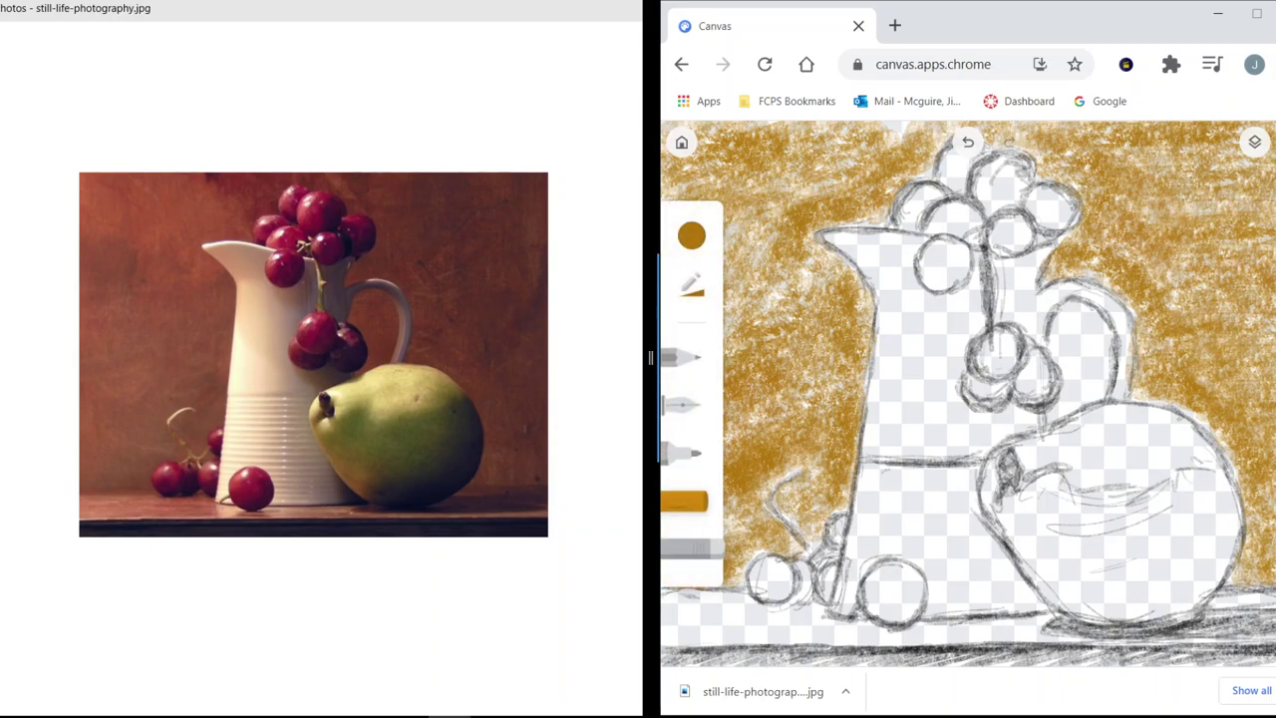
mouse_move(730, 616)
mouse_down()
mouse_move(762, 632)
mouse_move(713, 606)
mouse_move(816, 624)
mouse_move(682, 630)
mouse_move(675, 610)
mouse_up()
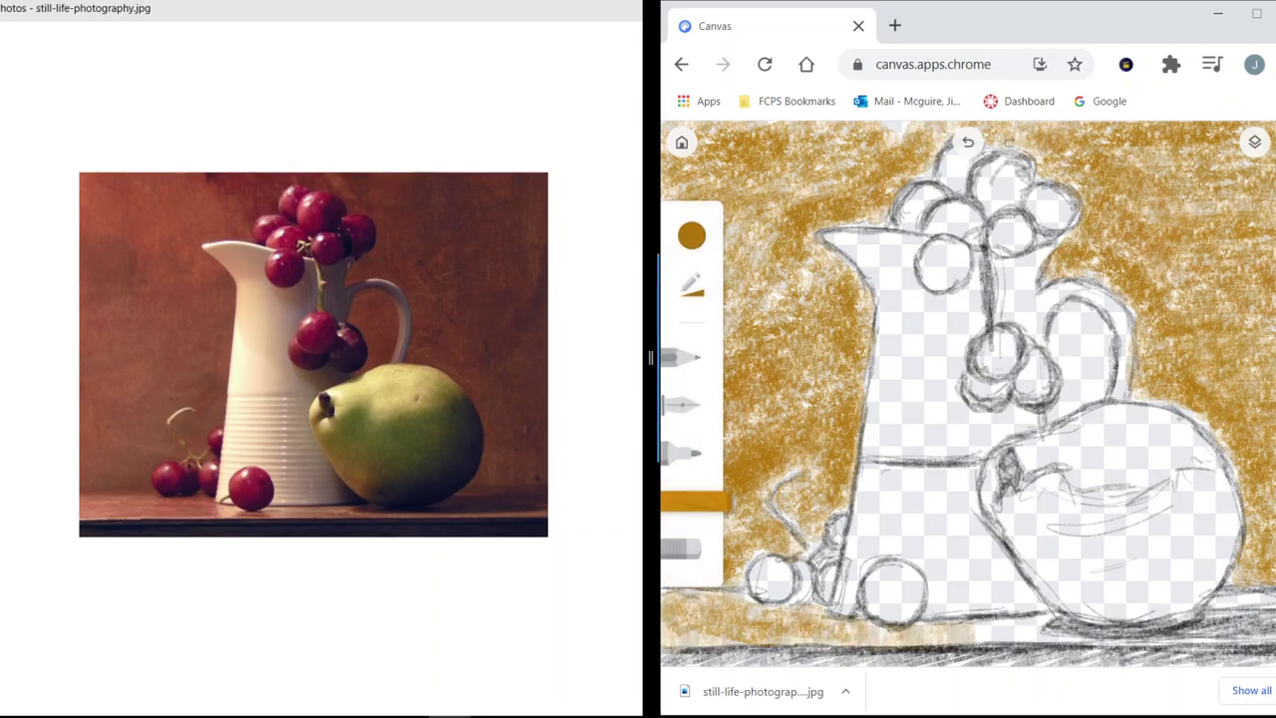
mouse_move(1017, 628)
mouse_down()
mouse_move(1162, 643)
mouse_move(1241, 623)
mouse_move(1258, 598)
mouse_move(1232, 604)
mouse_up()
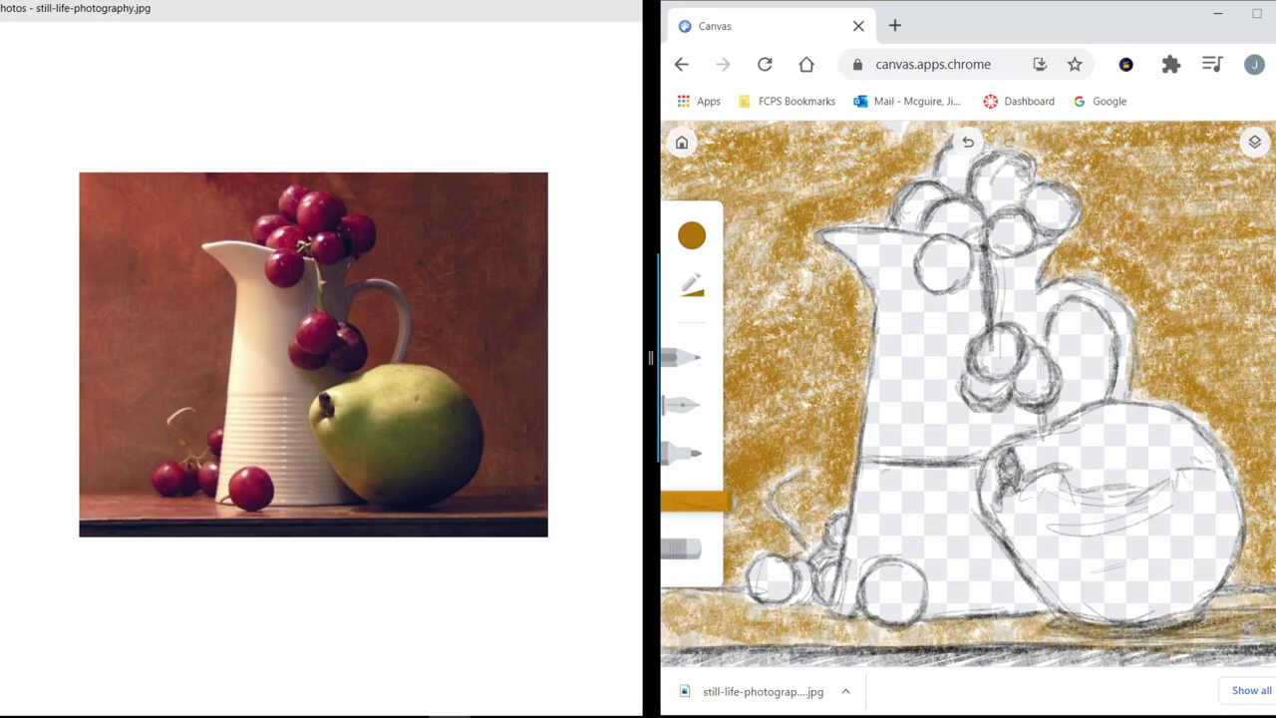
Add a second pass of golden-brown chalk over the background wall on both sides of the still life.
mouse_move(788, 344)
mouse_down()
mouse_move(728, 210)
mouse_move(677, 189)
mouse_move(750, 139)
mouse_up()
mouse_move(777, 189)
mouse_down()
mouse_move(807, 235)
mouse_move(787, 356)
mouse_move(688, 538)
mouse_move(733, 504)
mouse_up()
mouse_move(1147, 209)
mouse_down()
mouse_move(1166, 149)
mouse_move(1236, 294)
mouse_move(1256, 399)
mouse_move(1154, 378)
mouse_move(1176, 407)
mouse_move(1154, 307)
mouse_move(1072, 265)
mouse_up()
mouse_move(1157, 288)
mouse_down()
mouse_move(1092, 171)
mouse_move(1037, 129)
mouse_up()
drag(1190, 212, 1270, 183)
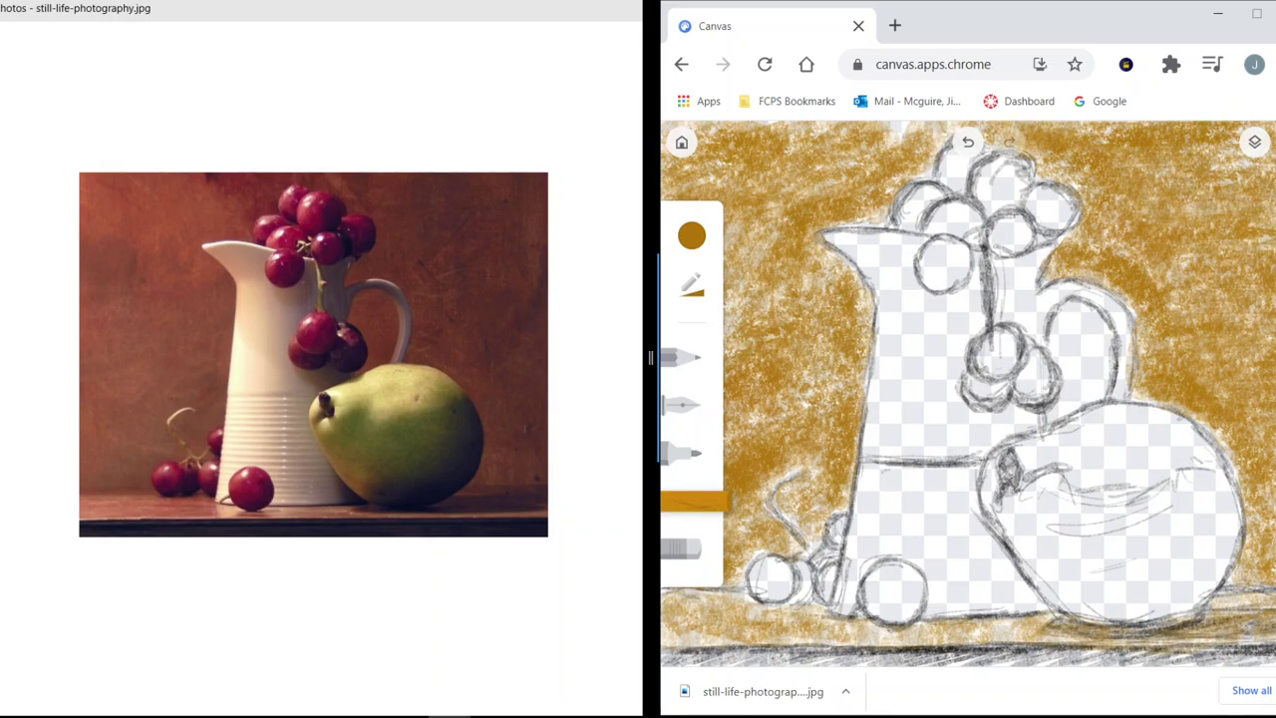
drag(1266, 490, 1270, 544)
mouse_move(915, 129)
mouse_down()
mouse_move(860, 158)
mouse_move(947, 130)
mouse_up()
mouse_move(822, 185)
mouse_down()
mouse_move(737, 135)
mouse_move(669, 289)
mouse_move(797, 378)
mouse_move(746, 239)
mouse_move(685, 526)
mouse_up()
mouse_move(770, 495)
mouse_down()
mouse_move(822, 439)
mouse_move(776, 533)
mouse_move(734, 554)
mouse_move(810, 383)
mouse_up()
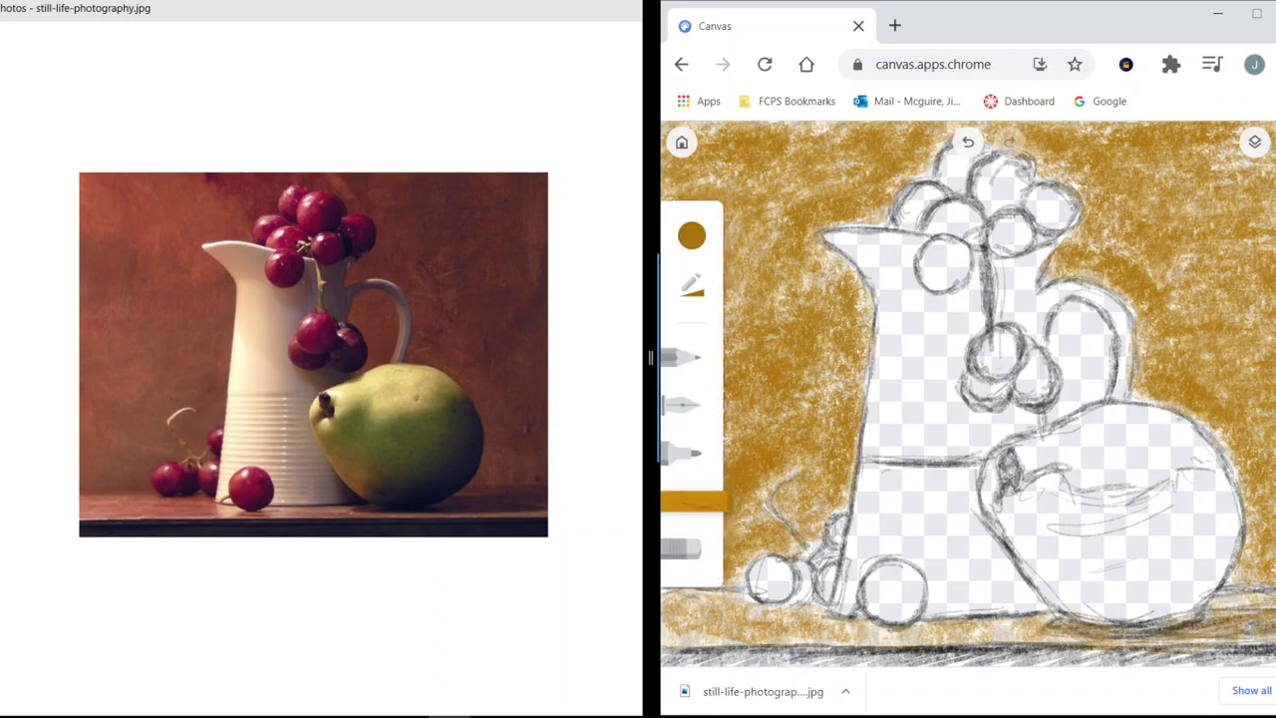
Finish the golden-brown shading above the small grapes and set a brighter custom orange for the chalk.
drag(788, 520, 816, 551)
click(692, 235)
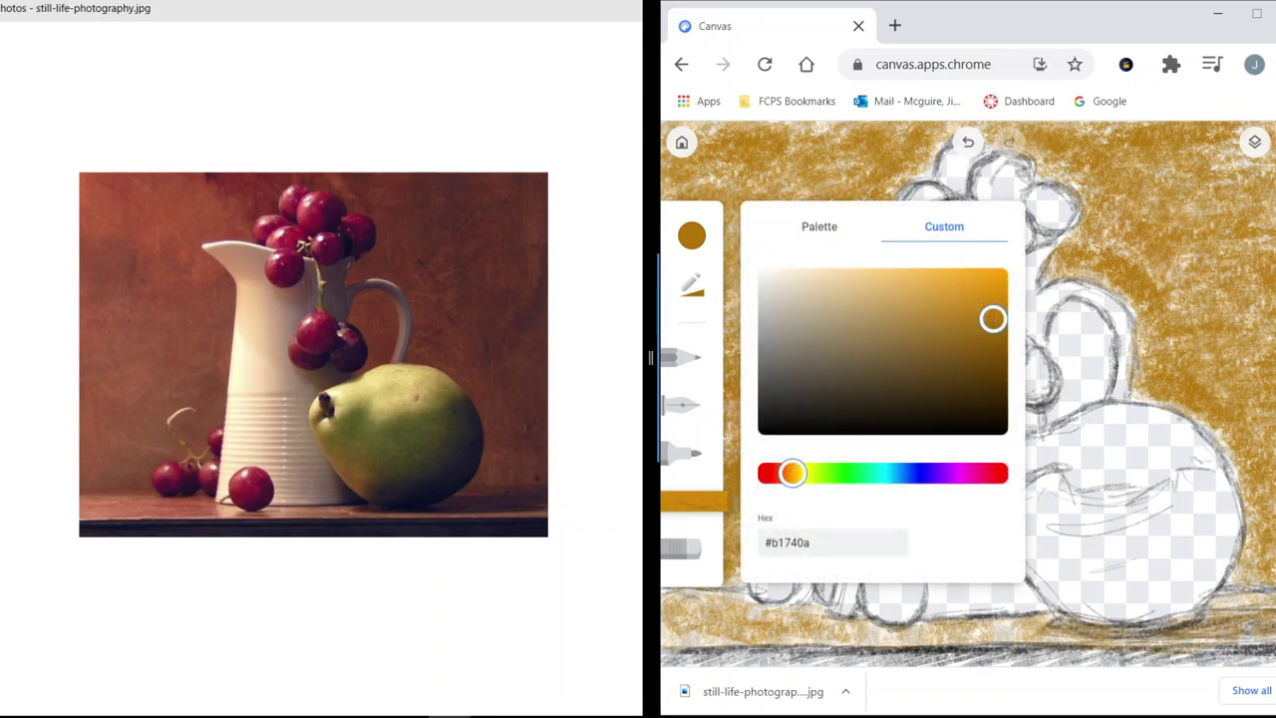
drag(791, 473, 784, 473)
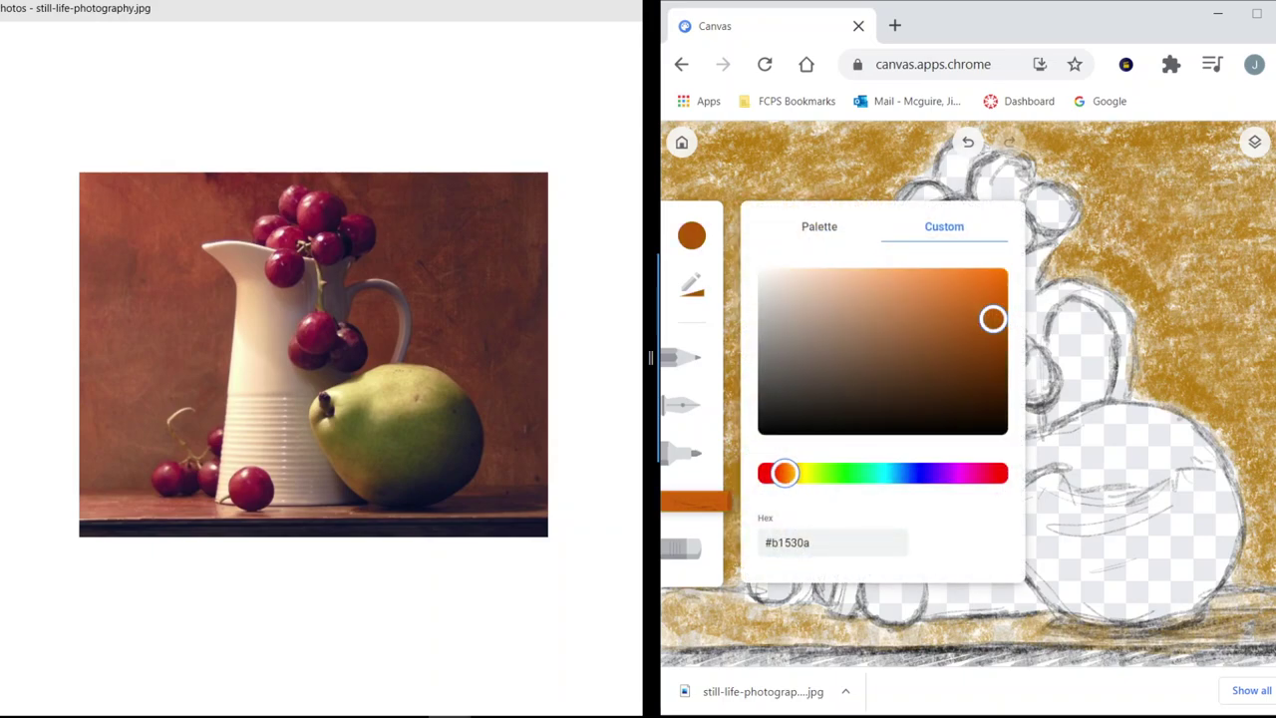
mouse_move(993, 318)
mouse_down()
mouse_move(969, 286)
mouse_move(998, 293)
mouse_up()
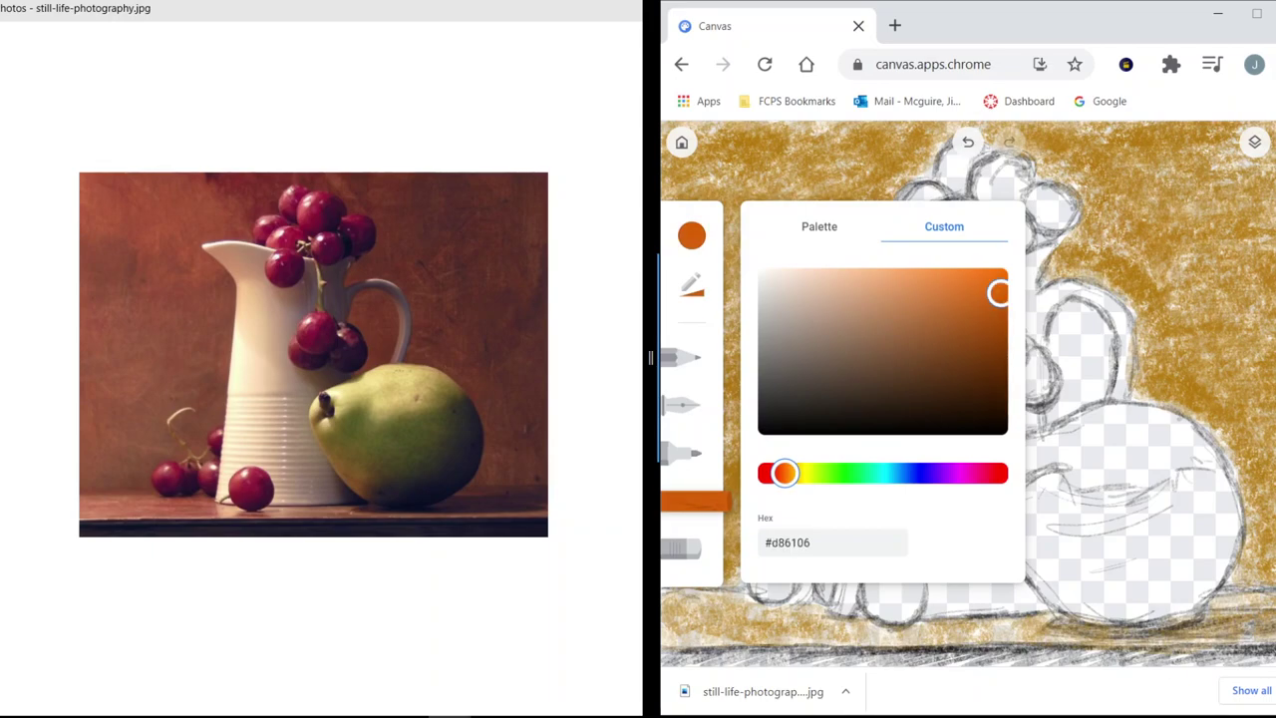
click(997, 279)
Shade orange chalk over the wall beside the upper grapes, around the jug's handle and inside the handle opening.
drag(1129, 240, 1147, 174)
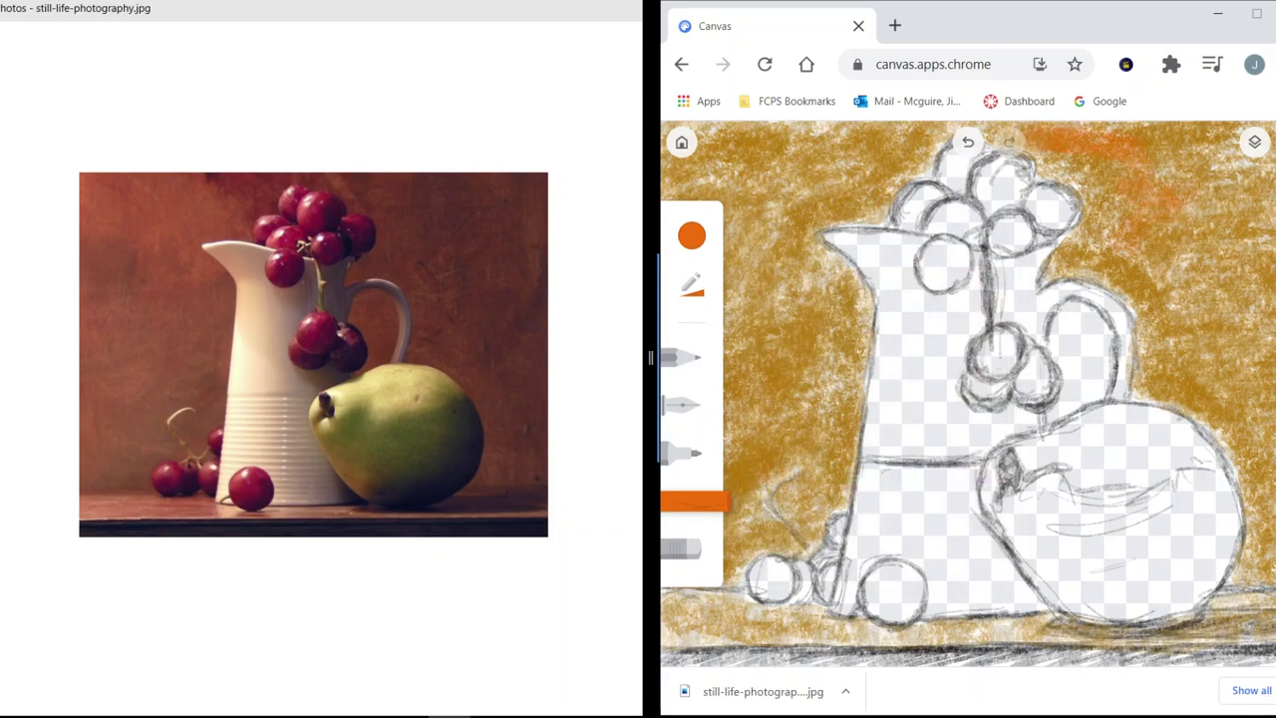
drag(1063, 157, 1036, 187)
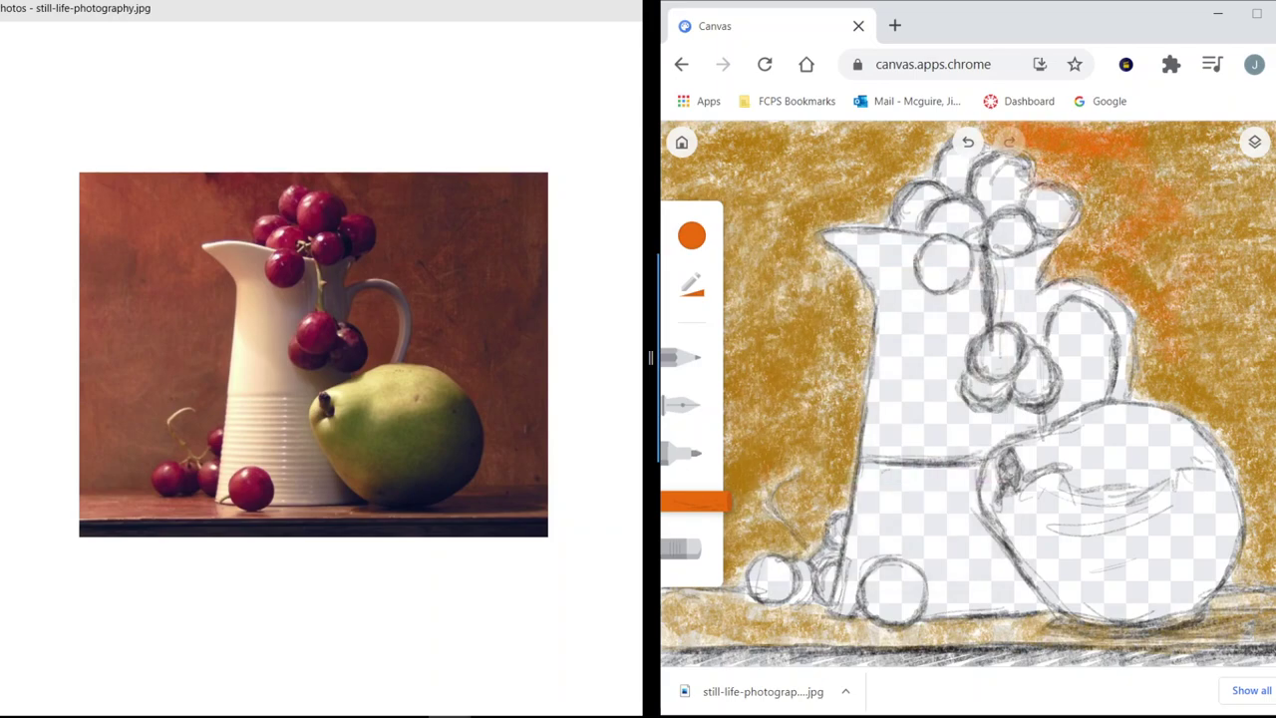
drag(1125, 289, 1136, 369)
mouse_move(1063, 304)
mouse_down()
mouse_move(1092, 360)
mouse_move(1085, 394)
mouse_move(1097, 384)
mouse_move(1072, 349)
mouse_move(1081, 413)
mouse_up()
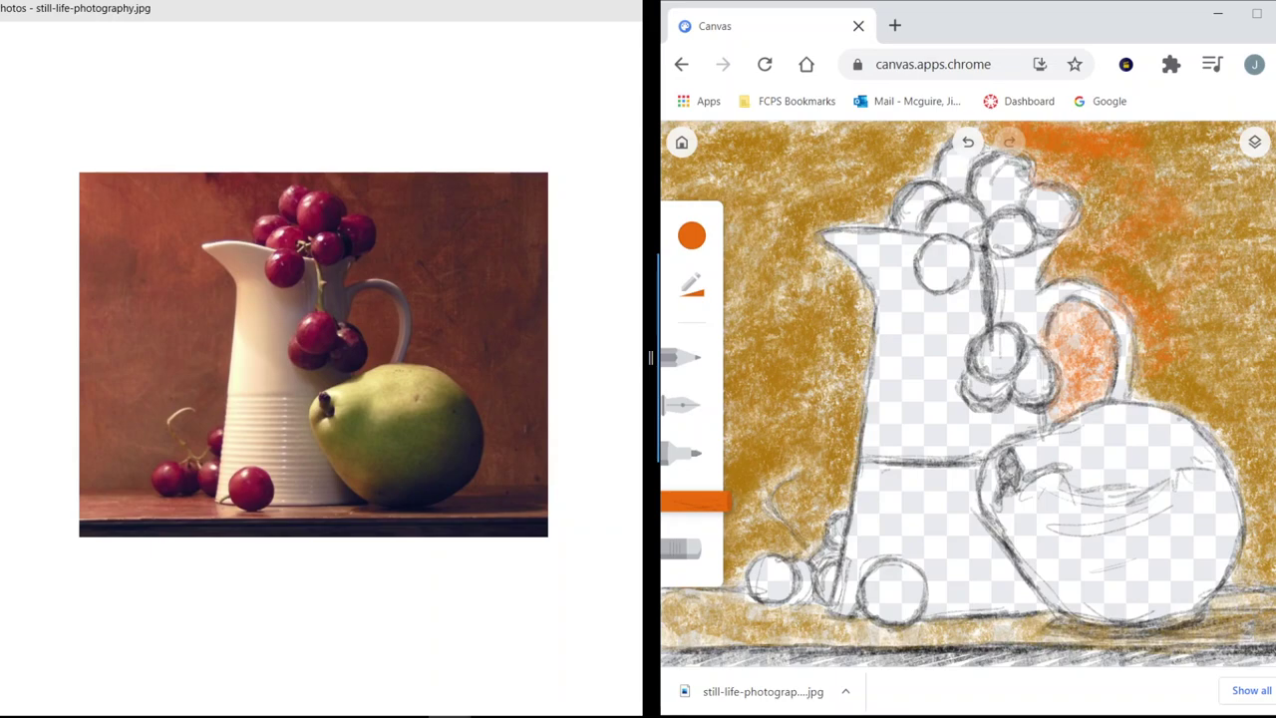
Set a custom brown, #bd7612, and blend it over the handle opening and the wall right of the jug and above the pear.
click(692, 236)
drag(785, 472, 790, 473)
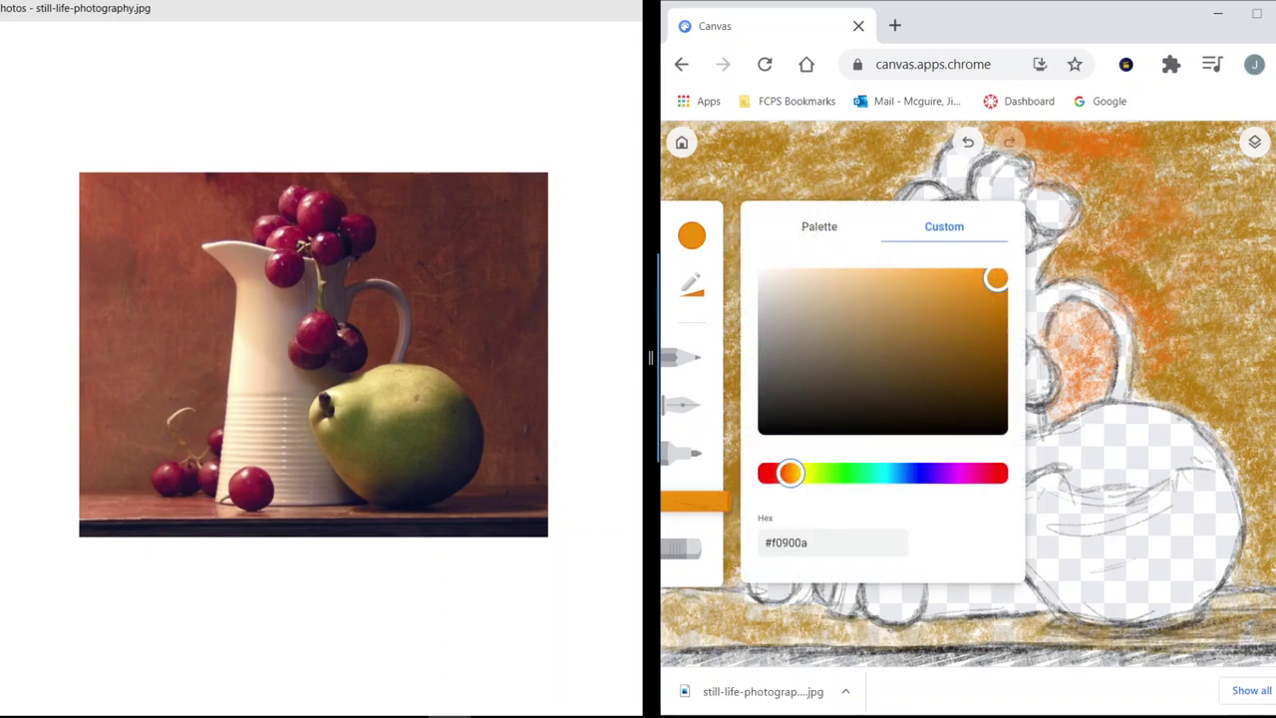
click(984, 311)
mouse_move(1062, 347)
mouse_down()
mouse_move(1075, 317)
mouse_move(1091, 399)
mouse_move(1052, 414)
mouse_move(1107, 382)
mouse_up()
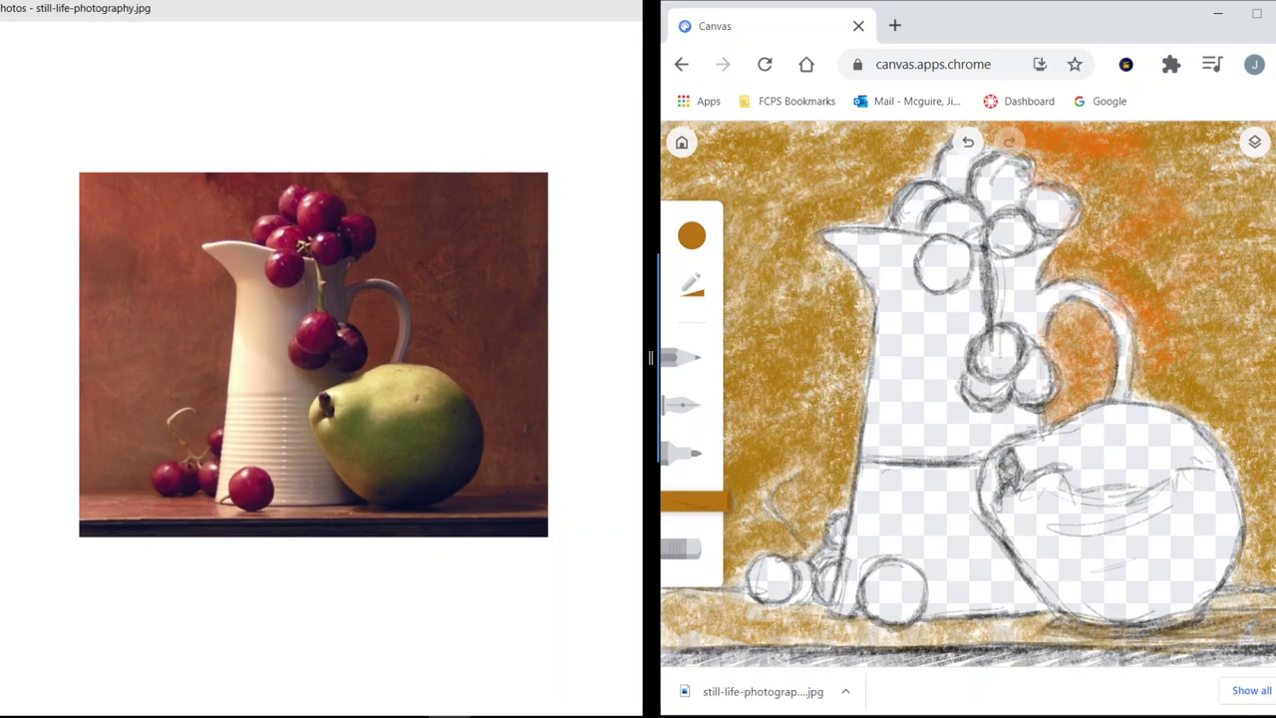
mouse_move(1094, 241)
mouse_down()
mouse_move(1104, 217)
mouse_move(1065, 283)
mouse_up()
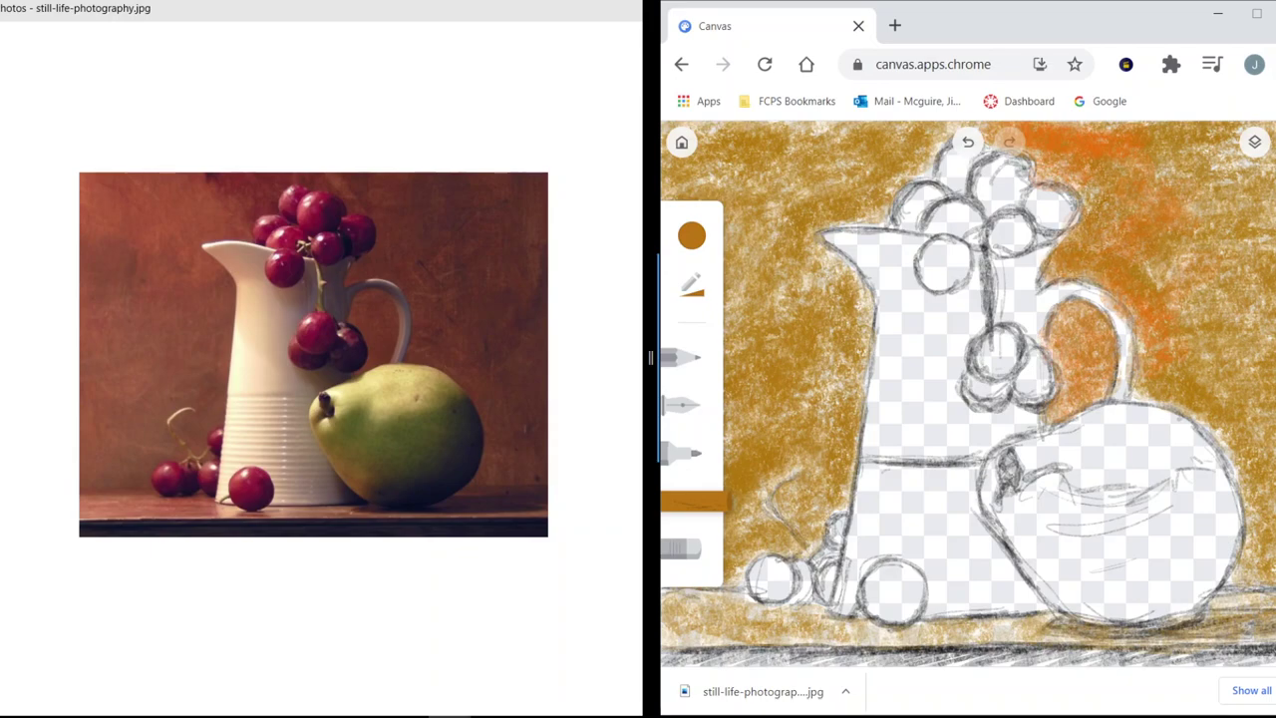
mouse_move(1186, 411)
mouse_down()
mouse_move(1238, 482)
mouse_move(1254, 429)
mouse_move(1228, 317)
mouse_move(1186, 266)
mouse_move(1219, 207)
mouse_move(1239, 345)
mouse_up()
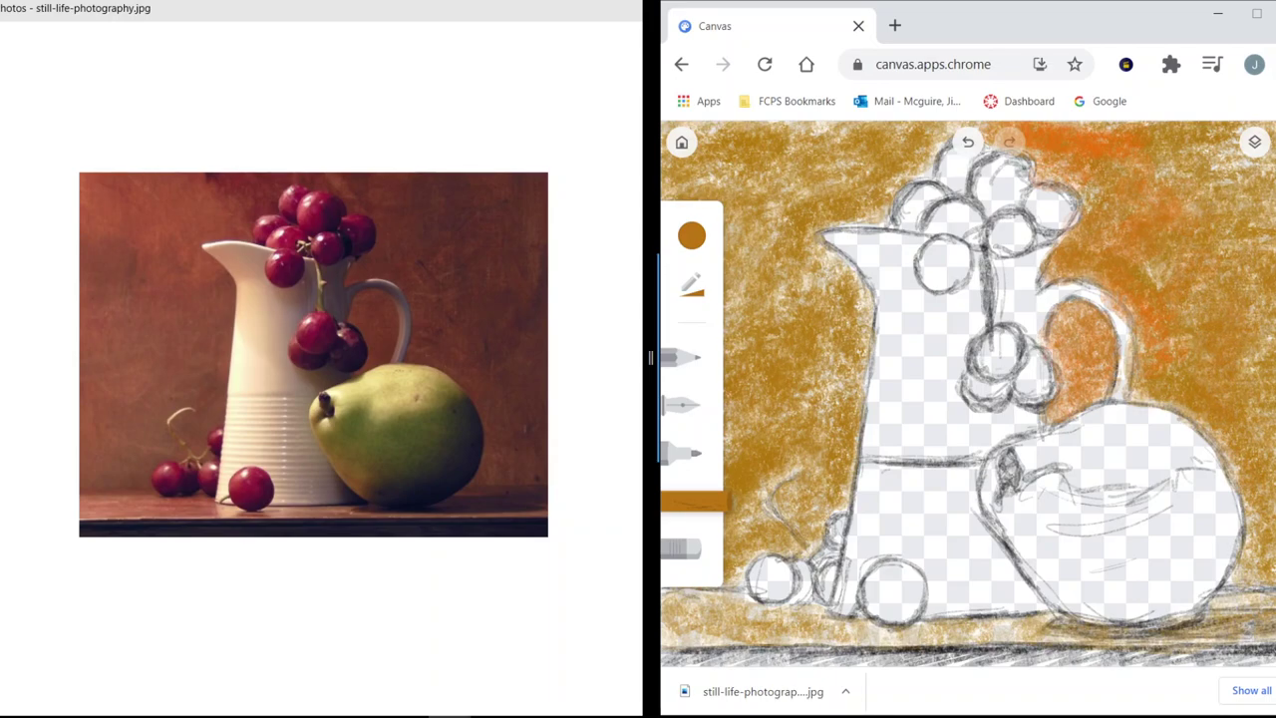
Set a custom red-orange, #e95b2c, and shade the upper wall to the right of the grapes and handle.
click(692, 235)
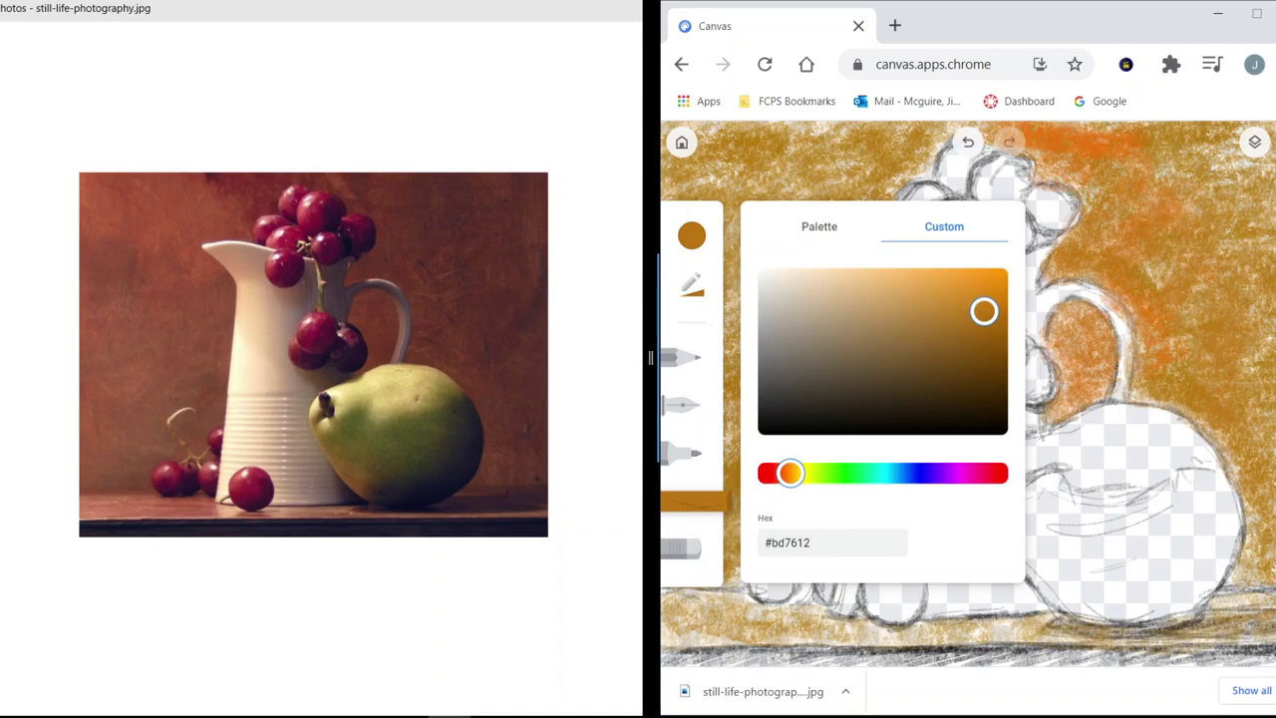
drag(790, 473, 777, 472)
drag(983, 311, 960, 282)
mouse_move(1254, 195)
mouse_down()
mouse_move(1218, 177)
mouse_move(1265, 161)
mouse_move(1264, 217)
mouse_move(1203, 279)
mouse_up()
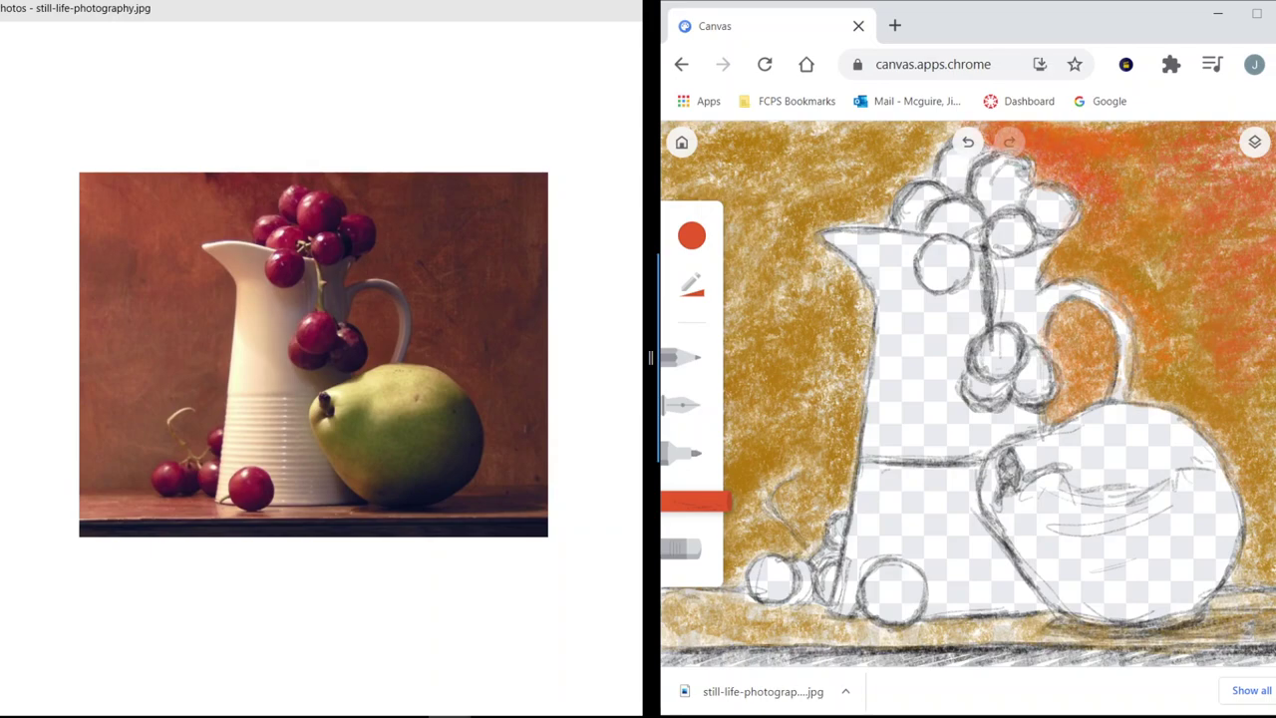
drag(1140, 167, 1109, 245)
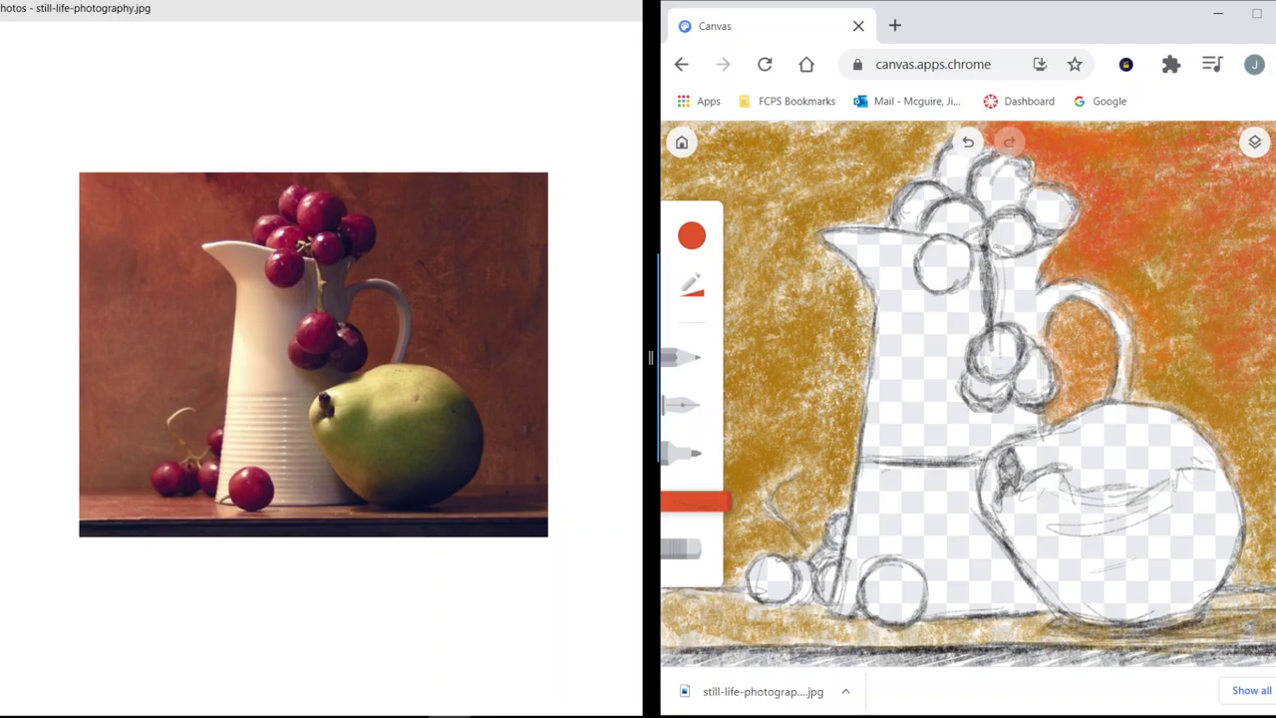
drag(1169, 280, 1230, 253)
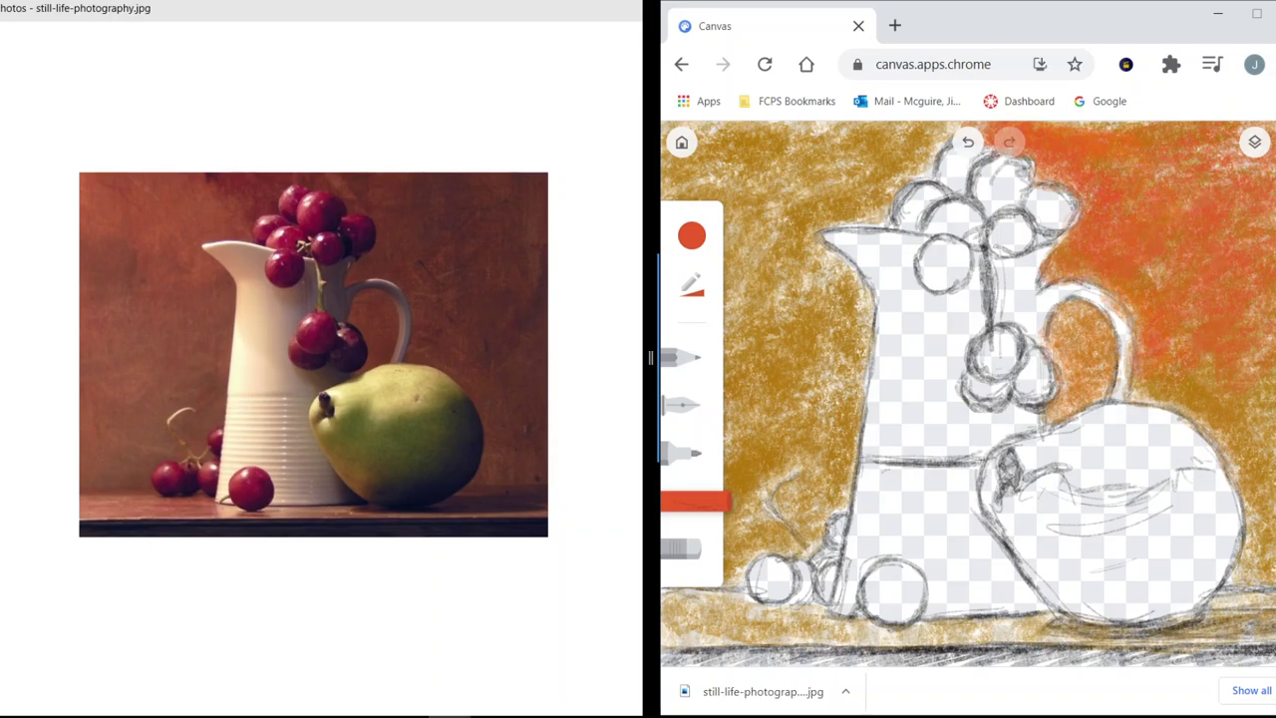
Extend the red-orange chalk down the wall beside the pear and fill the jug's handle opening.
mouse_move(1175, 413)
mouse_down()
mouse_move(1258, 488)
mouse_move(1236, 576)
mouse_move(1268, 584)
mouse_up()
drag(1273, 528, 1271, 304)
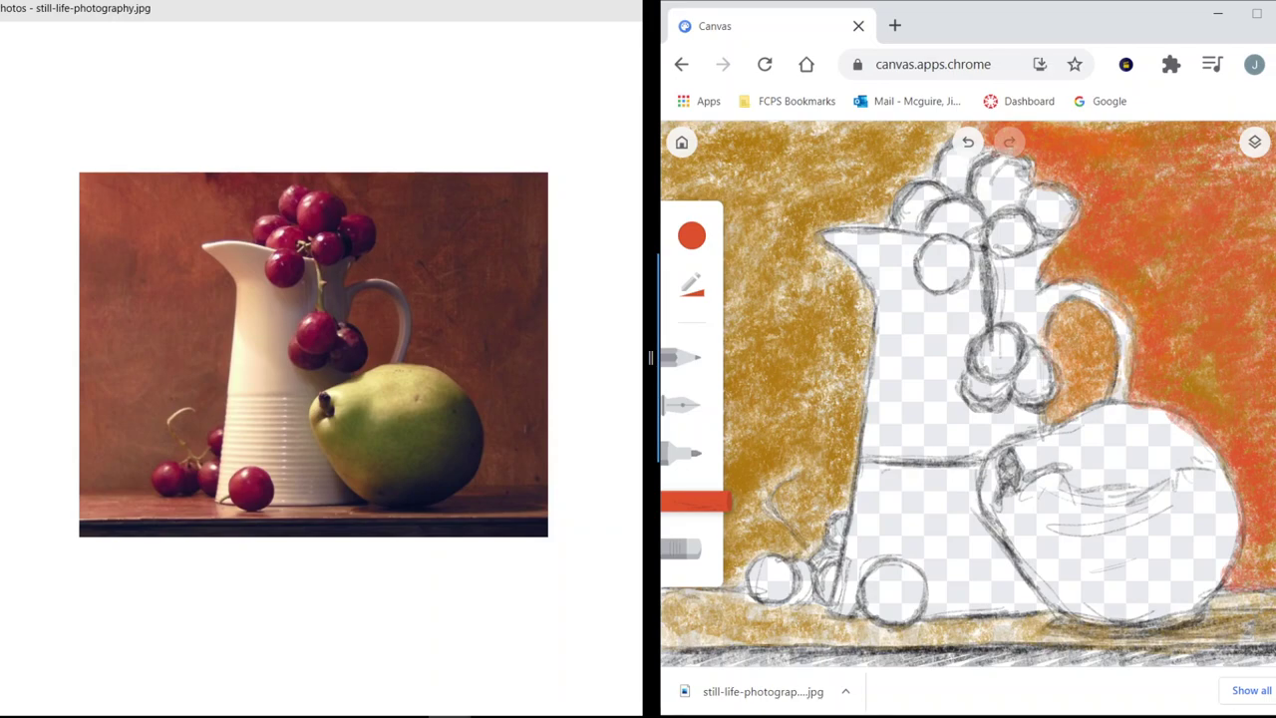
mouse_move(1268, 183)
mouse_down()
mouse_move(1271, 169)
mouse_move(1229, 159)
mouse_move(1246, 163)
mouse_up()
drag(1153, 267, 1160, 285)
mouse_move(1061, 325)
mouse_down()
mouse_move(1080, 311)
mouse_move(1073, 337)
mouse_move(1099, 345)
mouse_move(1105, 386)
mouse_up()
drag(1104, 315, 1078, 397)
mouse_move(1047, 341)
mouse_down()
mouse_move(1073, 407)
mouse_move(1095, 391)
mouse_move(1073, 389)
mouse_up()
mouse_move(1252, 536)
mouse_down()
mouse_move(1252, 575)
mouse_move(1272, 565)
mouse_up()
Shade red-orange chalk over the wall above the jug's spout and down the upper wall to its left.
mouse_move(898, 139)
mouse_down()
mouse_move(941, 124)
mouse_move(903, 187)
mouse_move(937, 147)
mouse_move(863, 221)
mouse_move(827, 230)
mouse_move(868, 225)
mouse_move(797, 171)
mouse_move(863, 144)
mouse_move(783, 157)
mouse_up()
drag(867, 124, 714, 136)
mouse_move(790, 124)
mouse_down()
mouse_move(676, 133)
mouse_move(666, 186)
mouse_up()
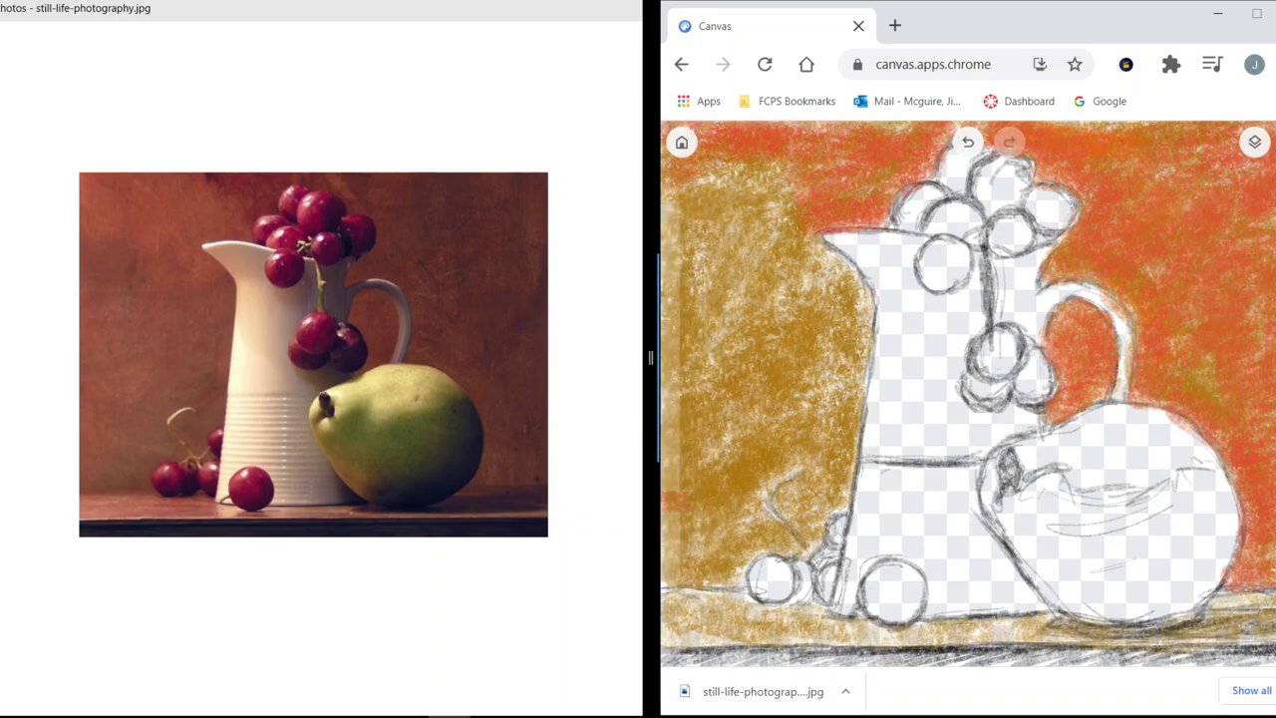
mouse_move(759, 158)
mouse_down()
mouse_move(666, 205)
mouse_move(668, 249)
mouse_up()
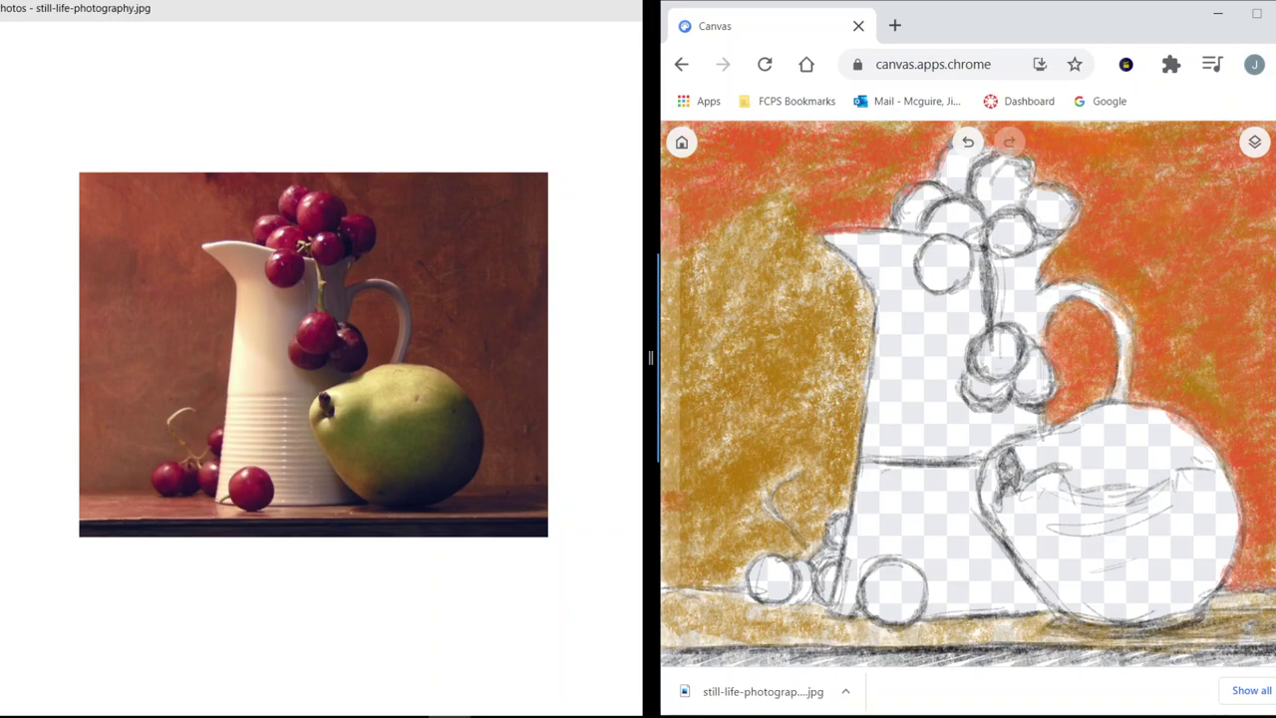
drag(738, 199, 688, 289)
drag(788, 232, 694, 303)
mouse_move(791, 254)
mouse_down()
mouse_move(702, 335)
mouse_move(690, 380)
mouse_up()
drag(782, 335, 682, 399)
Shade red-orange chalk along the jug's left edge and across the middle of the left wall.
mouse_move(827, 257)
mouse_down()
mouse_move(767, 349)
mouse_move(851, 285)
mouse_move(868, 325)
mouse_move(831, 445)
mouse_up()
drag(860, 357, 843, 500)
drag(836, 355, 820, 423)
drag(833, 331, 793, 423)
drag(804, 372, 710, 438)
drag(723, 391, 664, 476)
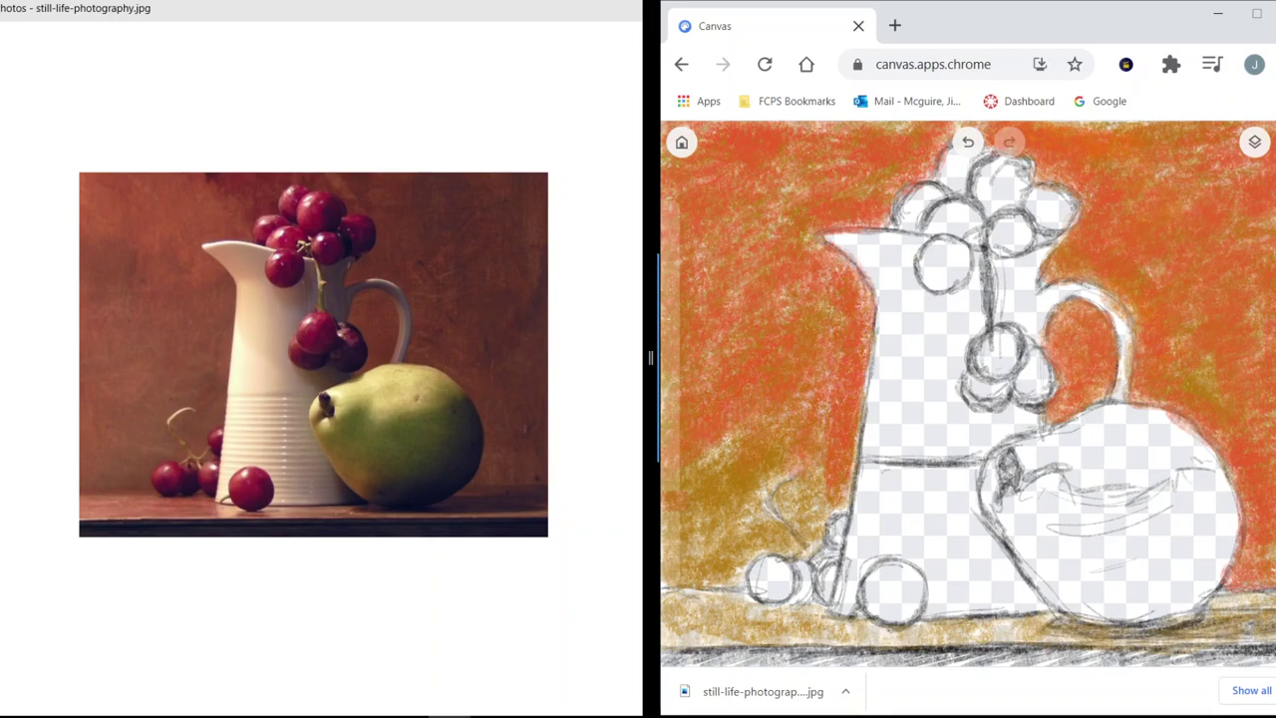
Cover the lower left wall down to the small grapes and table edge with red-orange chalk.
drag(794, 403, 696, 474)
mouse_move(788, 464)
mouse_down()
mouse_move(664, 550)
mouse_move(686, 555)
mouse_up()
drag(830, 480, 764, 542)
drag(830, 505, 794, 550)
drag(849, 475, 821, 523)
mouse_move(823, 453)
mouse_down()
mouse_move(724, 586)
mouse_move(746, 574)
mouse_up()
drag(708, 544, 693, 559)
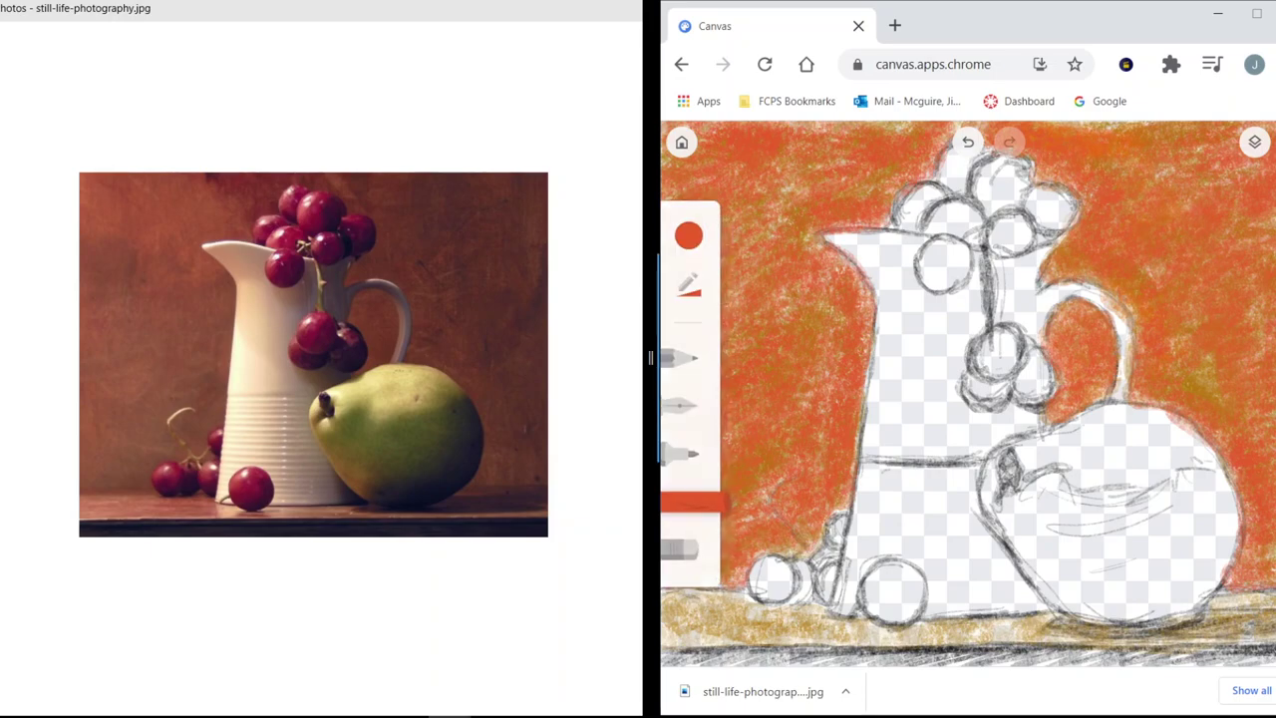
Shade the tabletop with red-orange chalk beneath the small grapes, jug and pear.
mouse_move(852, 640)
mouse_down()
mouse_move(670, 608)
mouse_move(742, 594)
mouse_move(949, 652)
mouse_move(802, 610)
mouse_move(755, 614)
mouse_up()
mouse_move(960, 622)
mouse_down()
mouse_move(887, 638)
mouse_move(1051, 630)
mouse_move(1089, 647)
mouse_move(1069, 638)
mouse_move(1246, 614)
mouse_move(1274, 599)
mouse_move(1272, 638)
mouse_move(1204, 642)
mouse_up()
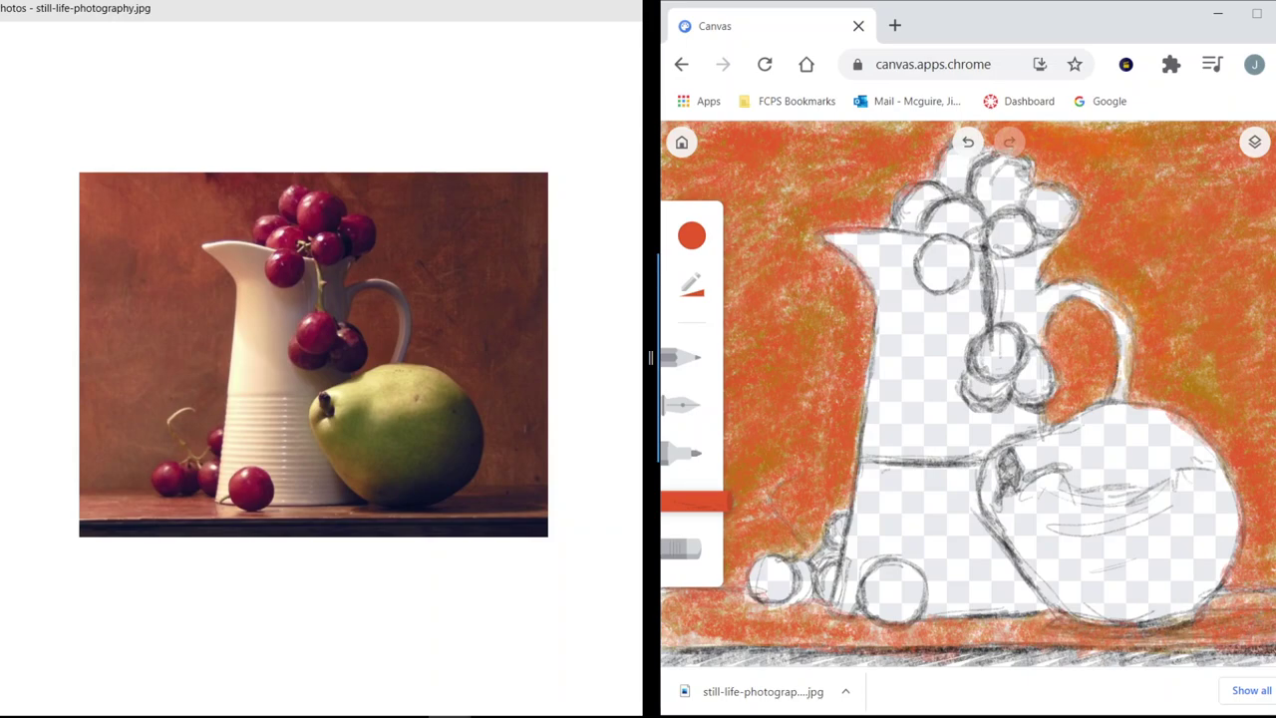
drag(749, 603, 778, 609)
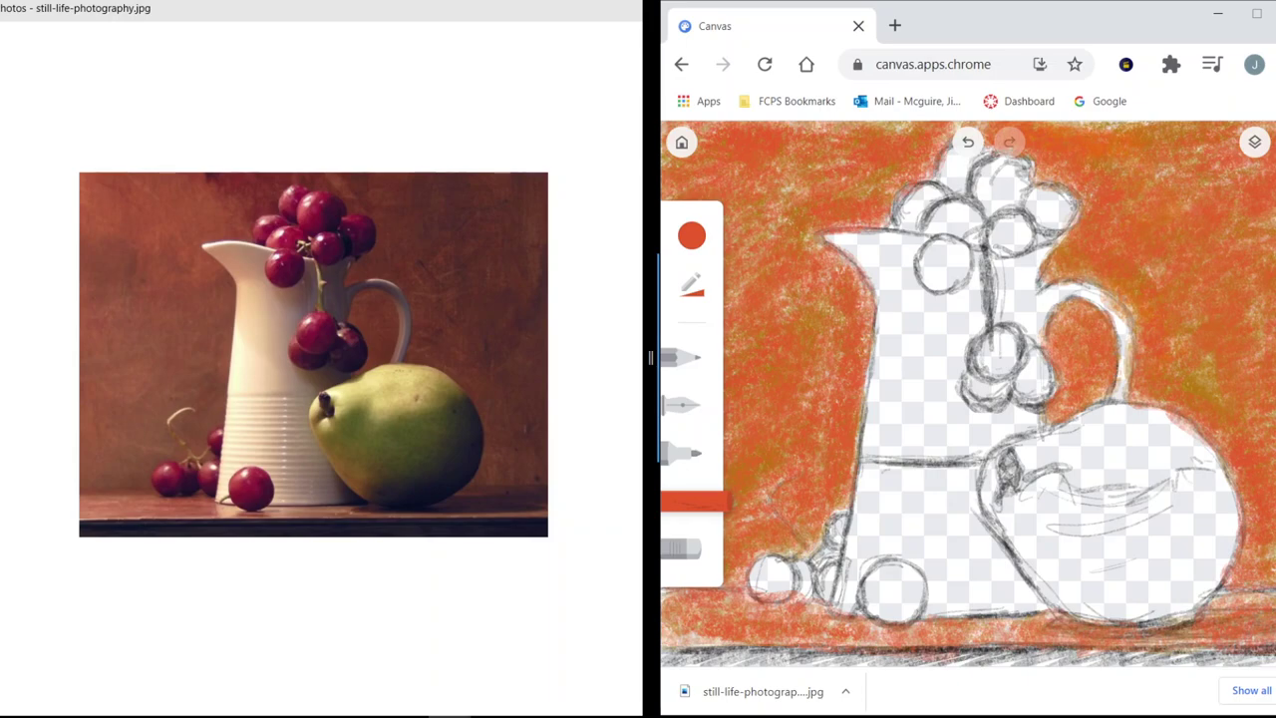
Set a custom pale tan drawing colour, #e1c9a0, for the jug.
click(692, 236)
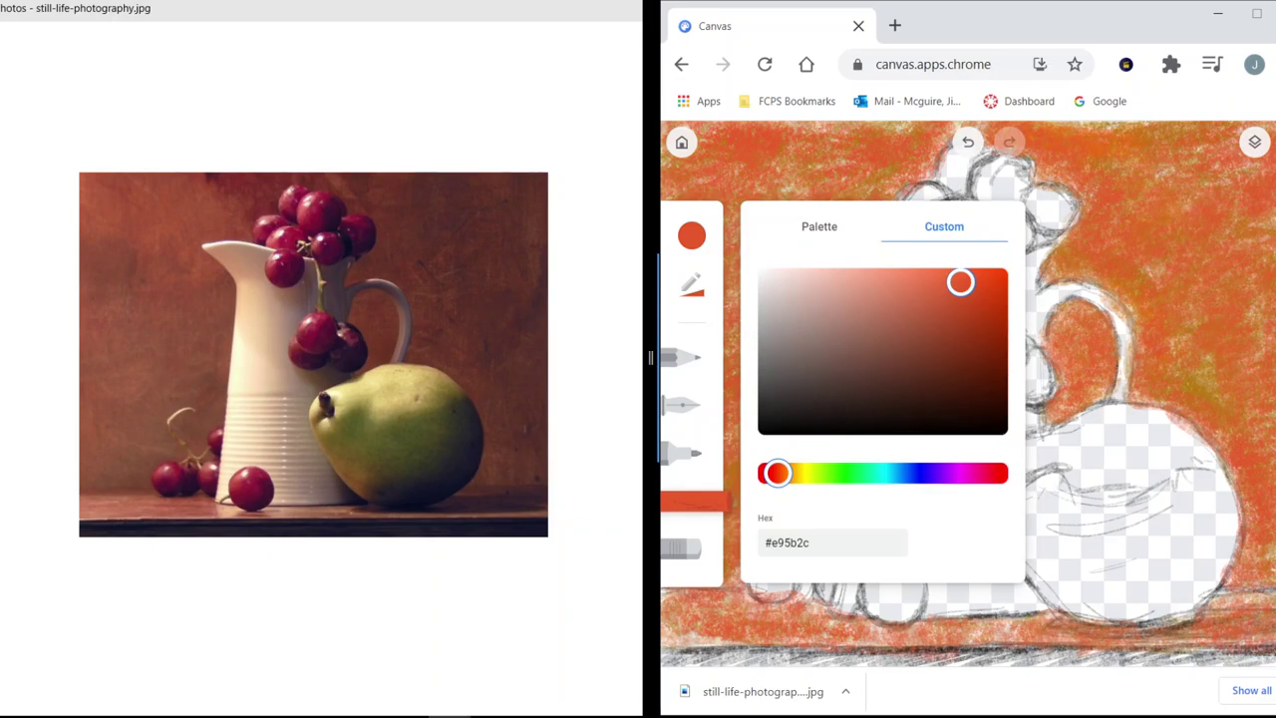
drag(777, 473, 792, 472)
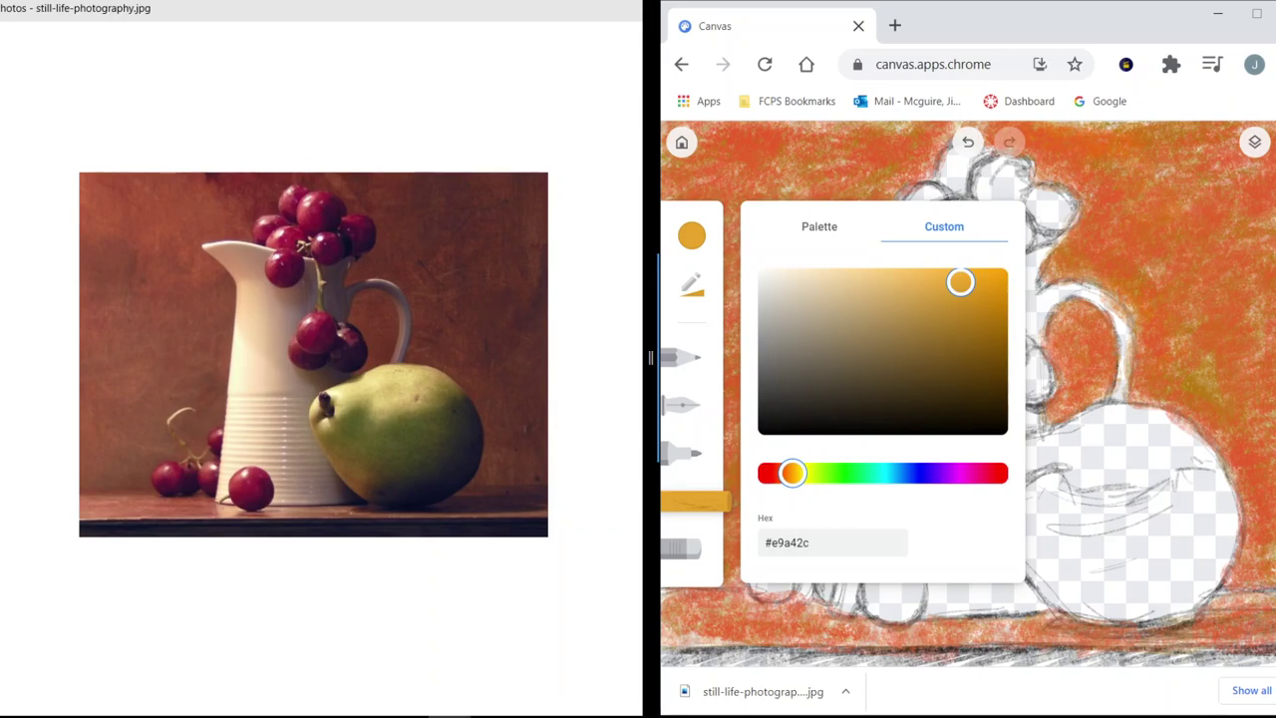
drag(960, 282, 816, 288)
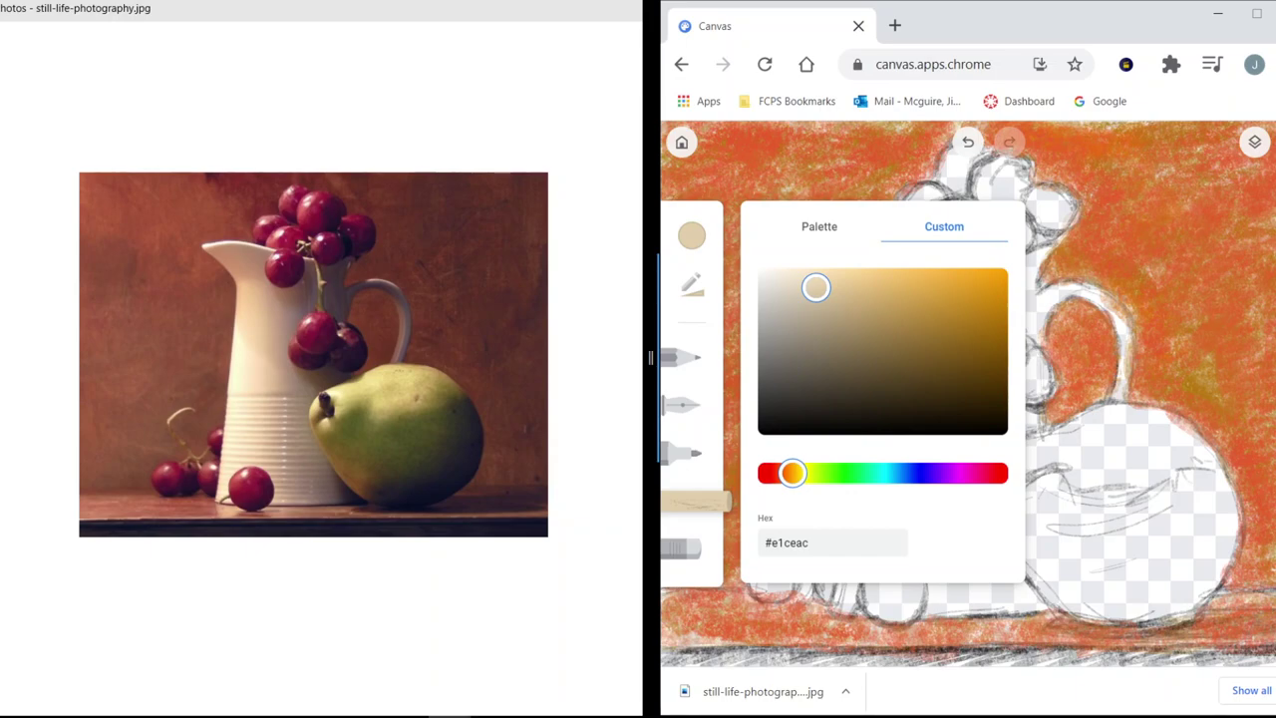
drag(815, 287, 829, 288)
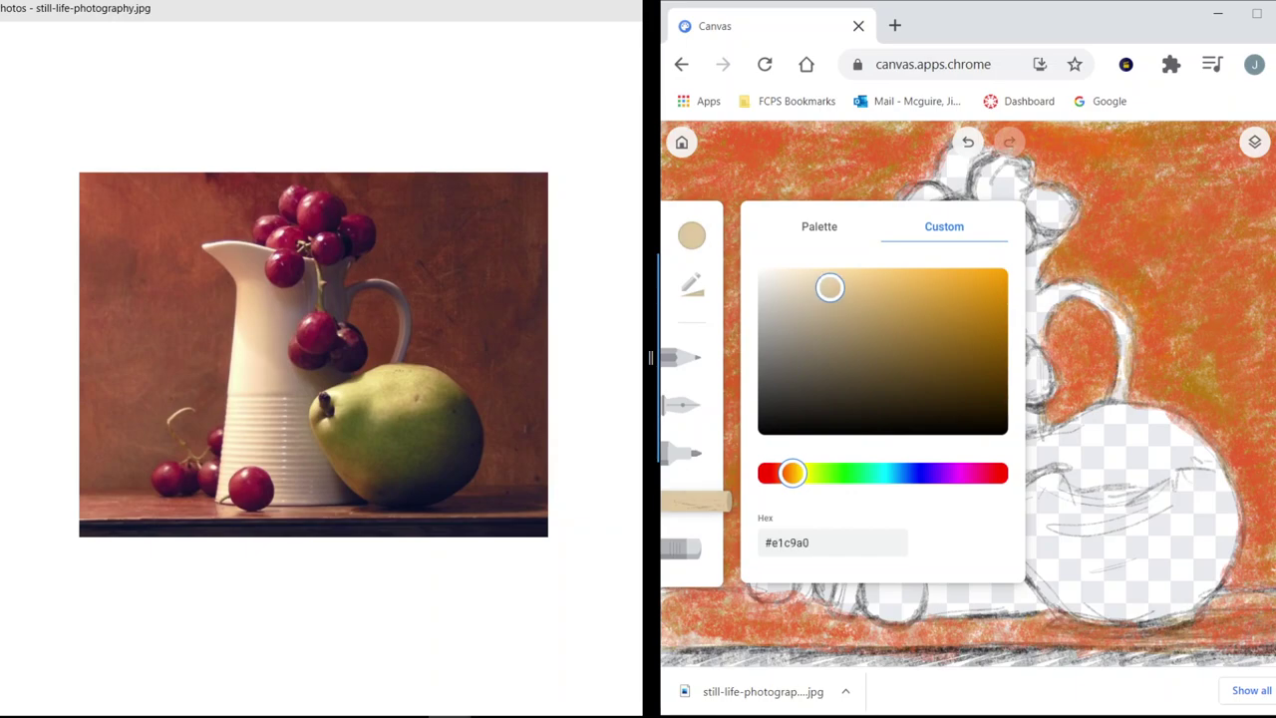
click(692, 235)
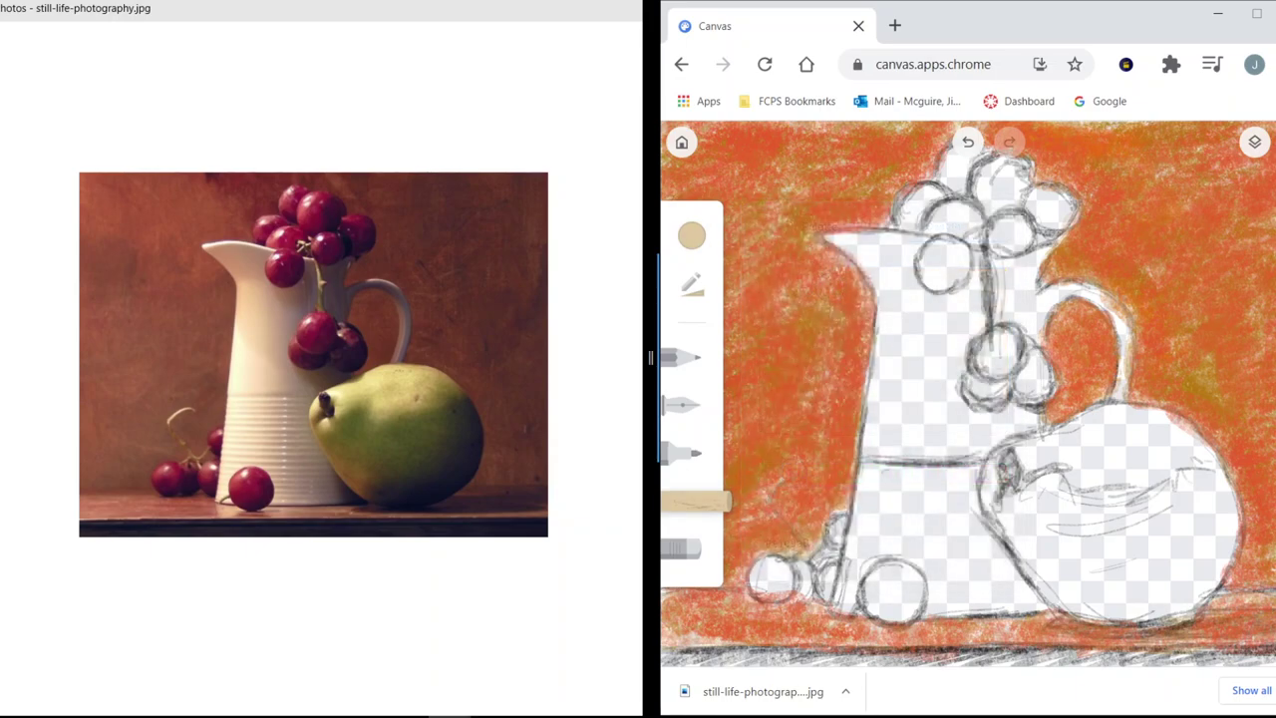
Shade the jug's spout, body and handle with pale tan chalk, leaving the grapes and pear uncoloured.
mouse_move(878, 253)
mouse_down()
mouse_move(837, 240)
mouse_move(892, 290)
mouse_move(875, 261)
mouse_move(888, 374)
mouse_move(907, 304)
mouse_move(942, 319)
mouse_move(979, 276)
mouse_move(942, 334)
mouse_move(1037, 263)
mouse_move(1009, 301)
mouse_move(1027, 315)
mouse_move(1048, 285)
mouse_move(1088, 301)
mouse_move(1109, 327)
mouse_move(1110, 384)
mouse_up()
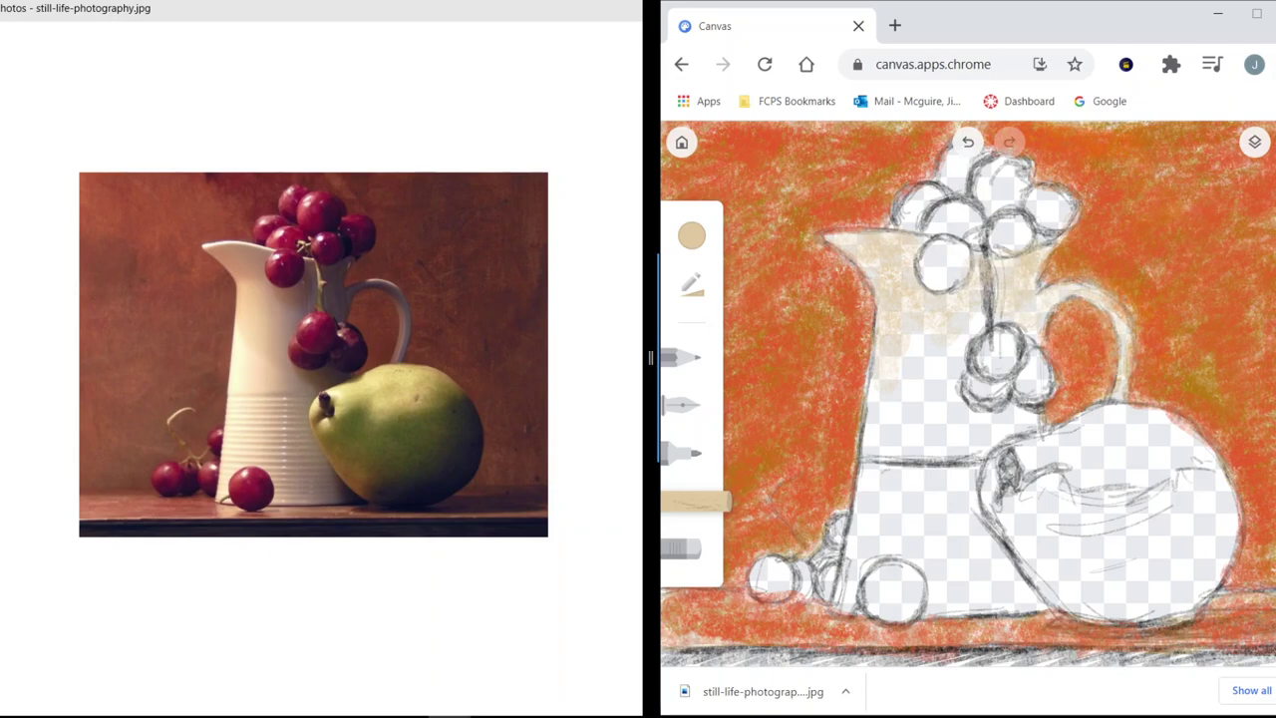
mouse_move(1052, 316)
mouse_down()
mouse_move(1032, 331)
mouse_move(979, 321)
mouse_move(921, 407)
mouse_up()
mouse_move(937, 349)
mouse_down()
mouse_move(933, 414)
mouse_move(882, 344)
mouse_move(878, 428)
mouse_move(902, 399)
mouse_move(962, 429)
mouse_move(1024, 402)
mouse_move(932, 463)
mouse_move(897, 423)
mouse_move(867, 528)
mouse_move(937, 499)
mouse_move(945, 538)
mouse_move(977, 548)
mouse_move(1022, 598)
mouse_move(972, 593)
mouse_move(937, 558)
mouse_move(987, 609)
mouse_move(942, 543)
mouse_move(1031, 596)
mouse_move(892, 538)
mouse_move(838, 591)
mouse_move(870, 438)
mouse_move(855, 474)
mouse_move(927, 503)
mouse_move(983, 451)
mouse_move(947, 438)
mouse_move(1009, 423)
mouse_move(875, 297)
mouse_move(873, 262)
mouse_move(836, 236)
mouse_up()
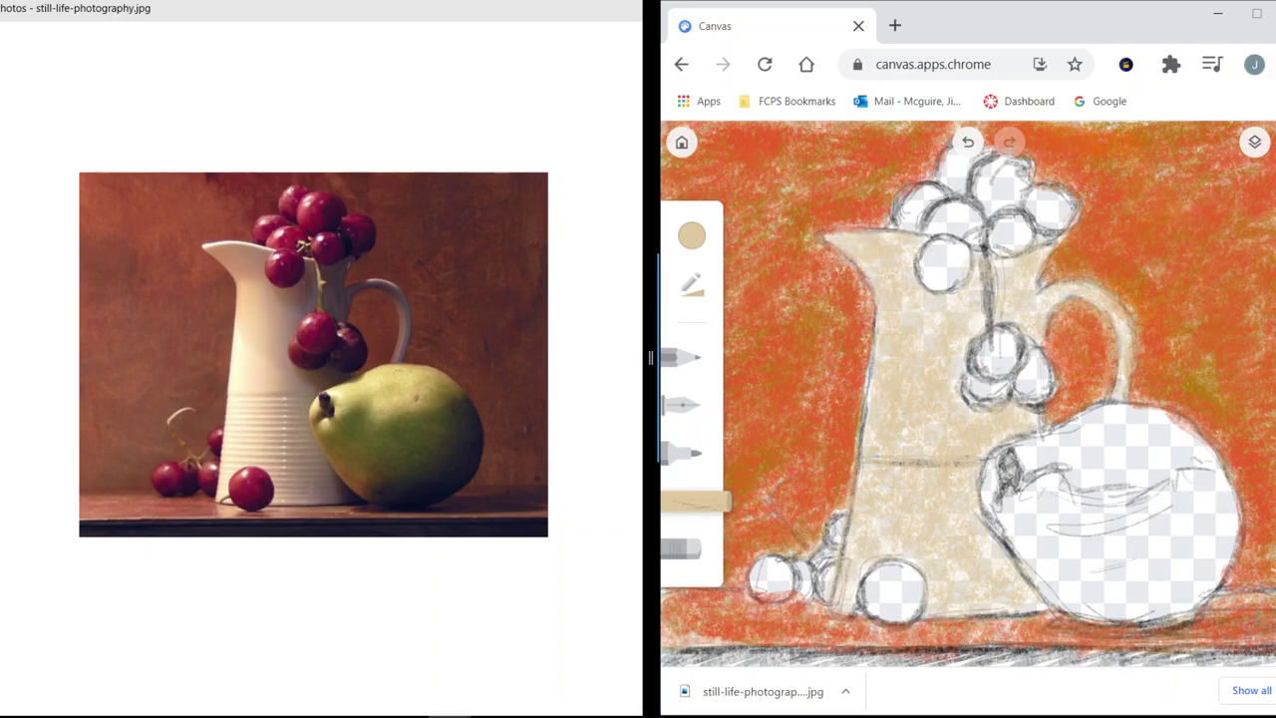
Fill the remaining gaps on the jug's body with more tan chalk, including around the grapes and near the base.
drag(867, 286, 902, 268)
drag(973, 319, 965, 287)
drag(929, 329, 921, 342)
mouse_move(866, 413)
mouse_down()
mouse_move(859, 454)
mouse_move(922, 483)
mouse_up()
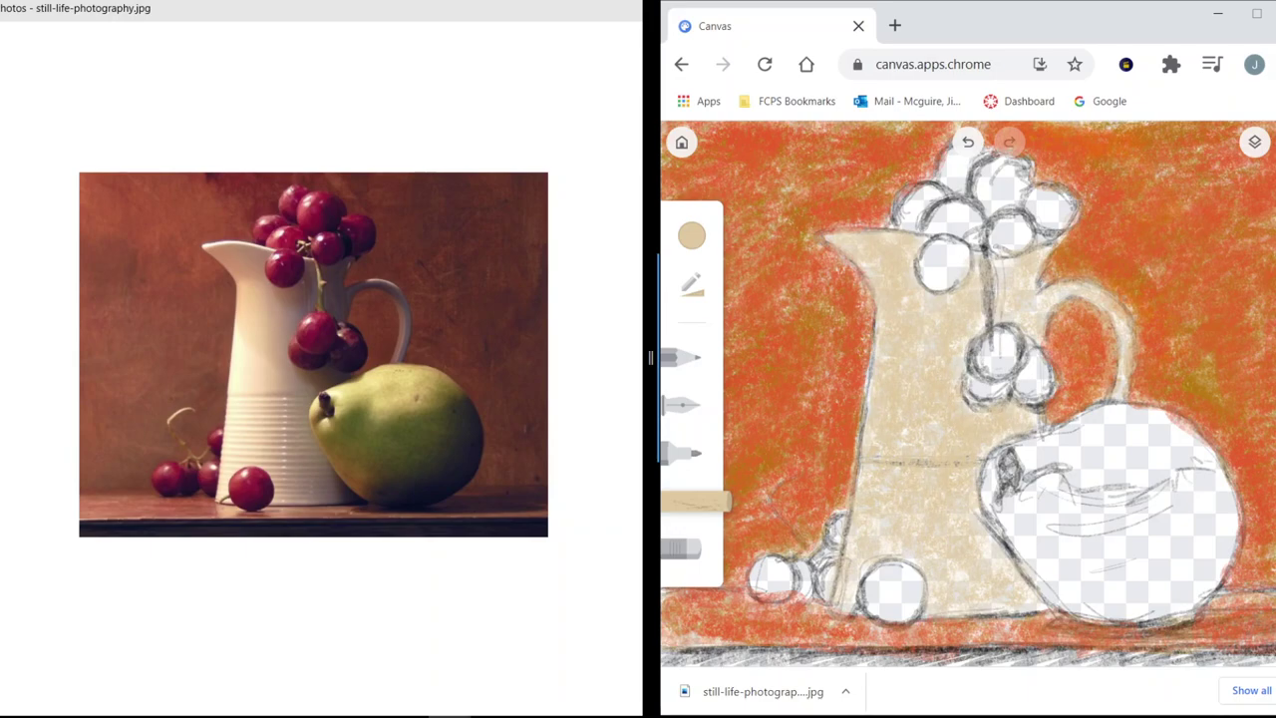
drag(959, 339, 969, 357)
drag(848, 579, 861, 604)
drag(982, 541, 1009, 568)
drag(937, 584, 941, 598)
drag(892, 546, 915, 561)
click(962, 576)
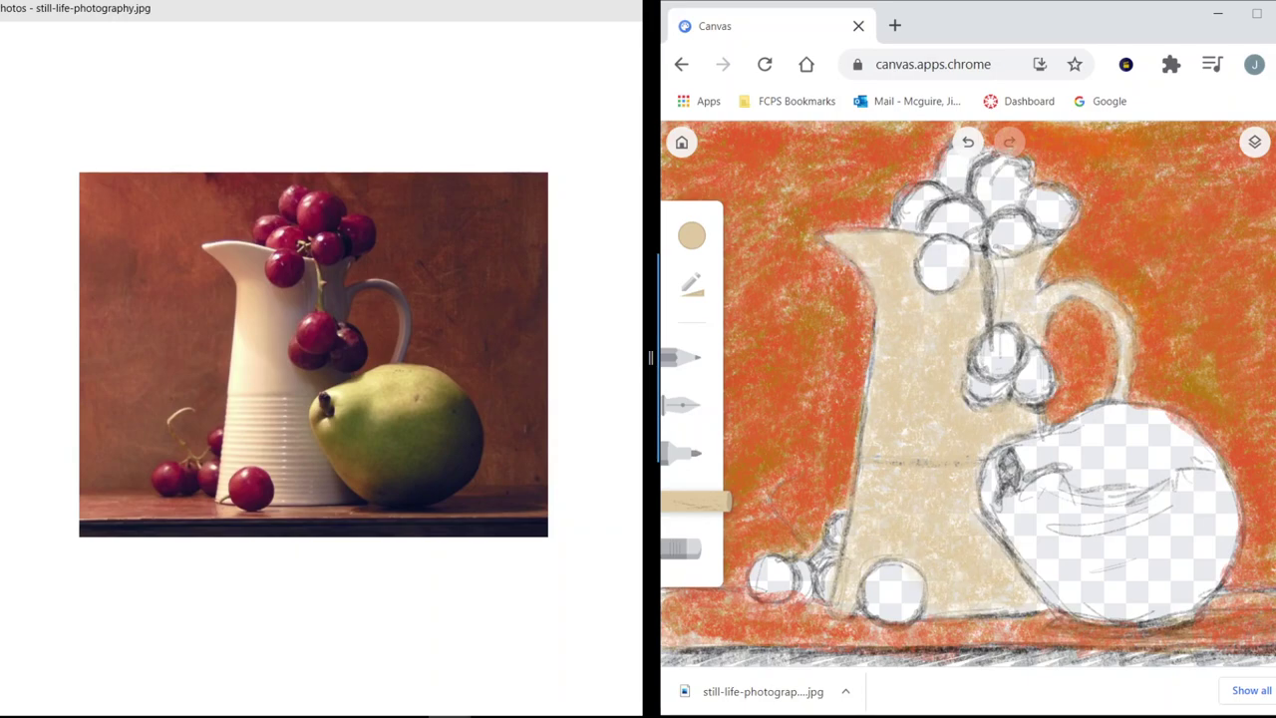
Set a custom off-white, #eae4da, and add a chalk highlight down the left side of the jug's body.
click(692, 235)
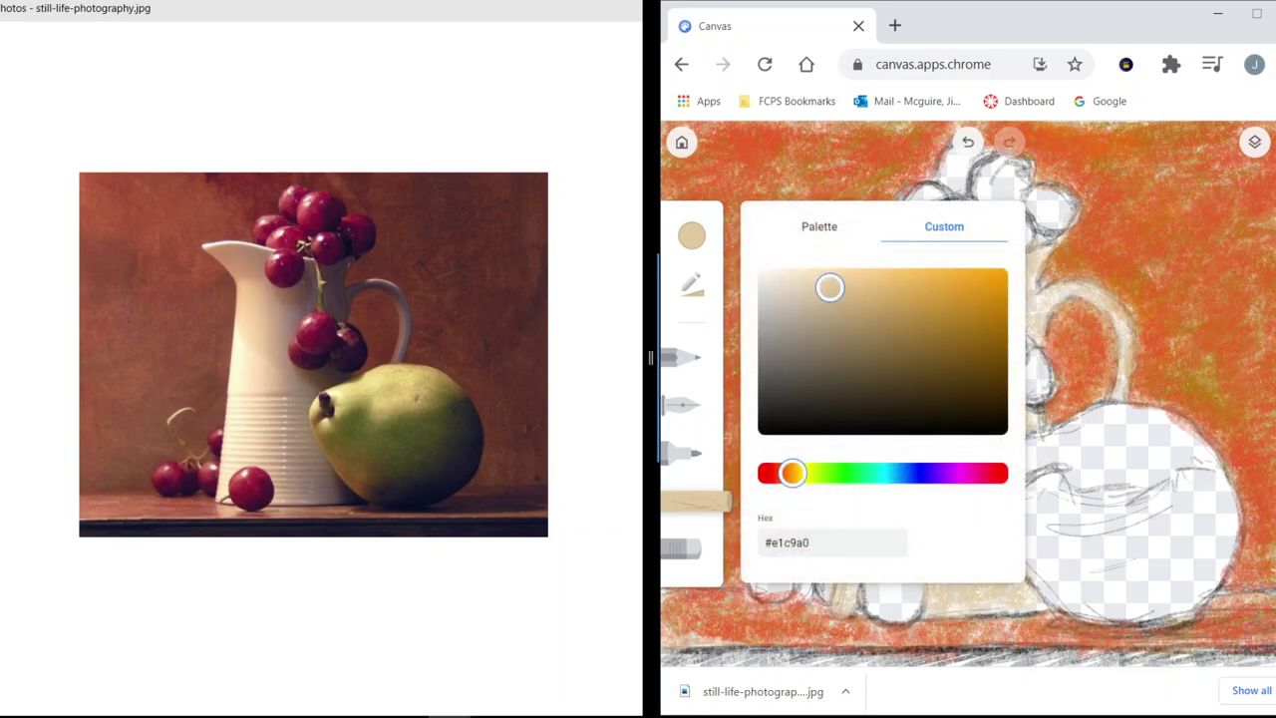
drag(829, 288, 775, 281)
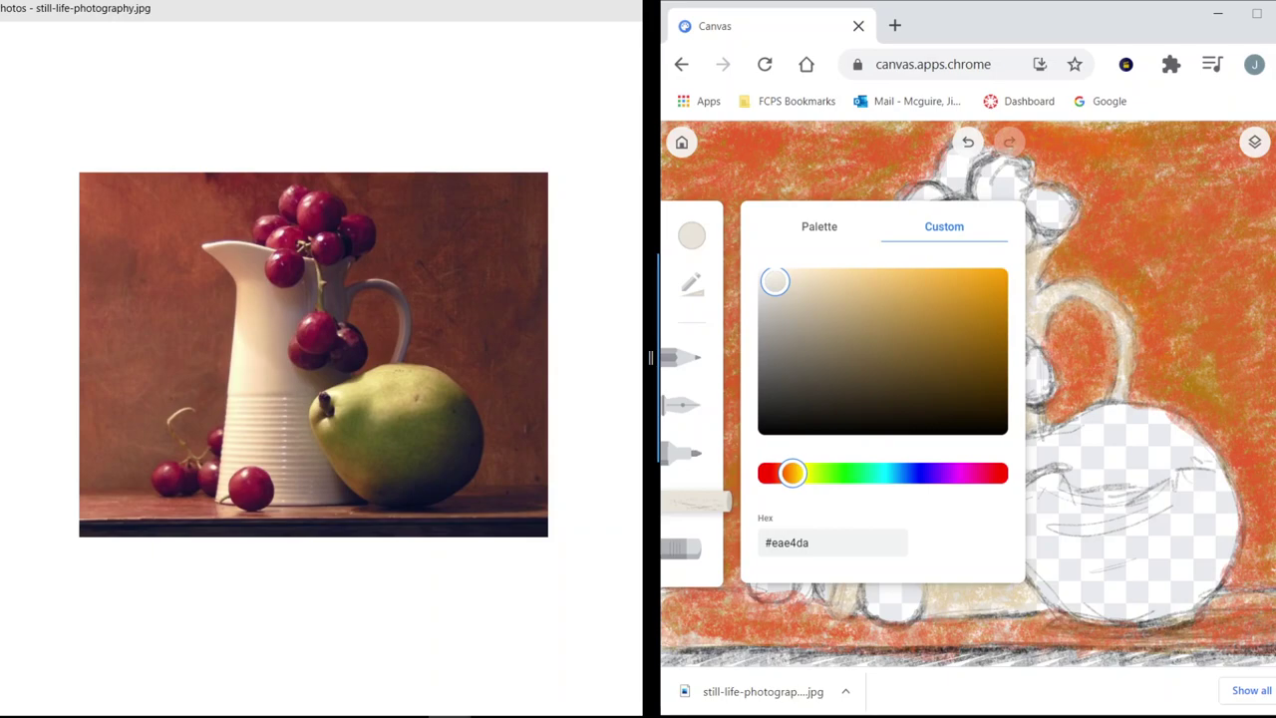
click(692, 235)
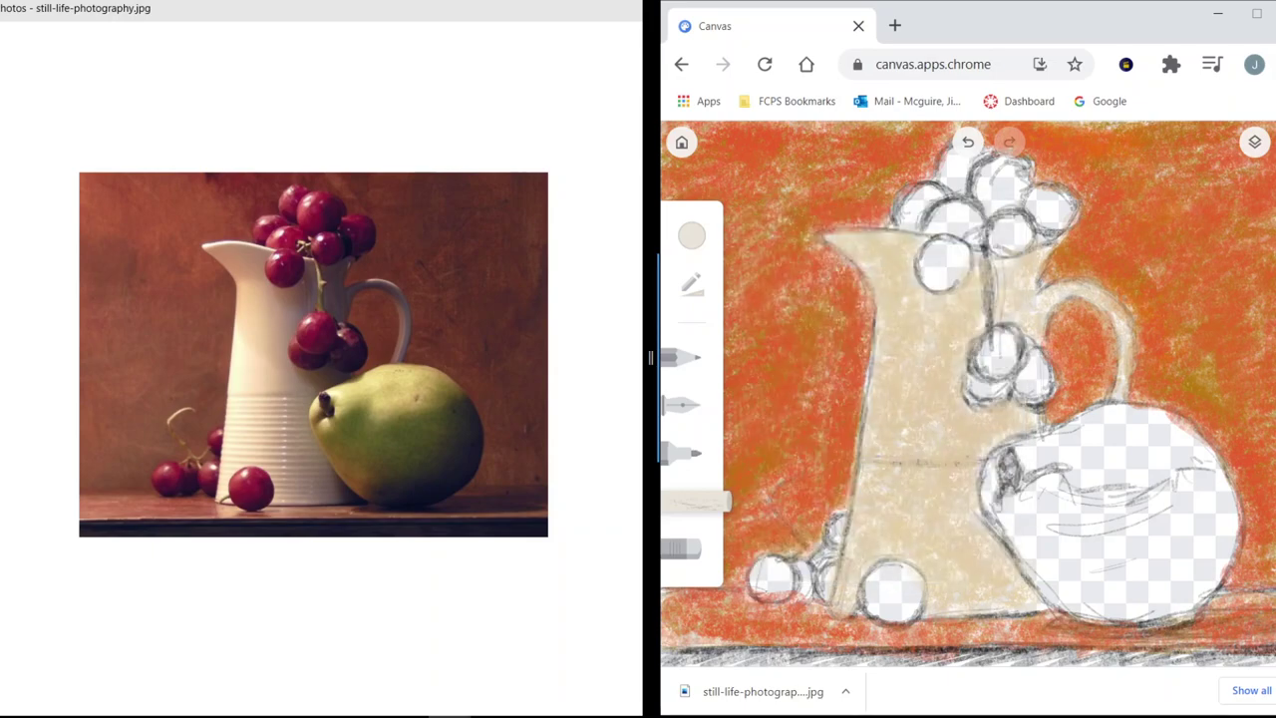
drag(872, 333, 838, 590)
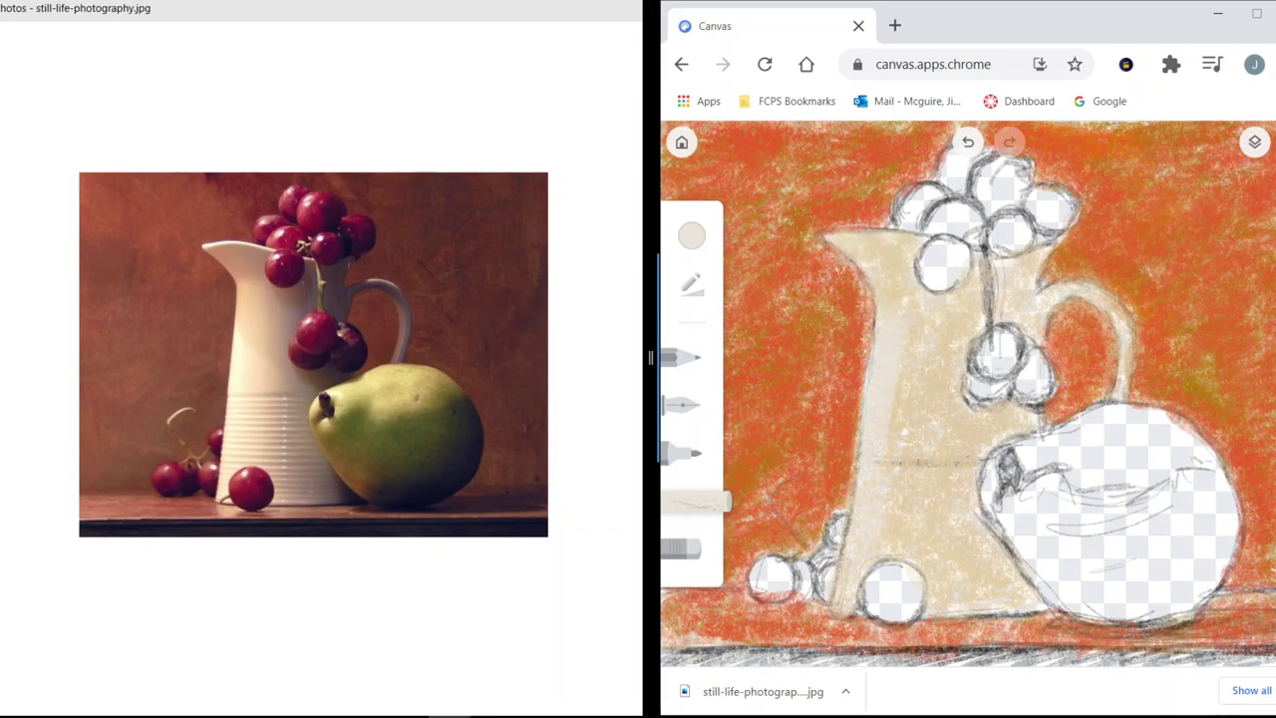
drag(852, 503, 841, 559)
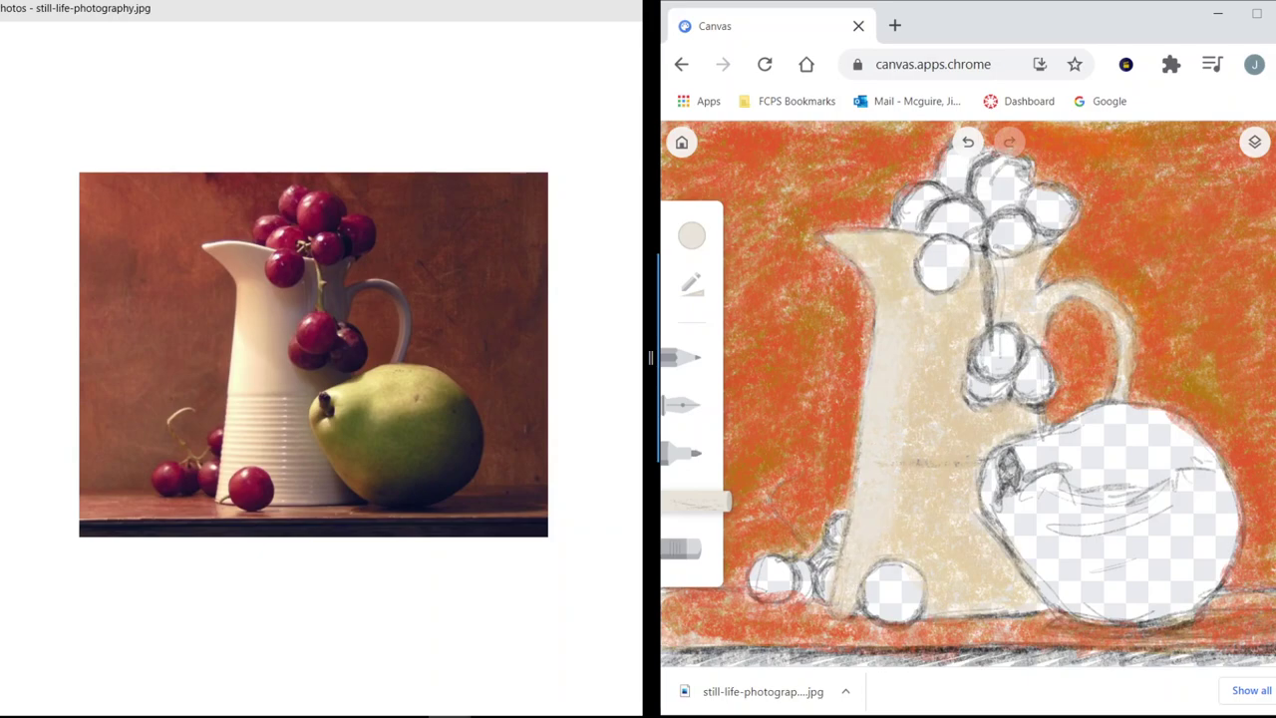
Strengthen the off-white highlights on the jug's body, spout rim and handle, switching to a smaller, more opaque chalk.
mouse_move(873, 321)
mouse_down()
mouse_move(868, 349)
mouse_move(870, 330)
mouse_up()
drag(855, 417, 851, 476)
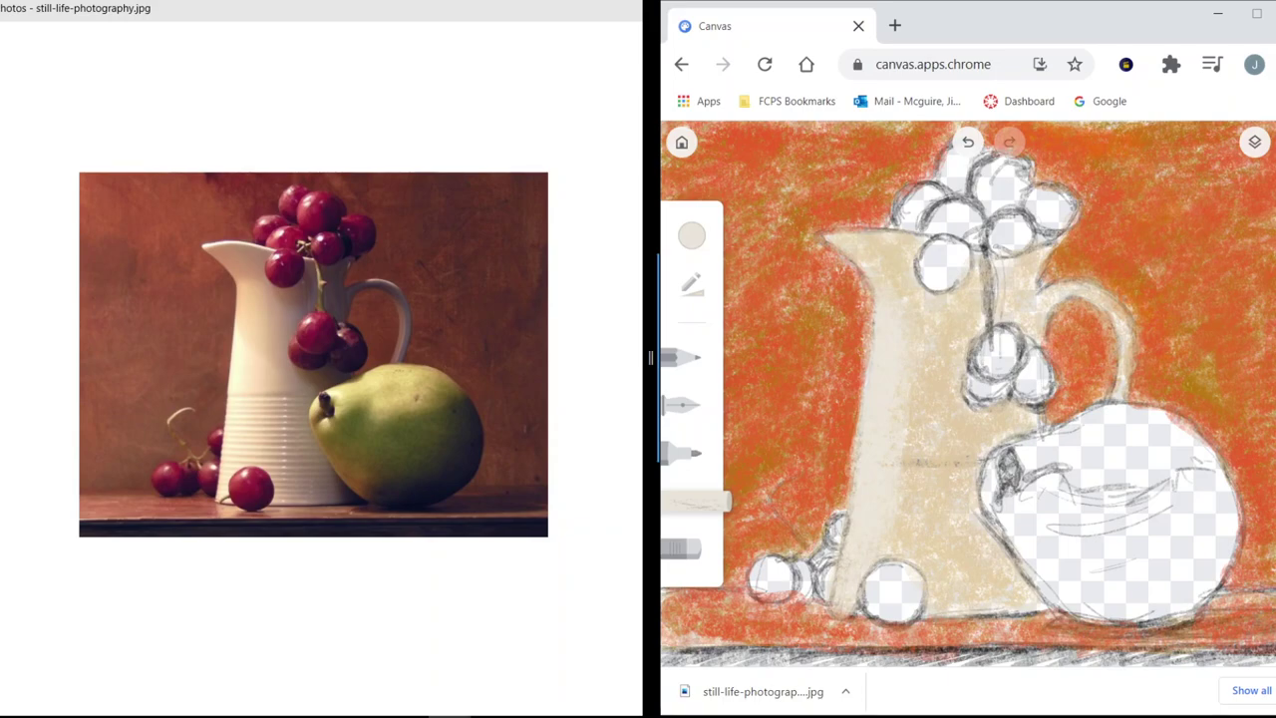
click(692, 284)
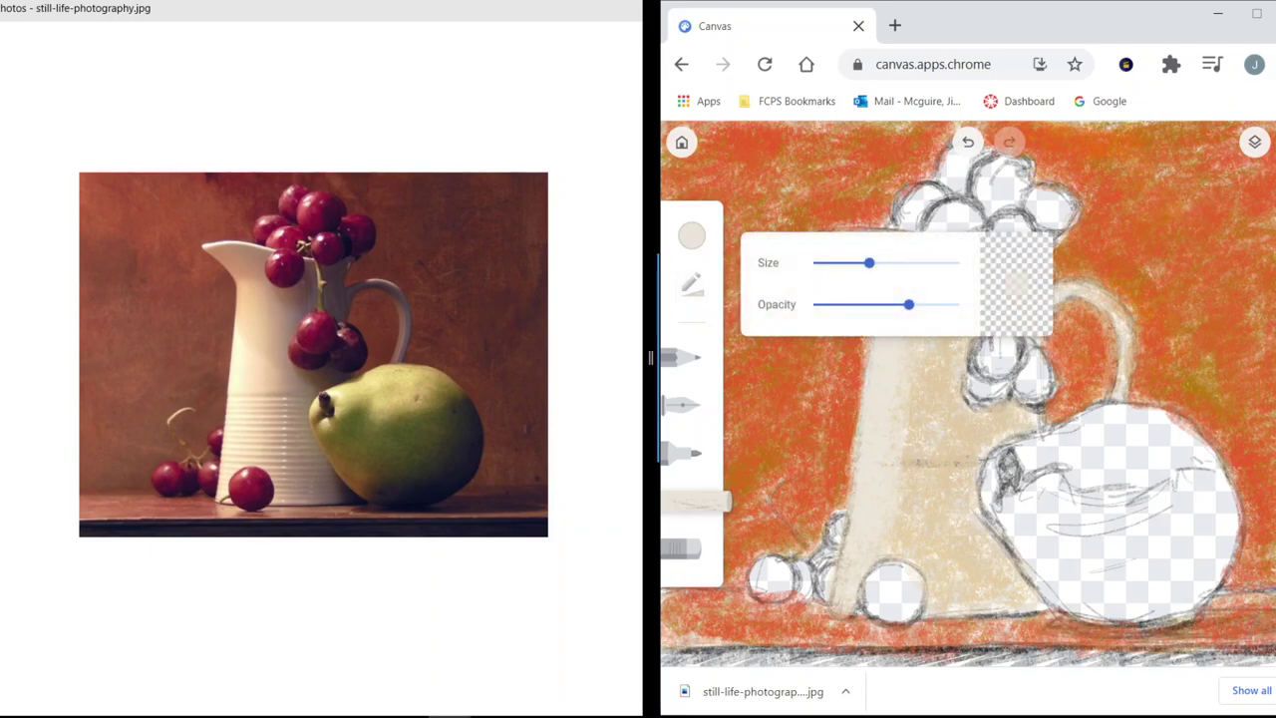
drag(868, 262, 818, 262)
drag(908, 304, 928, 304)
drag(854, 471, 851, 490)
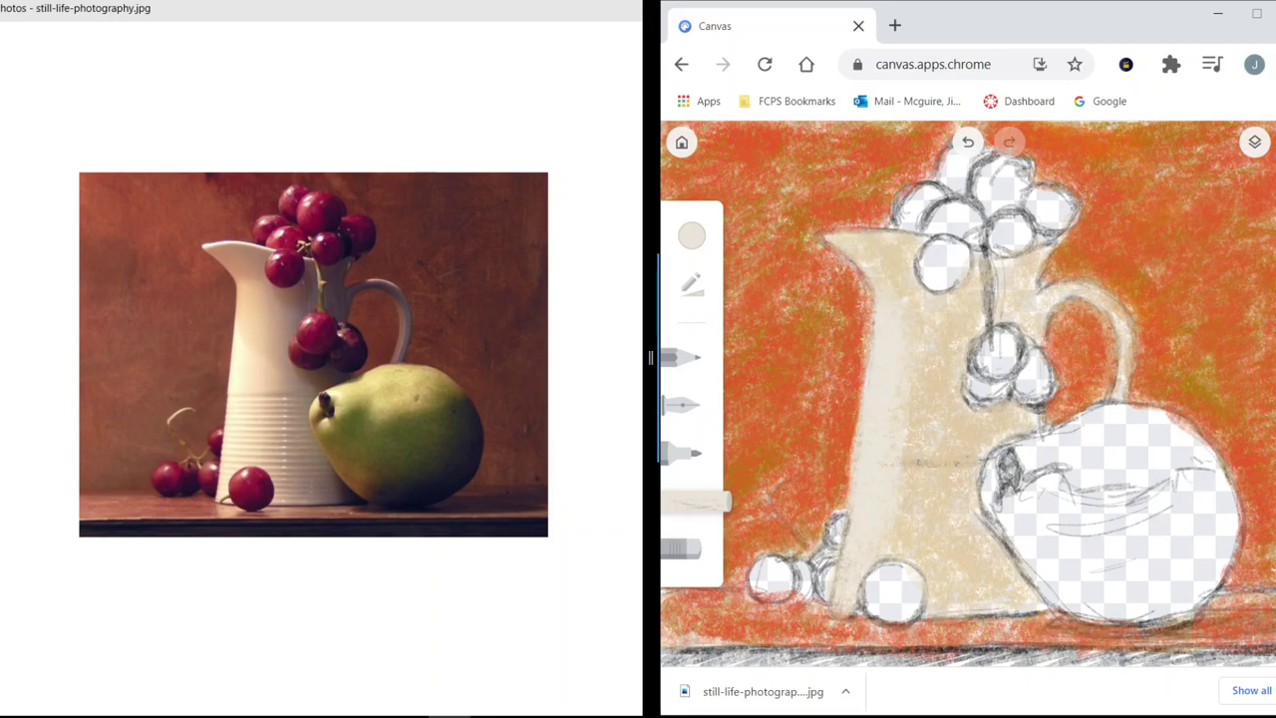
drag(821, 234, 883, 228)
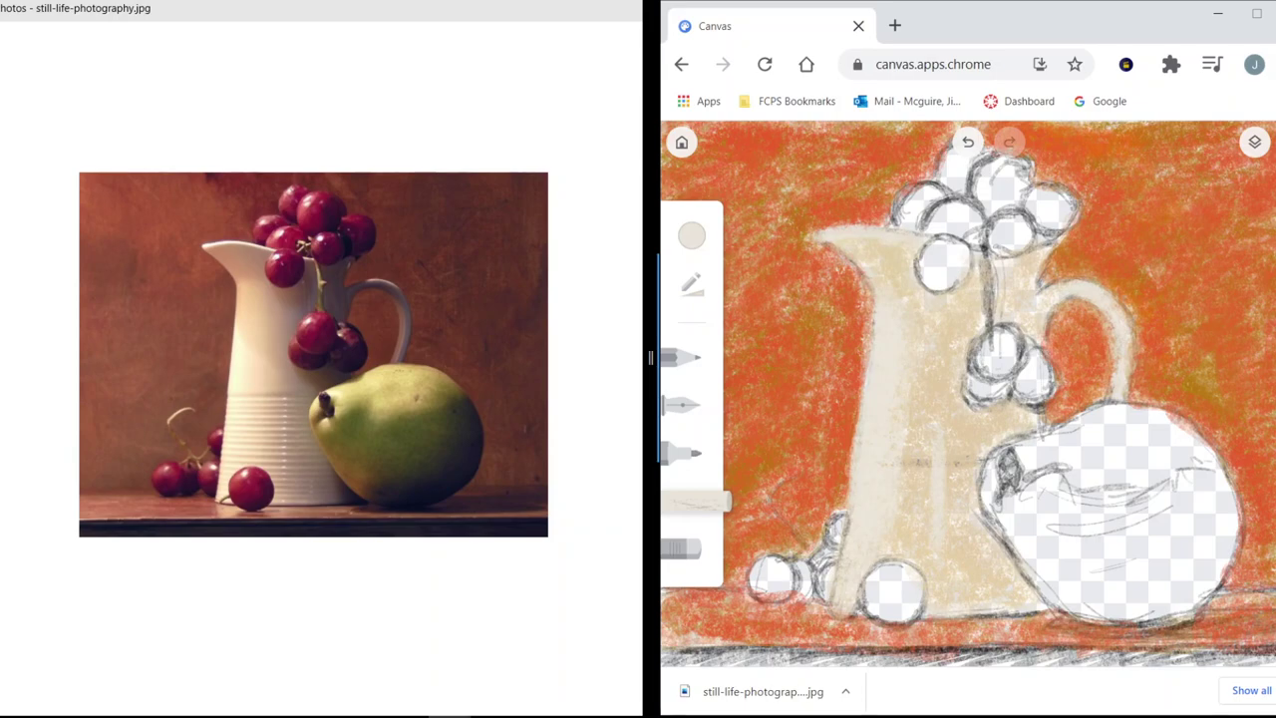
Set a custom grey-brown, #a28e6b, and chalk a shadow down the jug's right side from the neck to the base.
click(692, 235)
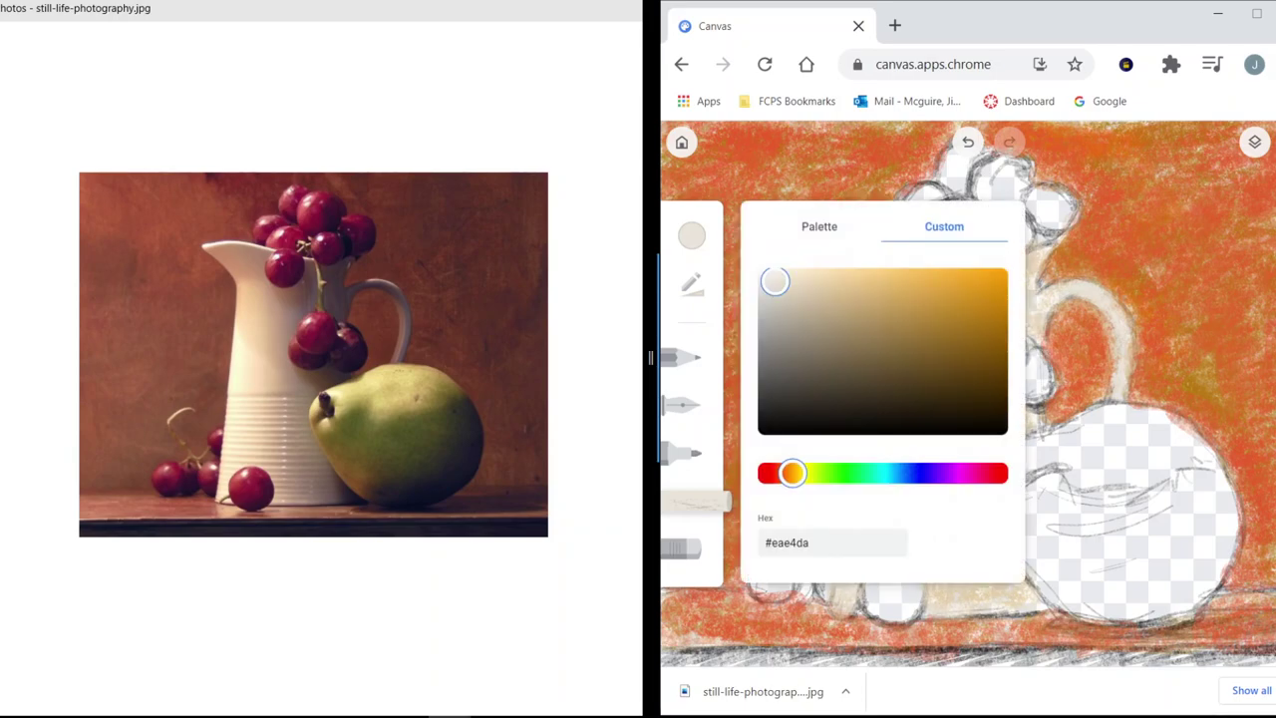
click(848, 368)
drag(849, 368, 842, 328)
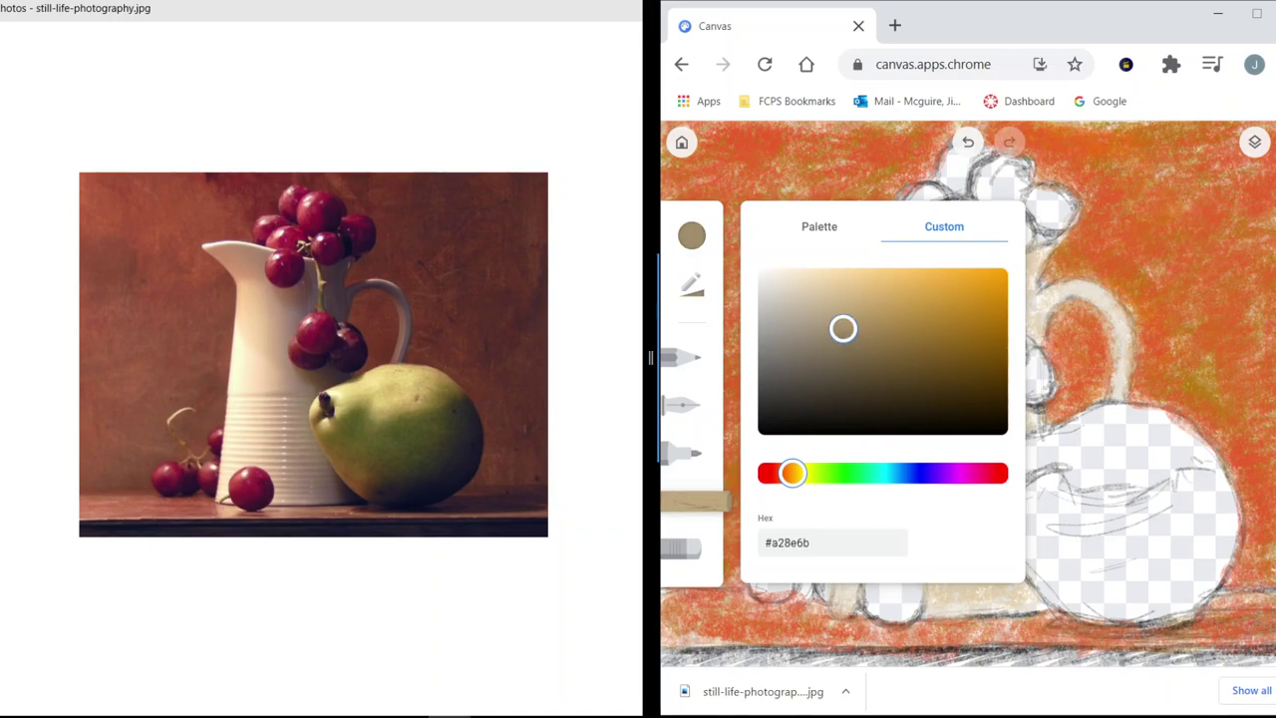
key(Escape)
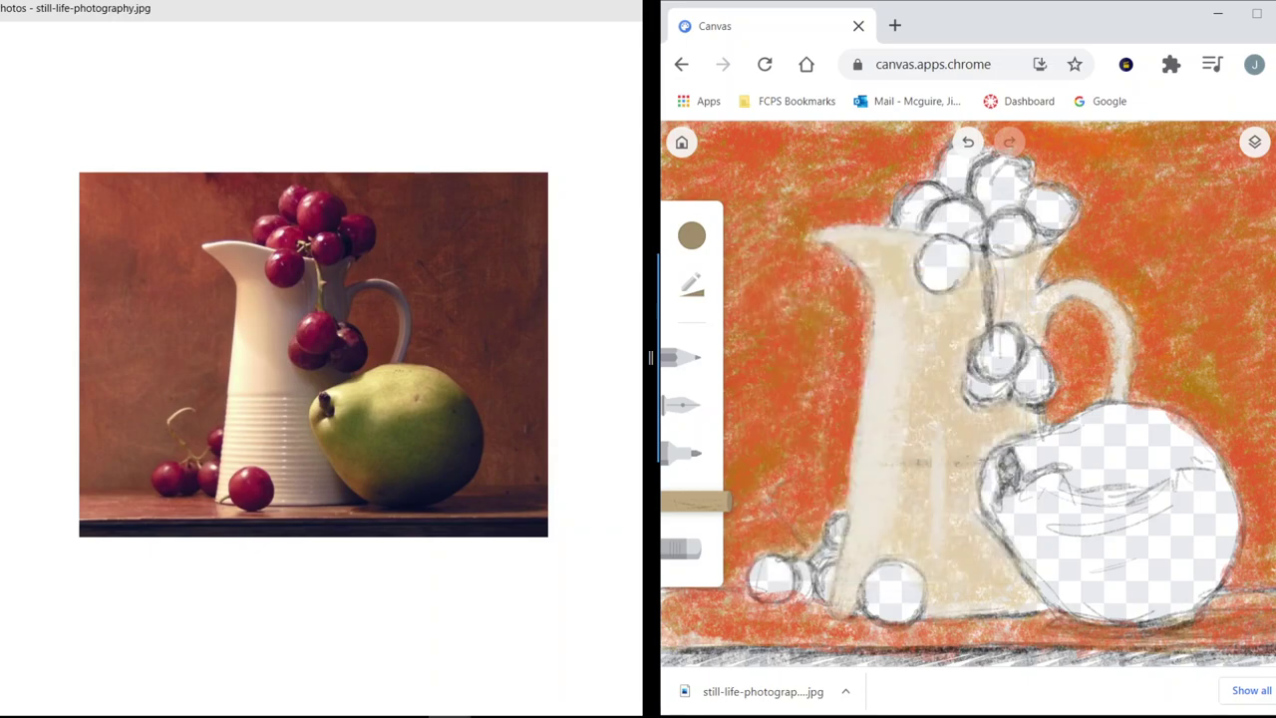
mouse_move(974, 293)
mouse_down()
mouse_move(977, 267)
mouse_move(943, 300)
mouse_move(975, 295)
mouse_move(982, 313)
mouse_move(1003, 268)
mouse_move(1021, 261)
mouse_move(997, 279)
mouse_move(1023, 272)
mouse_move(1001, 307)
mouse_up()
mouse_move(1037, 256)
mouse_down()
mouse_move(1017, 299)
mouse_move(1021, 325)
mouse_move(1043, 257)
mouse_move(1028, 337)
mouse_move(1056, 289)
mouse_move(1043, 305)
mouse_move(1083, 293)
mouse_move(1057, 299)
mouse_move(1031, 333)
mouse_move(1015, 307)
mouse_move(947, 359)
mouse_move(963, 305)
mouse_move(949, 351)
mouse_move(953, 429)
mouse_move(1015, 408)
mouse_move(1035, 417)
mouse_move(995, 445)
mouse_move(967, 495)
mouse_move(981, 429)
mouse_move(957, 483)
mouse_move(1006, 580)
mouse_move(1033, 594)
mouse_move(1005, 578)
mouse_move(987, 588)
mouse_move(967, 549)
mouse_move(961, 563)
mouse_up()
mouse_move(1017, 604)
mouse_down()
mouse_move(1047, 604)
mouse_move(969, 606)
mouse_move(1041, 603)
mouse_move(1001, 598)
mouse_move(1025, 586)
mouse_move(953, 610)
mouse_move(1001, 577)
mouse_move(993, 566)
mouse_up()
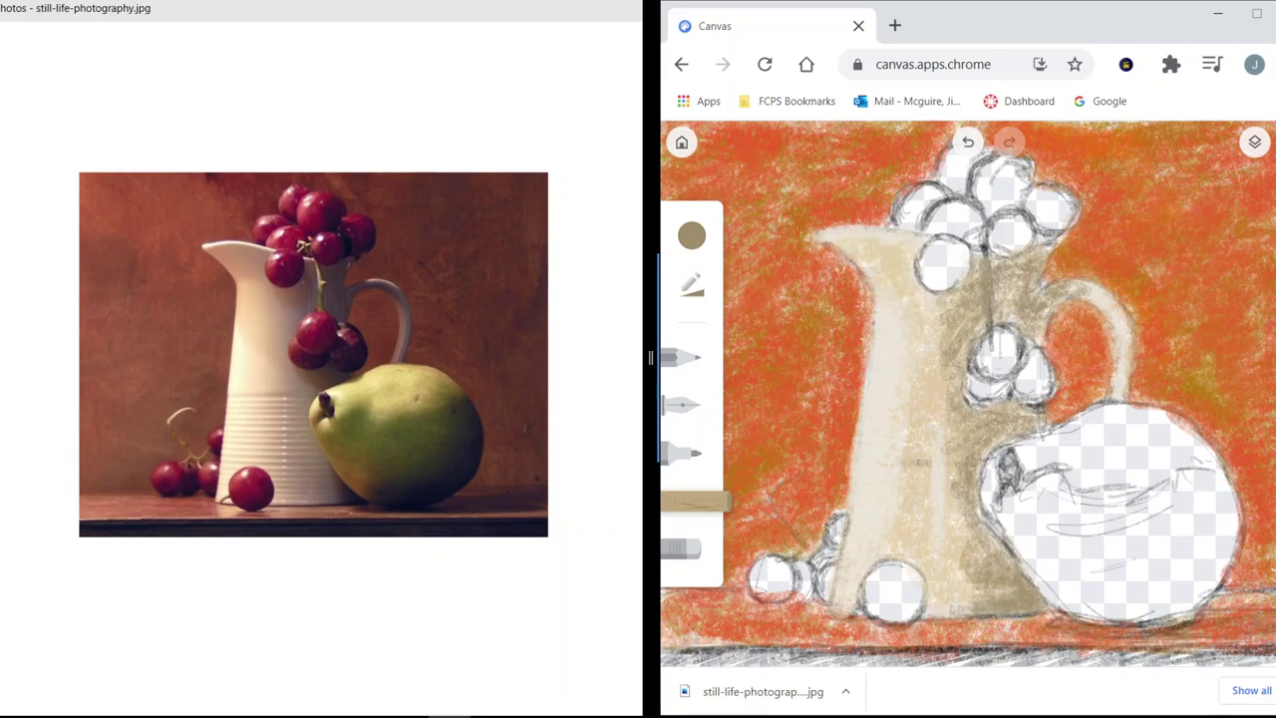
Raise the chalk's opacity slightly and shade the inside of the jug's spout just below the rim.
mouse_move(822, 238)
mouse_down()
mouse_move(862, 237)
mouse_move(812, 262)
mouse_up()
click(691, 286)
drag(928, 304, 940, 304)
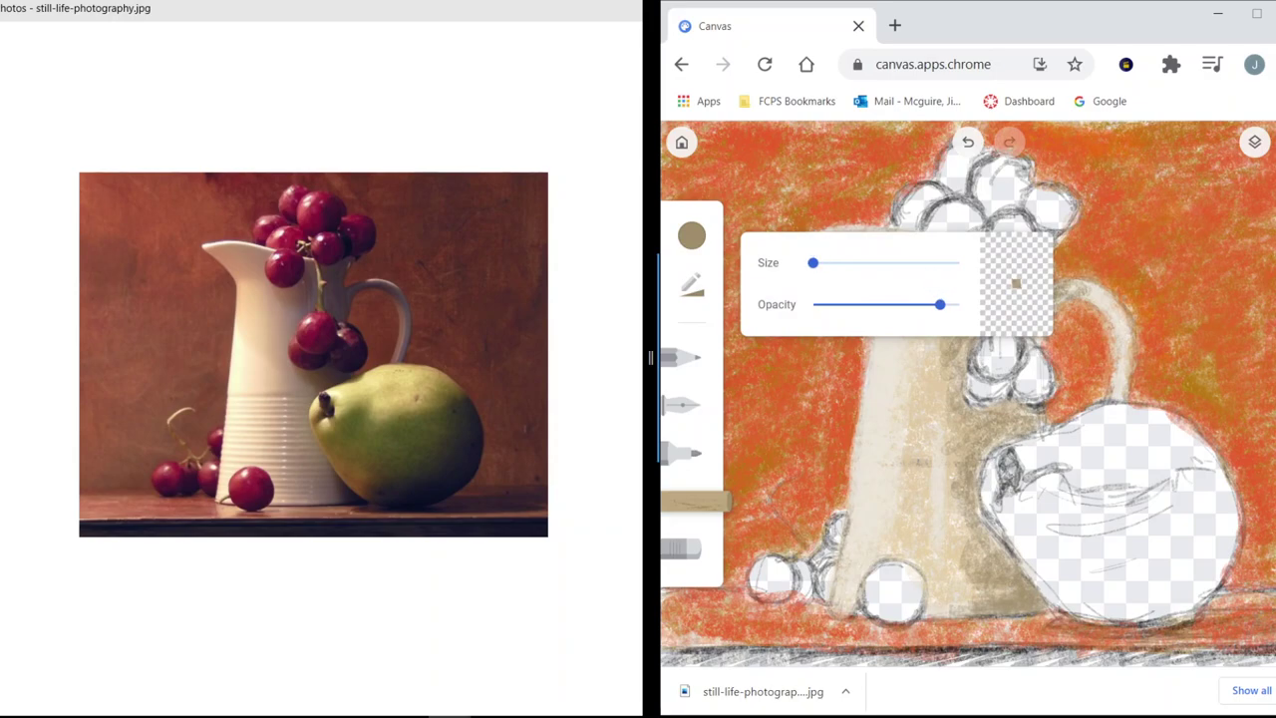
click(692, 235)
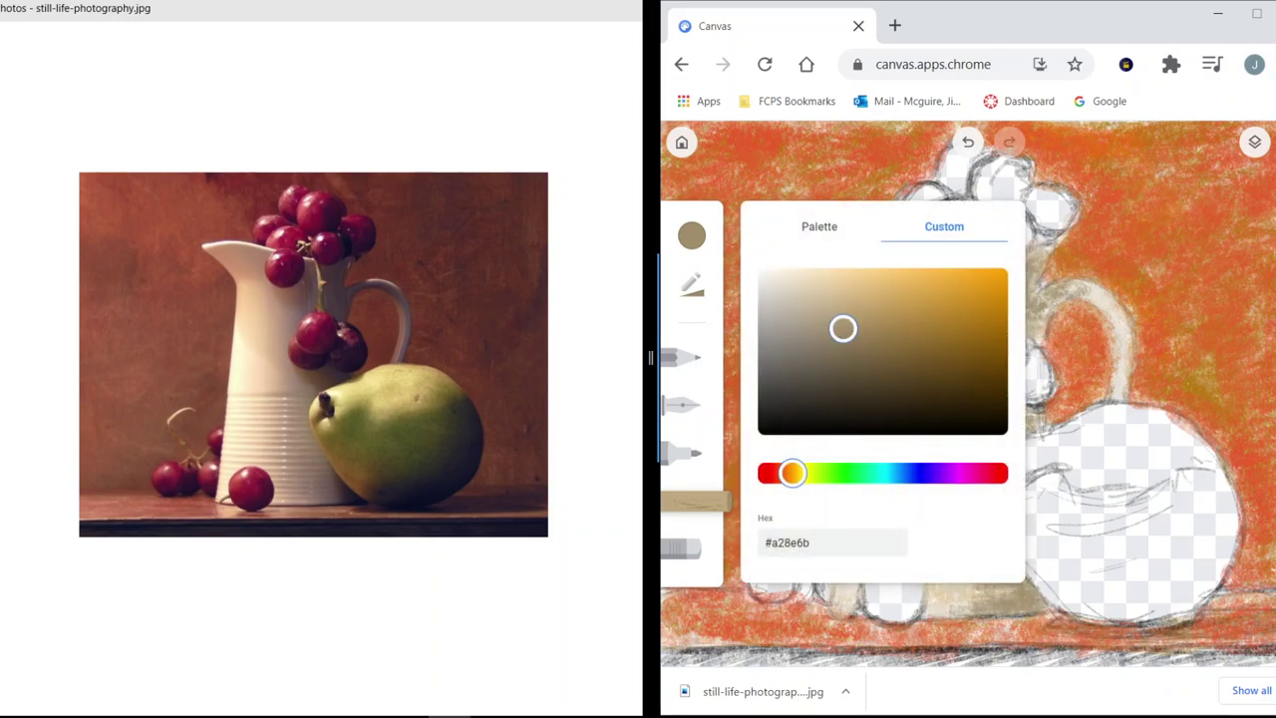
click(692, 236)
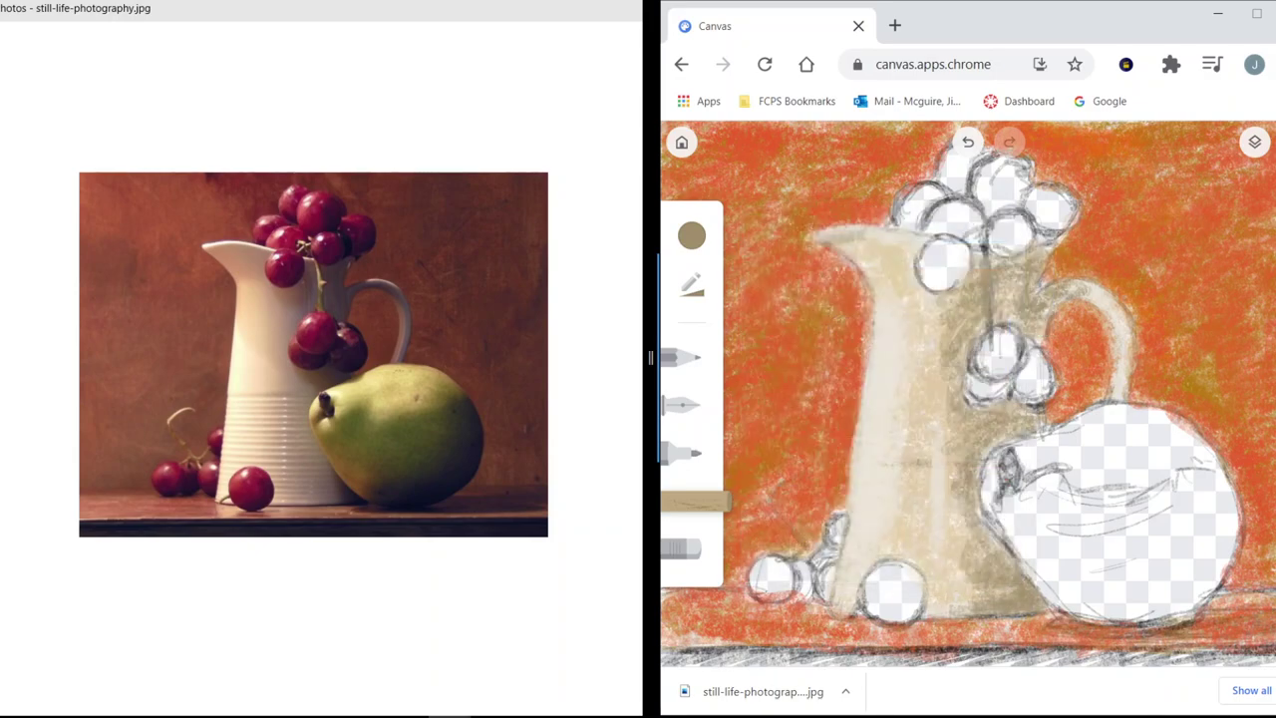
drag(894, 242, 917, 249)
mouse_move(860, 235)
mouse_down()
mouse_move(911, 251)
mouse_move(877, 235)
mouse_move(858, 243)
mouse_move(877, 243)
mouse_up()
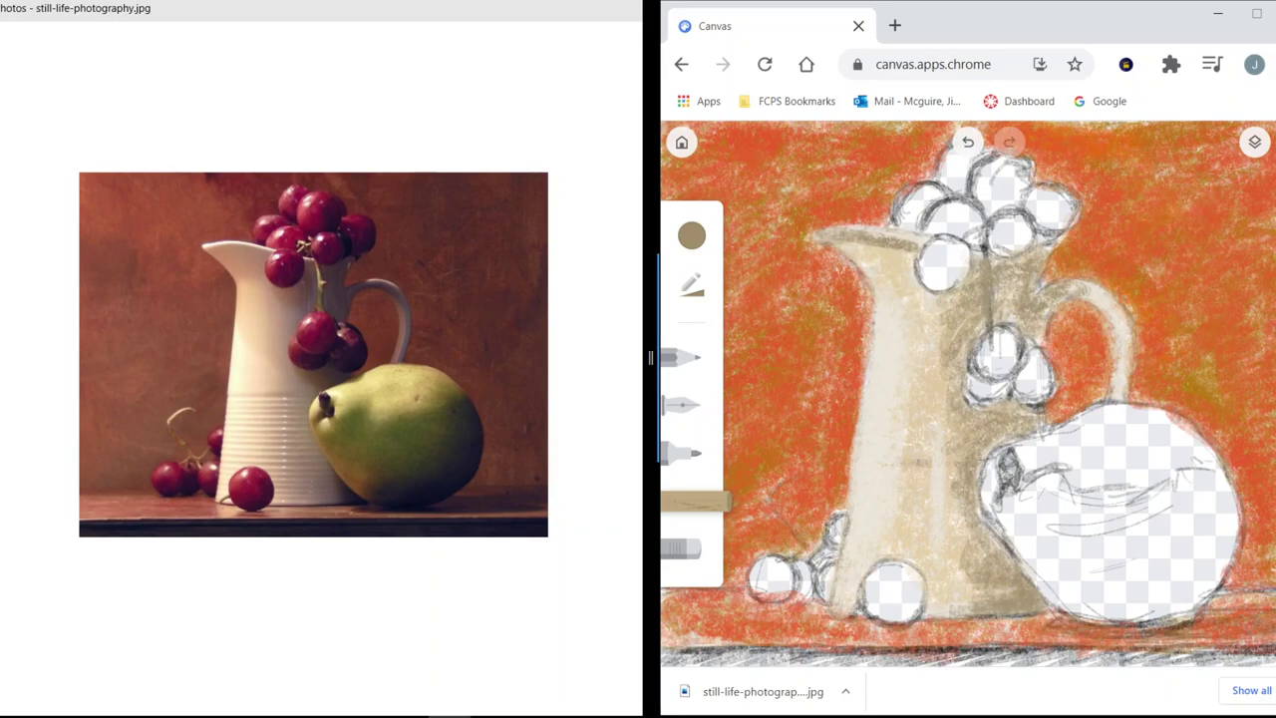
Extend the grey-brown shading beneath the spout, across the jug's neck and down the handle's outer side.
mouse_move(864, 253)
mouse_down()
mouse_move(911, 257)
mouse_move(846, 248)
mouse_move(931, 303)
mouse_up()
mouse_move(899, 254)
mouse_down()
mouse_move(911, 275)
mouse_move(839, 245)
mouse_move(925, 314)
mouse_move(965, 283)
mouse_move(1003, 311)
mouse_move(1038, 302)
mouse_move(1026, 302)
mouse_up()
mouse_move(1020, 311)
mouse_down()
mouse_move(1003, 323)
mouse_move(1043, 341)
mouse_up()
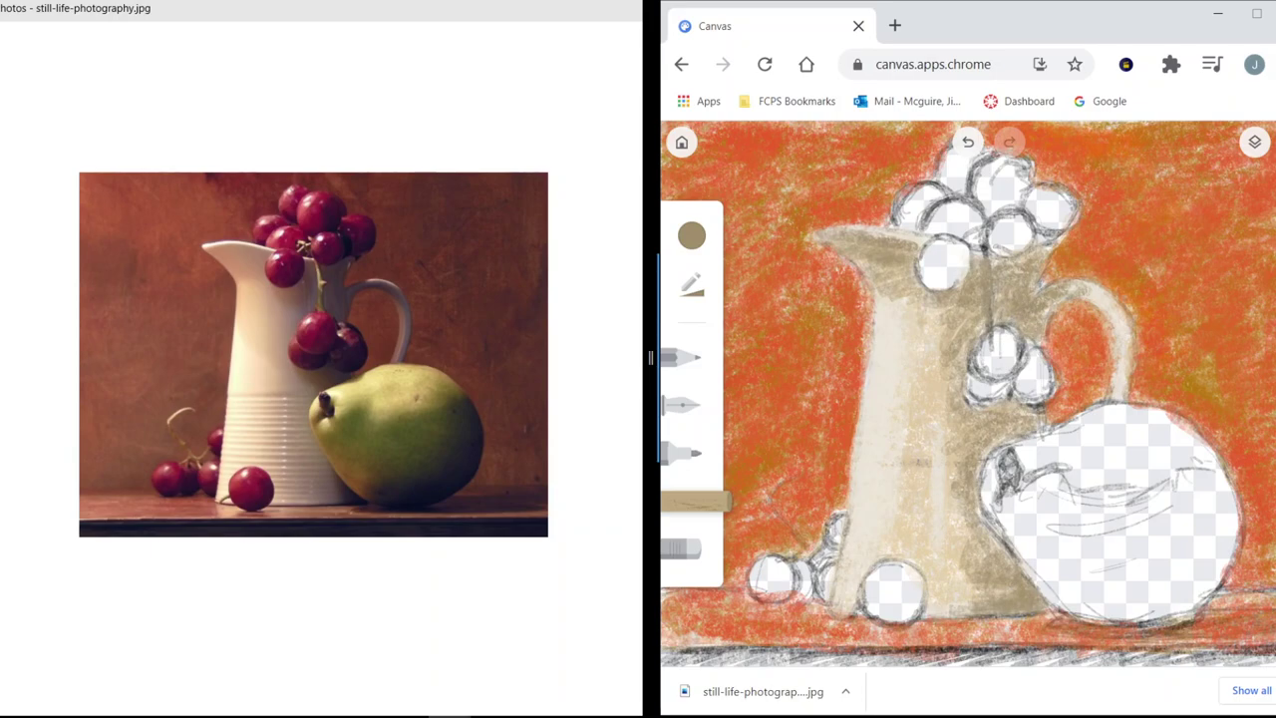
drag(1123, 325, 1127, 377)
drag(1121, 321, 1115, 397)
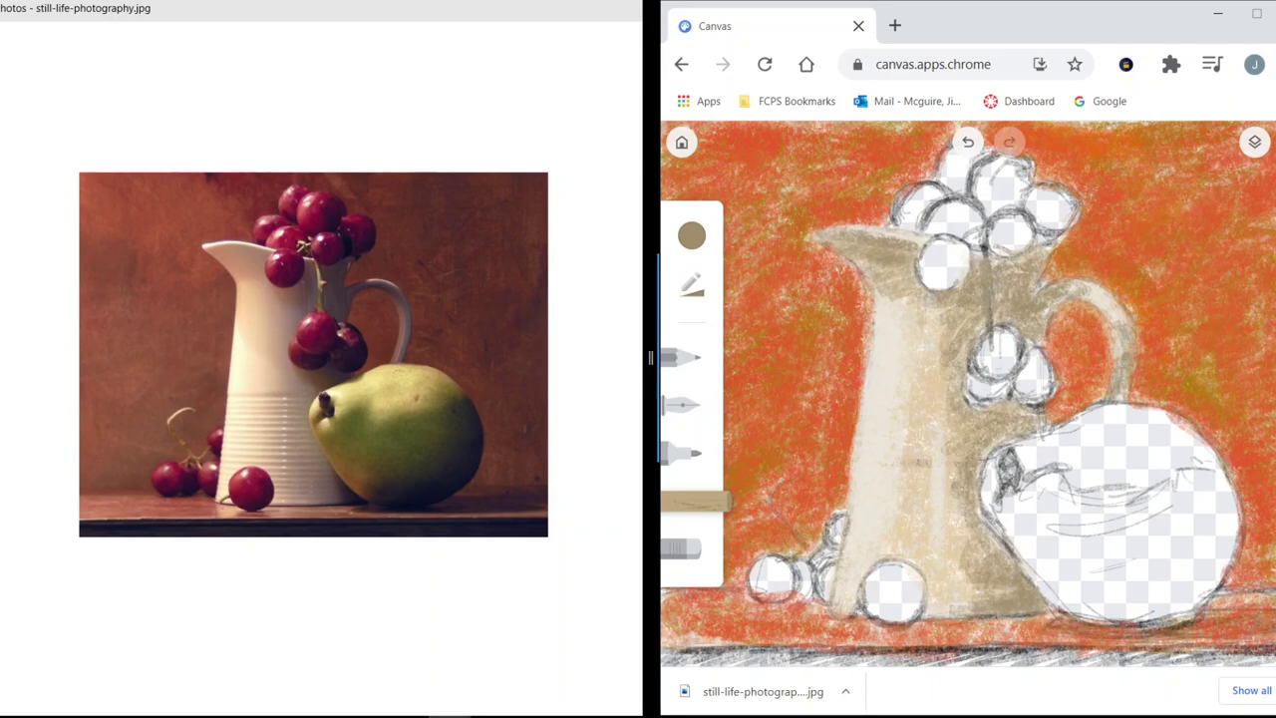
Set a darker brown, #786442, and shade the jug above the pear, the neck's right side and the handle.
click(691, 236)
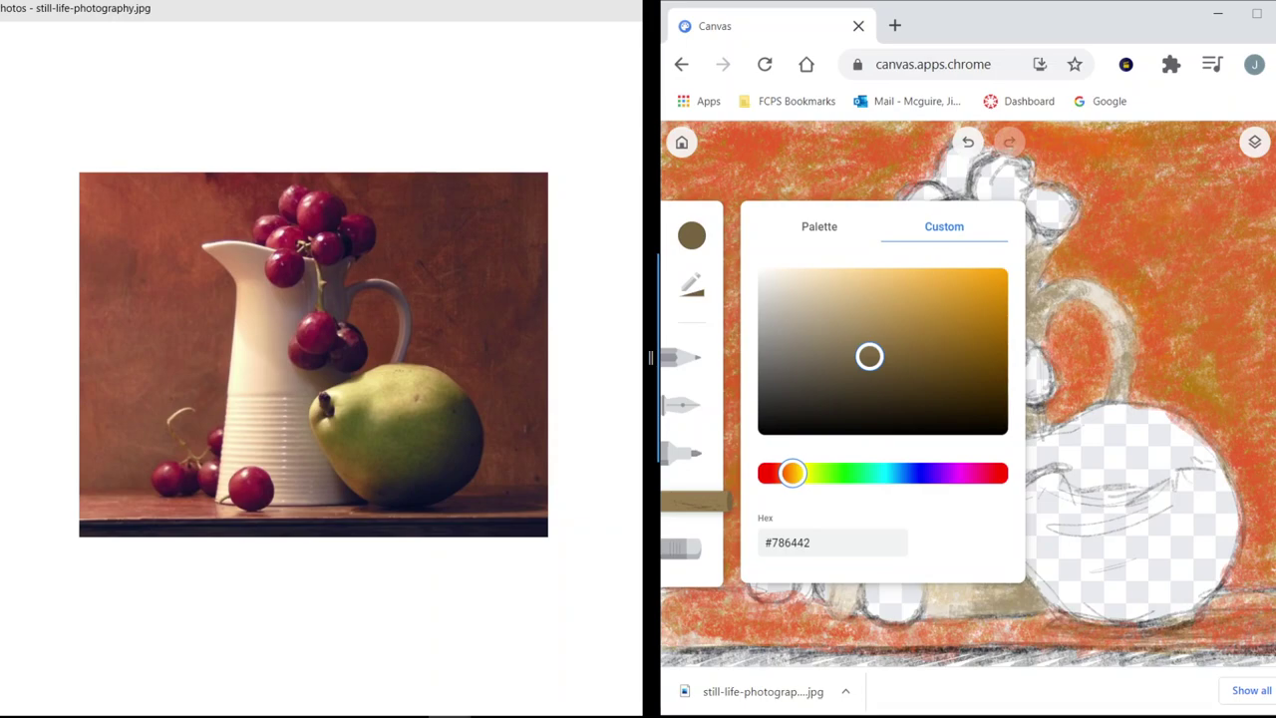
key(Escape)
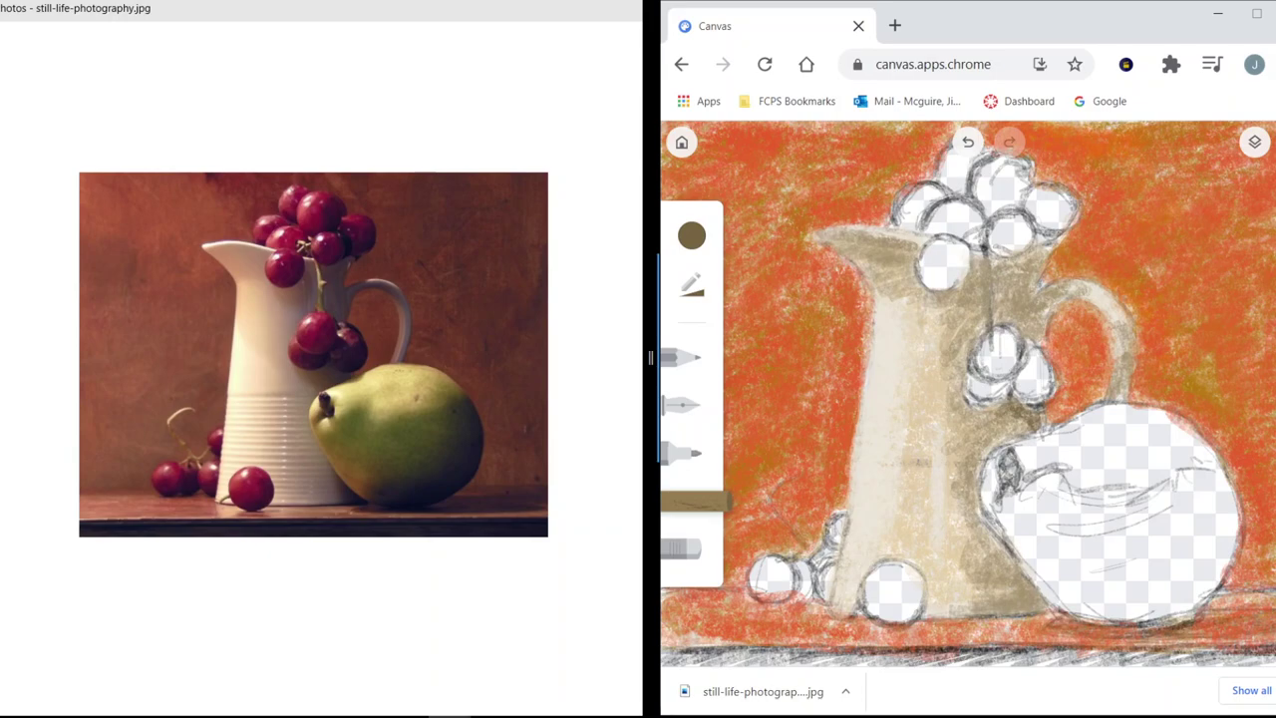
mouse_move(1005, 414)
mouse_down()
mouse_move(982, 417)
mouse_move(1026, 428)
mouse_move(985, 439)
mouse_move(1009, 421)
mouse_move(1026, 437)
mouse_move(1043, 423)
mouse_move(1034, 437)
mouse_move(1025, 422)
mouse_up()
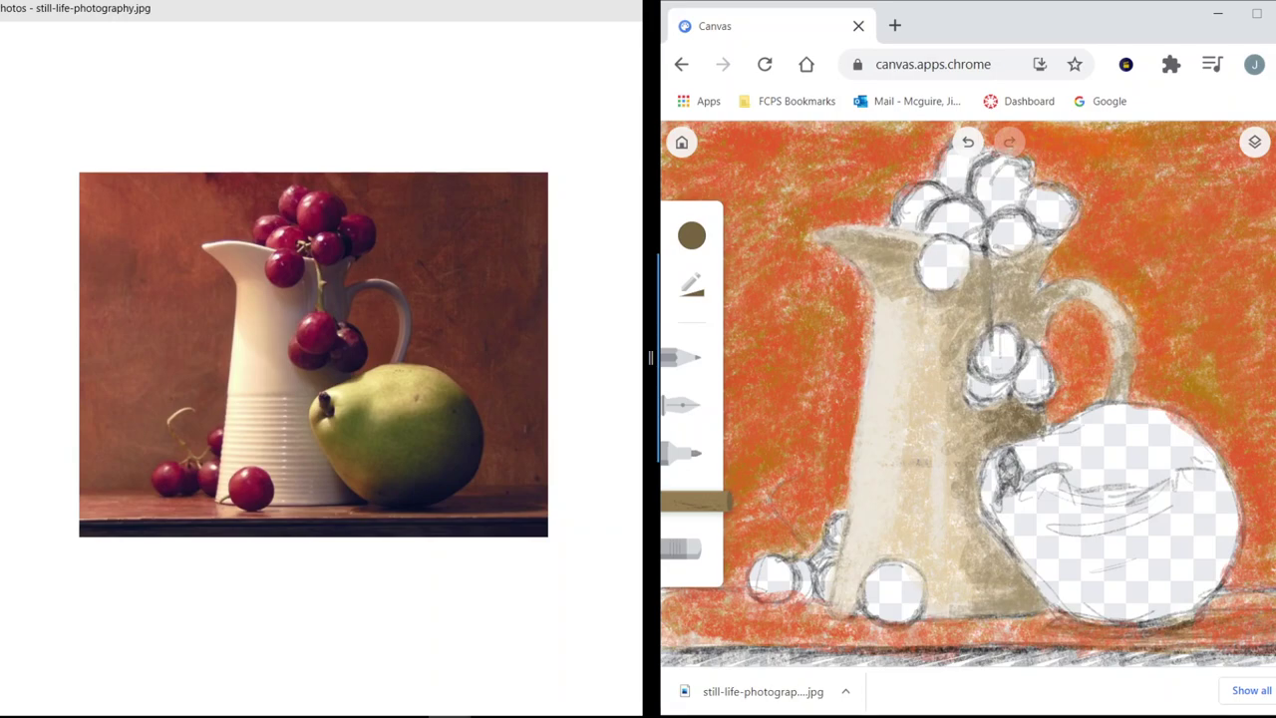
drag(1031, 333, 1053, 245)
mouse_move(1029, 296)
mouse_down()
mouse_move(1053, 248)
mouse_move(1013, 259)
mouse_move(1051, 245)
mouse_move(993, 268)
mouse_move(1023, 273)
mouse_move(1035, 266)
mouse_move(978, 266)
mouse_up()
mouse_move(1001, 270)
mouse_down()
mouse_move(983, 278)
mouse_move(1028, 322)
mouse_move(1050, 291)
mouse_move(1036, 294)
mouse_move(1047, 309)
mouse_move(1065, 291)
mouse_move(1045, 309)
mouse_move(1088, 296)
mouse_move(1106, 311)
mouse_move(1115, 319)
mouse_move(1091, 339)
mouse_move(1117, 339)
mouse_move(1121, 375)
mouse_up()
drag(1127, 317, 1115, 404)
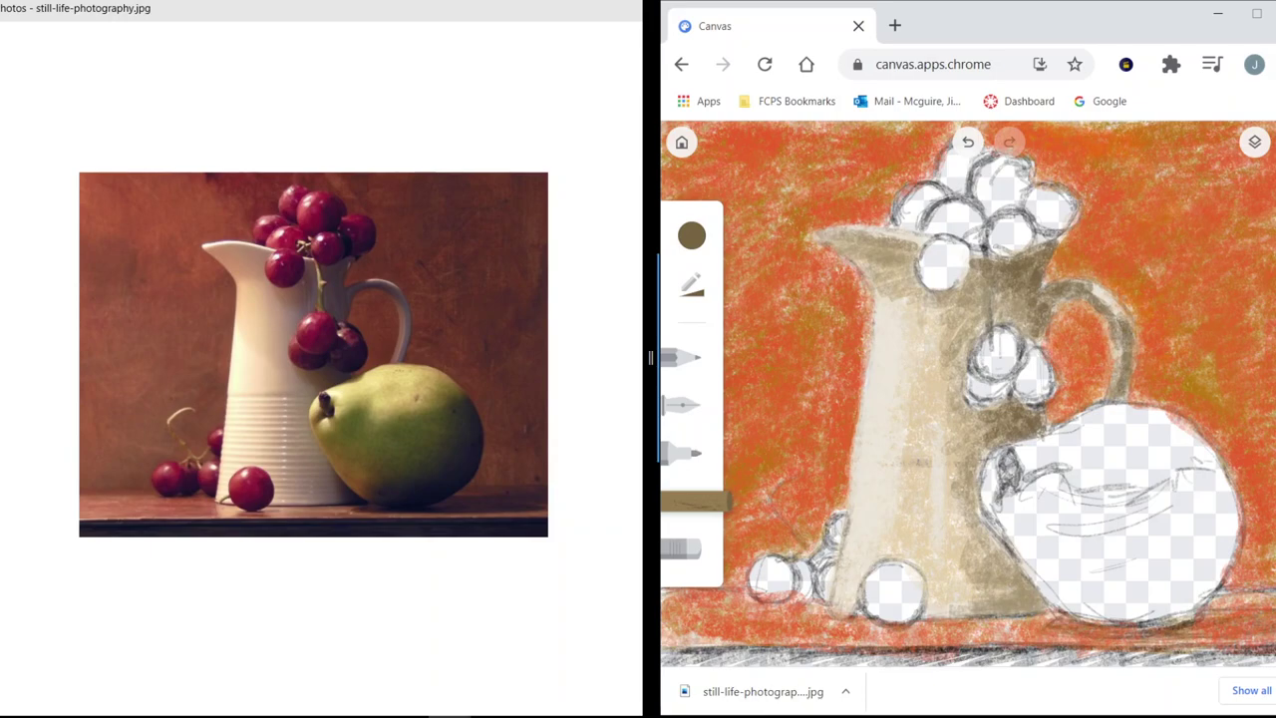
Deepen the #786442 shadow on the handle, where it joins the jug, beside the pear and at the jug's lower right base.
drag(1119, 354, 1103, 404)
drag(1102, 324, 1109, 336)
mouse_move(1051, 297)
mouse_down()
mouse_move(1000, 297)
mouse_move(1027, 339)
mouse_up()
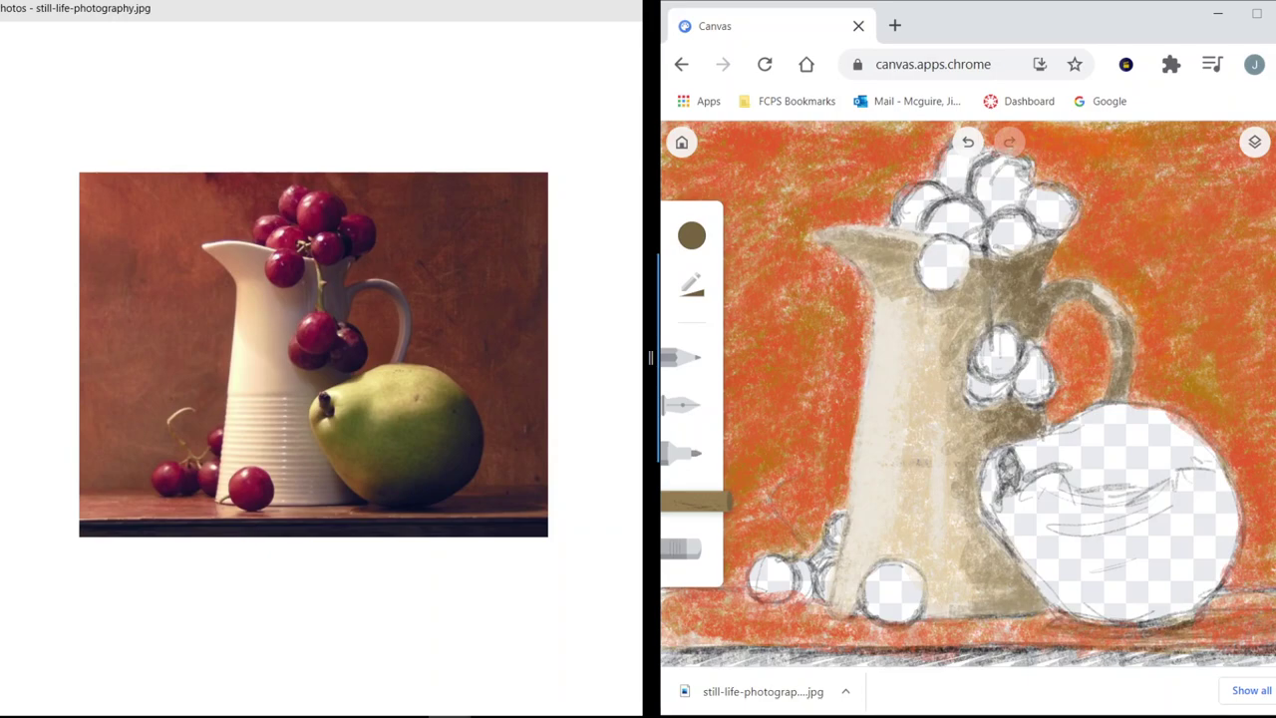
drag(1035, 429, 1039, 436)
drag(1004, 437, 991, 440)
mouse_move(1015, 580)
mouse_down()
mouse_move(1038, 608)
mouse_move(1016, 607)
mouse_up()
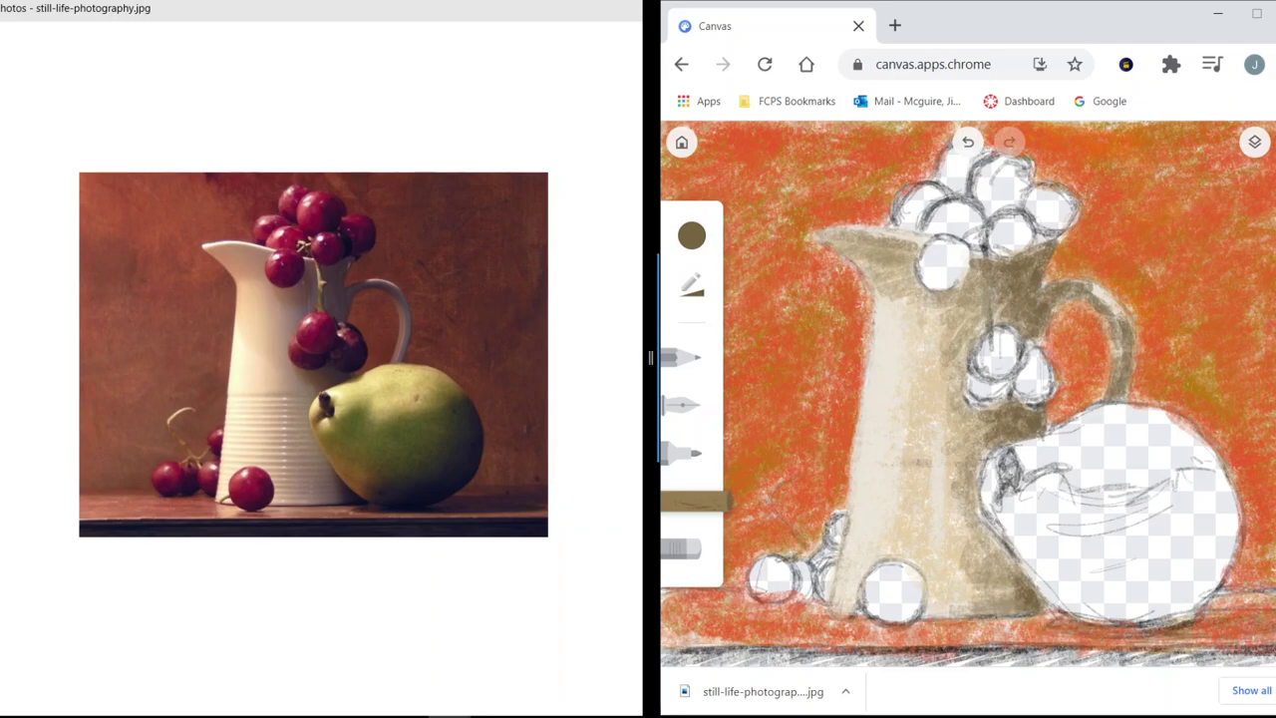
mouse_move(1043, 607)
mouse_down()
mouse_move(1052, 617)
mouse_move(1013, 562)
mouse_move(1025, 575)
mouse_move(997, 614)
mouse_up()
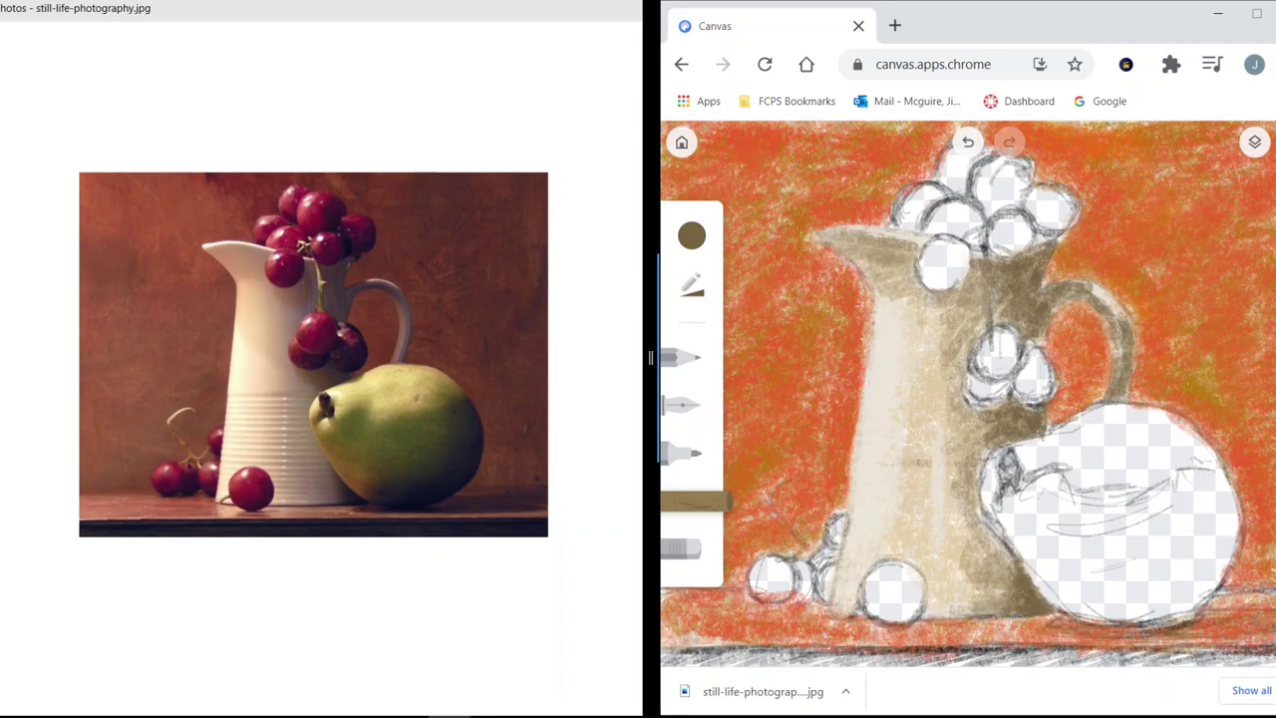
Set a dark brown, #59431c, and darken the neck's right edge and the curve of the jug's handle.
click(692, 235)
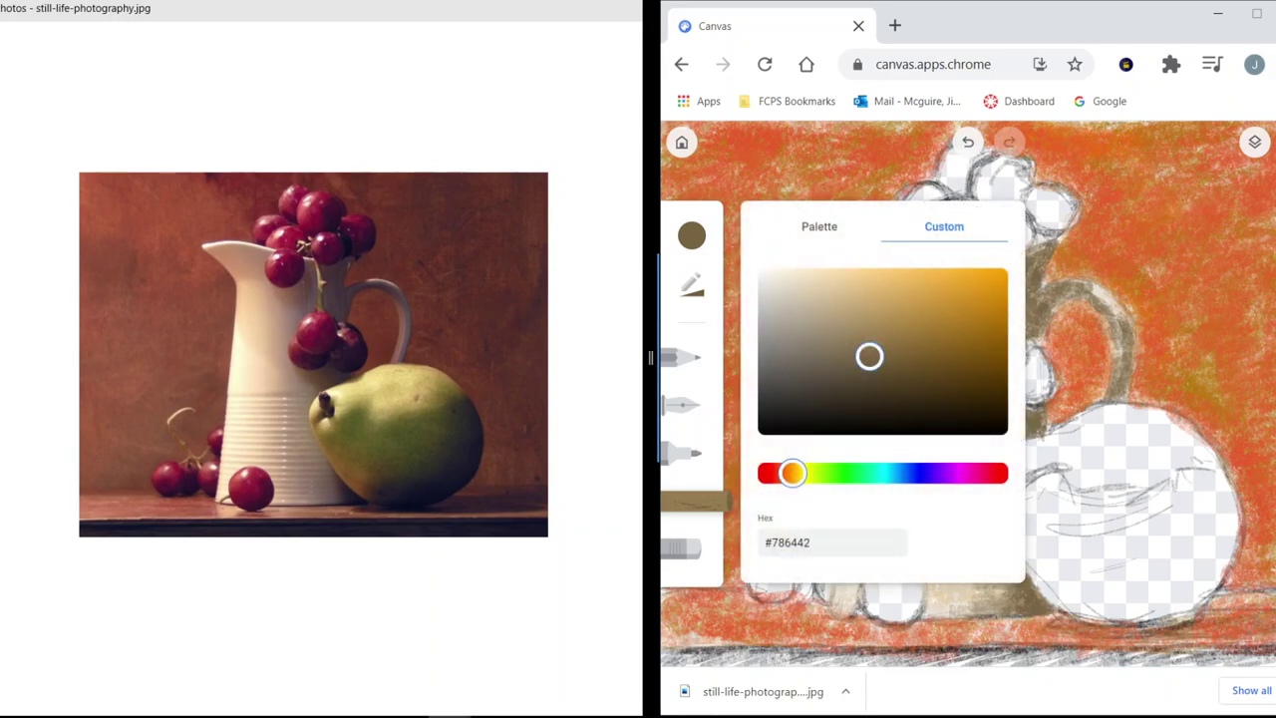
click(929, 376)
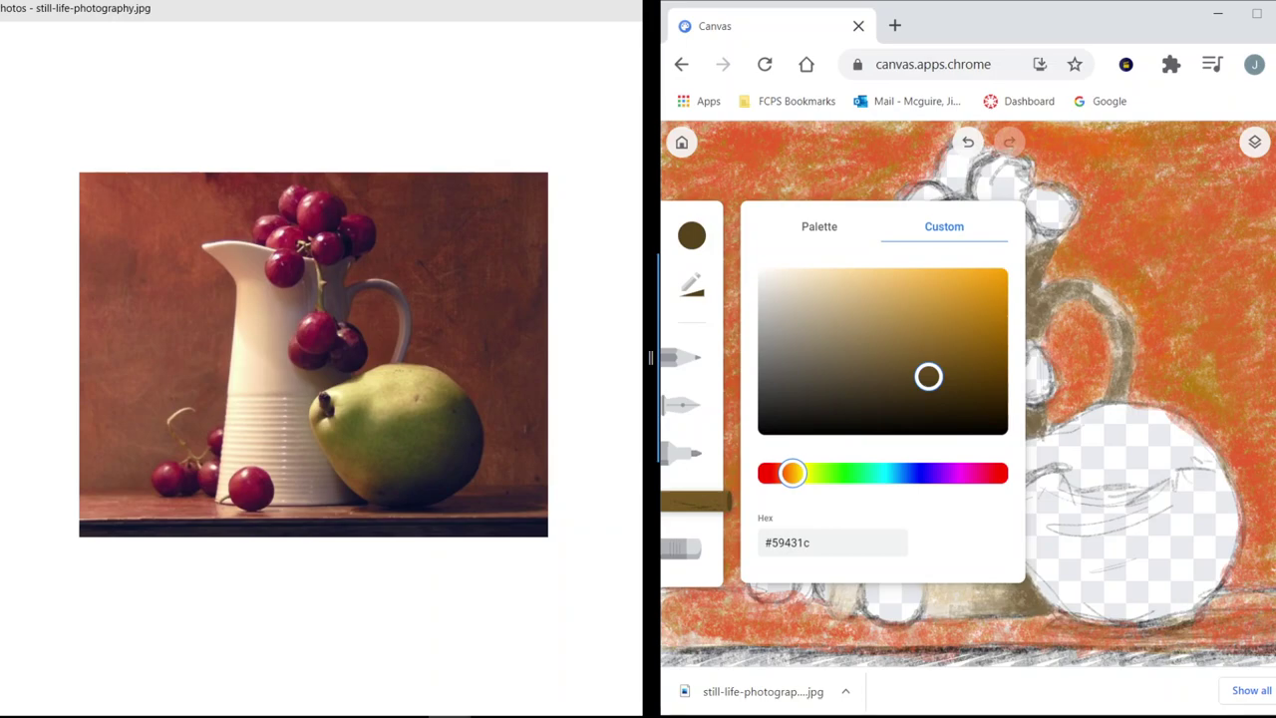
click(692, 235)
mouse_move(1043, 257)
mouse_down()
mouse_move(996, 260)
mouse_move(1029, 257)
mouse_move(1035, 281)
mouse_move(1043, 267)
mouse_up()
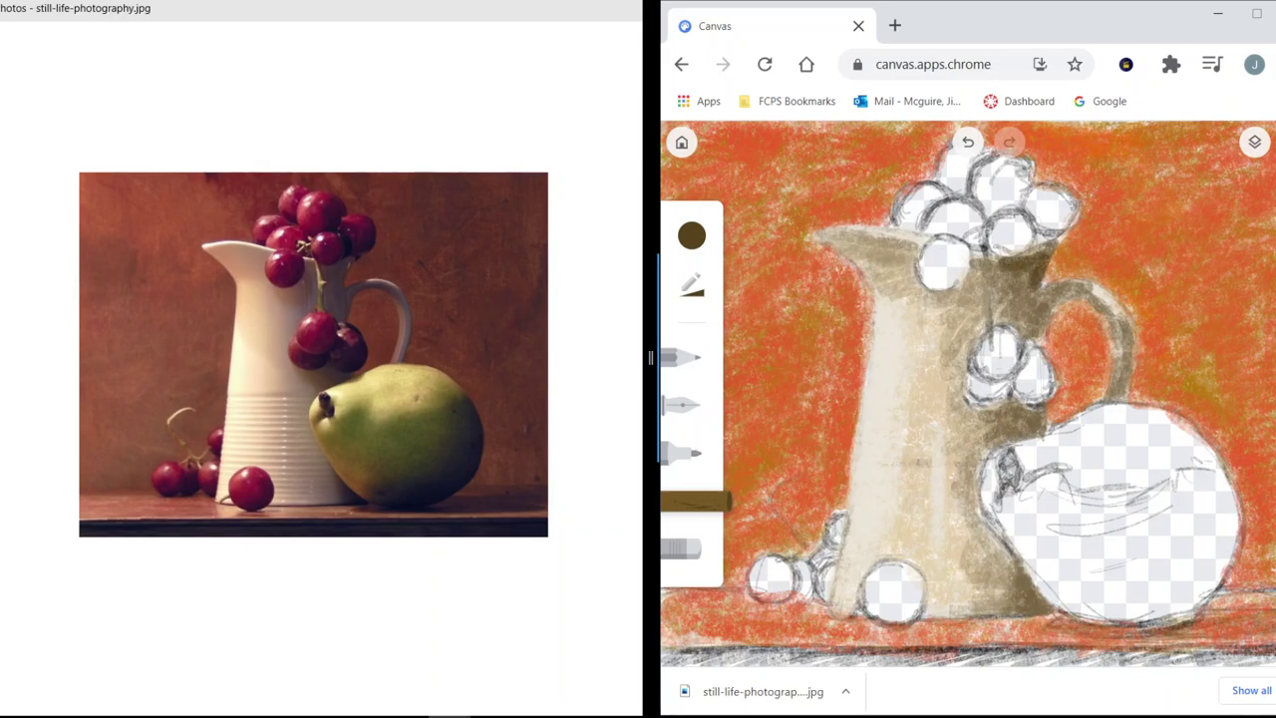
mouse_move(1056, 302)
mouse_down()
mouse_move(1039, 334)
mouse_move(1081, 293)
mouse_move(1046, 285)
mouse_move(1107, 317)
mouse_move(1100, 371)
mouse_move(1119, 397)
mouse_up()
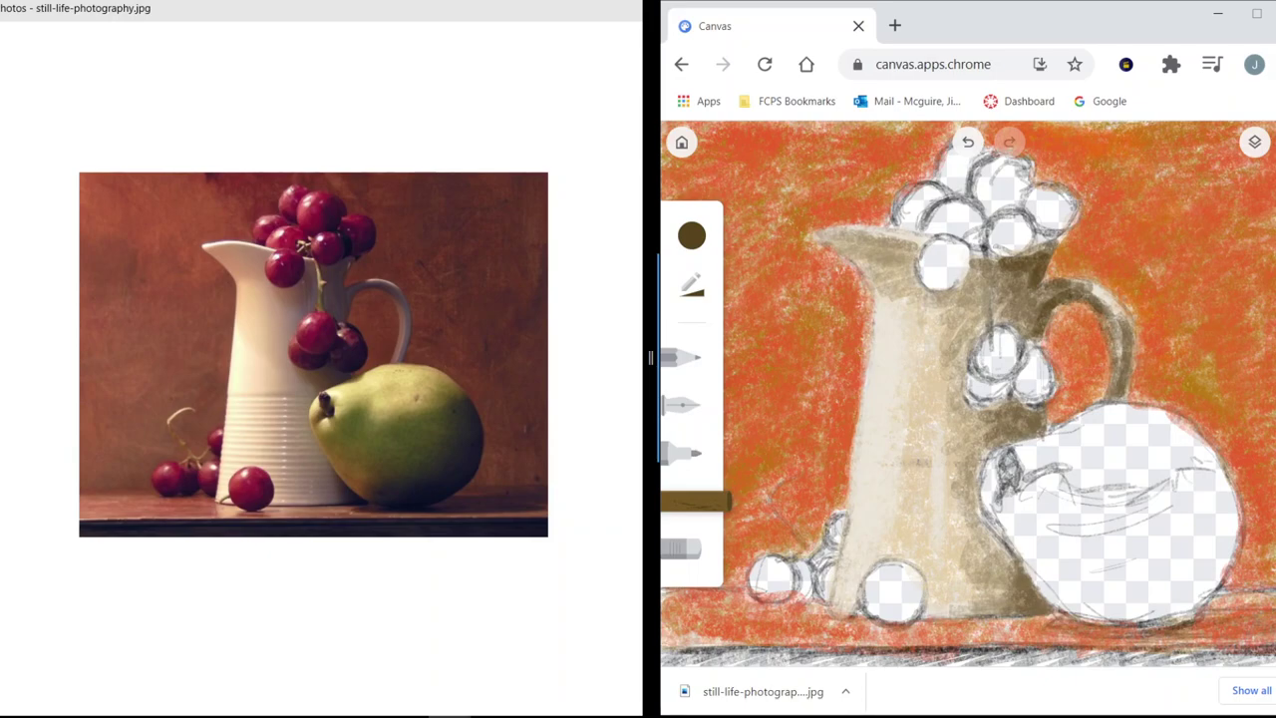
Add dark brown shadows around the hanging grapes, above the pear and at the jug's base beside the pear.
mouse_move(1041, 413)
mouse_down()
mouse_move(1037, 433)
mouse_move(1015, 403)
mouse_move(1031, 405)
mouse_up()
mouse_move(1035, 308)
mouse_down()
mouse_move(1030, 321)
mouse_move(1013, 298)
mouse_move(1029, 323)
mouse_up()
mouse_move(1014, 393)
mouse_down()
mouse_move(1013, 407)
mouse_move(981, 411)
mouse_move(999, 439)
mouse_move(979, 468)
mouse_up()
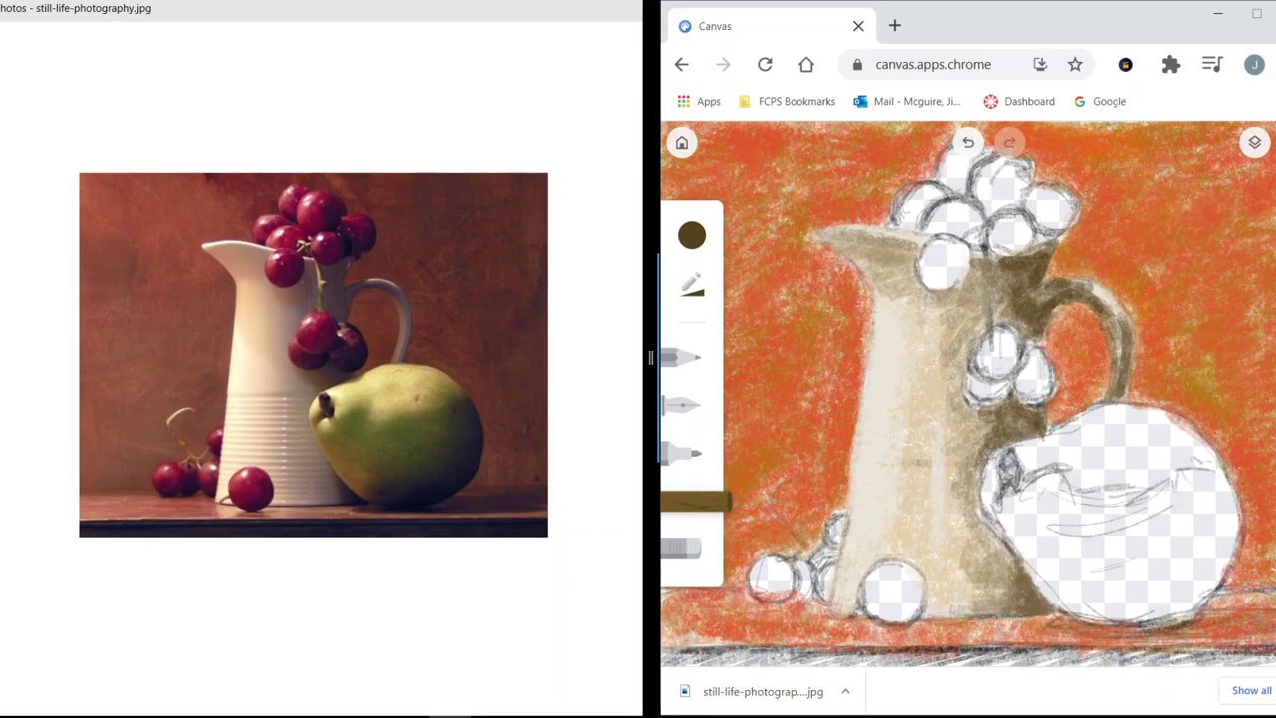
mouse_move(1006, 549)
mouse_down()
mouse_move(1061, 615)
mouse_move(1031, 605)
mouse_up()
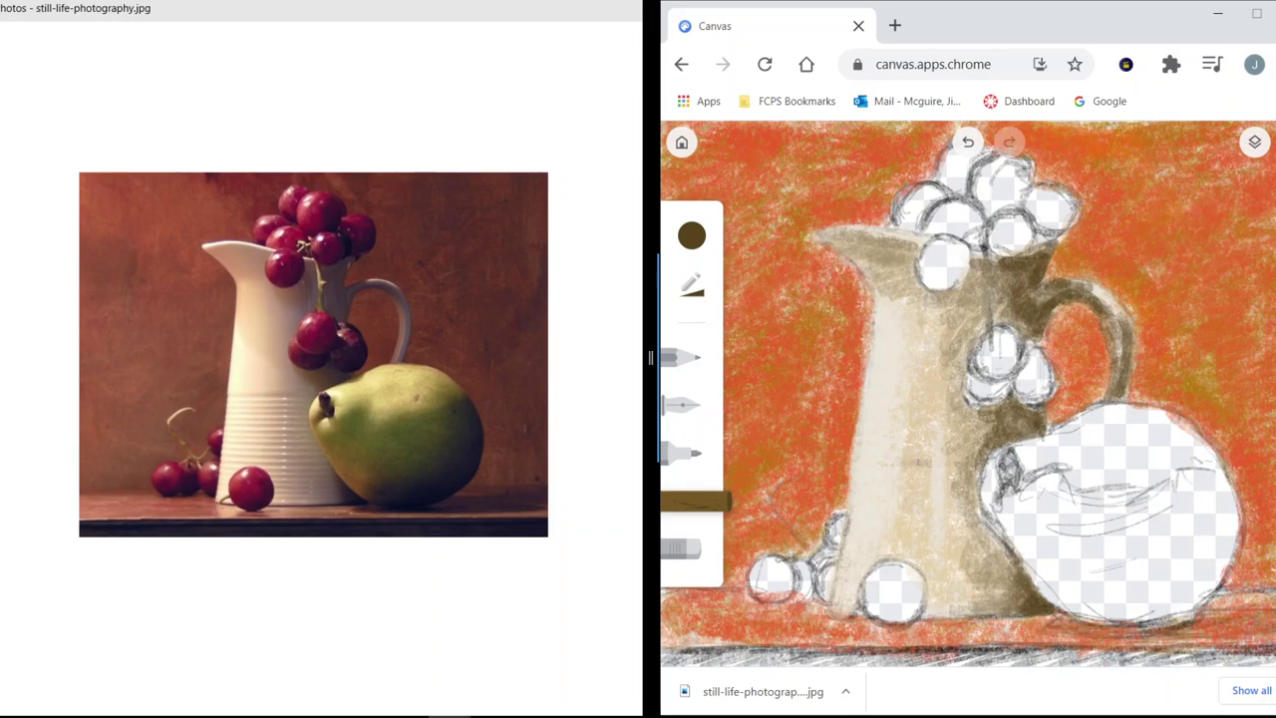
drag(961, 400, 987, 416)
mouse_move(1013, 321)
mouse_down()
mouse_move(1027, 347)
mouse_move(1002, 323)
mouse_up()
Set a custom light green, #b6e761, for the pear and make the chalk larger and less opaque.
click(692, 236)
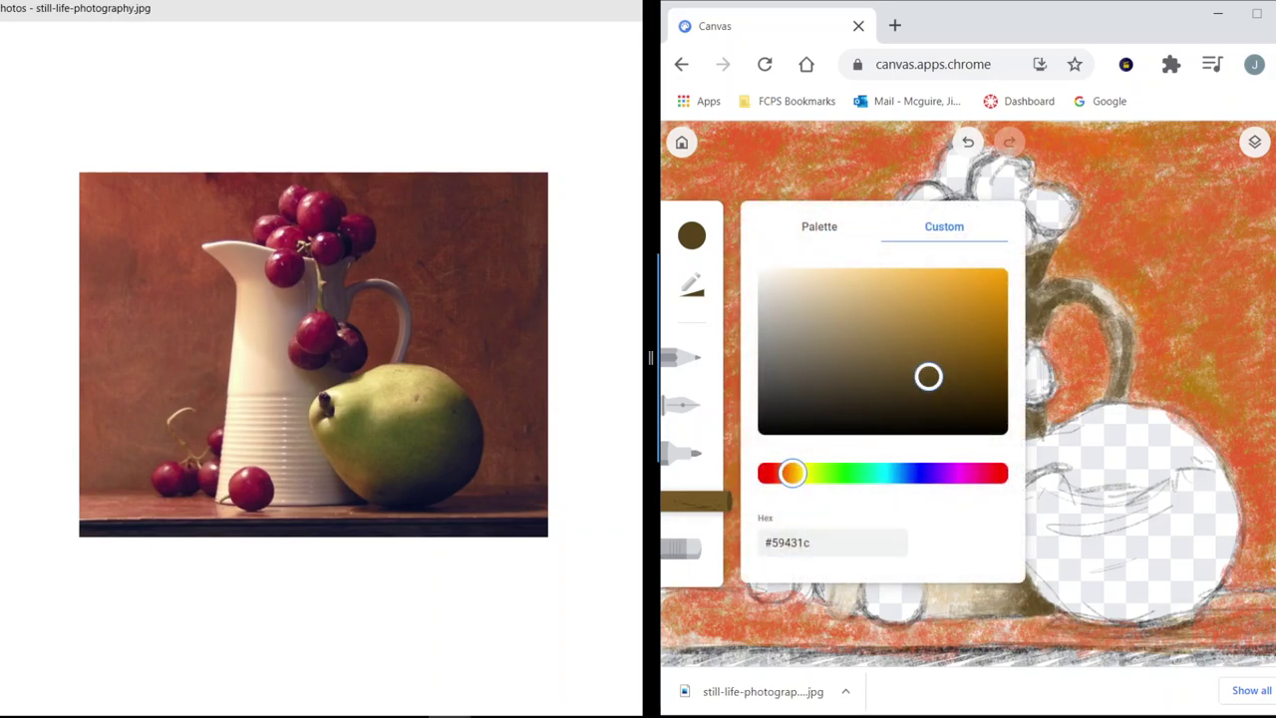
drag(792, 472, 820, 472)
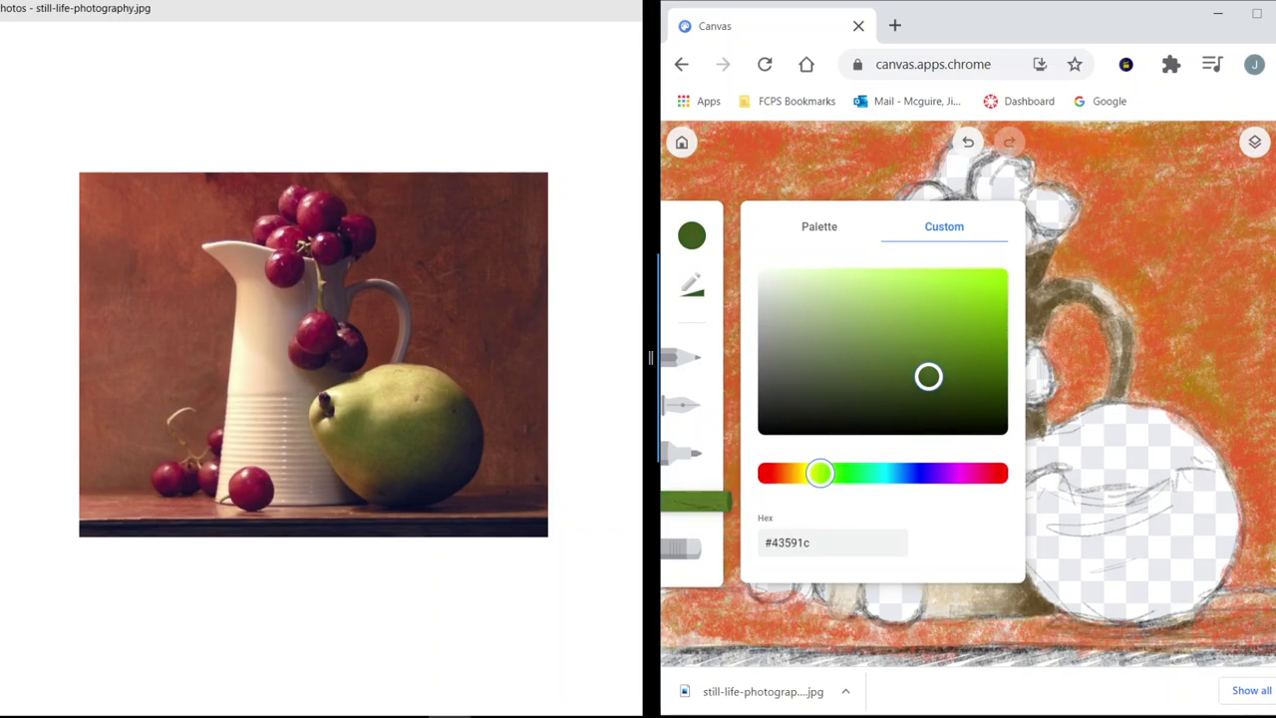
click(902, 284)
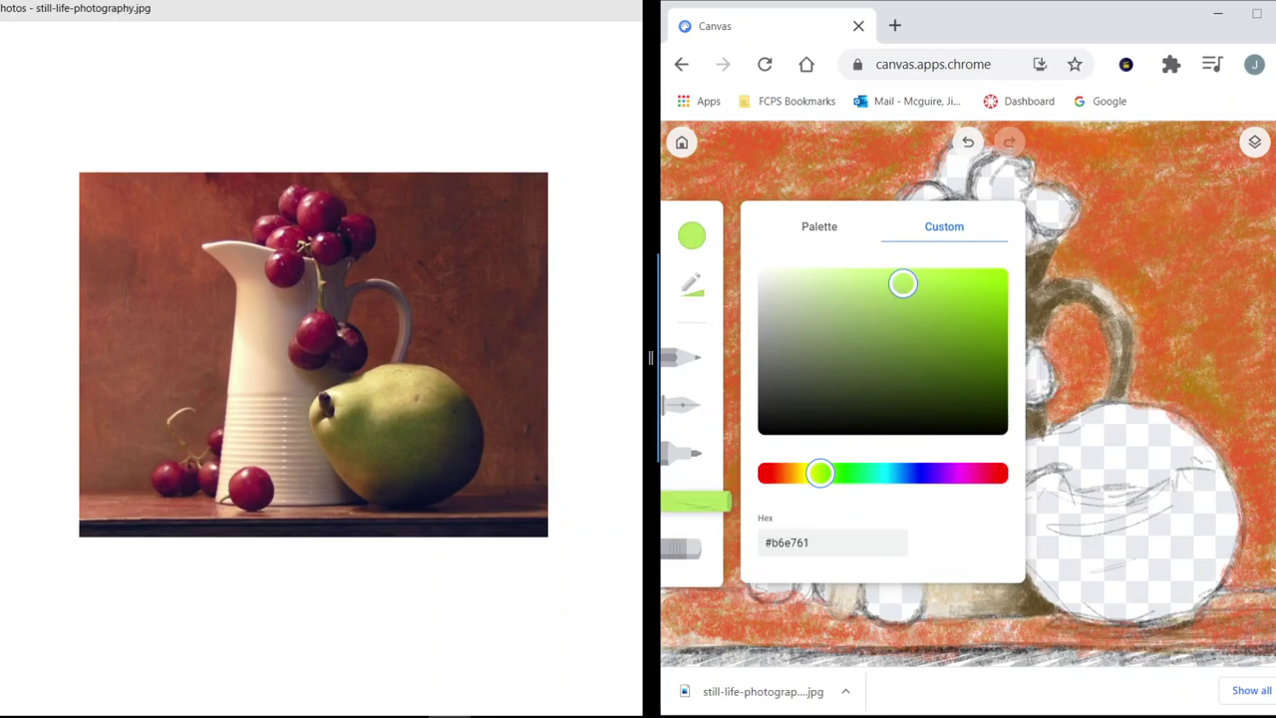
click(692, 285)
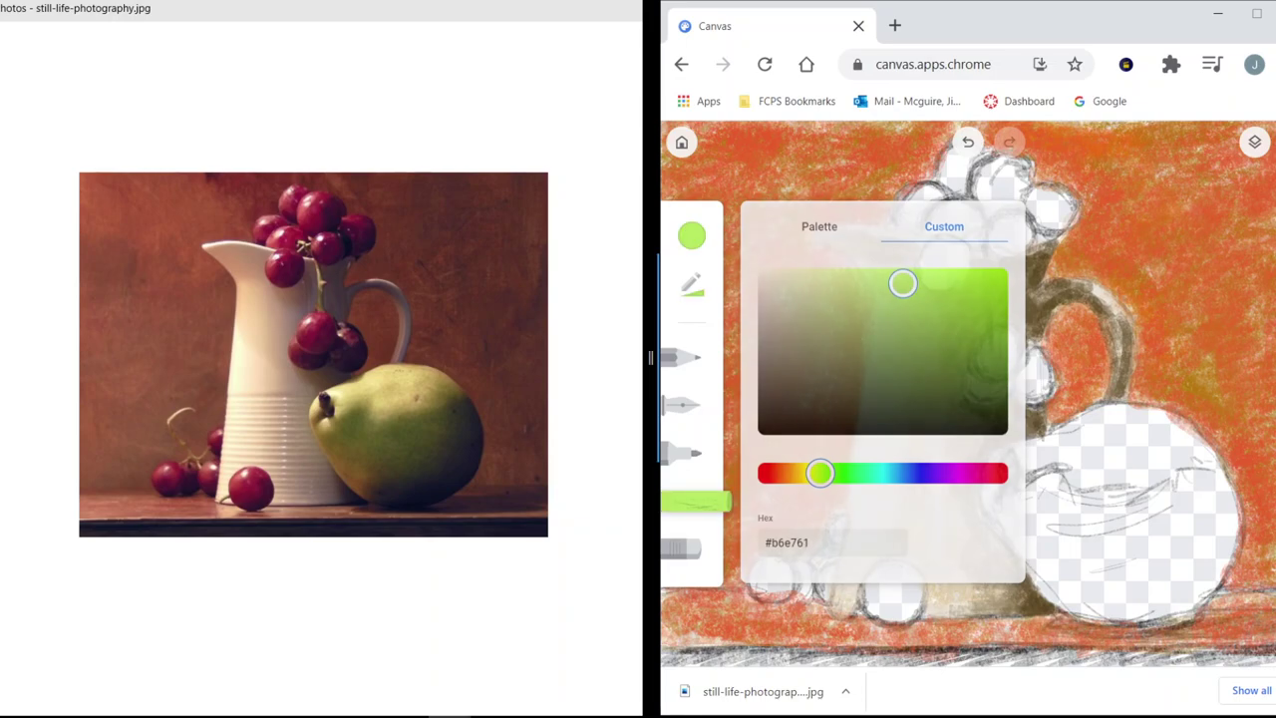
drag(813, 262, 861, 262)
drag(940, 304, 912, 304)
Fill the whole pear with light green chalk, layering strokes over its edges, centre and lower part to close the gaps.
mouse_move(1054, 493)
mouse_down()
mouse_move(1142, 441)
mouse_move(1142, 420)
mouse_move(1185, 437)
mouse_move(1172, 414)
mouse_move(1214, 483)
mouse_move(1204, 523)
mouse_move(1161, 460)
mouse_up()
mouse_move(1076, 454)
mouse_down()
mouse_move(1005, 469)
mouse_move(987, 449)
mouse_move(1006, 498)
mouse_move(1077, 573)
mouse_move(1106, 549)
mouse_move(1146, 599)
mouse_up()
mouse_move(1147, 499)
mouse_down()
mouse_move(1181, 568)
mouse_move(1227, 528)
mouse_up()
drag(1206, 463, 1225, 487)
mouse_move(1202, 597)
mouse_down()
mouse_move(1189, 567)
mouse_move(1154, 599)
mouse_move(1111, 593)
mouse_move(1054, 571)
mouse_move(1005, 524)
mouse_up()
mouse_move(1059, 586)
mouse_down()
mouse_move(1097, 612)
mouse_move(1075, 595)
mouse_up()
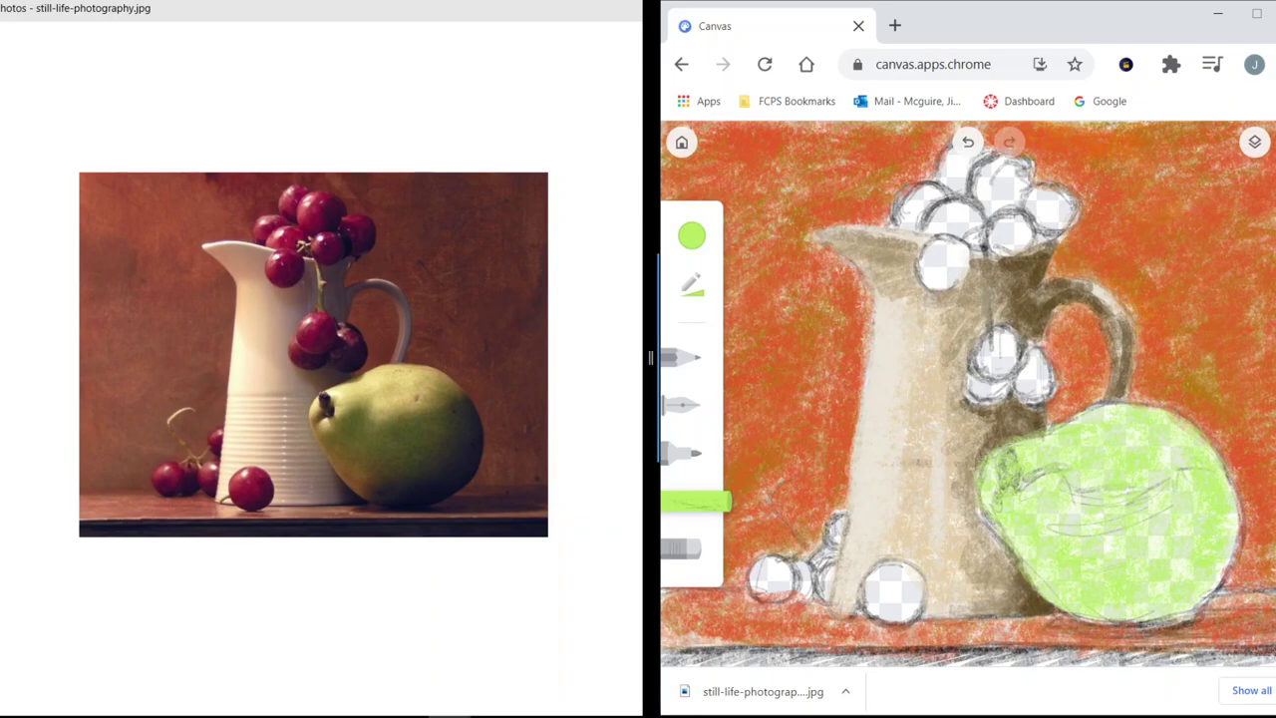
drag(1058, 421, 1120, 405)
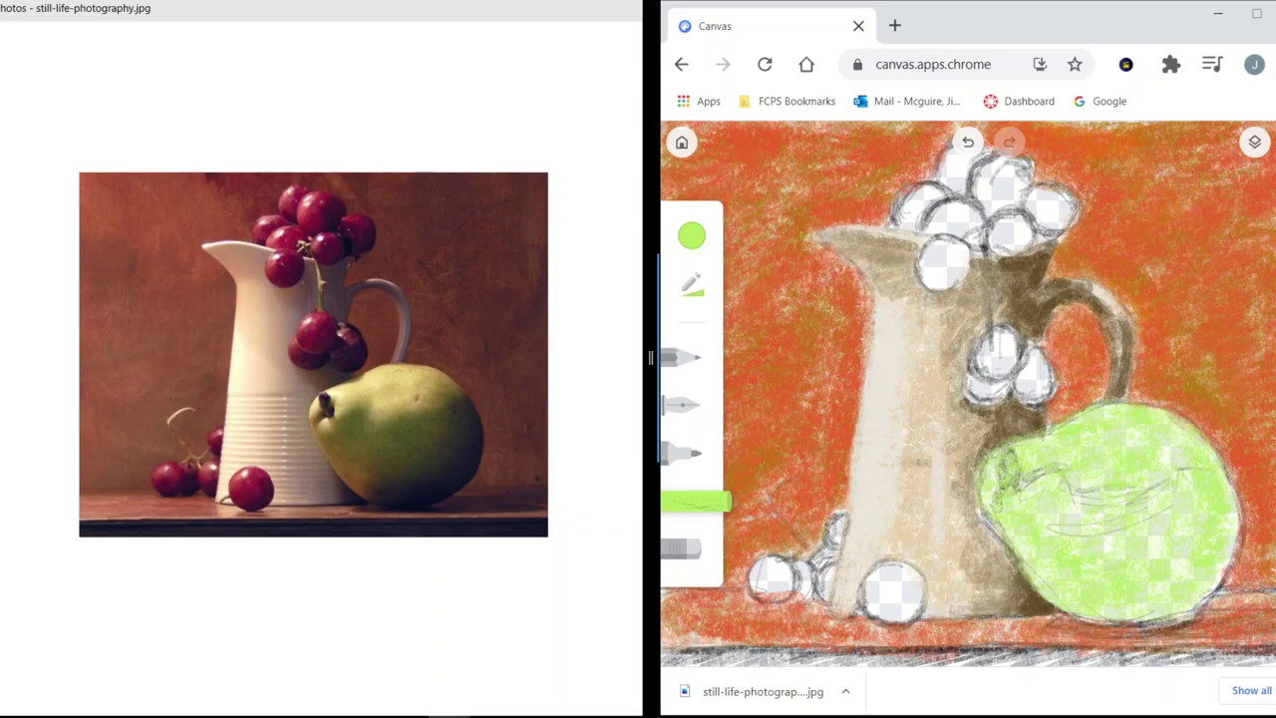
drag(1166, 451, 1185, 485)
drag(1063, 497, 1081, 511)
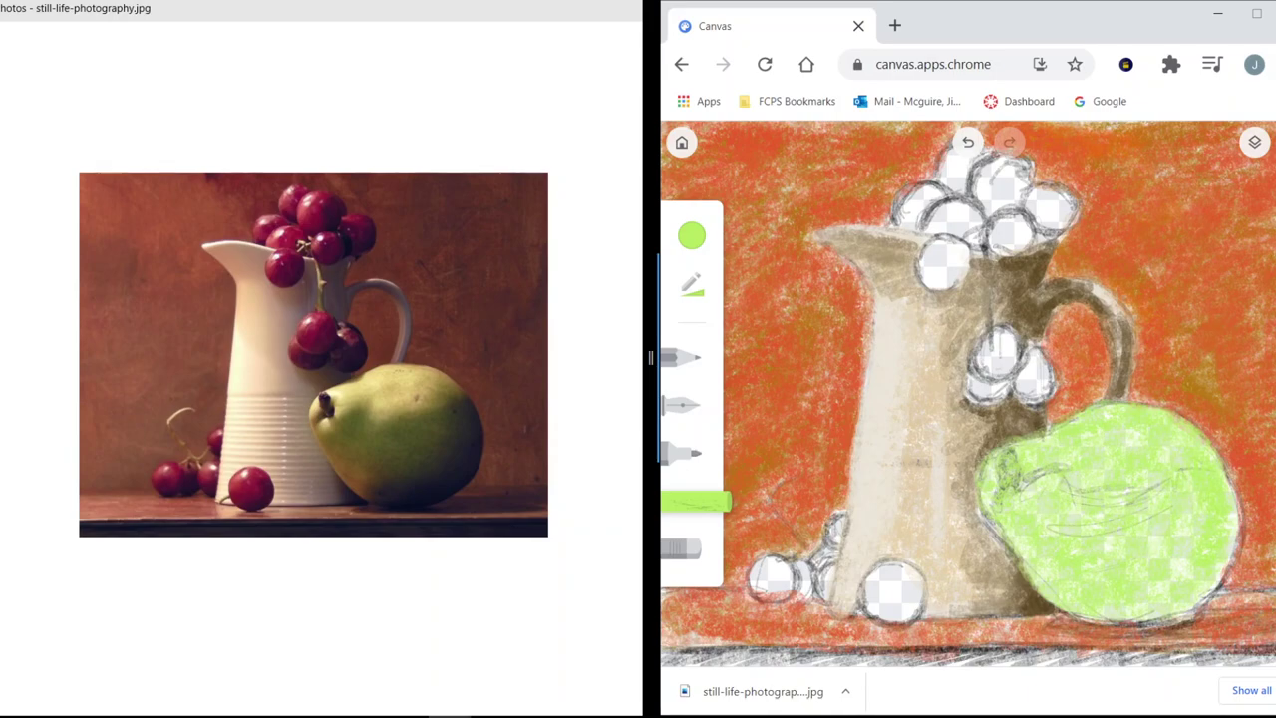
mouse_move(1155, 540)
mouse_down()
mouse_move(1184, 571)
mouse_move(1165, 608)
mouse_up()
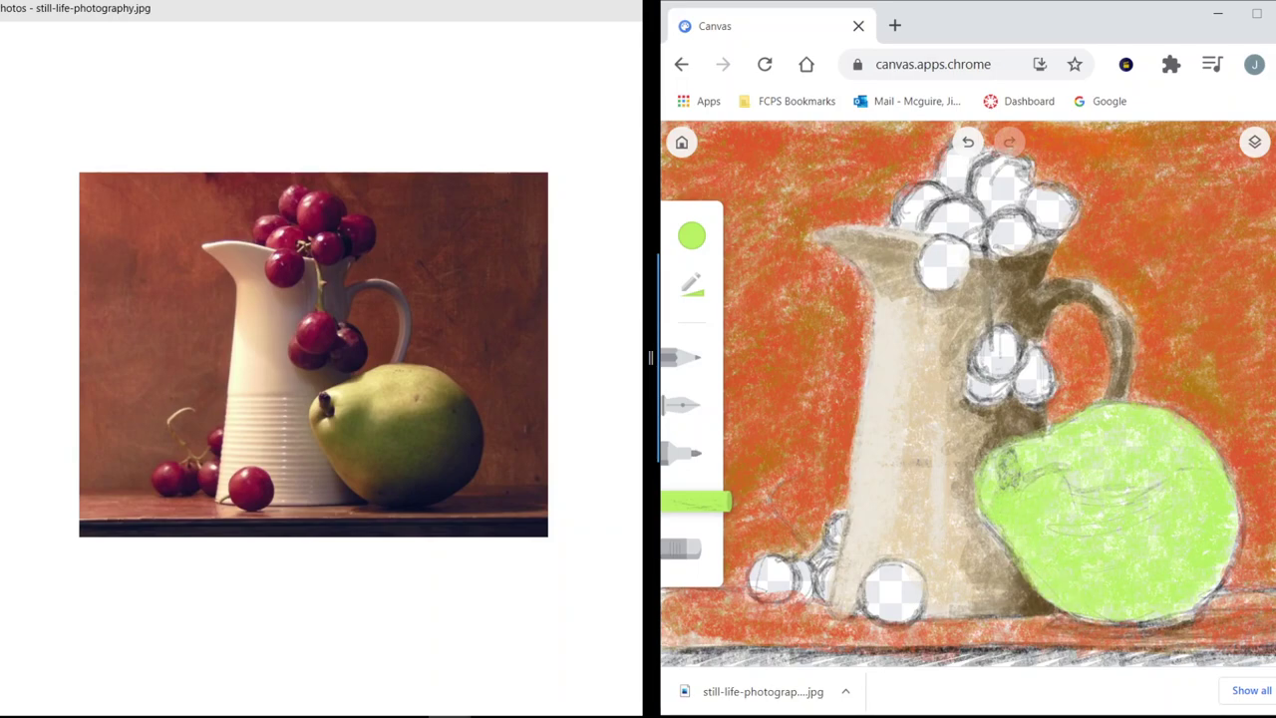
Finish the pear's lower right edge in light green, then set a yellow-green, #ecf38c, and lighten the pear's upper part.
mouse_move(1233, 550)
mouse_down()
mouse_move(1174, 623)
mouse_move(1113, 621)
mouse_up()
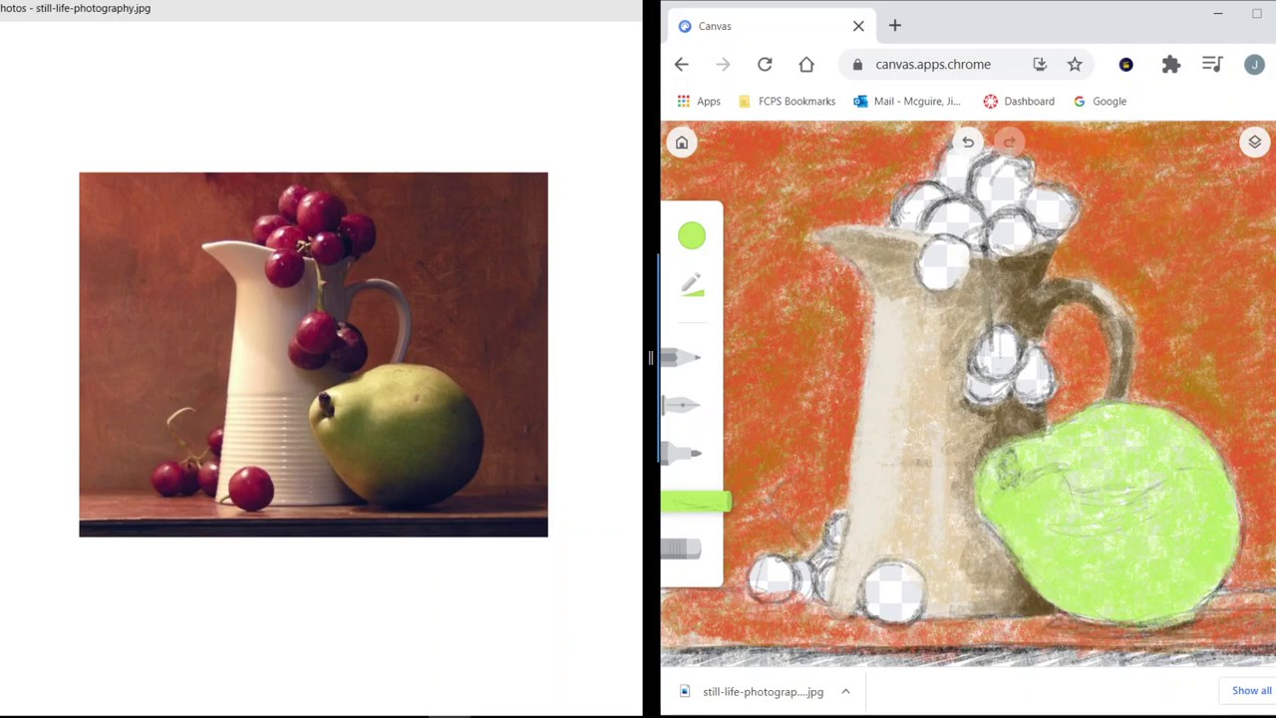
click(692, 235)
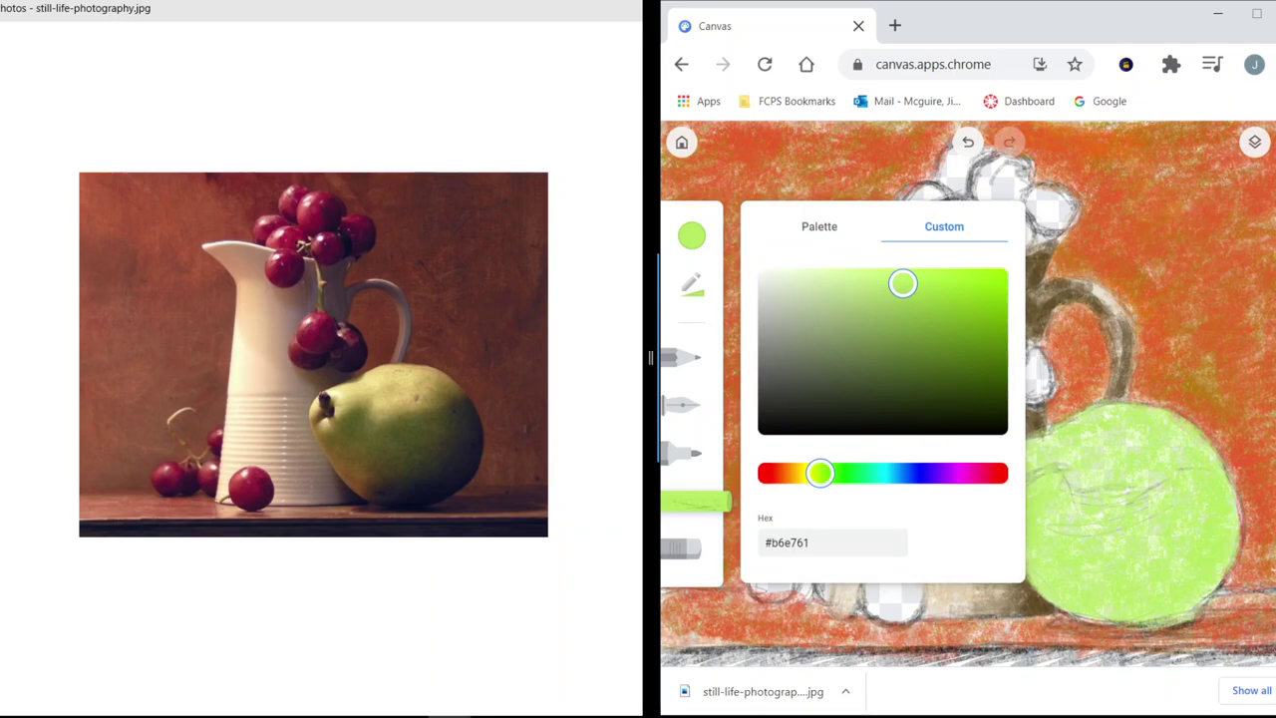
drag(820, 472, 809, 473)
drag(902, 285, 864, 277)
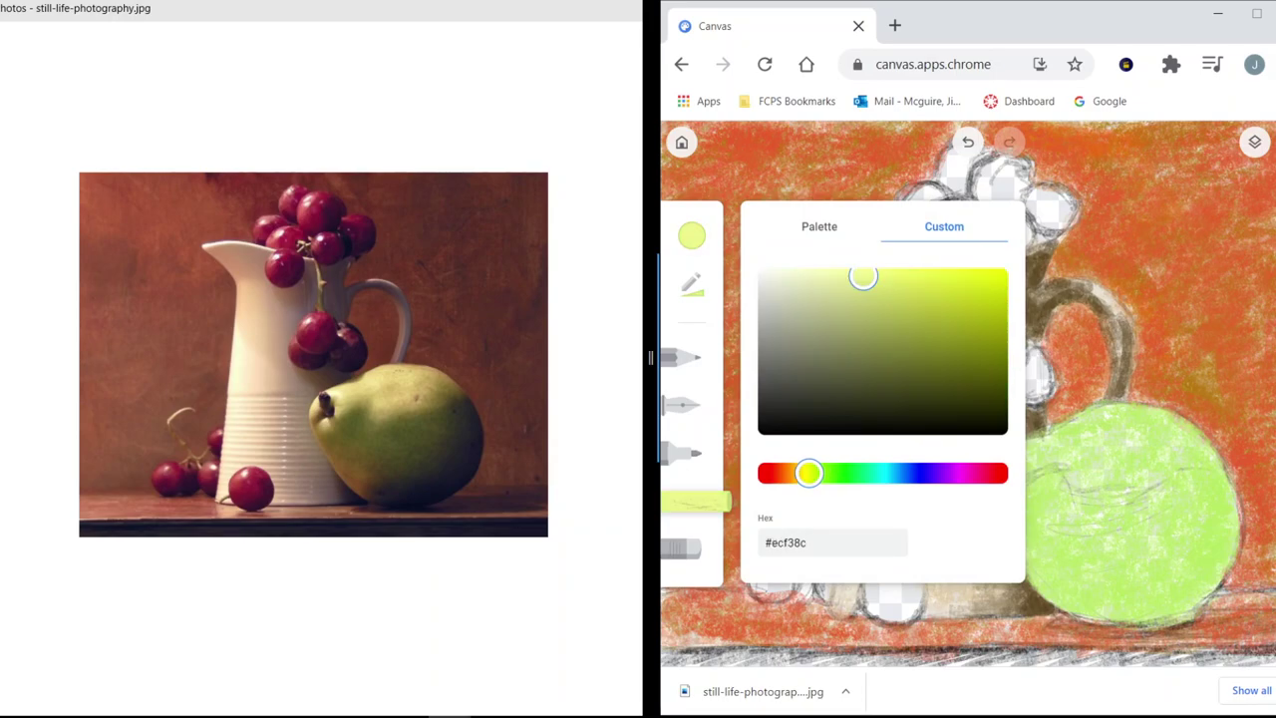
click(1117, 468)
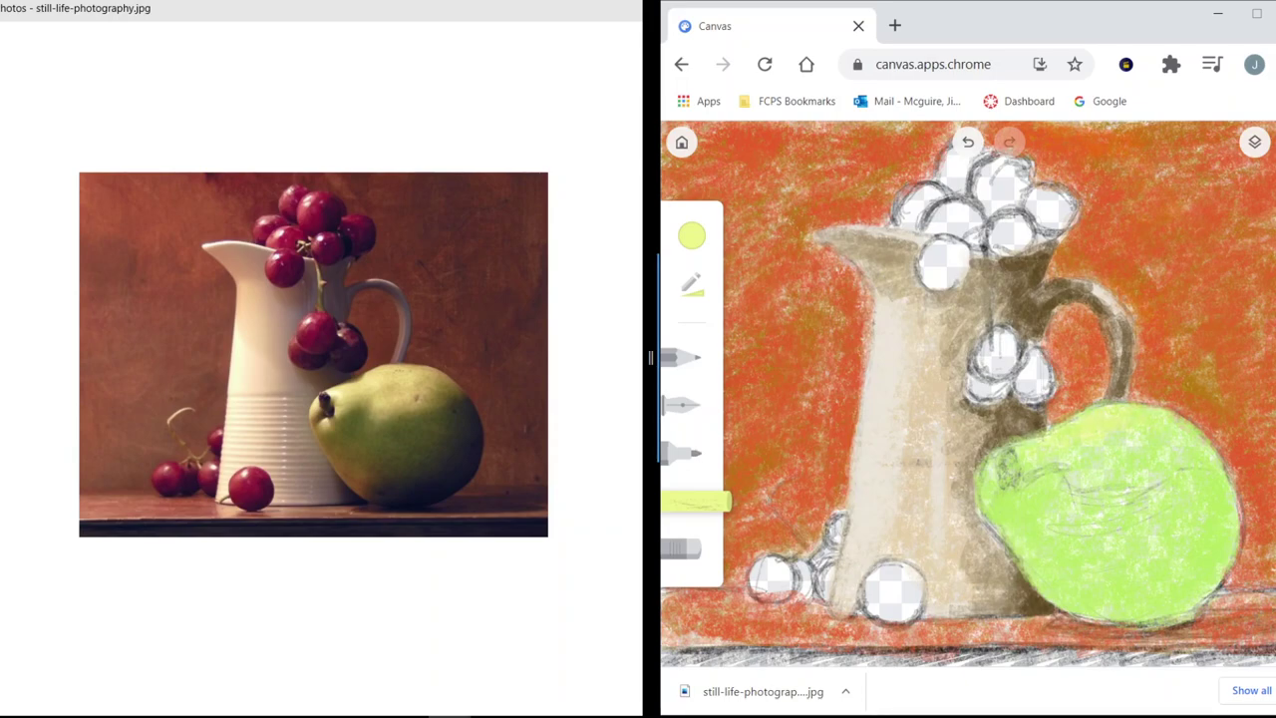
mouse_move(1013, 448)
mouse_down()
mouse_move(983, 462)
mouse_move(1011, 445)
mouse_up()
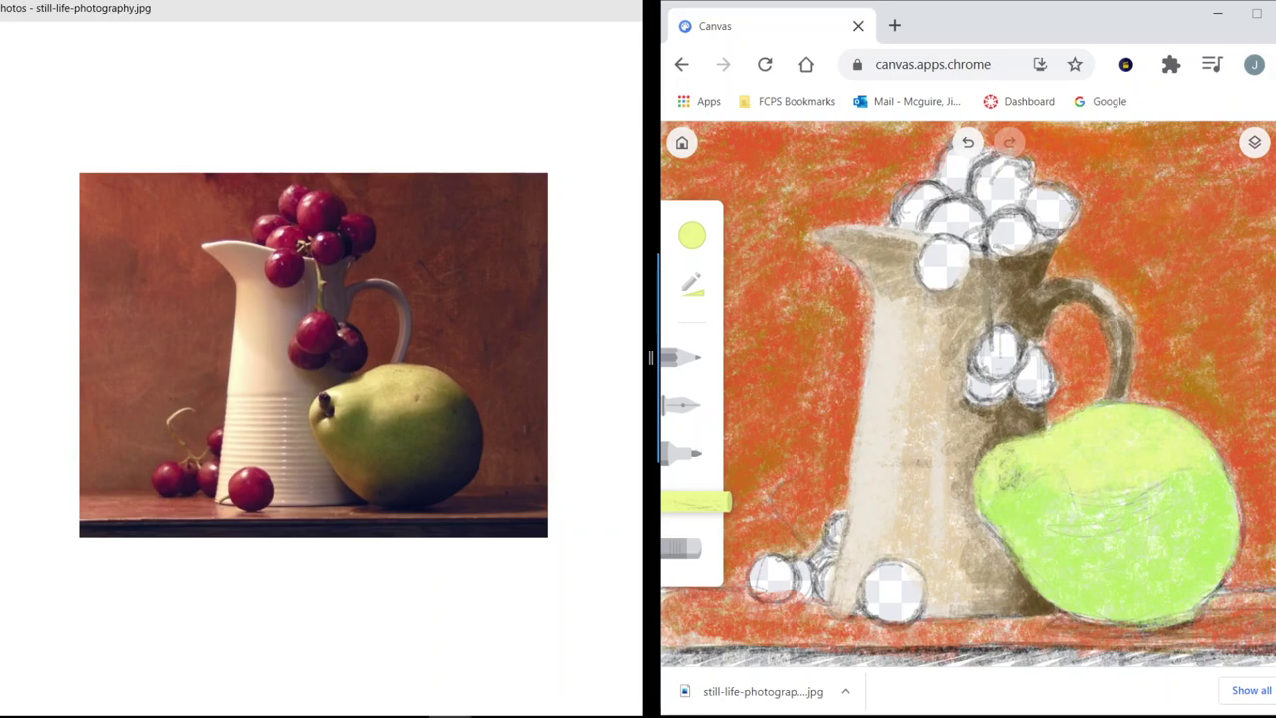
Set a pale yellow, #e6e9b4, and brush a soft highlight over the upper part of the pear.
click(692, 235)
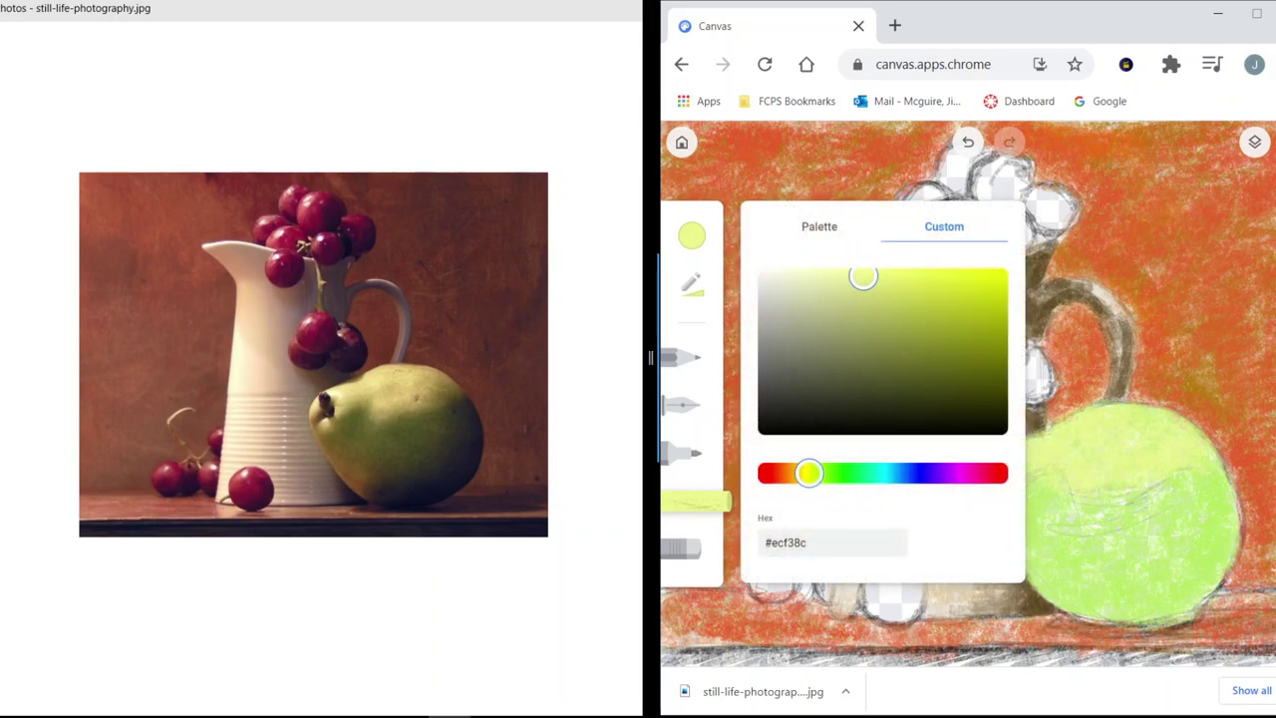
drag(863, 277, 814, 283)
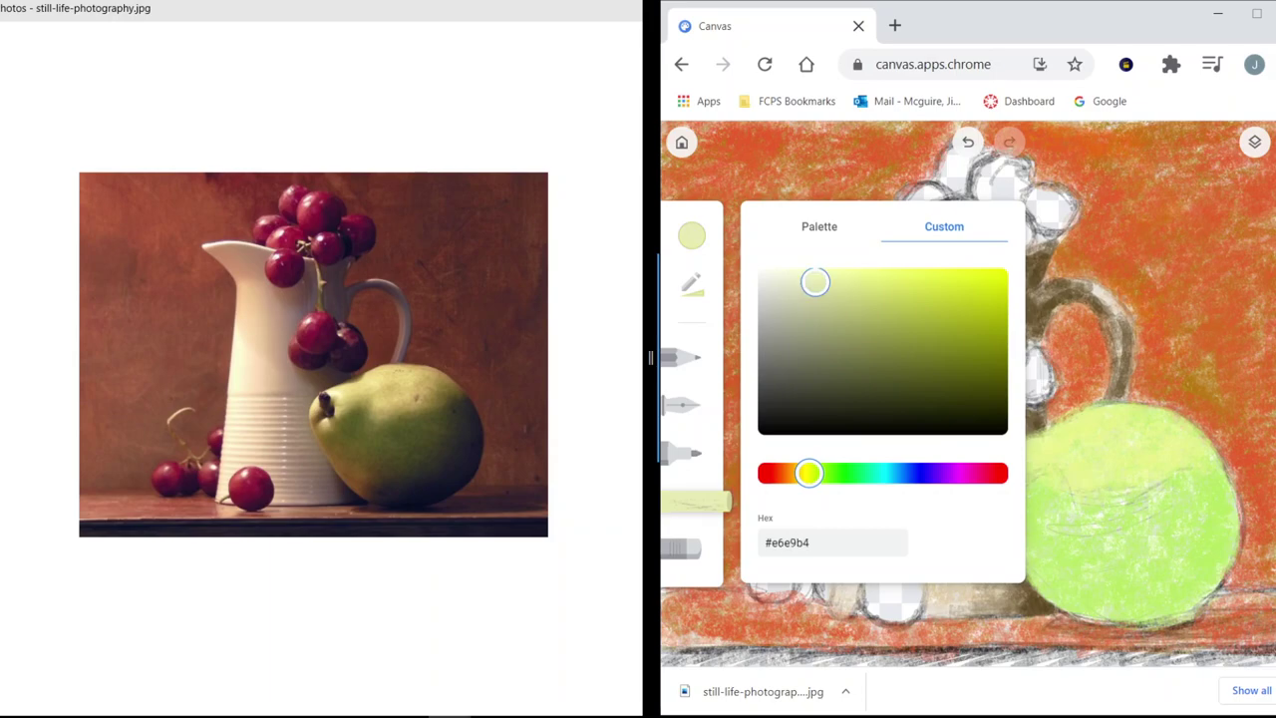
click(1117, 449)
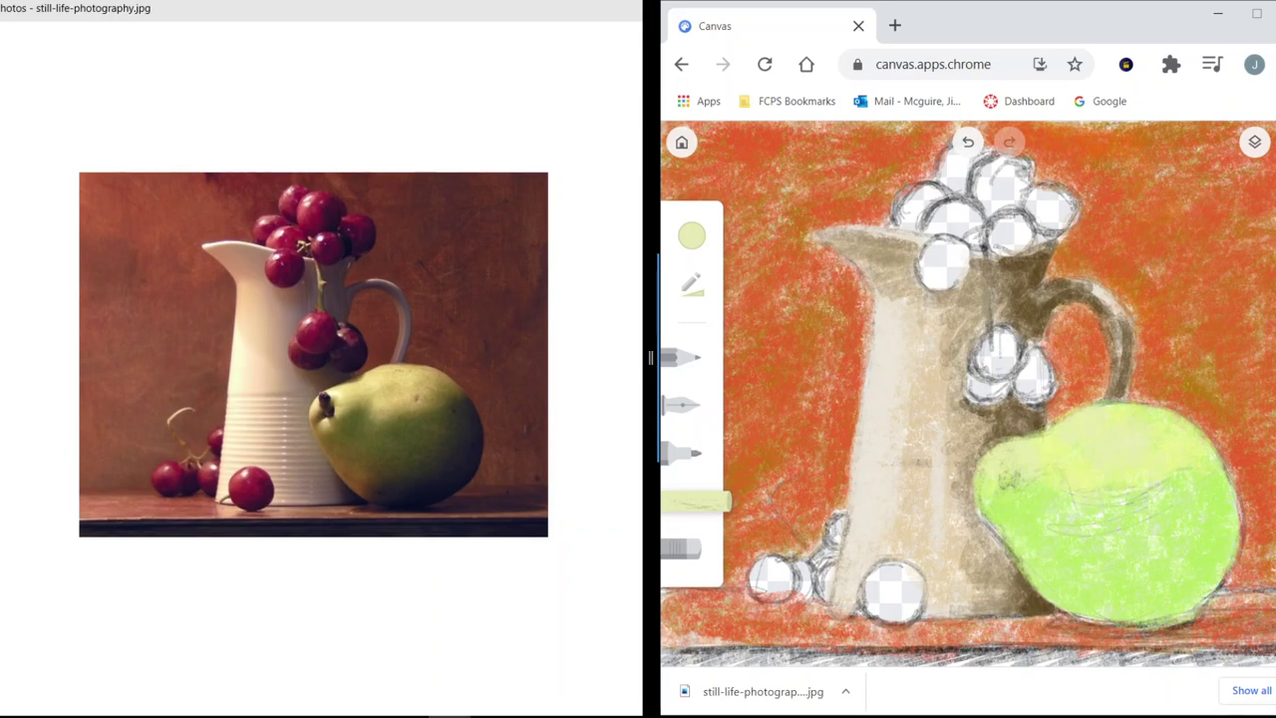
Set a muted green, #a2b370, and shade the pear's lower half, right side and narrow end with layered chalk strokes.
click(691, 235)
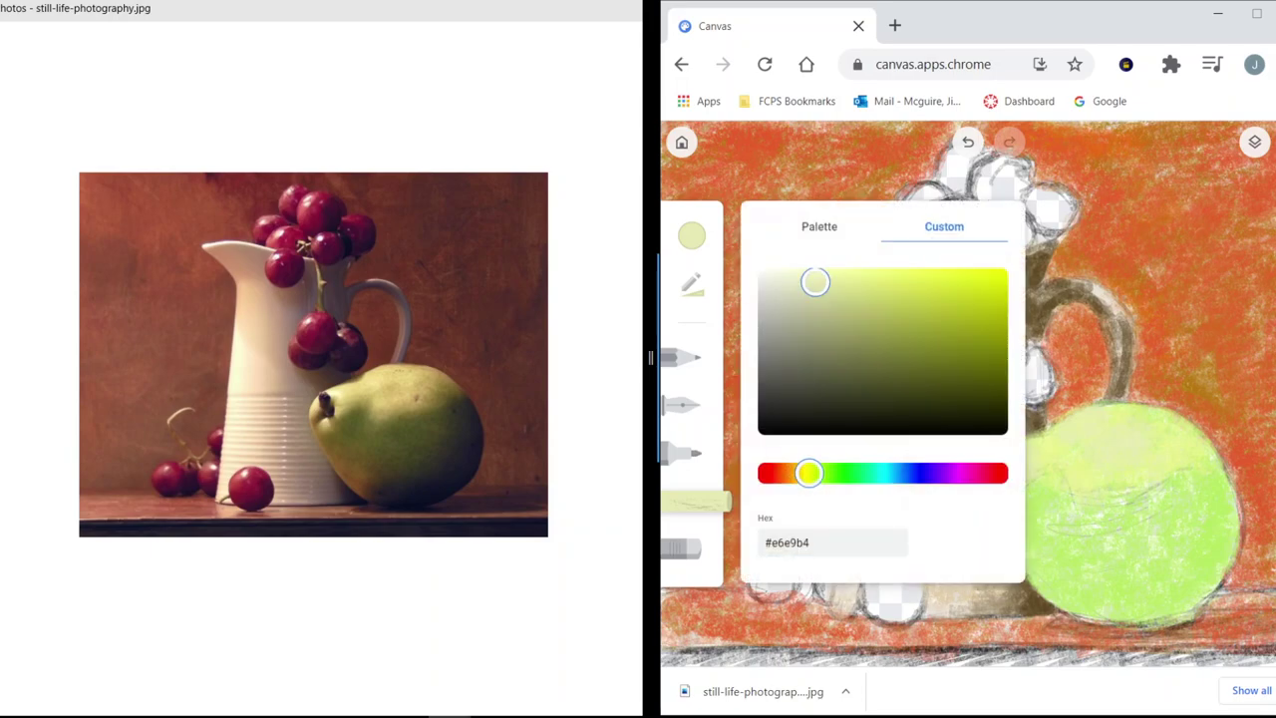
mouse_move(808, 472)
mouse_down()
mouse_move(832, 473)
mouse_move(818, 472)
mouse_up()
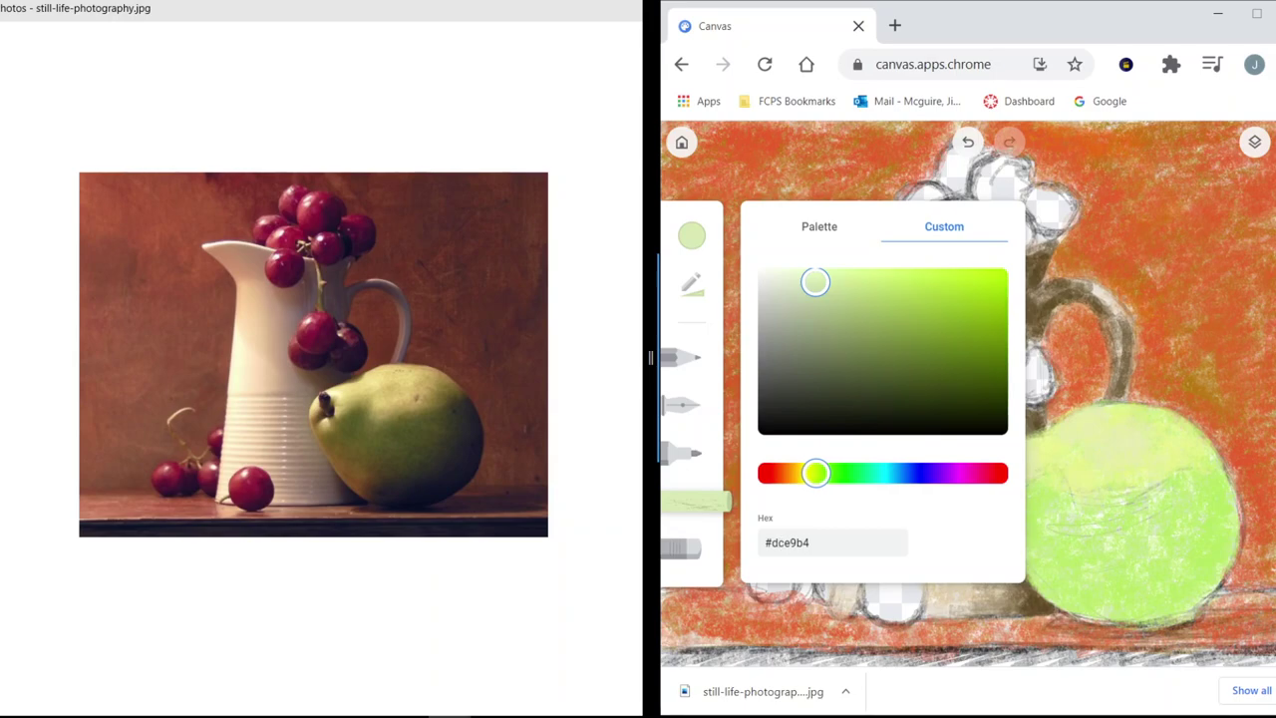
drag(815, 282, 851, 317)
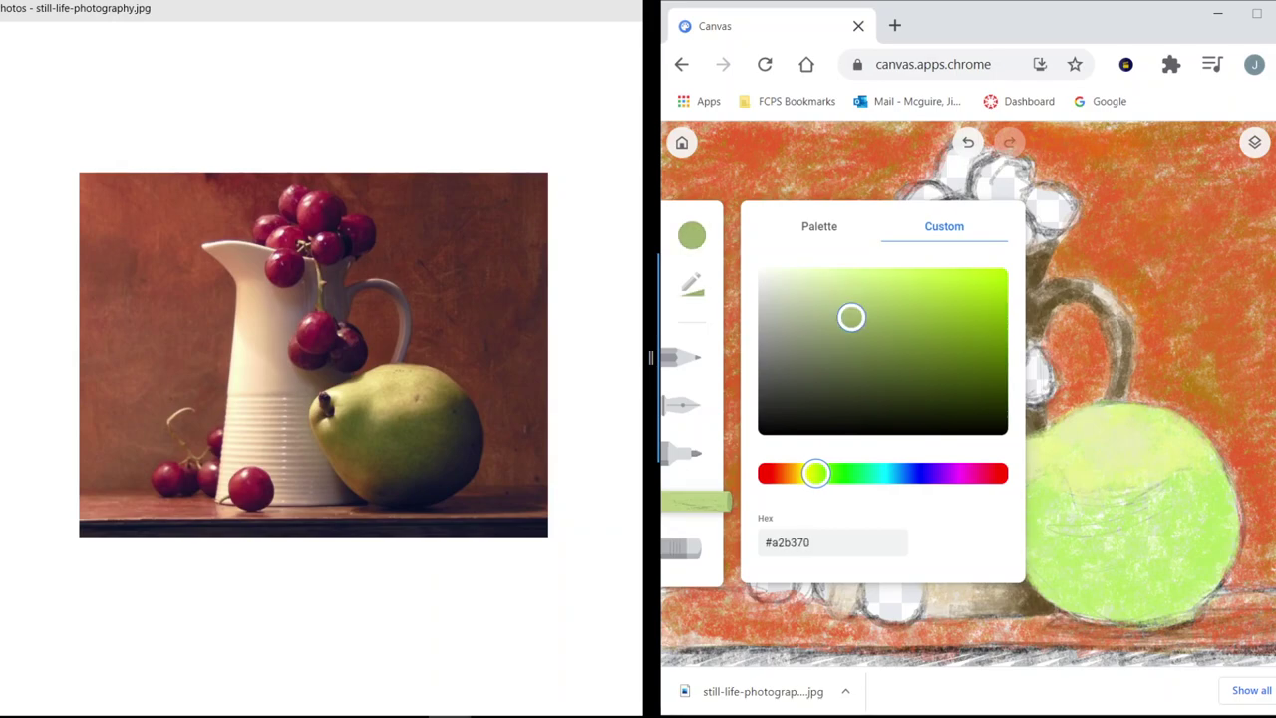
click(1141, 578)
mouse_move(1141, 580)
mouse_down()
mouse_move(1190, 547)
mouse_move(1202, 556)
mouse_move(1191, 592)
mouse_move(1215, 535)
mouse_up()
drag(1107, 616, 1139, 594)
drag(1052, 618, 1115, 589)
mouse_move(1031, 597)
mouse_down()
mouse_move(1052, 565)
mouse_move(1060, 579)
mouse_up()
mouse_move(1135, 602)
mouse_down()
mouse_move(1087, 624)
mouse_move(1121, 570)
mouse_move(1001, 521)
mouse_move(995, 472)
mouse_move(980, 493)
mouse_move(997, 470)
mouse_move(1026, 518)
mouse_move(1031, 498)
mouse_move(1041, 518)
mouse_move(1013, 561)
mouse_move(1031, 566)
mouse_move(1050, 534)
mouse_move(1109, 537)
mouse_up()
mouse_move(1103, 501)
mouse_down()
mouse_move(1141, 546)
mouse_move(1157, 538)
mouse_up()
mouse_move(1154, 489)
mouse_down()
mouse_move(1179, 510)
mouse_move(1152, 522)
mouse_move(1205, 492)
mouse_up()
drag(1182, 517, 1216, 509)
mouse_move(1175, 538)
mouse_down()
mouse_move(1221, 484)
mouse_move(1231, 540)
mouse_move(1220, 576)
mouse_move(1181, 614)
mouse_up()
drag(1109, 572, 1139, 536)
drag(1144, 559, 1168, 537)
mouse_move(1090, 560)
mouse_down()
mouse_move(1152, 531)
mouse_move(1081, 505)
mouse_move(1184, 464)
mouse_up()
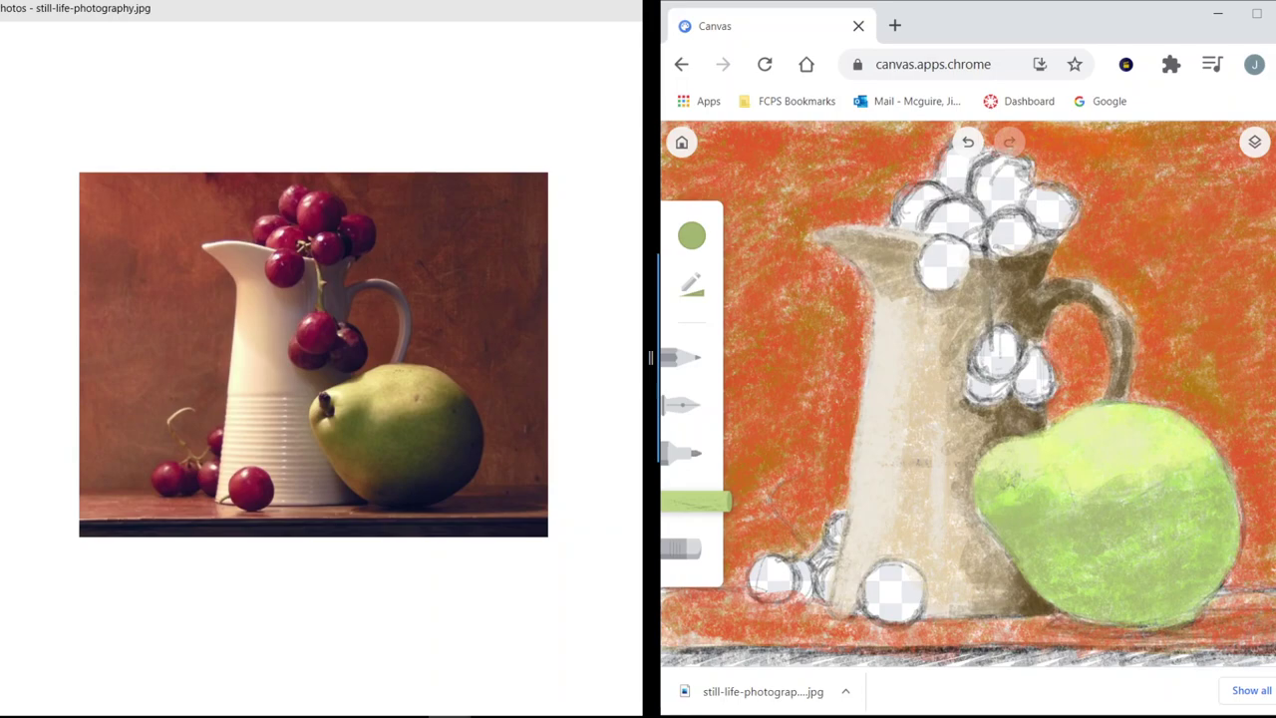
mouse_move(1194, 540)
mouse_down()
mouse_move(1204, 529)
mouse_move(1150, 558)
mouse_move(1138, 546)
mouse_up()
drag(1150, 542, 1155, 535)
mouse_move(1083, 577)
mouse_down()
mouse_move(1091, 566)
mouse_move(1102, 585)
mouse_move(1054, 591)
mouse_move(1100, 574)
mouse_up()
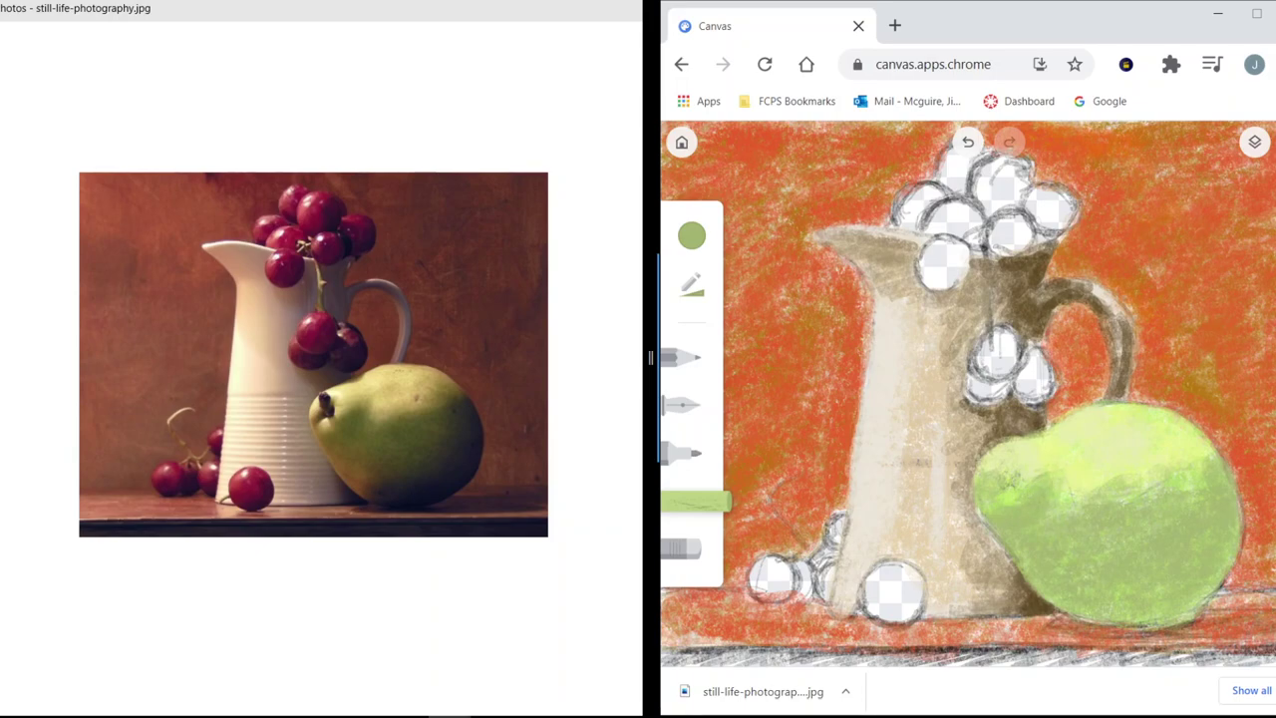
drag(1105, 483, 1116, 474)
Lower the chalk's opacity at size 34 and blend muted green into the transition between the pear's highlight and shaded half.
click(692, 235)
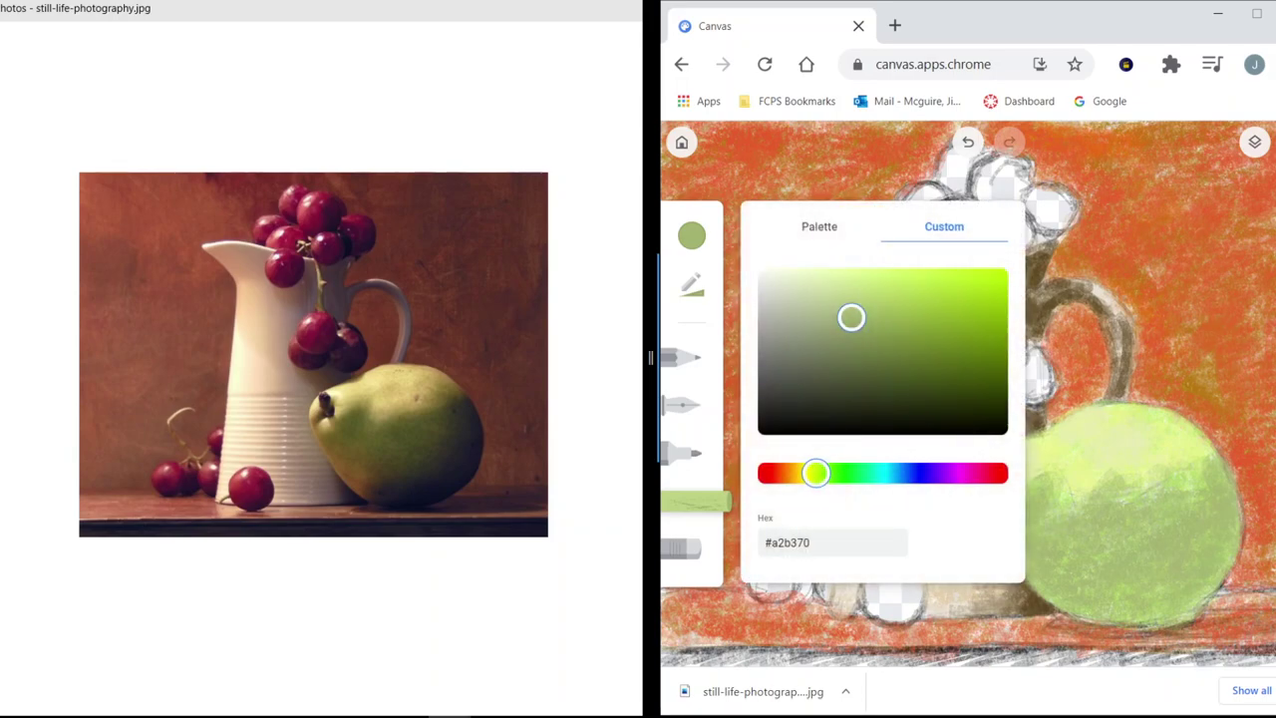
click(692, 286)
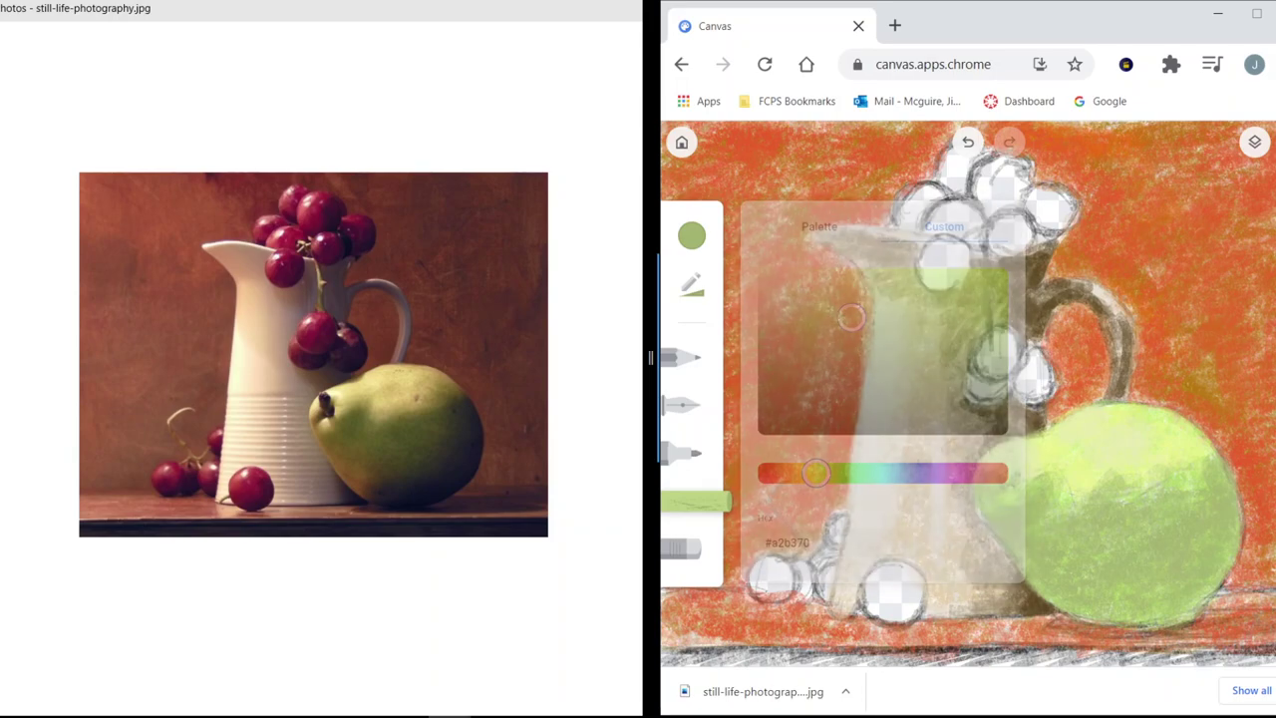
click(692, 285)
click(862, 262)
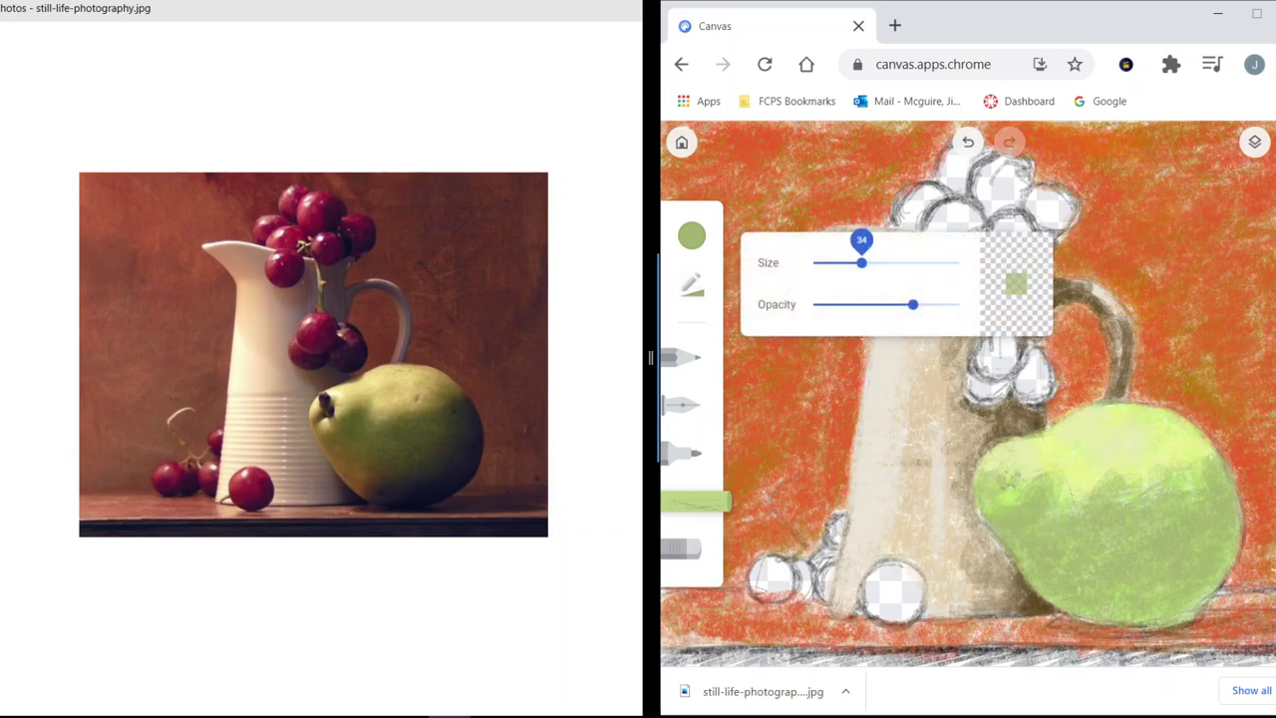
drag(912, 304, 858, 304)
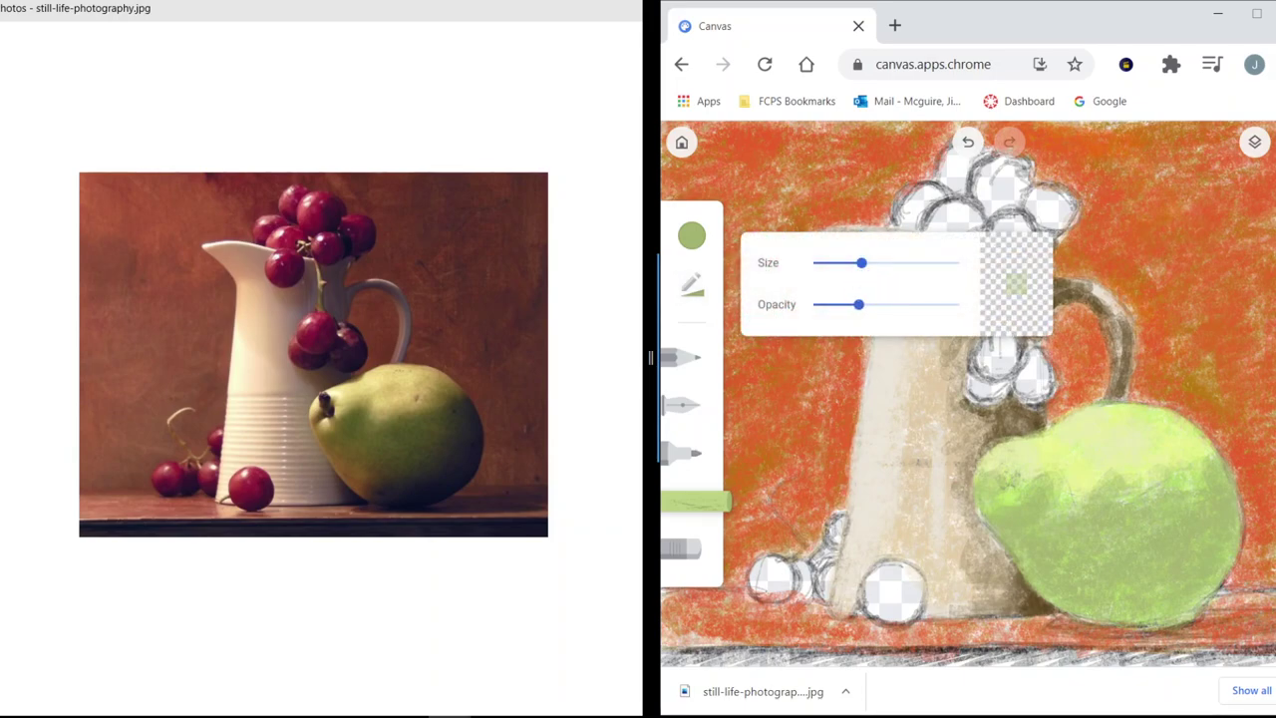
click(1085, 479)
drag(1084, 478, 1145, 477)
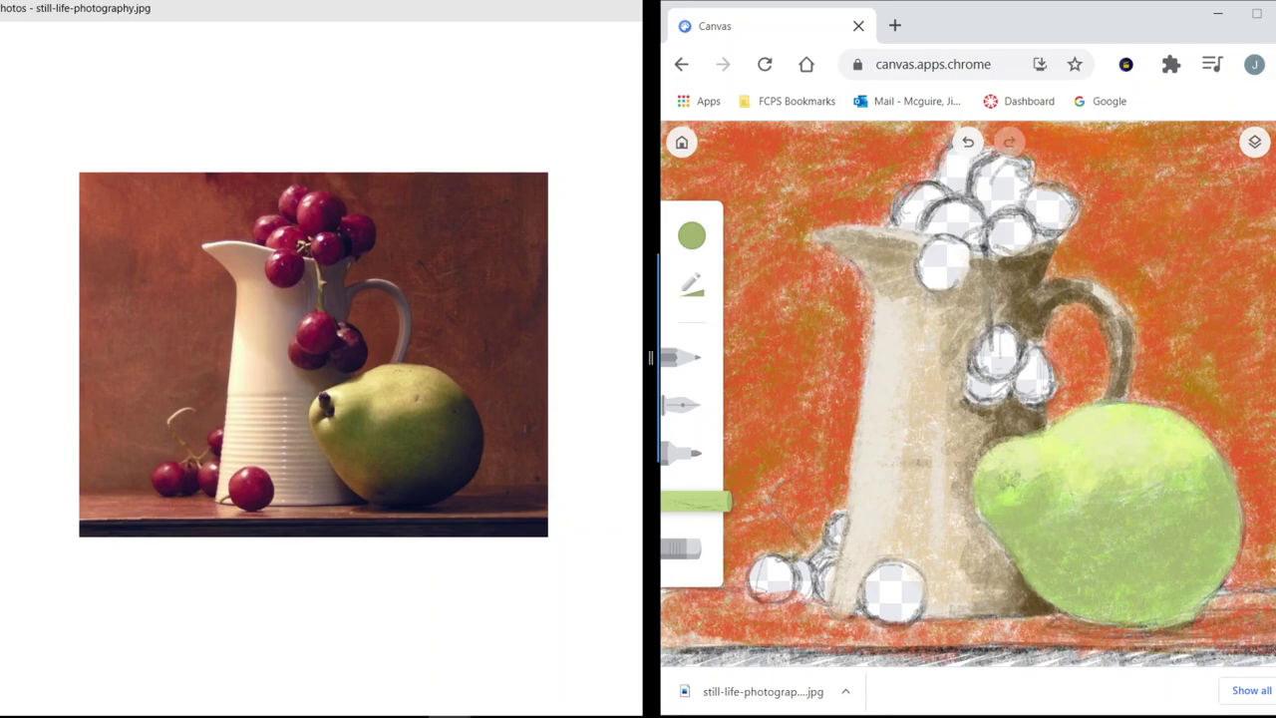
Set a dark green, #31611b, and build up translucent shadow over the pear's bottom, right side and lower middle.
click(691, 235)
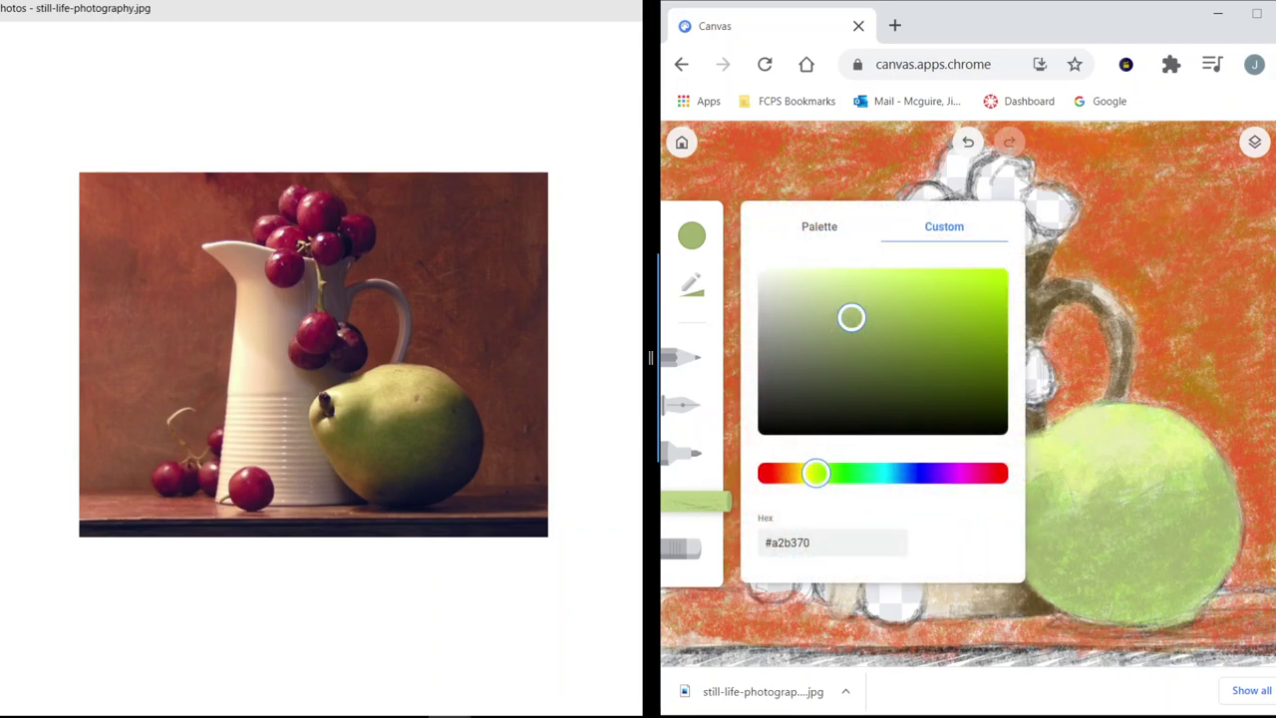
drag(815, 473, 833, 472)
drag(851, 318, 939, 371)
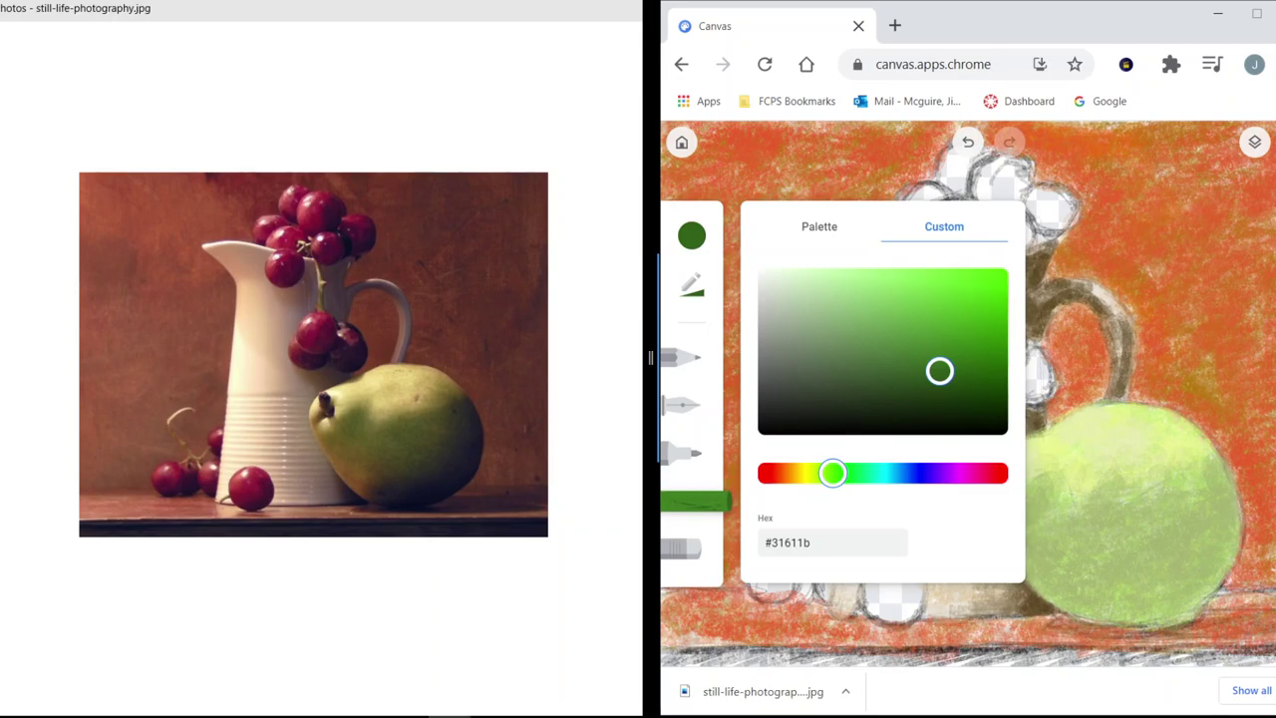
mouse_move(1148, 612)
mouse_down()
mouse_move(1194, 587)
mouse_move(1218, 504)
mouse_move(1237, 527)
mouse_move(1231, 511)
mouse_move(1224, 550)
mouse_move(1188, 604)
mouse_up()
mouse_move(1234, 536)
mouse_down()
mouse_move(1181, 599)
mouse_move(1132, 618)
mouse_up()
mouse_move(1178, 606)
mouse_down()
mouse_move(1130, 626)
mouse_move(1192, 606)
mouse_move(1075, 616)
mouse_up()
drag(1093, 590, 1053, 604)
drag(1063, 572, 1043, 602)
drag(1120, 604, 1073, 618)
drag(1154, 592, 1103, 604)
drag(1180, 566, 1157, 590)
drag(1218, 538, 1175, 576)
drag(1190, 562, 1109, 600)
drag(1208, 527, 1109, 596)
drag(1178, 548, 1160, 570)
drag(1208, 518, 1155, 570)
drag(1179, 538, 1123, 582)
drag(1206, 499, 1175, 540)
mouse_move(1200, 496)
mouse_down()
mouse_move(1160, 559)
mouse_move(1195, 515)
mouse_up()
mouse_move(1204, 496)
mouse_down()
mouse_move(1200, 536)
mouse_move(1135, 561)
mouse_up()
drag(1188, 502, 1128, 531)
drag(1166, 557, 1107, 588)
drag(1114, 578, 1058, 593)
drag(1144, 550, 1088, 580)
mouse_move(1167, 529)
mouse_down()
mouse_move(1053, 591)
mouse_move(1022, 574)
mouse_up()
mouse_move(1040, 560)
mouse_down()
mouse_move(1028, 585)
mouse_move(1016, 562)
mouse_up()
mouse_move(1050, 557)
mouse_down()
mouse_move(1019, 583)
mouse_move(1076, 581)
mouse_up()
Shade the pear's narrow end below the stem in dark green and blend the strokes into its middle and bottom.
mouse_move(1067, 524)
mouse_down()
mouse_move(1027, 558)
mouse_move(1015, 524)
mouse_up()
mouse_move(1057, 476)
mouse_down()
mouse_move(997, 529)
mouse_move(986, 516)
mouse_up()
mouse_move(1005, 470)
mouse_down()
mouse_move(980, 496)
mouse_move(984, 515)
mouse_move(1007, 537)
mouse_move(1044, 540)
mouse_up()
mouse_move(1071, 517)
mouse_down()
mouse_move(1040, 548)
mouse_move(1034, 532)
mouse_up()
drag(1079, 493, 1057, 526)
drag(1083, 508, 1044, 543)
mouse_move(1096, 538)
mouse_down()
mouse_move(1063, 562)
mouse_move(1086, 564)
mouse_up()
drag(1095, 510, 1067, 561)
mouse_move(1112, 528)
mouse_down()
mouse_move(1045, 566)
mouse_move(1098, 537)
mouse_up()
mouse_move(1124, 540)
mouse_down()
mouse_move(1087, 572)
mouse_move(1112, 556)
mouse_up()
mouse_move(1118, 532)
mouse_down()
mouse_move(1099, 552)
mouse_move(1149, 544)
mouse_up()
drag(1057, 551, 1033, 573)
mouse_move(1123, 587)
mouse_down()
mouse_move(1099, 595)
mouse_move(1132, 594)
mouse_up()
drag(1180, 575, 1167, 583)
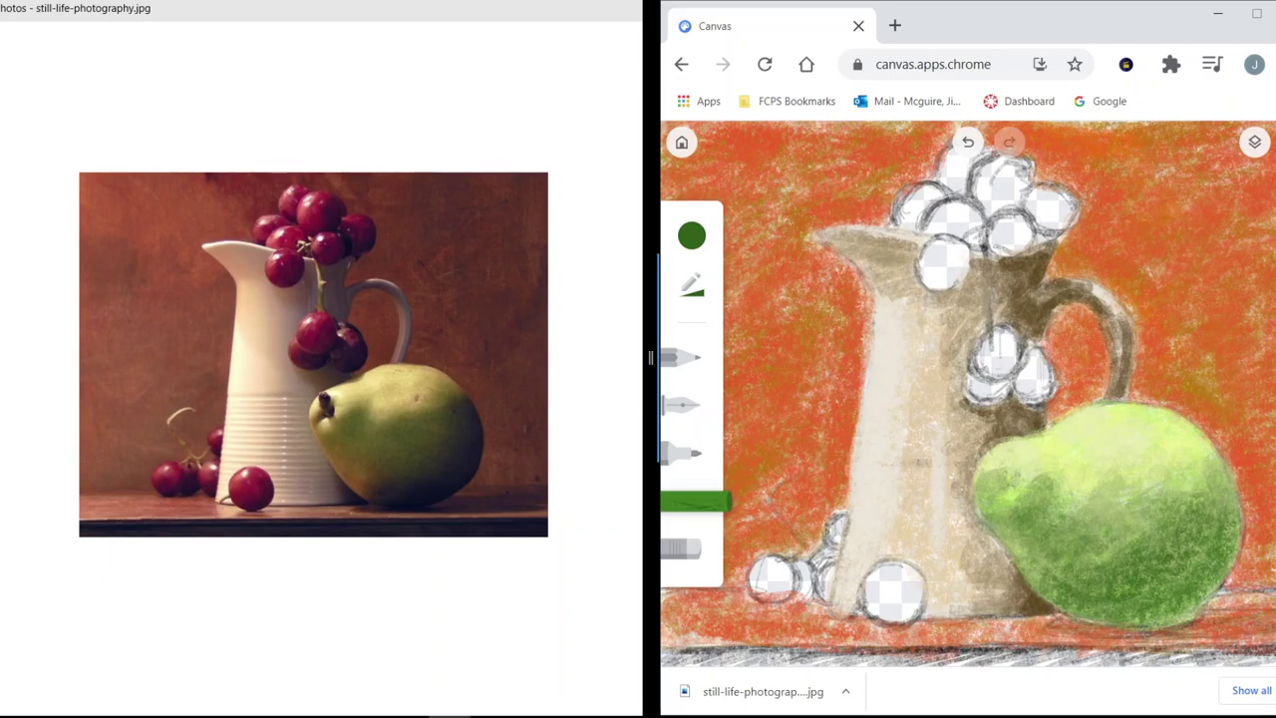
Set a deeper green, #1d4d07, with a smaller, more opaque chalk, and deepen the shadows on the pear's right, bottom and narrow end.
click(692, 236)
drag(939, 371, 986, 384)
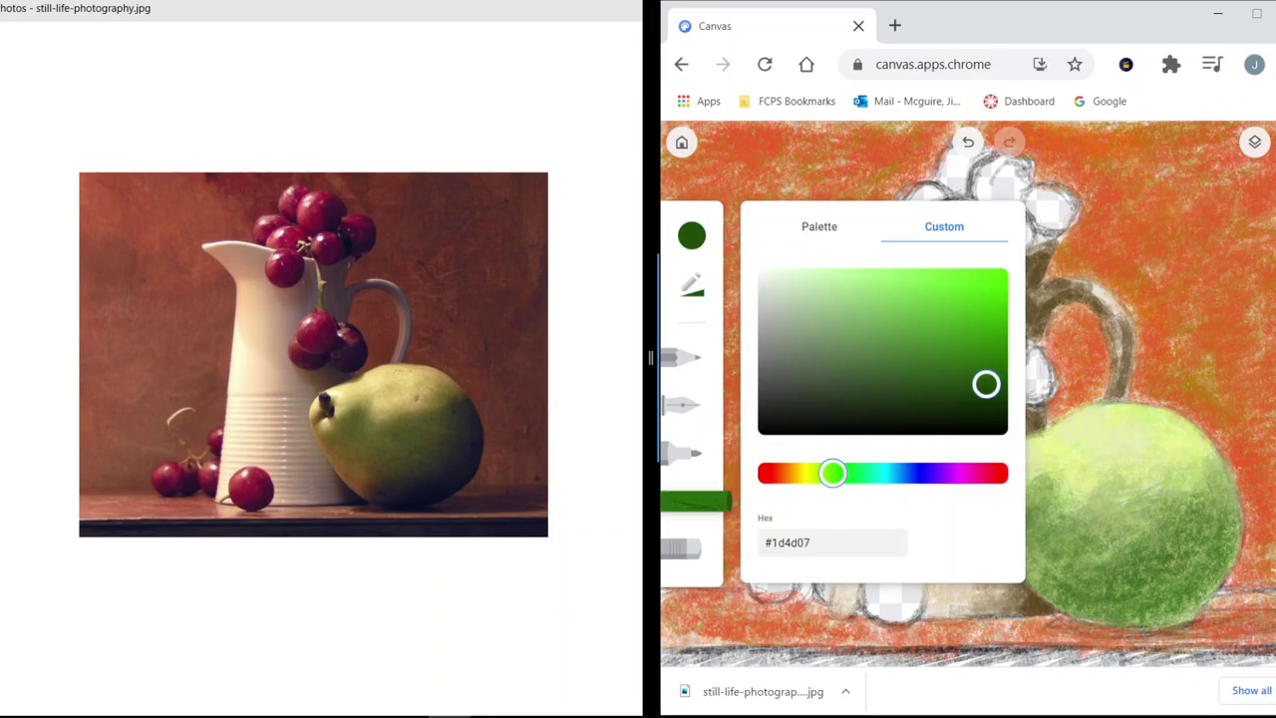
click(692, 285)
drag(858, 304, 882, 304)
drag(861, 262, 836, 262)
mouse_move(1208, 574)
mouse_down()
mouse_move(1204, 584)
mouse_move(1226, 570)
mouse_move(1237, 495)
mouse_move(1224, 482)
mouse_move(1180, 605)
mouse_move(1234, 565)
mouse_move(1233, 576)
mouse_move(1169, 606)
mouse_move(1202, 606)
mouse_up()
drag(1236, 538, 1231, 547)
mouse_move(1179, 610)
mouse_down()
mouse_move(1156, 615)
mouse_move(1198, 607)
mouse_move(1134, 604)
mouse_up()
mouse_move(1130, 616)
mouse_down()
mouse_move(1170, 600)
mouse_move(1077, 622)
mouse_move(1049, 592)
mouse_move(1095, 625)
mouse_move(1079, 616)
mouse_move(1182, 583)
mouse_move(1129, 598)
mouse_move(1210, 550)
mouse_up()
mouse_move(1146, 584)
mouse_down()
mouse_move(1206, 532)
mouse_move(1212, 508)
mouse_move(1202, 524)
mouse_up()
mouse_move(1226, 461)
mouse_down()
mouse_move(1210, 520)
mouse_move(1183, 554)
mouse_move(1096, 598)
mouse_move(1054, 570)
mouse_move(1033, 598)
mouse_up()
mouse_move(1045, 503)
mouse_down()
mouse_move(1029, 520)
mouse_move(1033, 511)
mouse_move(985, 524)
mouse_move(972, 501)
mouse_move(987, 517)
mouse_move(991, 478)
mouse_move(971, 499)
mouse_move(989, 565)
mouse_up()
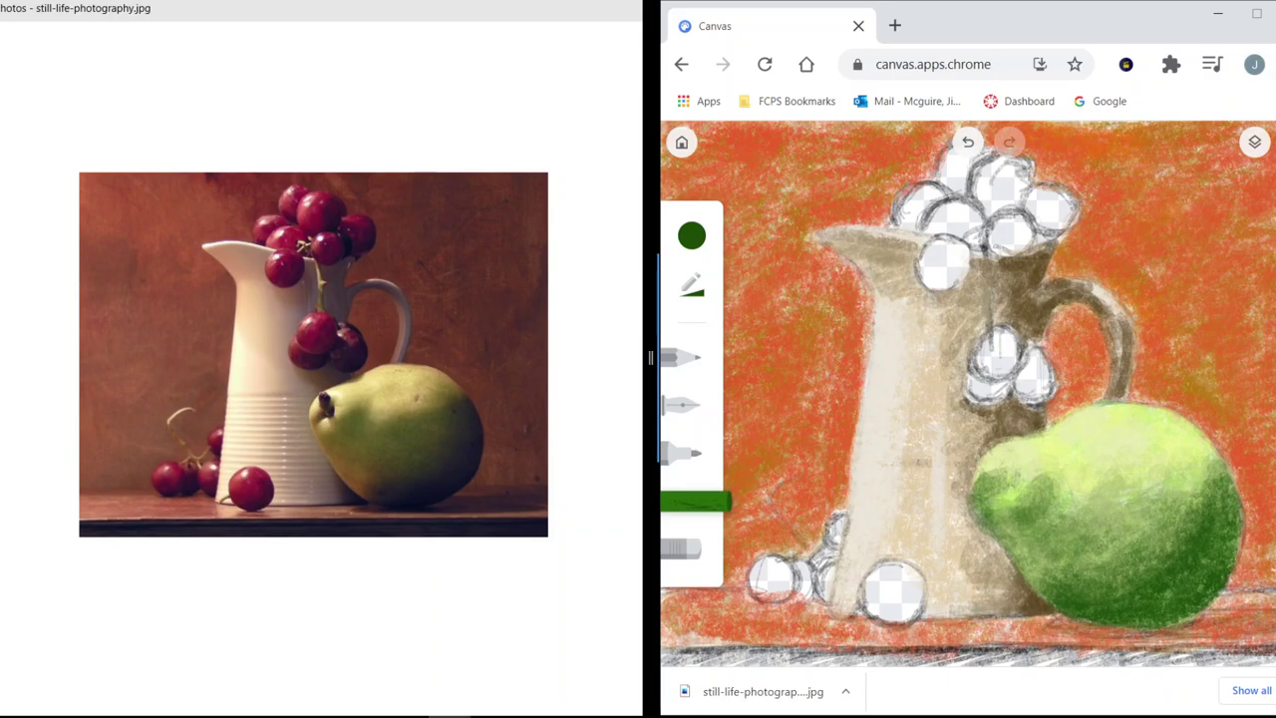
drag(1238, 535, 1234, 545)
drag(1238, 492, 1222, 471)
Set a dark brown, #442d03, and draw the pear's stem and the curved line below it with the pencil.
click(692, 235)
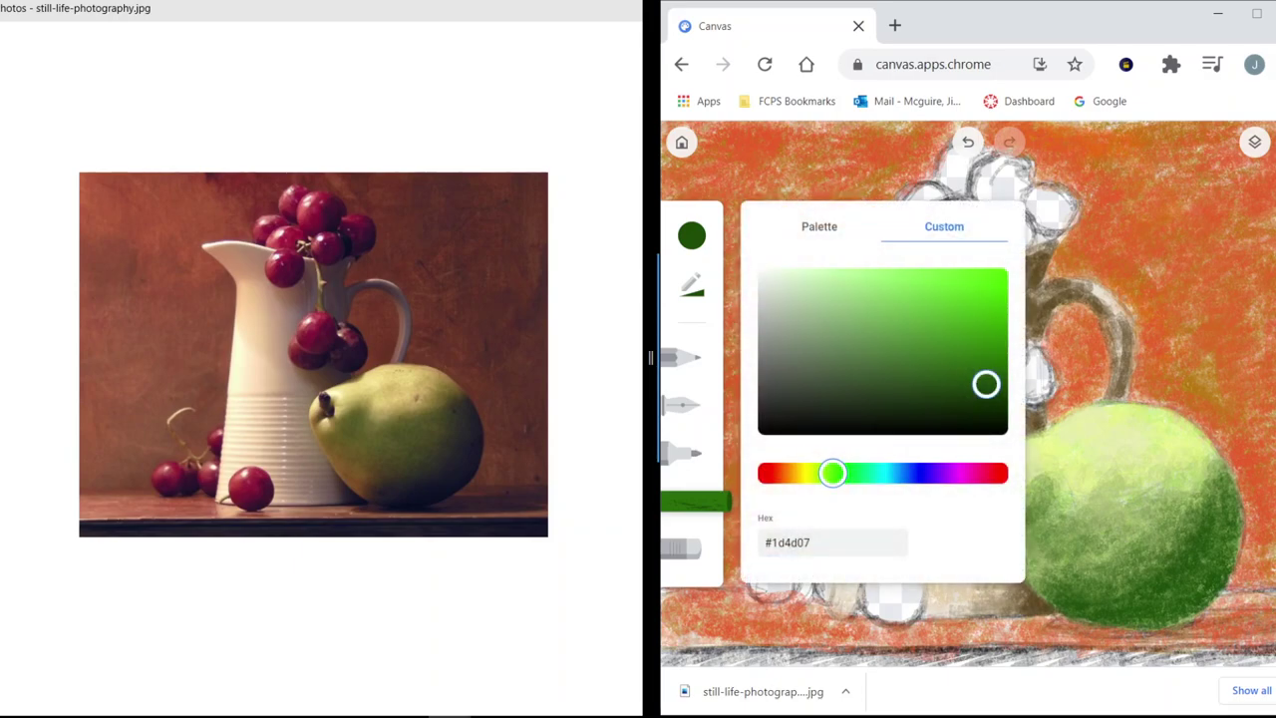
drag(832, 472, 792, 472)
mouse_move(986, 384)
mouse_down()
mouse_move(989, 364)
mouse_move(994, 390)
mouse_up()
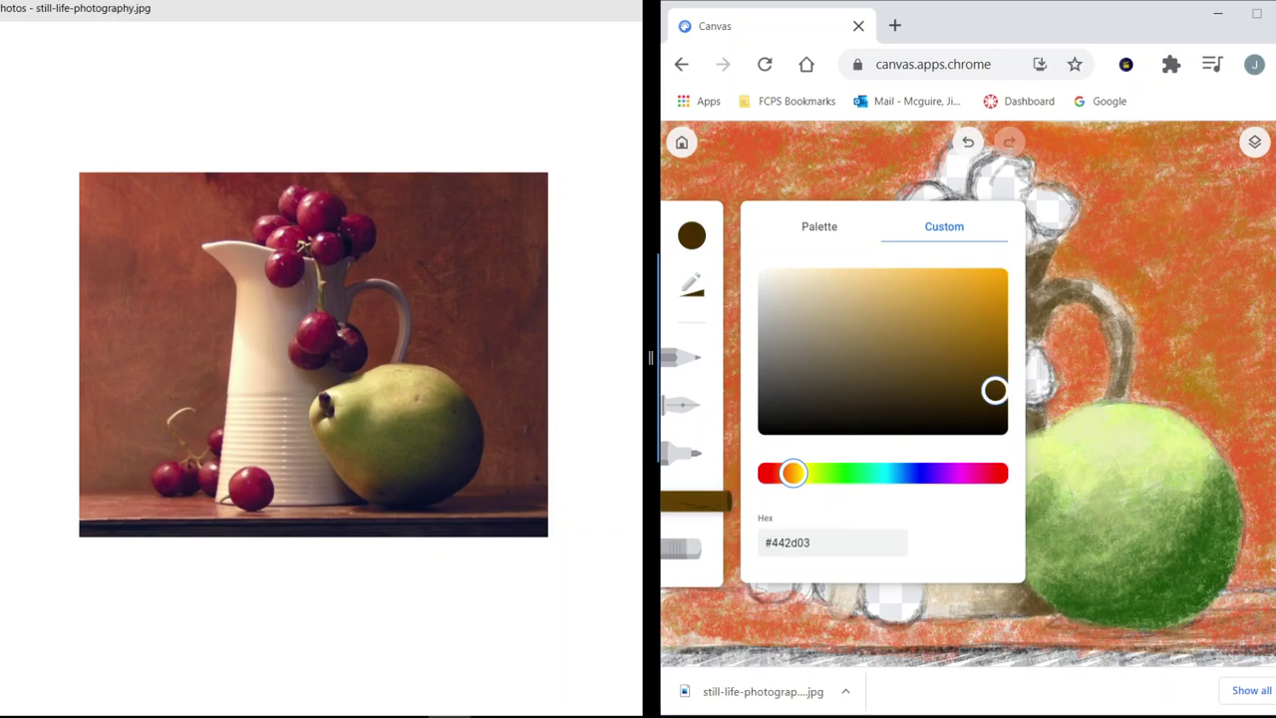
click(688, 452)
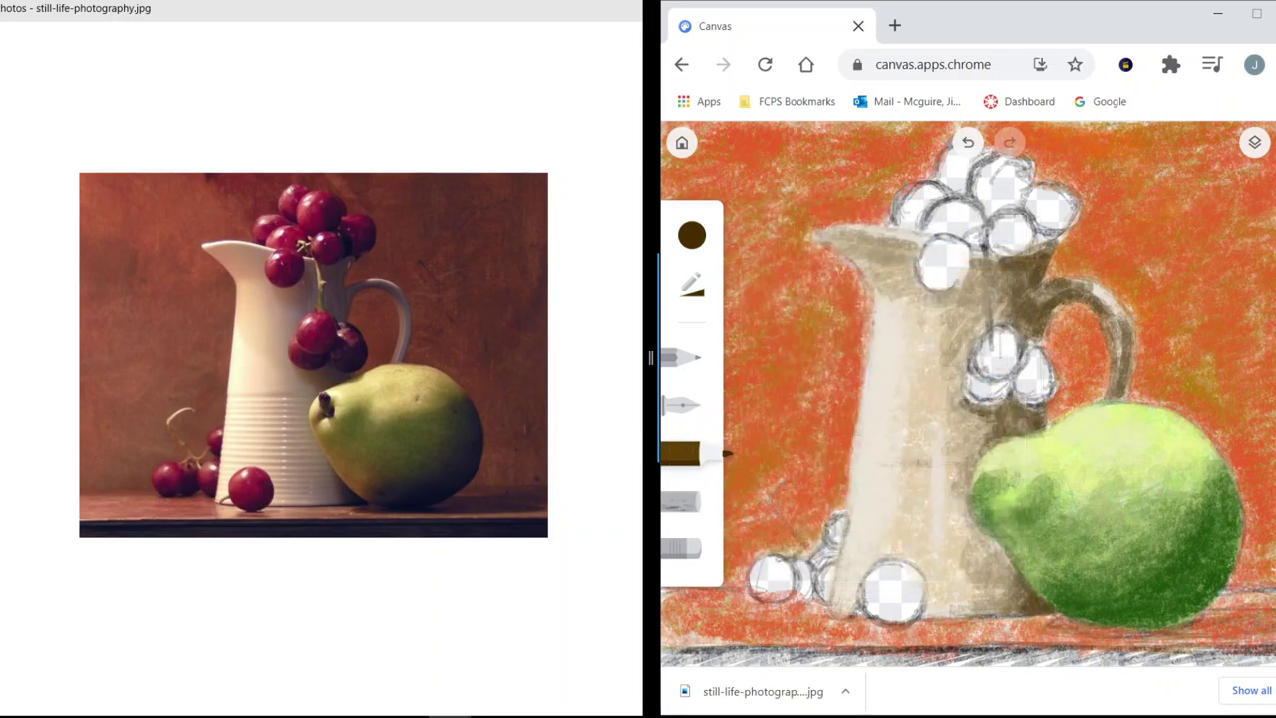
click(688, 357)
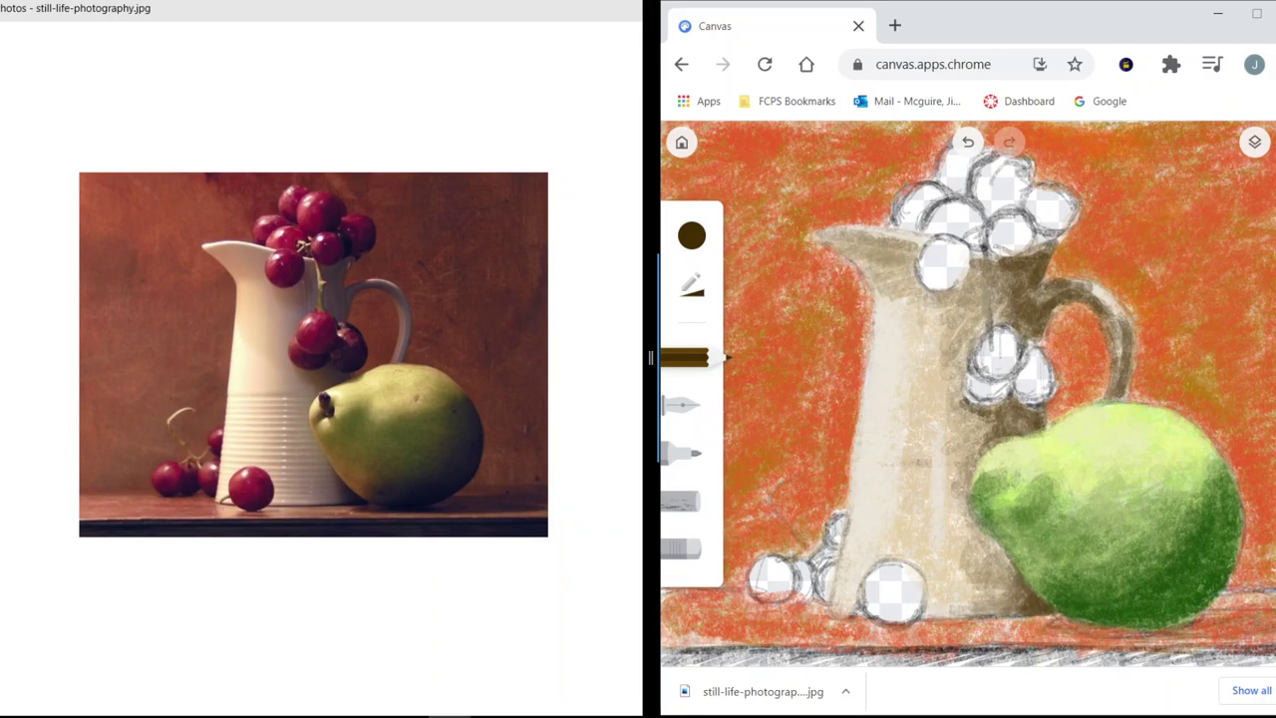
click(692, 285)
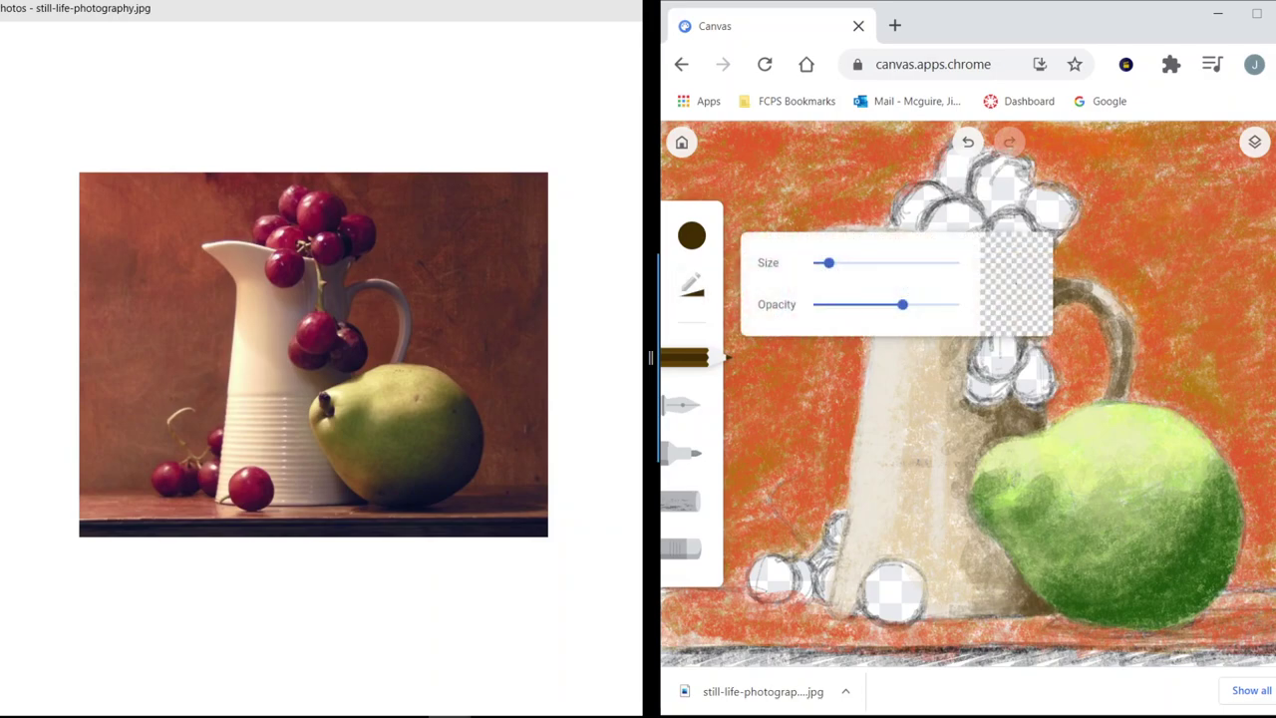
click(829, 263)
scroll(1024, 481, up, 6)
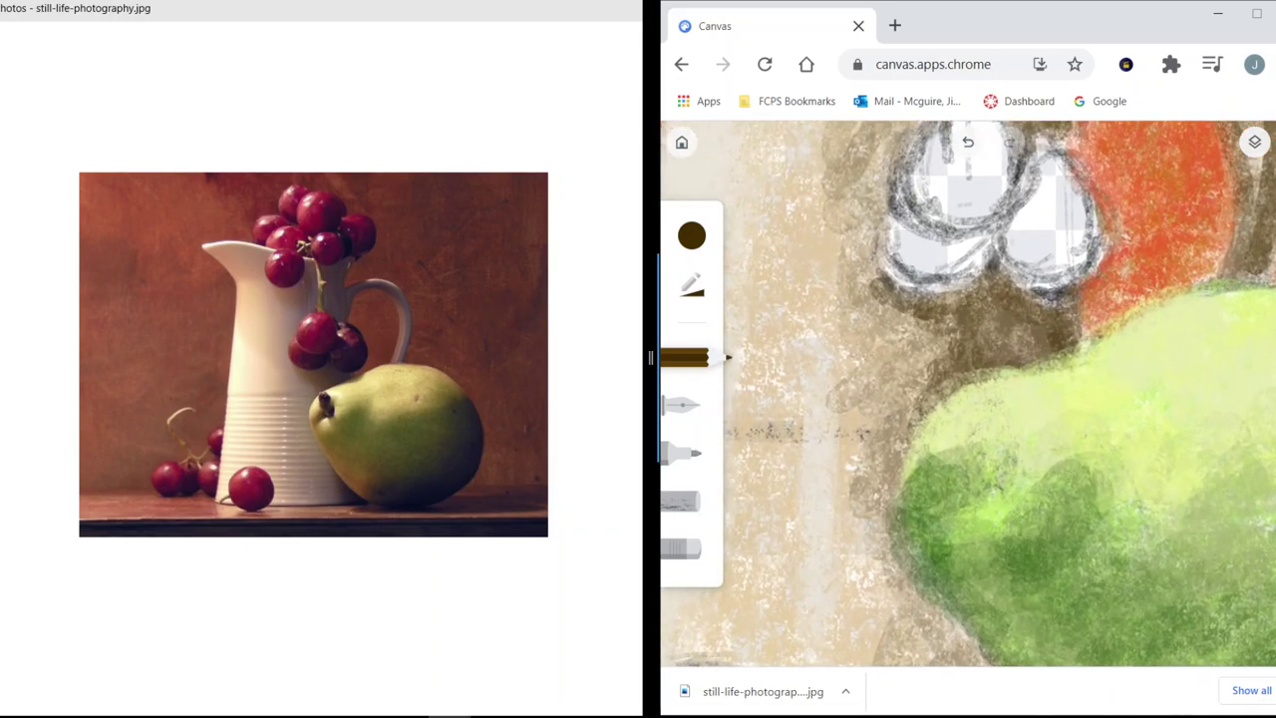
mouse_move(971, 480)
mouse_down()
mouse_move(981, 465)
mouse_move(963, 483)
mouse_move(955, 467)
mouse_move(961, 395)
mouse_move(959, 409)
mouse_move(977, 413)
mouse_move(971, 466)
mouse_move(963, 409)
mouse_move(957, 476)
mouse_move(913, 492)
mouse_move(953, 468)
mouse_move(901, 535)
mouse_move(915, 486)
mouse_move(959, 469)
mouse_move(957, 401)
mouse_move(967, 429)
mouse_move(951, 443)
mouse_move(972, 419)
mouse_move(967, 472)
mouse_move(967, 417)
mouse_up()
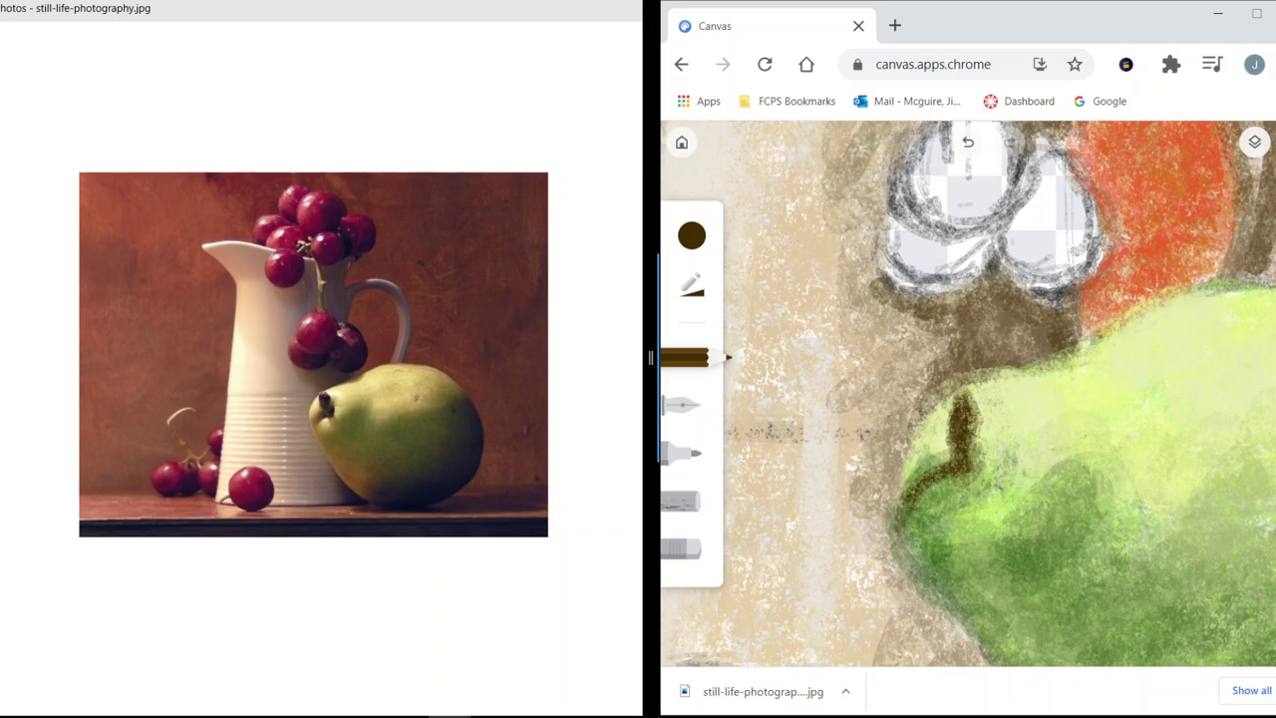
Thicken the stem's base with small brown pencil marks and add pencil shading on the pear's side below the stem.
scroll(954, 519, down, 3)
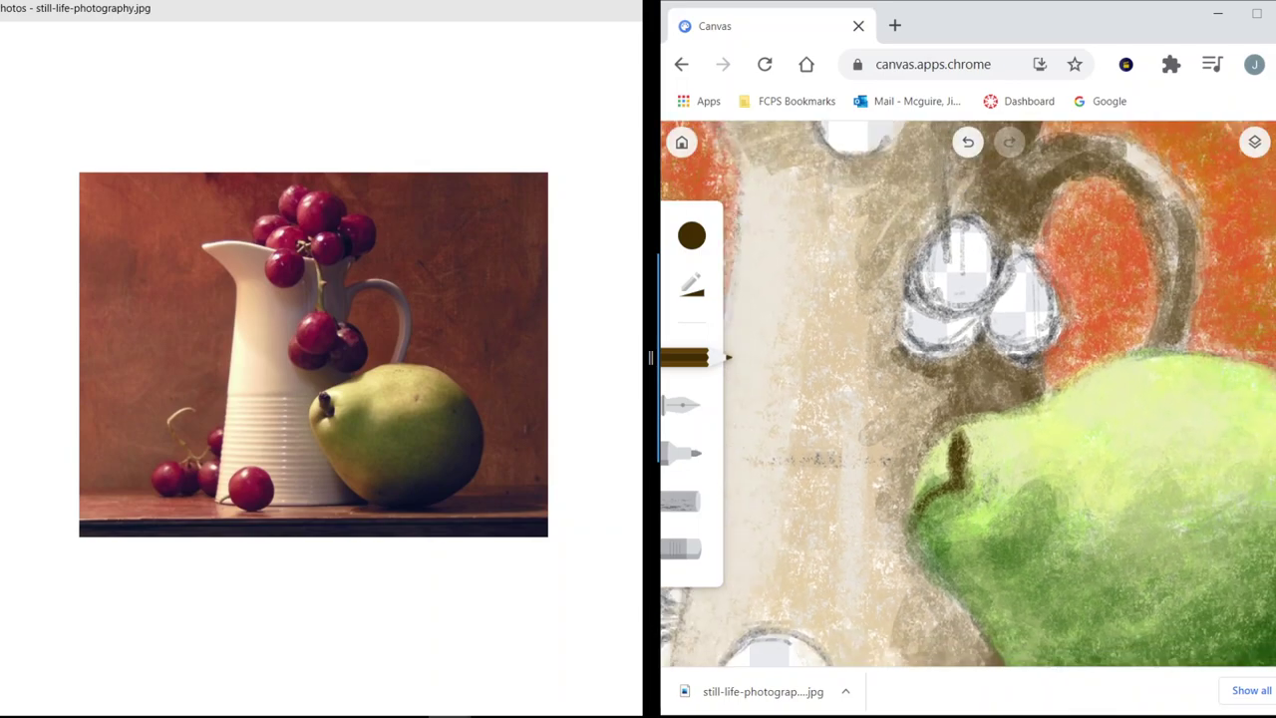
scroll(968, 394, down, 5)
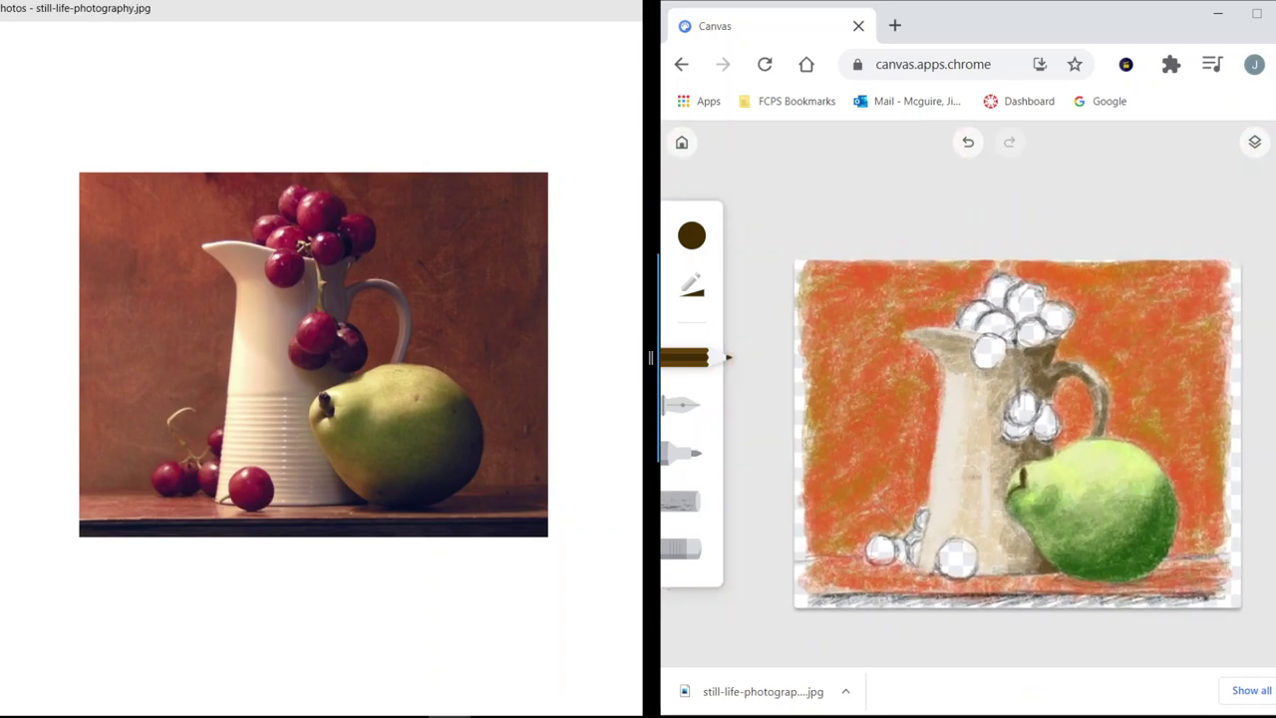
scroll(1102, 553, up, 3)
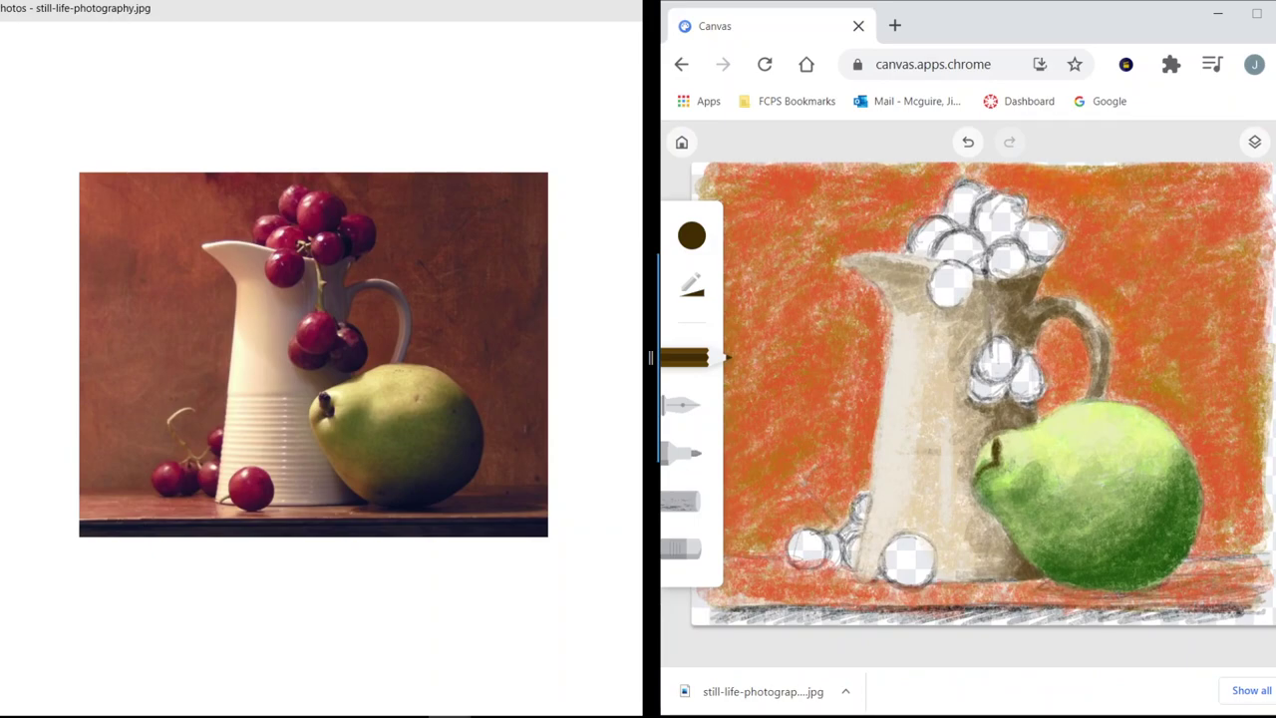
drag(994, 448, 990, 462)
drag(1003, 456, 1009, 466)
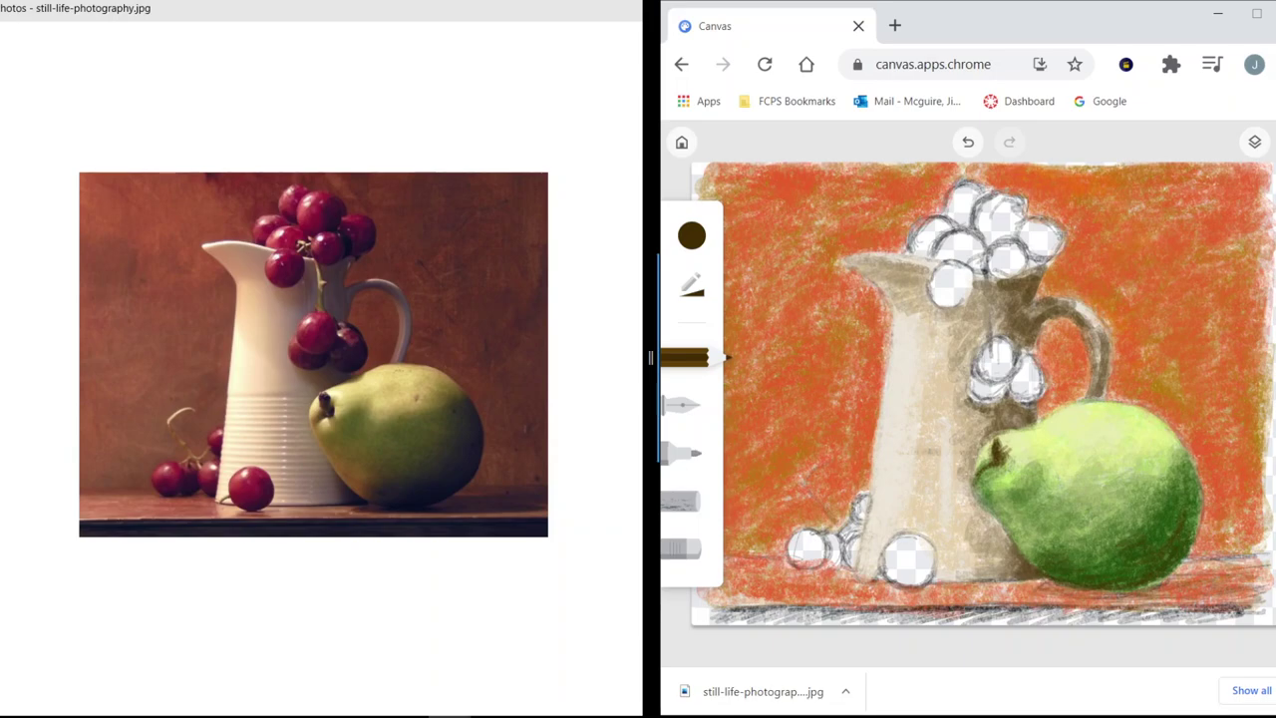
mouse_move(1015, 485)
mouse_down()
mouse_move(1037, 488)
mouse_move(1029, 499)
mouse_move(1048, 518)
mouse_move(998, 519)
mouse_move(1009, 540)
mouse_up()
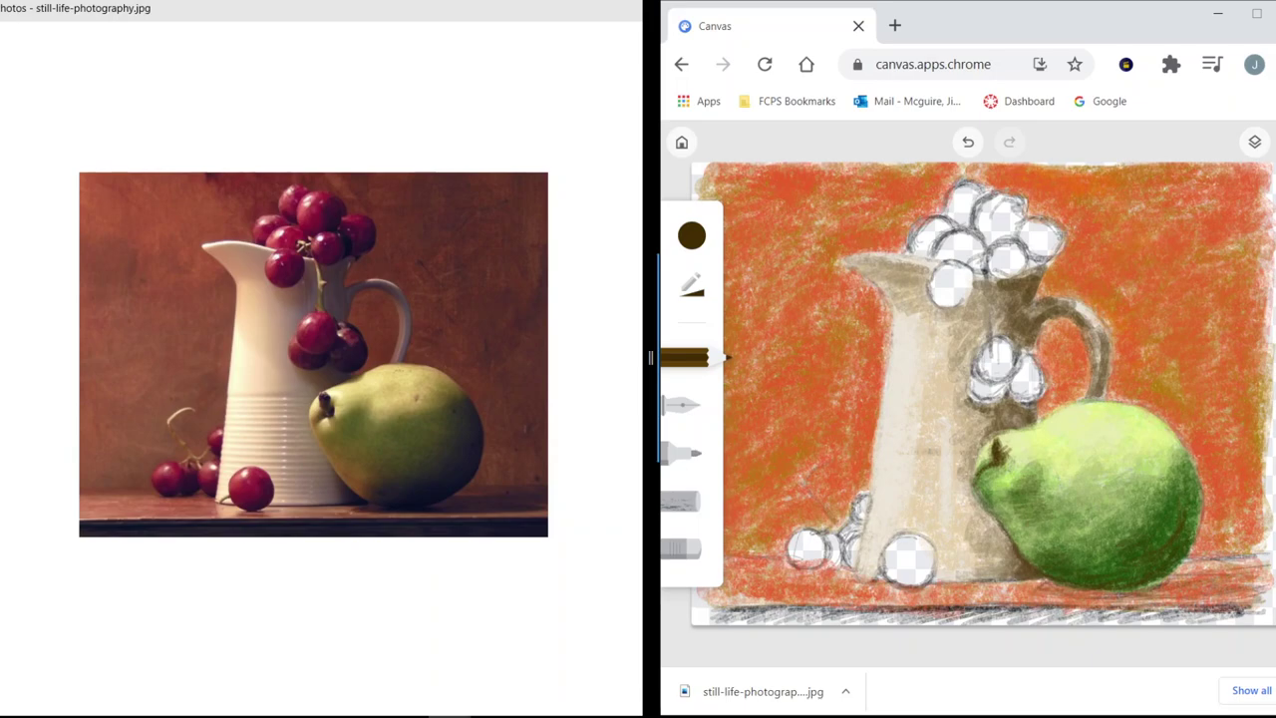
Define the jug's base and the table's back edge on both sides with dark brown pencil lines.
mouse_move(957, 582)
mouse_down()
mouse_move(1013, 582)
mouse_move(949, 580)
mouse_up()
drag(847, 578, 893, 584)
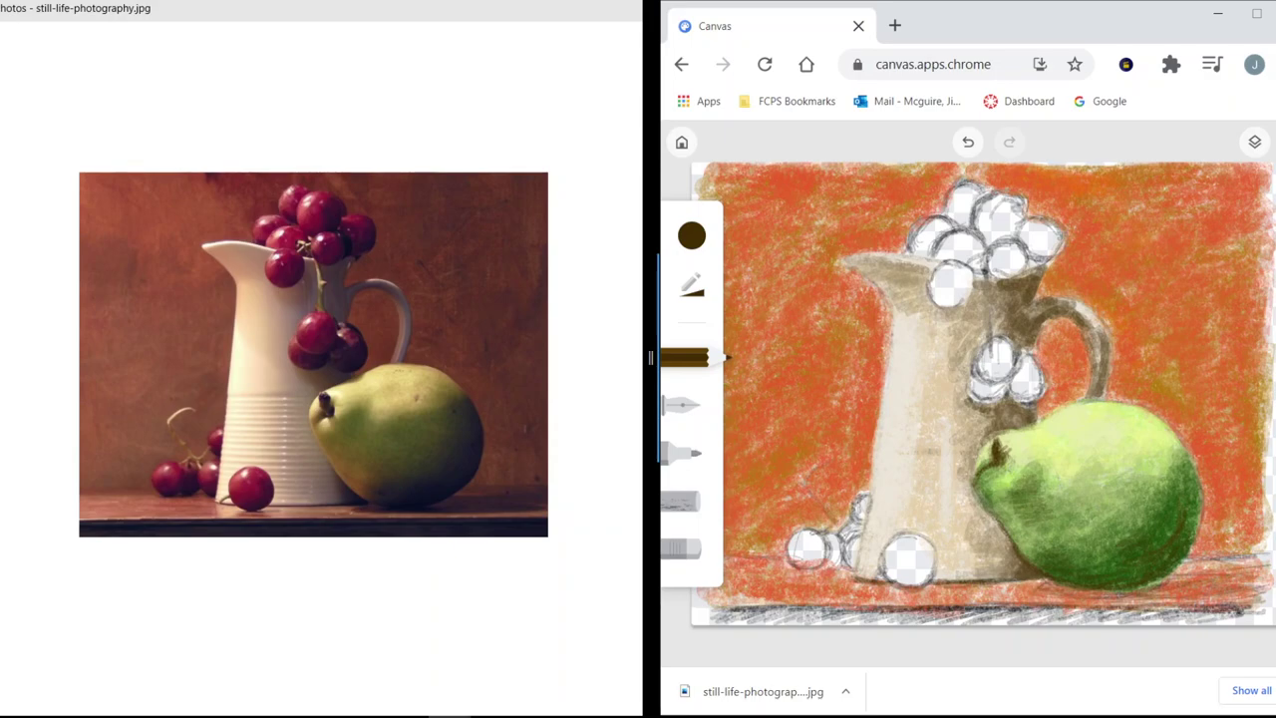
drag(1193, 559, 1252, 556)
drag(726, 557, 779, 555)
drag(710, 558, 787, 558)
drag(706, 557, 774, 555)
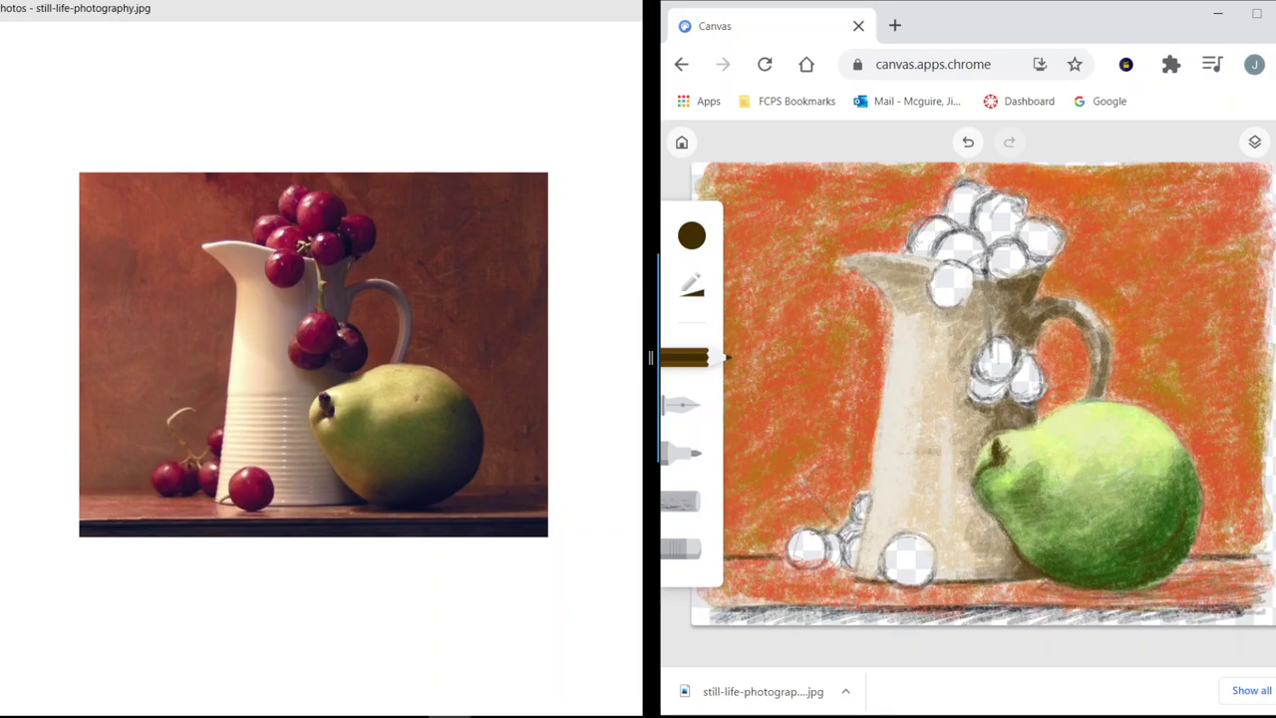
Set the drawing colour to a raspberry red, #d1325d.
click(692, 236)
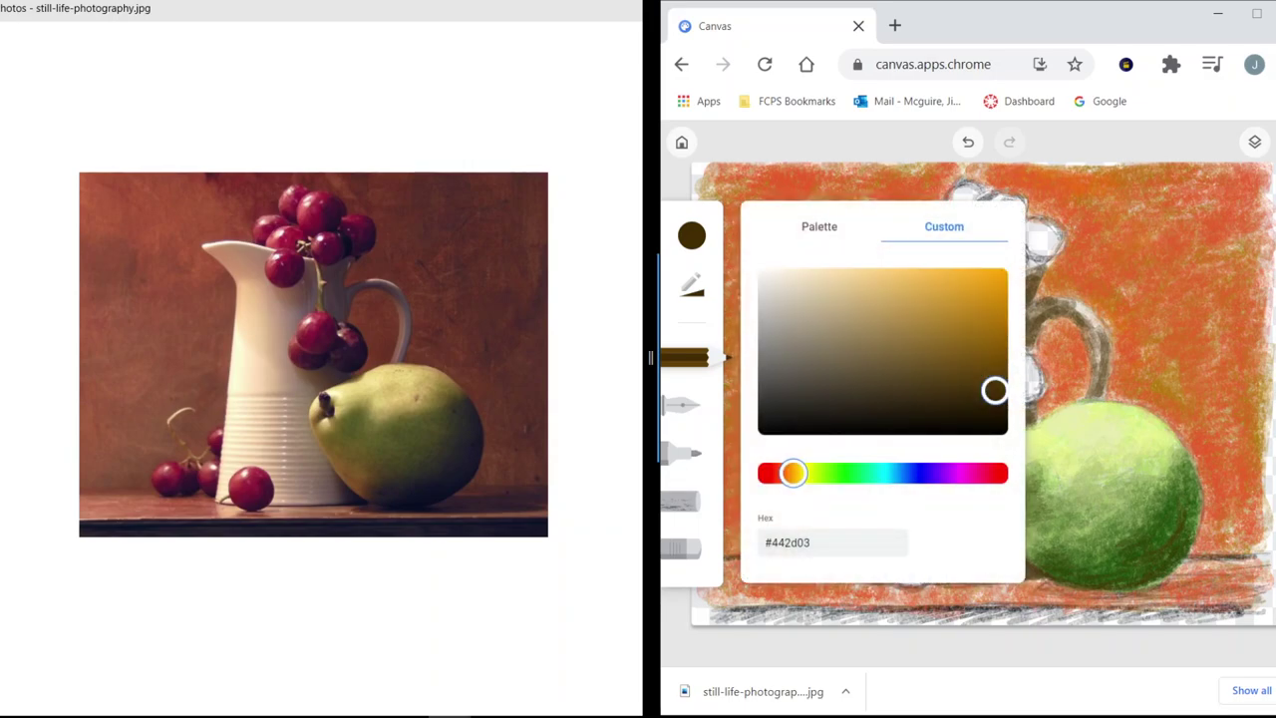
click(974, 474)
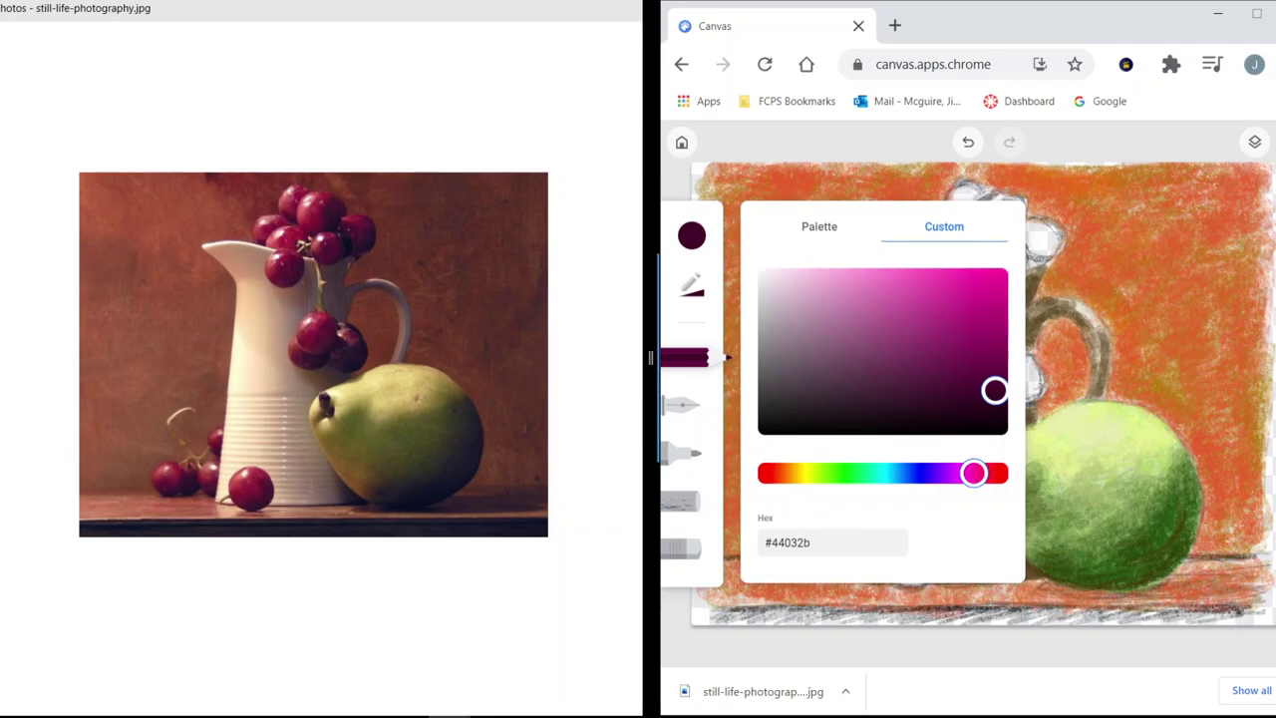
drag(973, 473, 976, 473)
drag(994, 389, 958, 308)
drag(975, 472, 987, 473)
drag(958, 308, 948, 286)
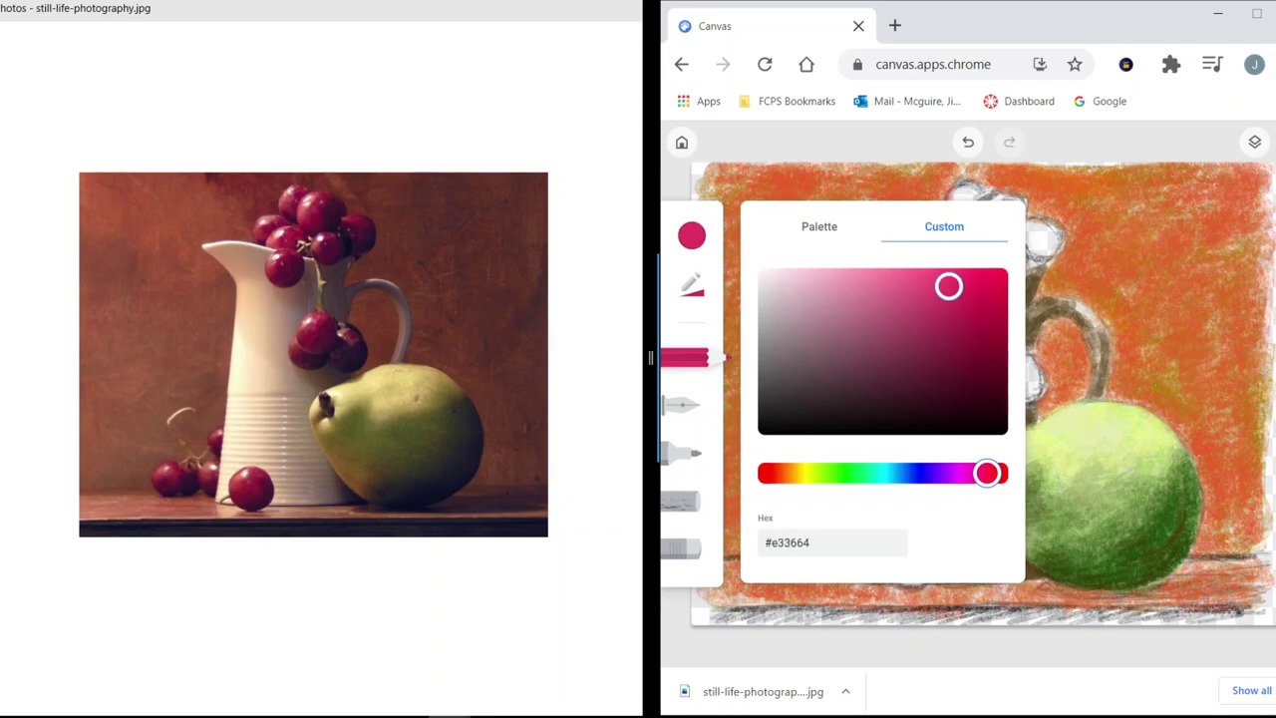
drag(948, 286, 947, 298)
key(Escape)
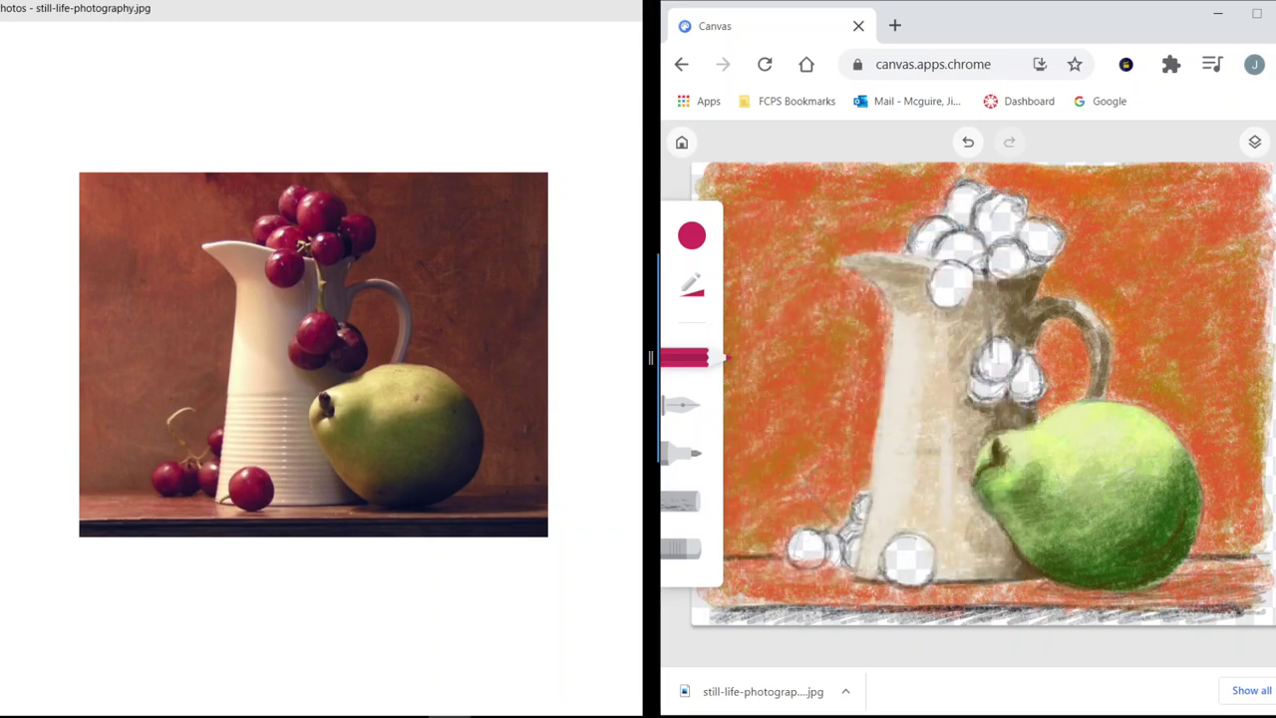
Lightly shade the cluster's far-left grape in pencil and switch to a small chalk with high opacity.
drag(933, 230, 921, 240)
click(683, 502)
click(692, 286)
drag(834, 262, 824, 262)
drag(882, 304, 941, 304)
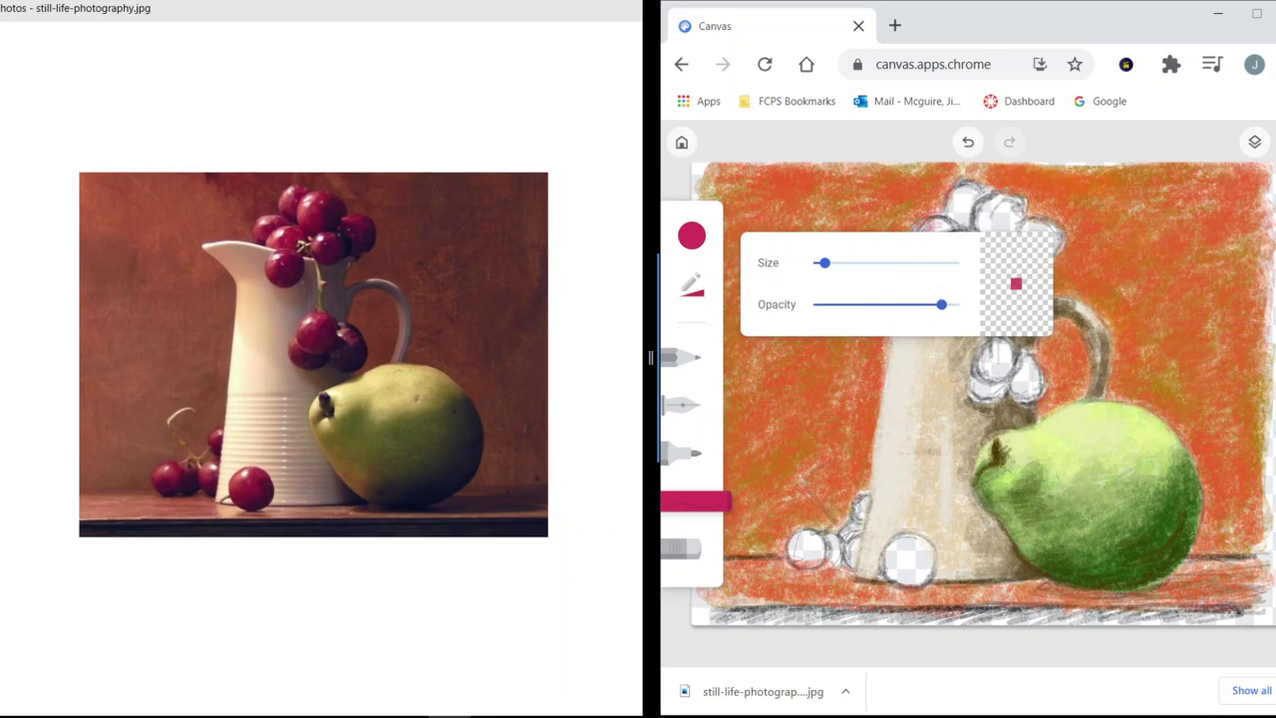
Fill the grapes on the table, on the jug's body and in the upper cluster with raspberry red chalk.
mouse_move(812, 541)
mouse_down()
mouse_move(798, 550)
mouse_move(820, 538)
mouse_move(812, 563)
mouse_move(834, 558)
mouse_move(857, 529)
mouse_move(853, 558)
mouse_move(863, 499)
mouse_up()
mouse_move(892, 548)
mouse_down()
mouse_move(915, 568)
mouse_move(889, 560)
mouse_move(922, 546)
mouse_move(923, 574)
mouse_move(893, 560)
mouse_move(921, 568)
mouse_move(905, 559)
mouse_move(925, 542)
mouse_move(927, 583)
mouse_move(911, 584)
mouse_up()
mouse_move(857, 530)
mouse_down()
mouse_move(848, 548)
mouse_move(831, 544)
mouse_move(828, 571)
mouse_up()
mouse_move(983, 349)
mouse_down()
mouse_move(1001, 371)
mouse_move(985, 364)
mouse_move(1007, 351)
mouse_move(993, 375)
mouse_move(1001, 343)
mouse_move(1008, 351)
mouse_move(981, 391)
mouse_move(1025, 386)
mouse_move(1020, 367)
mouse_move(1029, 397)
mouse_move(1036, 371)
mouse_move(1017, 393)
mouse_move(1036, 375)
mouse_up()
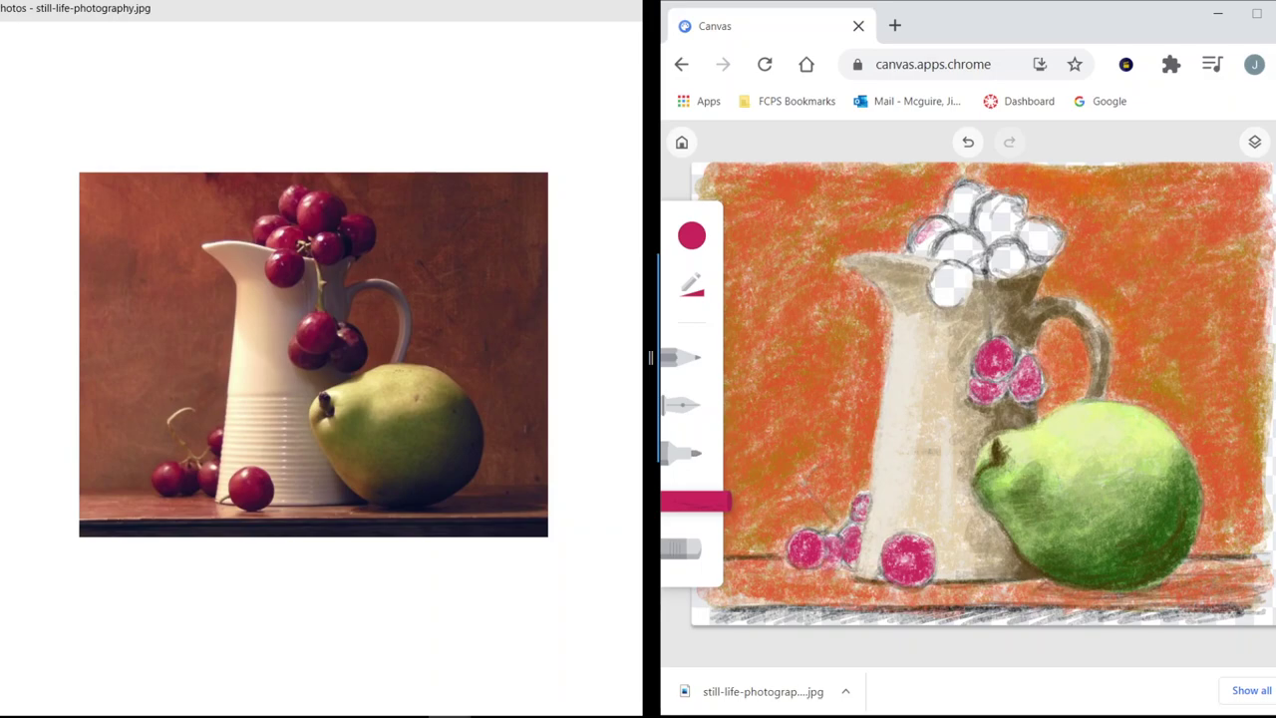
mouse_move(898, 557)
mouse_down()
mouse_move(905, 564)
mouse_move(917, 536)
mouse_up()
mouse_move(925, 243)
mouse_down()
mouse_move(942, 225)
mouse_move(915, 253)
mouse_move(969, 193)
mouse_move(963, 220)
mouse_move(969, 192)
mouse_move(957, 219)
mouse_move(1006, 197)
mouse_move(981, 226)
mouse_move(1009, 211)
mouse_move(1001, 235)
mouse_move(1013, 205)
mouse_move(991, 239)
mouse_move(949, 254)
mouse_move(975, 258)
mouse_move(951, 299)
mouse_move(945, 265)
mouse_move(971, 281)
mouse_move(1007, 269)
mouse_move(1013, 249)
mouse_move(993, 271)
mouse_move(1051, 229)
mouse_move(1003, 259)
mouse_move(999, 219)
mouse_move(959, 246)
mouse_up()
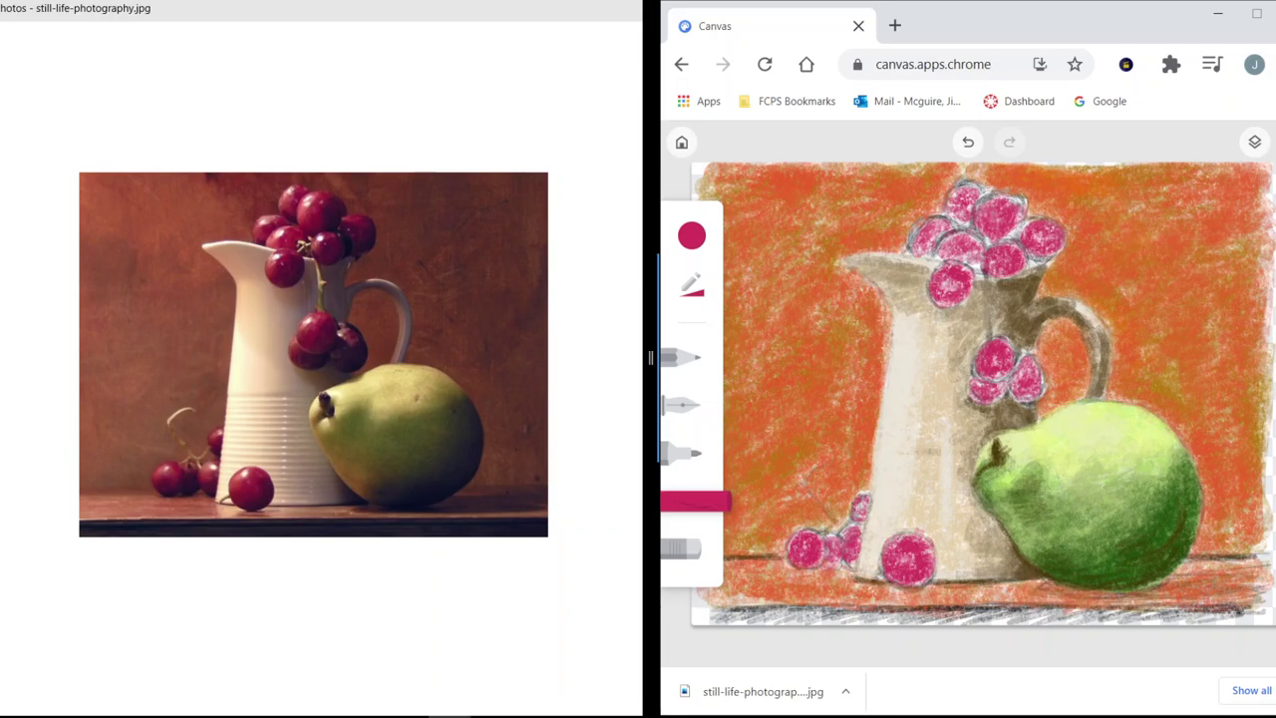
drag(949, 213, 967, 227)
Switch to the pencil with a dark wine red, #6e0d27, and raise its opacity to nearly full.
click(692, 236)
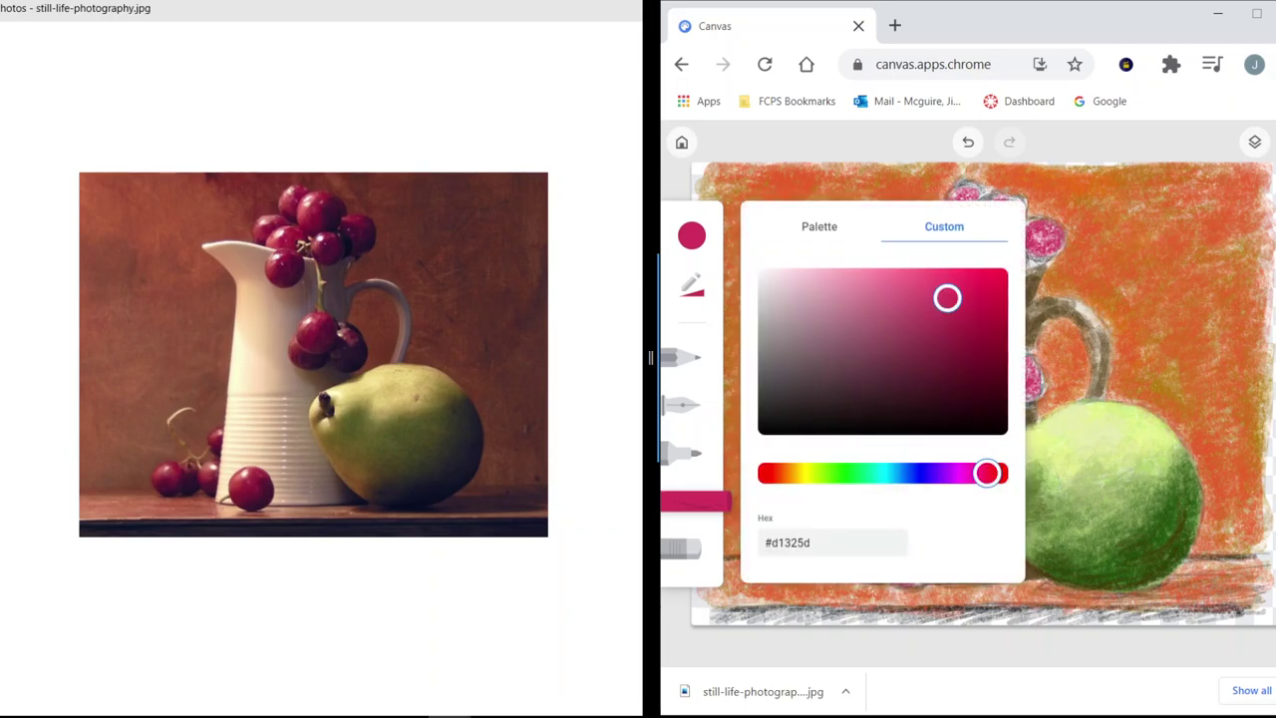
click(683, 357)
click(692, 235)
mouse_move(947, 298)
mouse_down()
mouse_move(951, 348)
mouse_move(978, 361)
mouse_up()
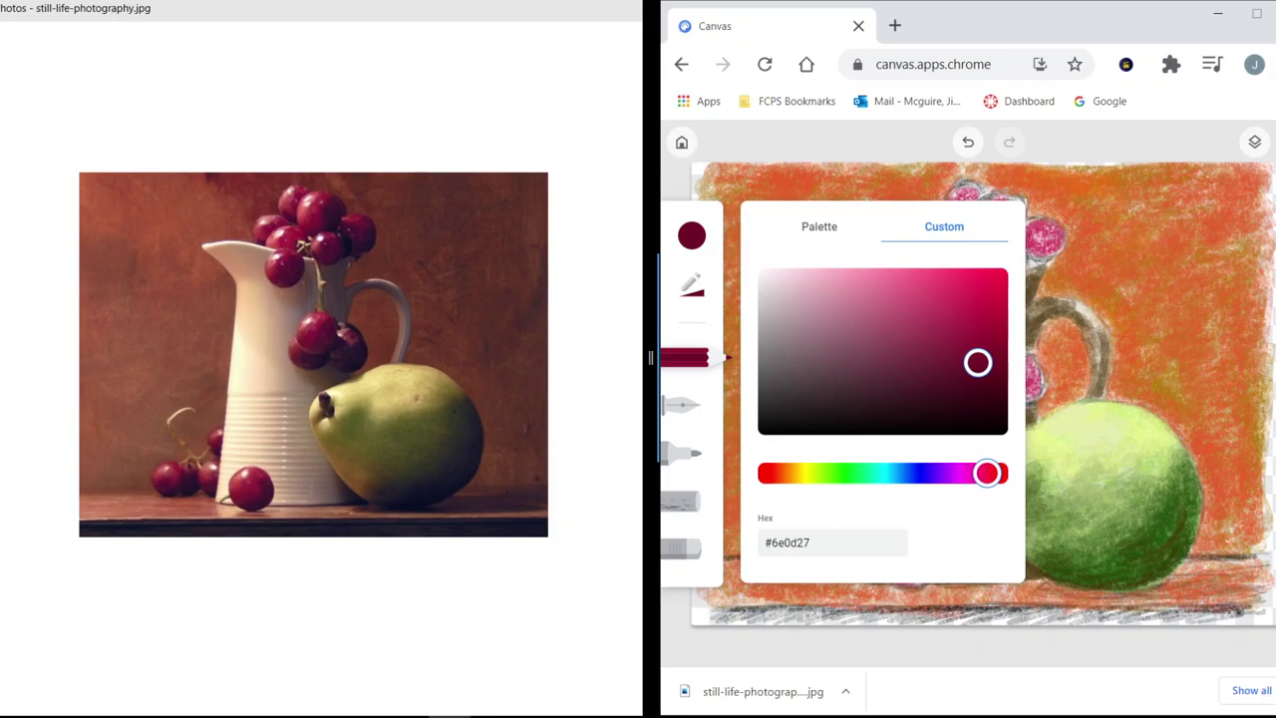
scroll(1092, 319, up, 6)
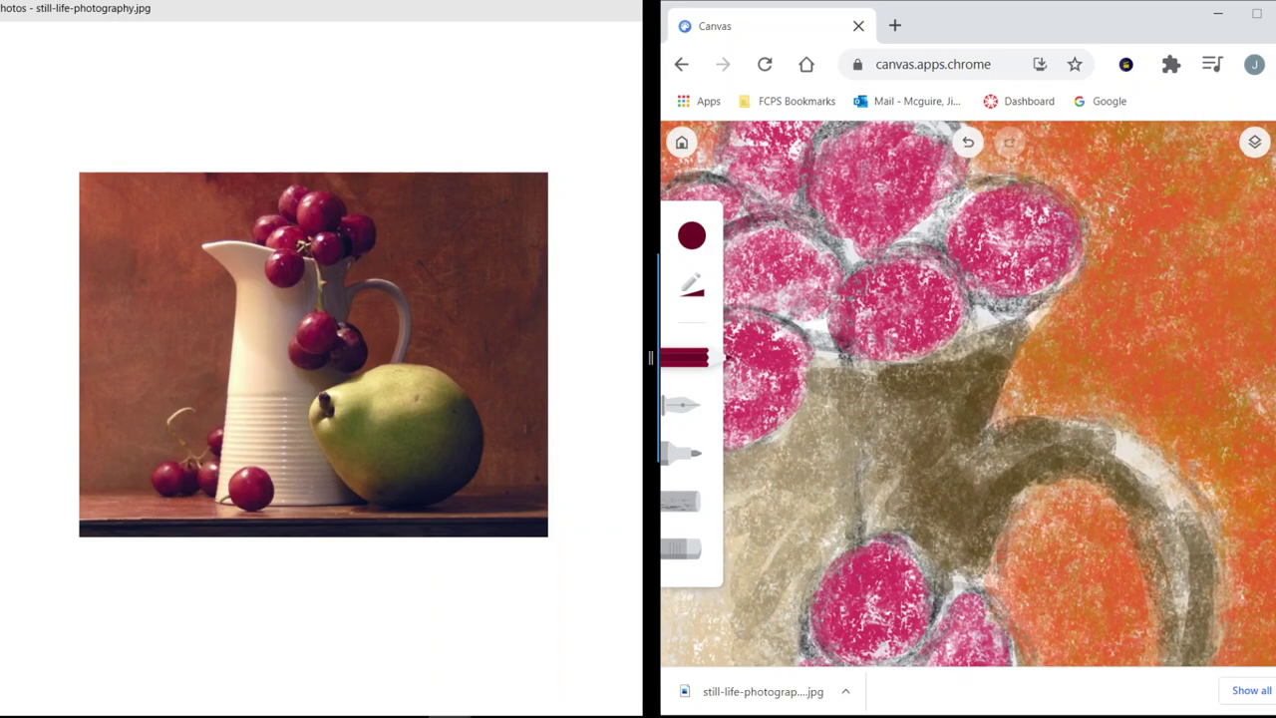
mouse_move(807, 319)
mouse_down()
mouse_move(822, 327)
mouse_move(829, 311)
mouse_move(789, 320)
mouse_move(823, 301)
mouse_up()
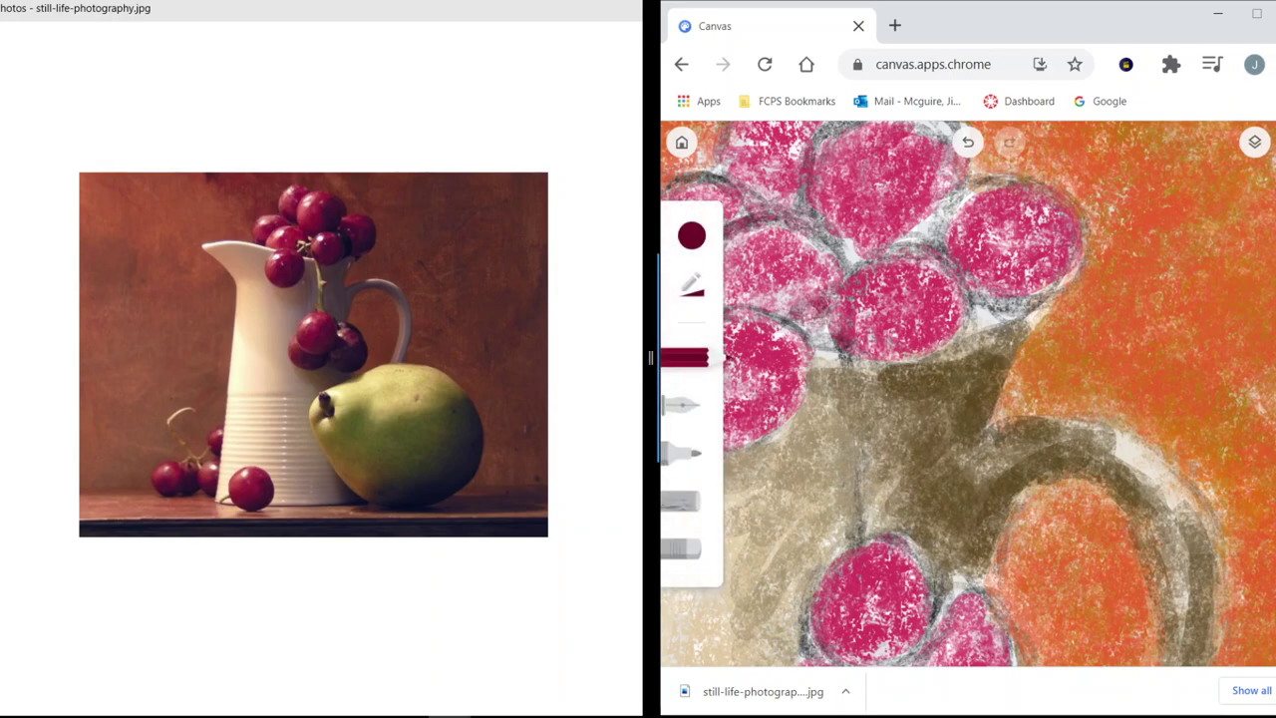
click(692, 284)
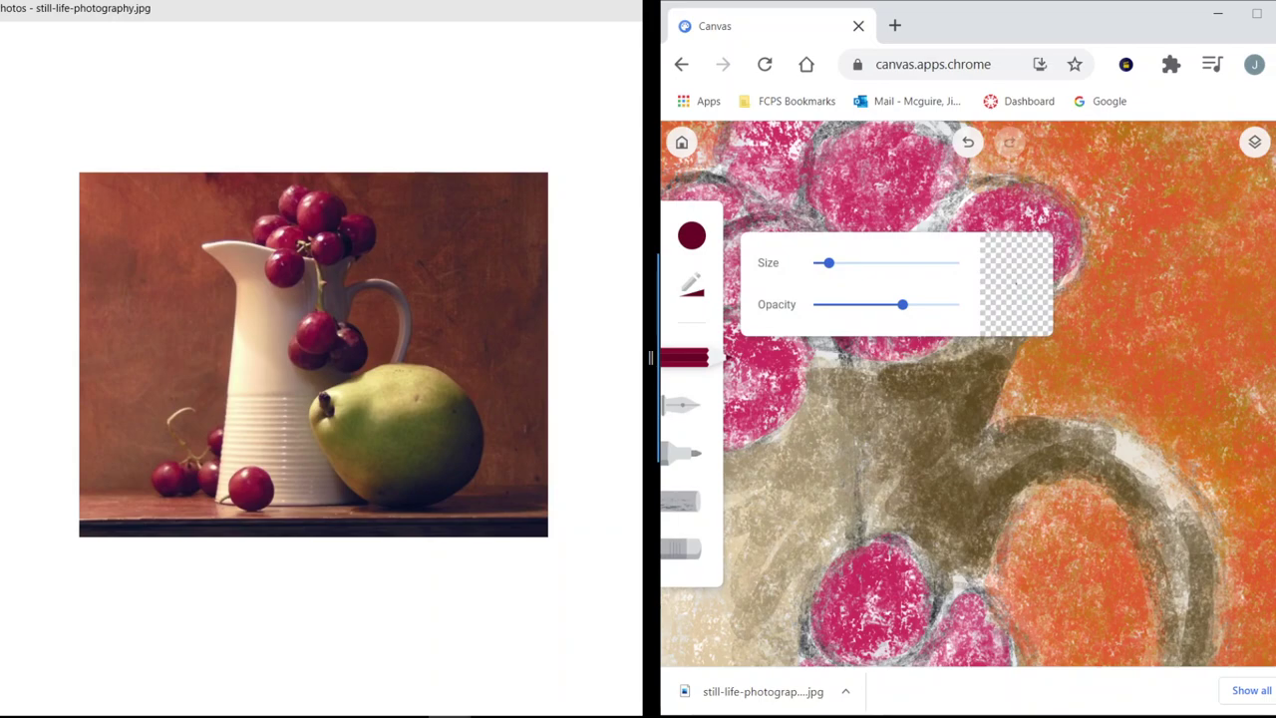
drag(926, 304, 949, 304)
click(692, 235)
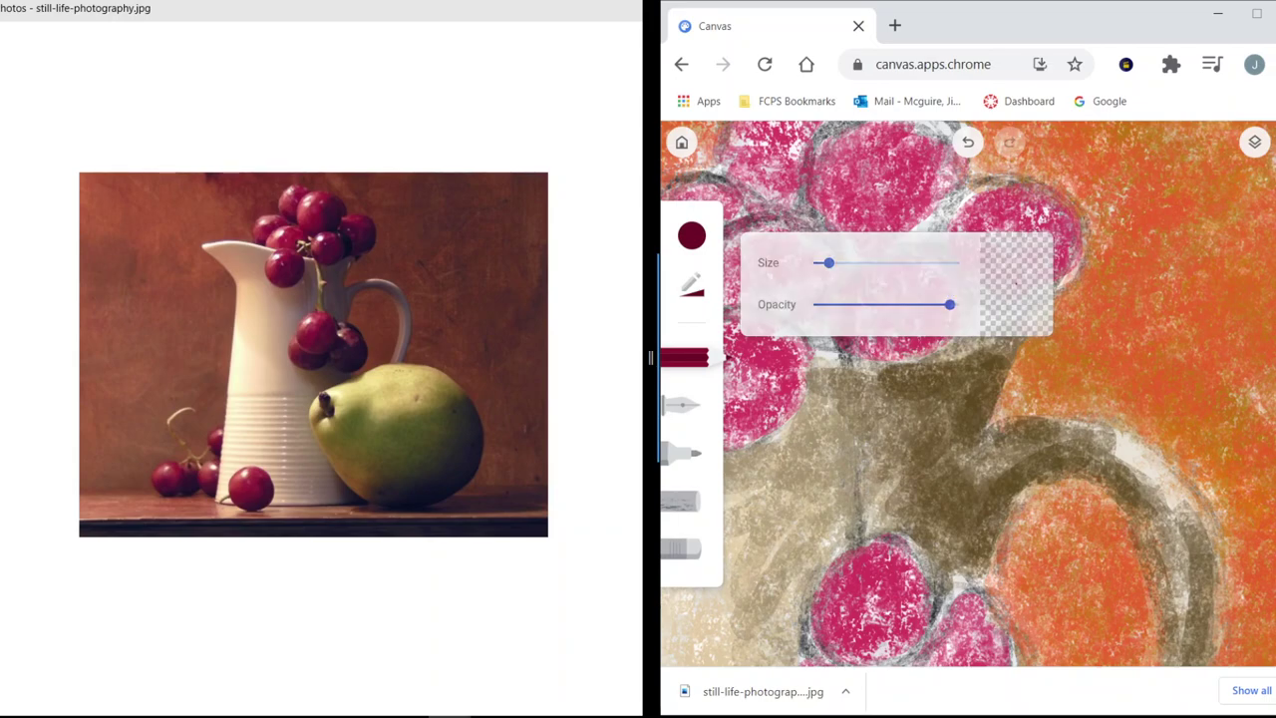
click(1057, 324)
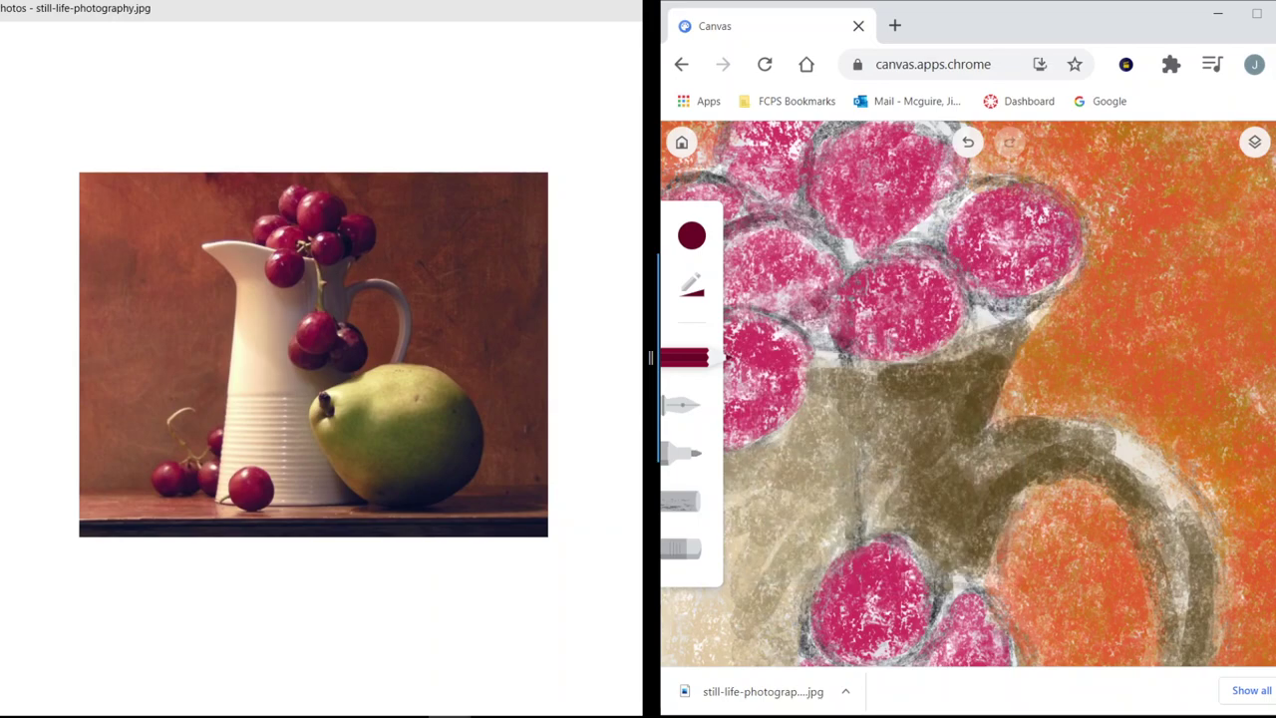
Shade the left side, bottom and right edge of the cluster's far-right grape in dark wine red.
mouse_move(958, 269)
mouse_down()
mouse_move(966, 230)
mouse_move(976, 319)
mouse_move(1037, 295)
mouse_move(972, 294)
mouse_move(1015, 289)
mouse_move(1060, 262)
mouse_move(1037, 299)
mouse_move(1078, 256)
mouse_move(971, 307)
mouse_move(983, 274)
mouse_move(1013, 267)
mouse_move(977, 267)
mouse_move(1050, 256)
mouse_move(981, 239)
mouse_move(1033, 256)
mouse_move(959, 213)
mouse_move(977, 260)
mouse_up()
drag(961, 212, 969, 241)
drag(1063, 232, 1019, 257)
mouse_move(1066, 191)
mouse_down()
mouse_move(1051, 206)
mouse_move(1029, 197)
mouse_move(1073, 217)
mouse_move(1074, 251)
mouse_move(993, 246)
mouse_move(979, 207)
mouse_move(971, 214)
mouse_move(1023, 241)
mouse_move(977, 311)
mouse_move(945, 323)
mouse_up()
Shade the sides, bottom and upper edge of the grape at the jug's rim beside the far-right one.
mouse_move(951, 279)
mouse_down()
mouse_move(951, 323)
mouse_move(921, 356)
mouse_up()
mouse_move(961, 317)
mouse_down()
mouse_move(932, 355)
mouse_move(947, 343)
mouse_up()
mouse_move(962, 295)
mouse_down()
mouse_move(949, 343)
mouse_move(853, 355)
mouse_up()
mouse_move(828, 309)
mouse_down()
mouse_move(869, 351)
mouse_move(835, 345)
mouse_up()
drag(872, 299, 837, 347)
drag(923, 337, 864, 348)
mouse_move(937, 303)
mouse_down()
mouse_move(899, 343)
mouse_move(860, 335)
mouse_up()
drag(881, 289, 847, 332)
drag(878, 265, 839, 311)
drag(892, 241, 856, 257)
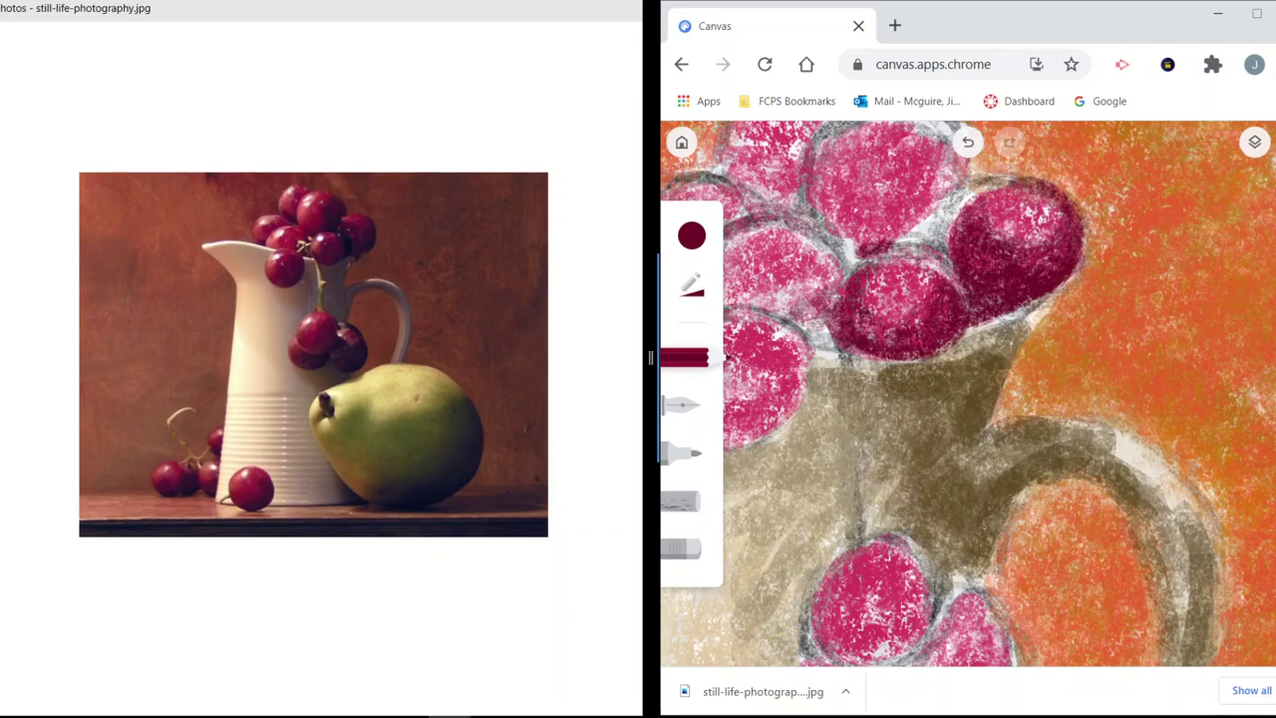
Shade the right side and bottom of the cluster's large upper grape with dark wine red pencil.
drag(921, 212, 909, 241)
drag(963, 204, 945, 247)
mouse_move(955, 183)
mouse_down()
mouse_move(929, 213)
mouse_move(927, 241)
mouse_move(919, 221)
mouse_up()
mouse_move(951, 159)
mouse_down()
mouse_move(921, 199)
mouse_move(939, 181)
mouse_move(919, 184)
mouse_up()
mouse_move(947, 135)
mouse_down()
mouse_move(917, 173)
mouse_move(929, 142)
mouse_move(889, 141)
mouse_move(885, 199)
mouse_move(903, 211)
mouse_move(885, 249)
mouse_move(914, 248)
mouse_up()
drag(935, 221, 930, 243)
mouse_move(955, 199)
mouse_down()
mouse_move(938, 221)
mouse_move(883, 239)
mouse_up()
mouse_move(903, 197)
mouse_down()
mouse_move(874, 243)
mouse_move(865, 234)
mouse_up()
mouse_move(903, 157)
mouse_down()
mouse_move(889, 189)
mouse_move(907, 189)
mouse_move(888, 225)
mouse_move(852, 248)
mouse_move(861, 259)
mouse_move(835, 264)
mouse_move(823, 249)
mouse_move(848, 261)
mouse_move(843, 245)
mouse_move(823, 235)
mouse_move(847, 235)
mouse_up()
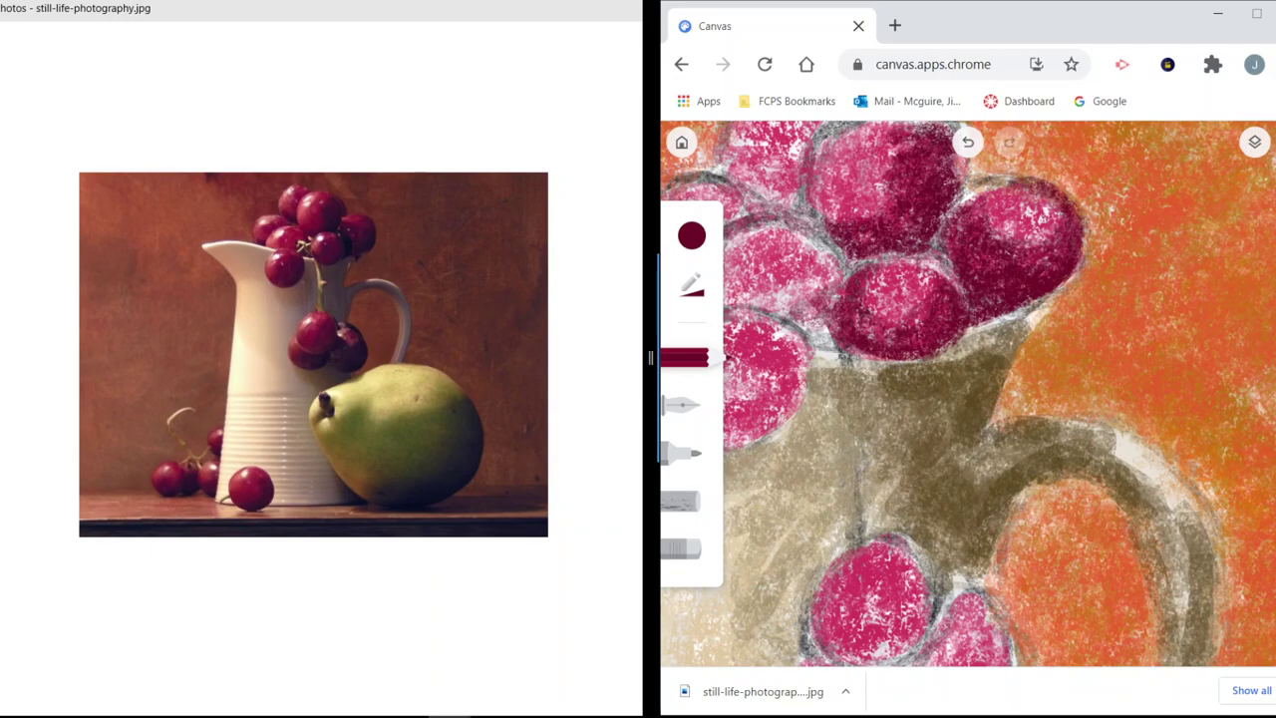
Touch up the rim grape's left side and extend the large upper grape's dark shading around its right and top edges.
mouse_move(865, 305)
mouse_down()
mouse_move(848, 332)
mouse_move(857, 339)
mouse_up()
scroll(968, 394, down, 5)
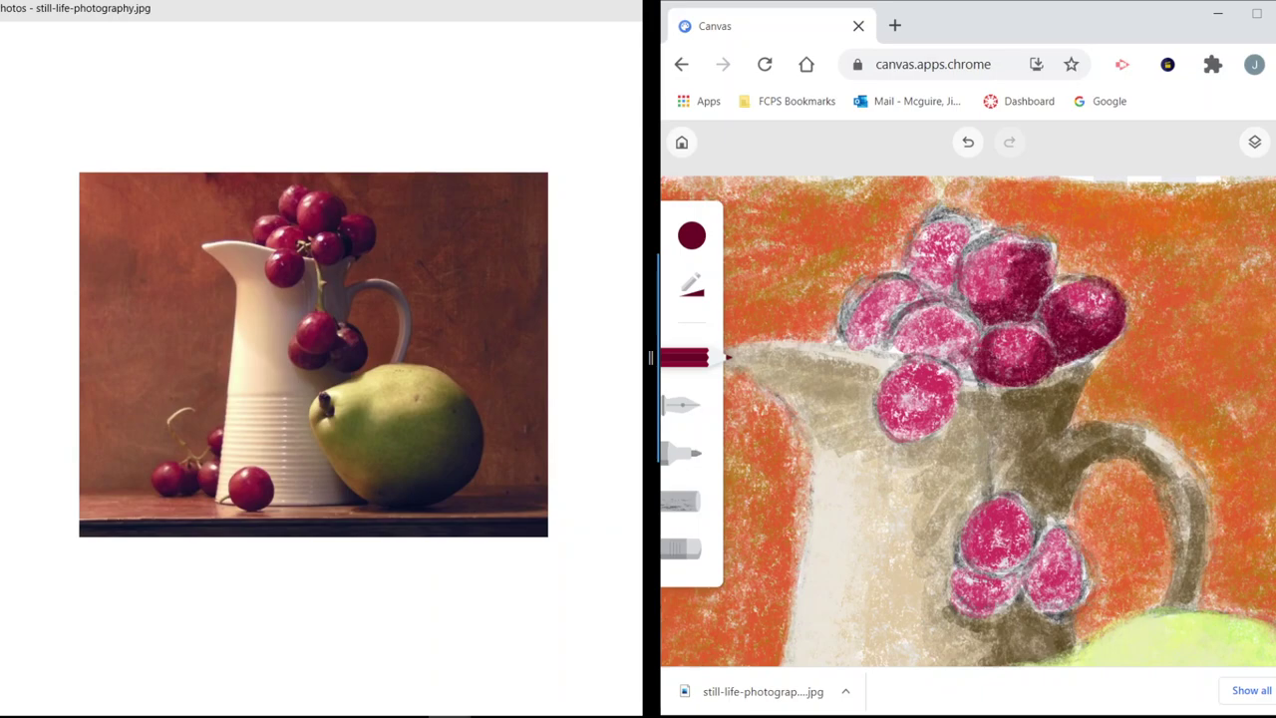
drag(1059, 287, 1047, 301)
mouse_move(1055, 259)
mouse_down()
mouse_move(1051, 277)
mouse_move(1058, 256)
mouse_move(1035, 244)
mouse_up()
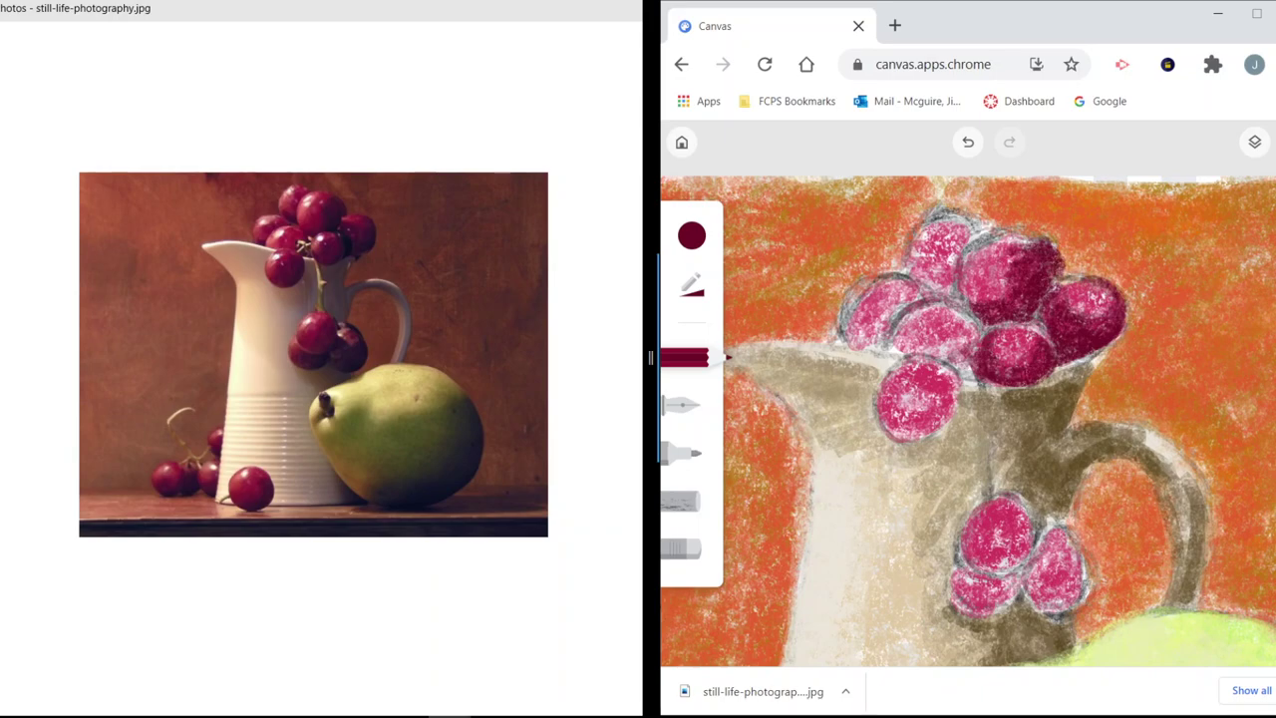
mouse_move(1033, 235)
mouse_down()
mouse_move(997, 245)
mouse_move(994, 227)
mouse_move(1021, 244)
mouse_move(973, 239)
mouse_move(951, 261)
mouse_move(963, 246)
mouse_move(952, 255)
mouse_move(945, 226)
mouse_move(949, 293)
mouse_up()
Shade the cluster's top-left, far-left and middle grapes and the one hanging over the jug's rim in dark wine red.
mouse_move(953, 242)
mouse_down()
mouse_move(937, 261)
mouse_move(931, 251)
mouse_move(915, 283)
mouse_move(926, 293)
mouse_up()
mouse_move(875, 335)
mouse_down()
mouse_move(844, 351)
mouse_move(877, 347)
mouse_move(870, 335)
mouse_move(890, 311)
mouse_move(873, 333)
mouse_move(837, 337)
mouse_move(854, 333)
mouse_up()
mouse_move(866, 307)
mouse_down()
mouse_move(849, 321)
mouse_move(869, 319)
mouse_move(892, 355)
mouse_move(959, 345)
mouse_move(963, 358)
mouse_move(971, 344)
mouse_move(947, 339)
mouse_move(963, 325)
mouse_move(951, 297)
mouse_up()
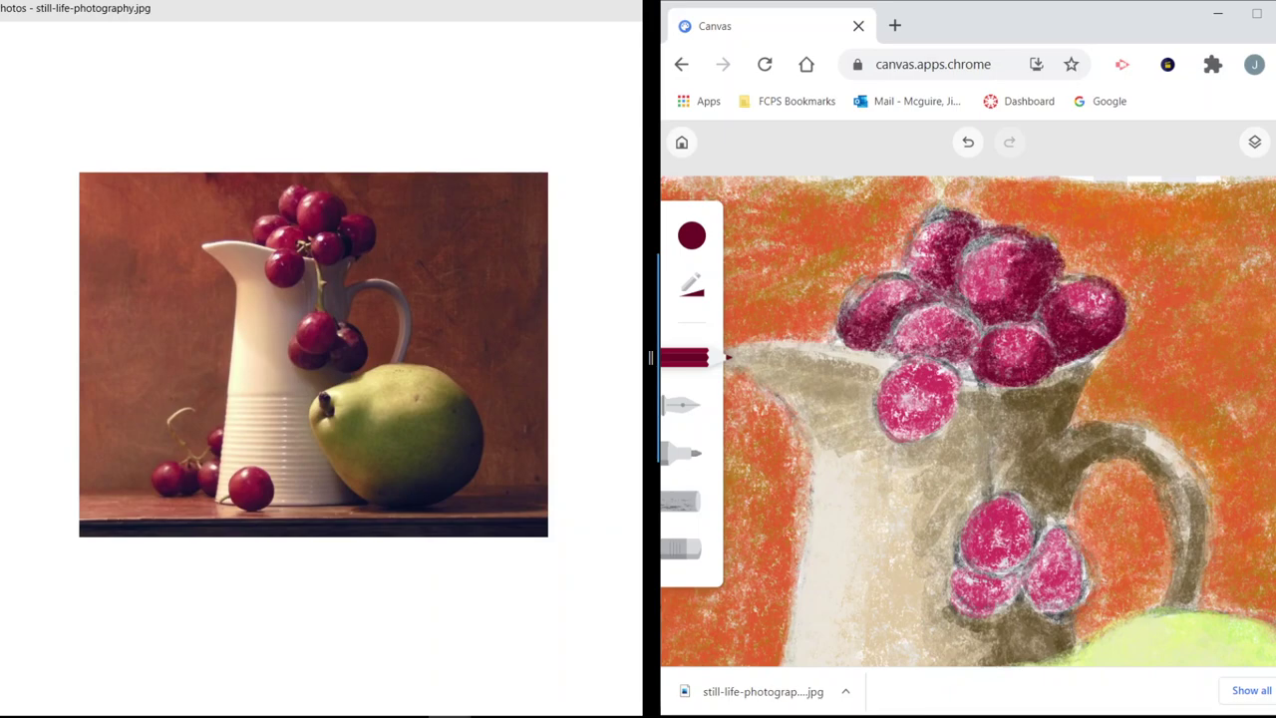
mouse_move(973, 367)
mouse_down()
mouse_move(954, 375)
mouse_move(971, 365)
mouse_up()
mouse_move(921, 425)
mouse_down()
mouse_move(941, 389)
mouse_move(943, 416)
mouse_move(951, 383)
mouse_move(942, 373)
mouse_move(909, 427)
mouse_move(888, 421)
mouse_move(913, 435)
mouse_move(886, 425)
mouse_move(939, 419)
mouse_move(909, 432)
mouse_move(884, 414)
mouse_move(894, 431)
mouse_move(887, 415)
mouse_move(921, 417)
mouse_move(935, 397)
mouse_move(881, 393)
mouse_move(889, 380)
mouse_move(918, 405)
mouse_up()
mouse_move(935, 344)
mouse_down()
mouse_move(938, 333)
mouse_move(963, 341)
mouse_move(961, 323)
mouse_move(911, 335)
mouse_move(953, 387)
mouse_up()
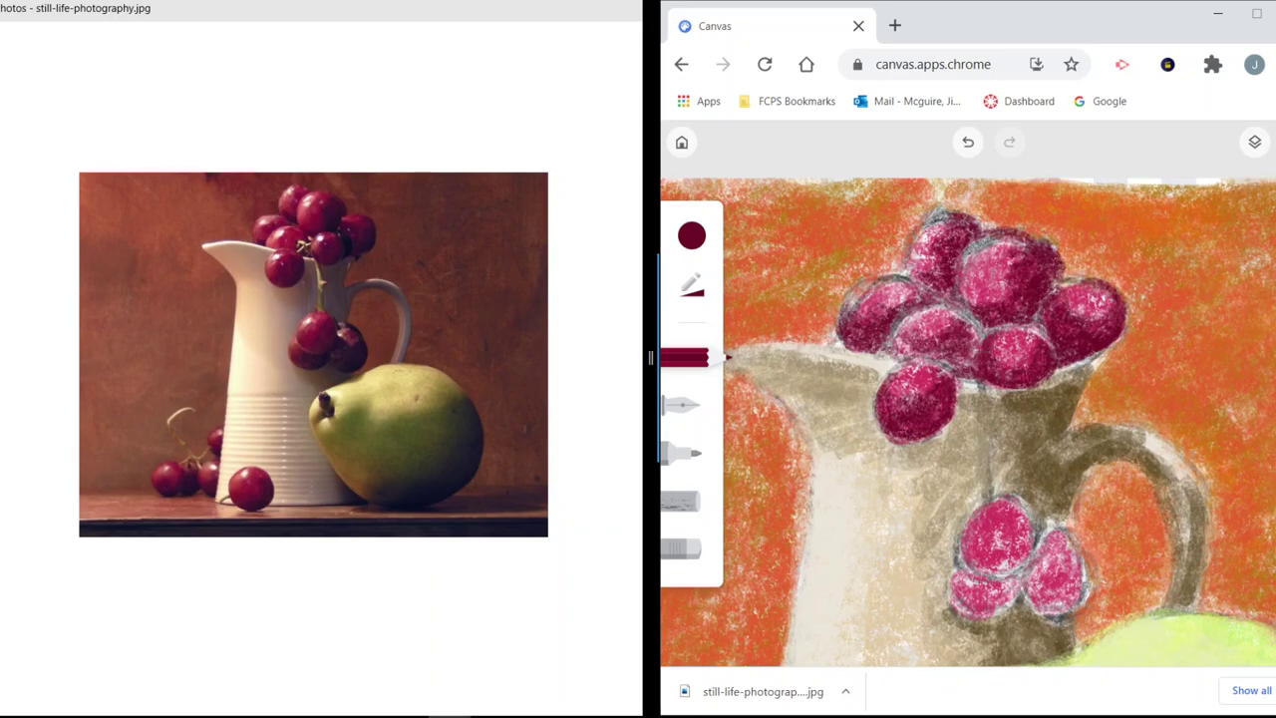
Shade the three grapes hanging against the jug's body with dark wine red pencil.
scroll(968, 422, down, 3)
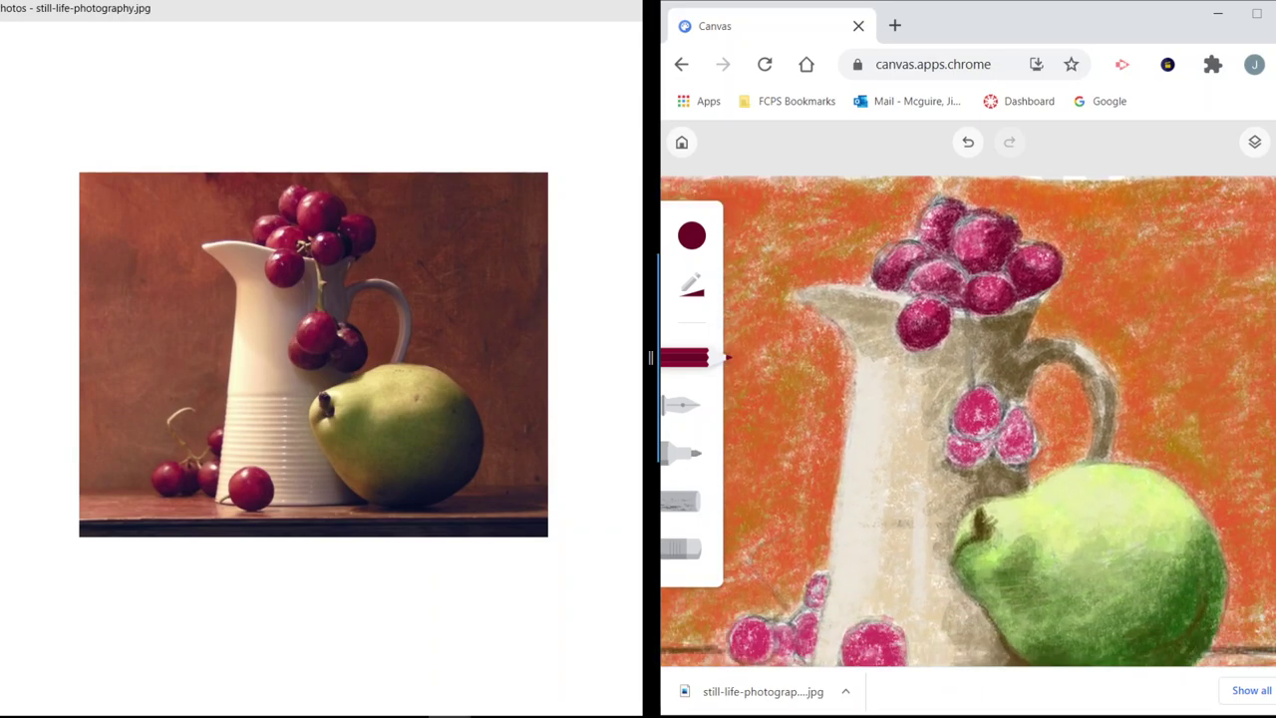
mouse_move(987, 392)
mouse_down()
mouse_move(1001, 410)
mouse_move(993, 428)
mouse_move(964, 432)
mouse_move(975, 439)
mouse_up()
mouse_move(1003, 411)
mouse_down()
mouse_move(975, 441)
mouse_move(999, 437)
mouse_up()
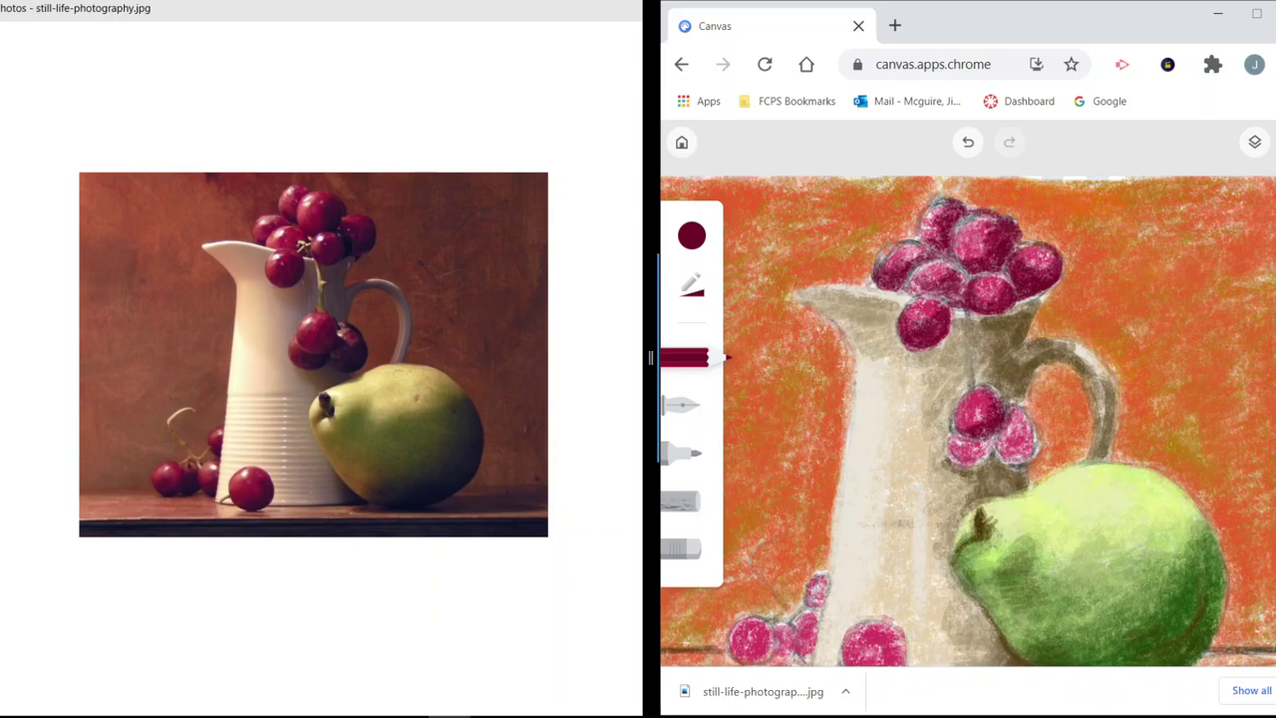
drag(1001, 433, 997, 446)
drag(998, 445, 1007, 458)
drag(1031, 452, 1023, 451)
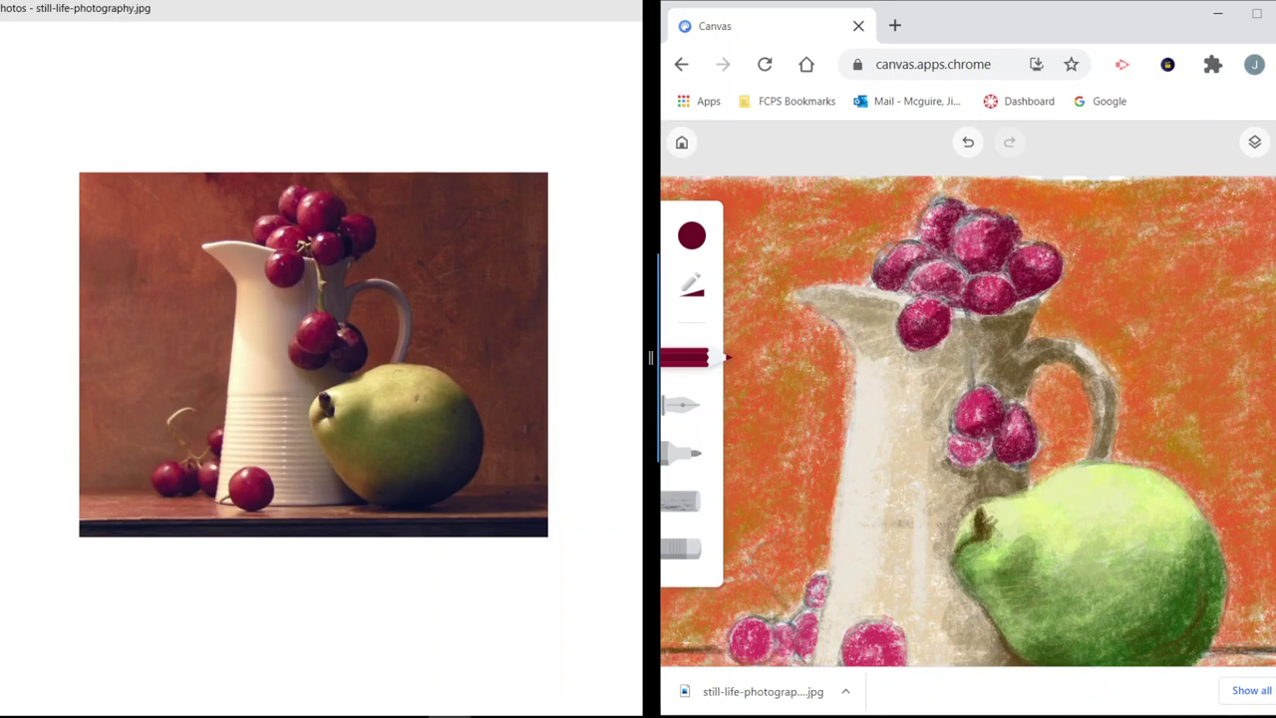
mouse_move(987, 441)
mouse_down()
mouse_move(976, 461)
mouse_move(985, 445)
mouse_move(960, 461)
mouse_up()
Shade the small group of grapes on the table and the single grape in front of the jug in dark wine red.
scroll(967, 419, down, 3)
scroll(967, 419, up, 1)
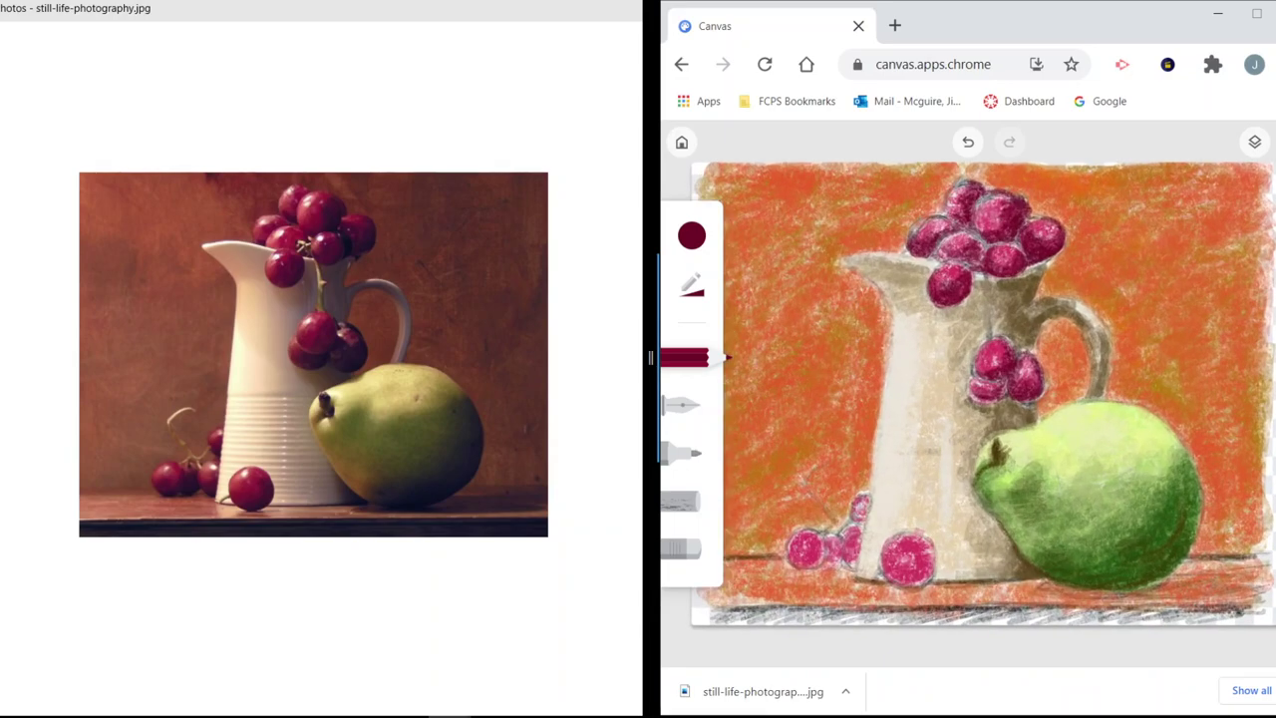
drag(837, 541, 822, 561)
drag(790, 547, 794, 559)
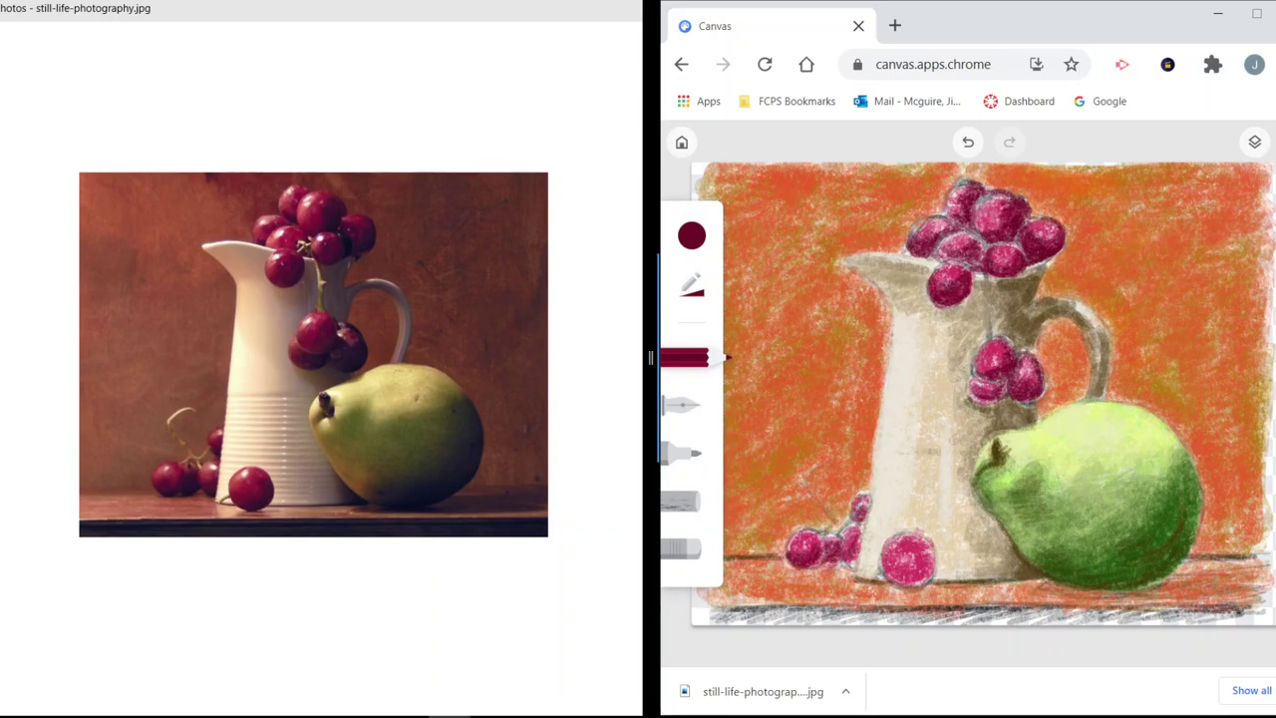
mouse_move(918, 560)
mouse_down()
mouse_move(909, 581)
mouse_move(929, 546)
mouse_move(933, 556)
mouse_up()
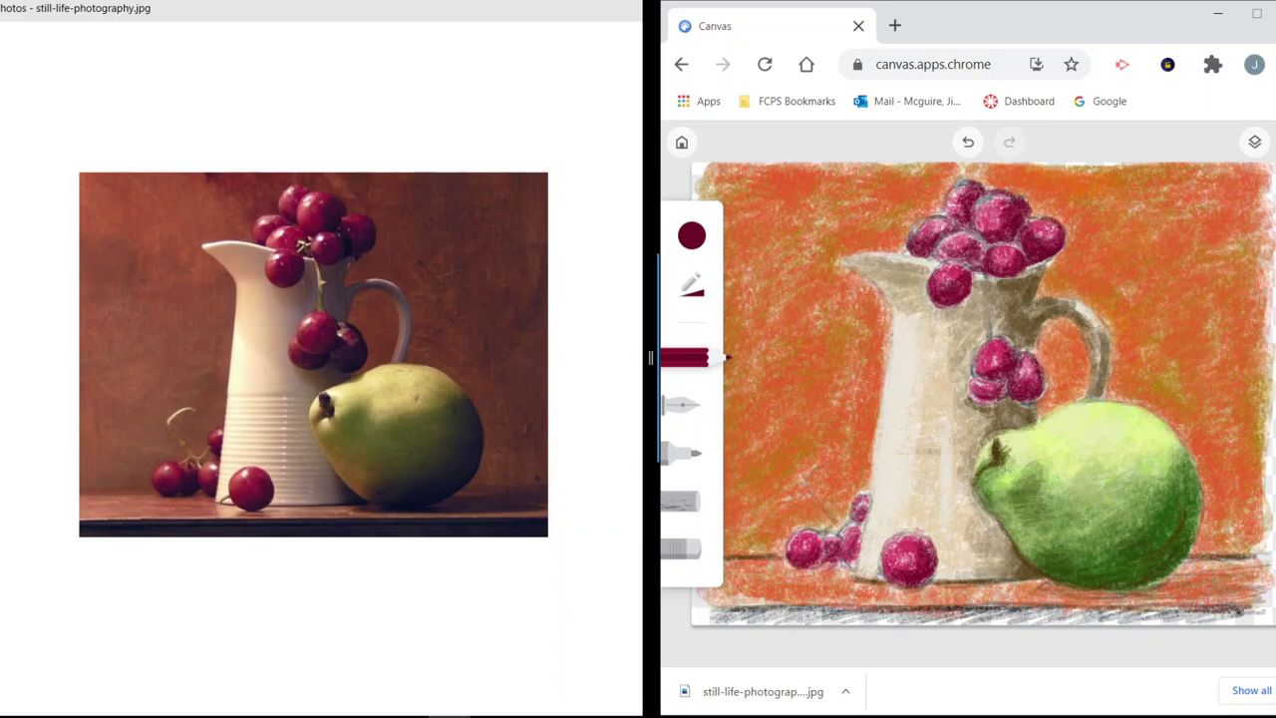
Set the pencil colour to a pale pink, #efb0c0.
click(692, 236)
click(802, 280)
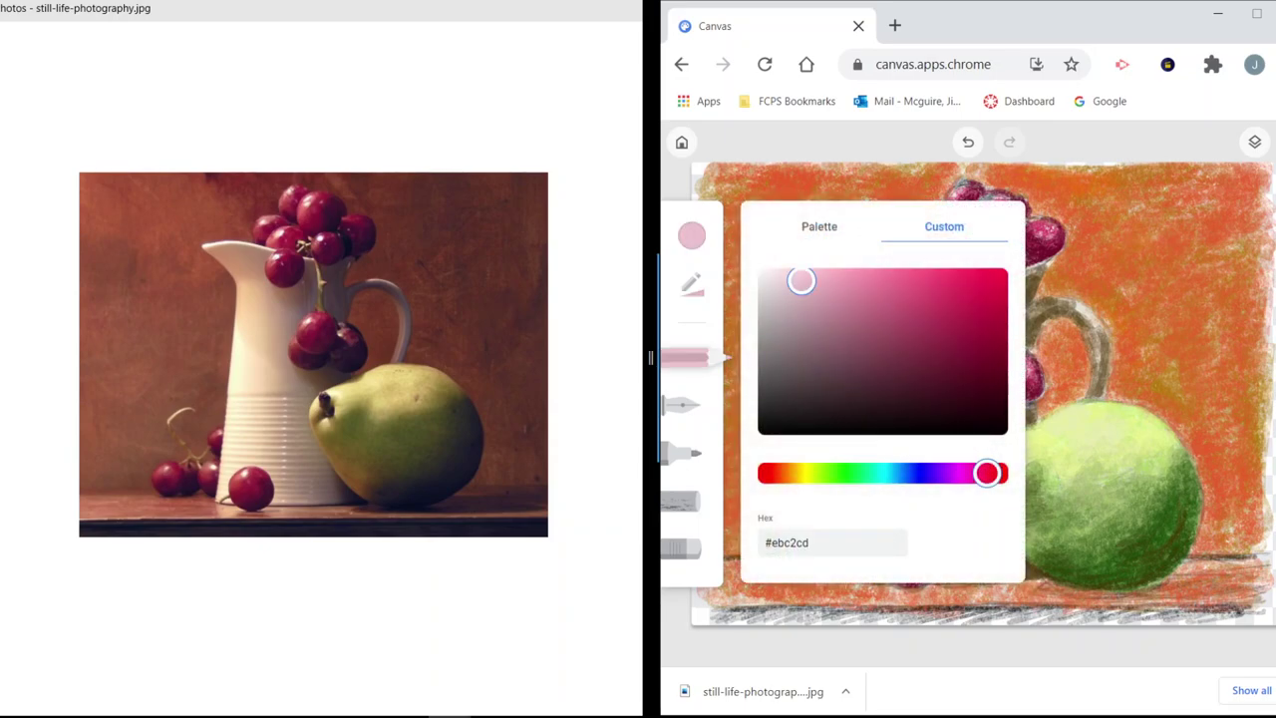
drag(800, 281, 822, 279)
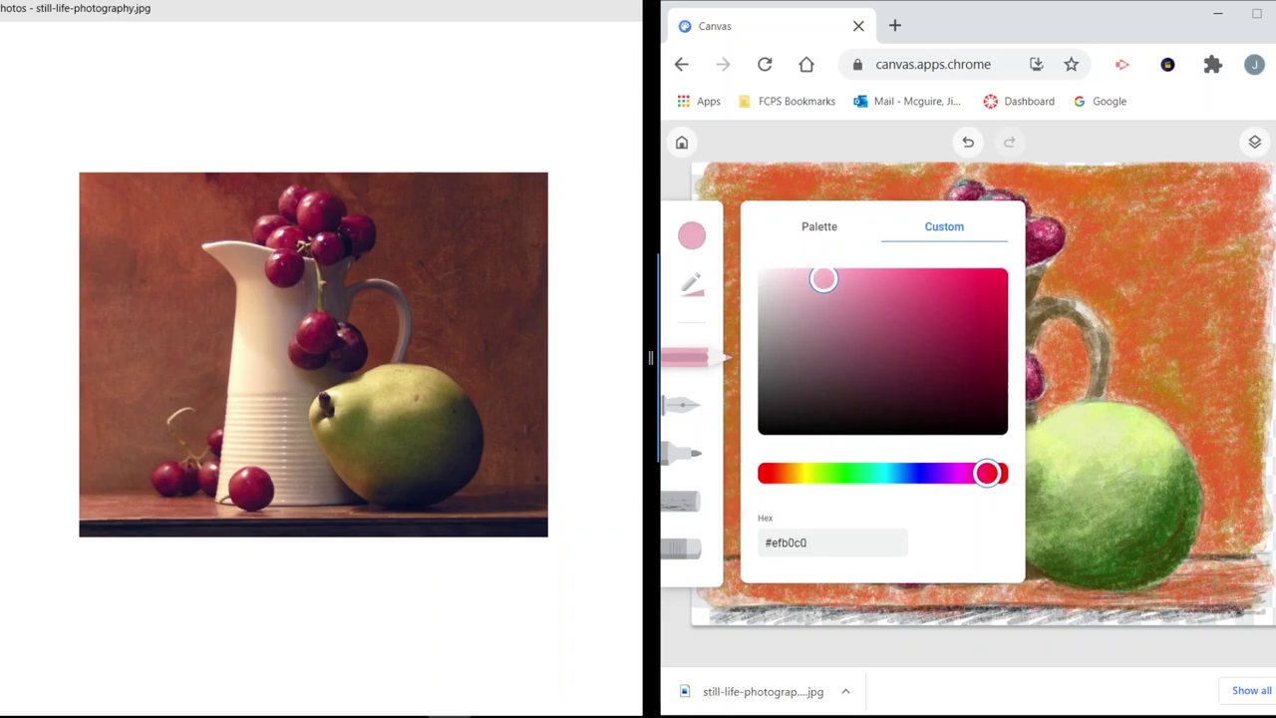
scroll(1146, 399, up, 1)
scroll(1146, 399, left, 1)
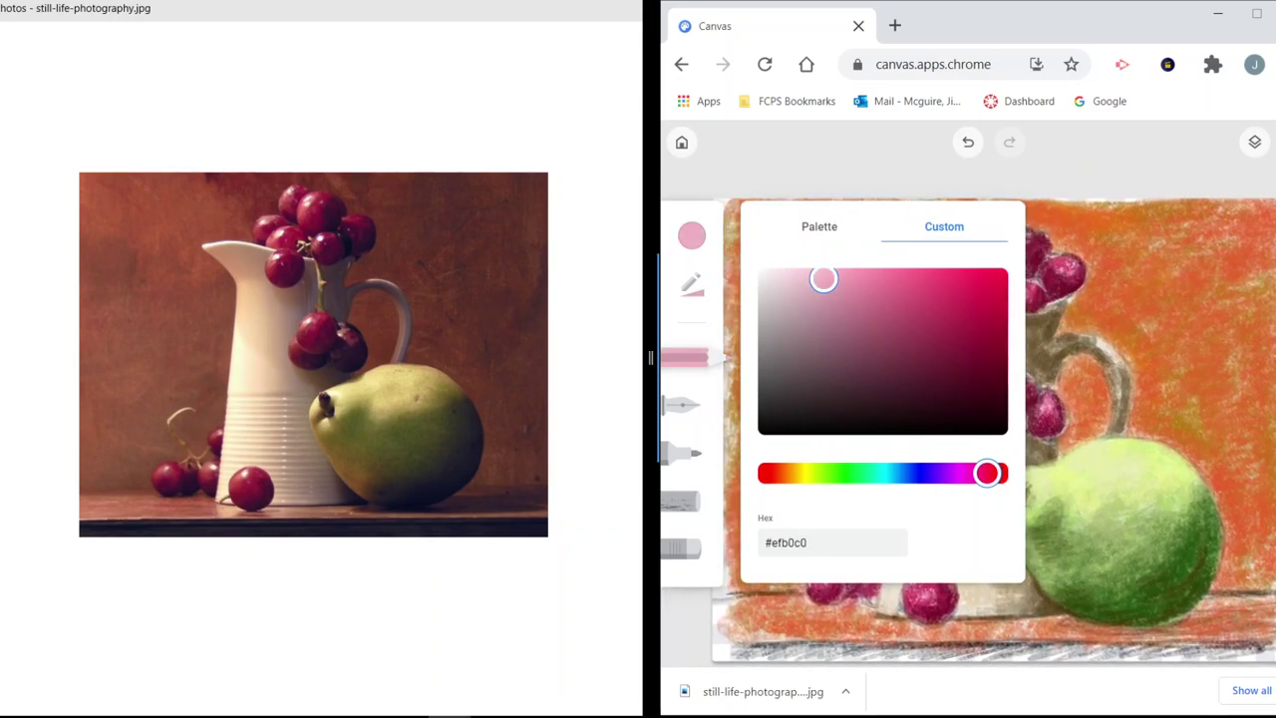
key(Escape)
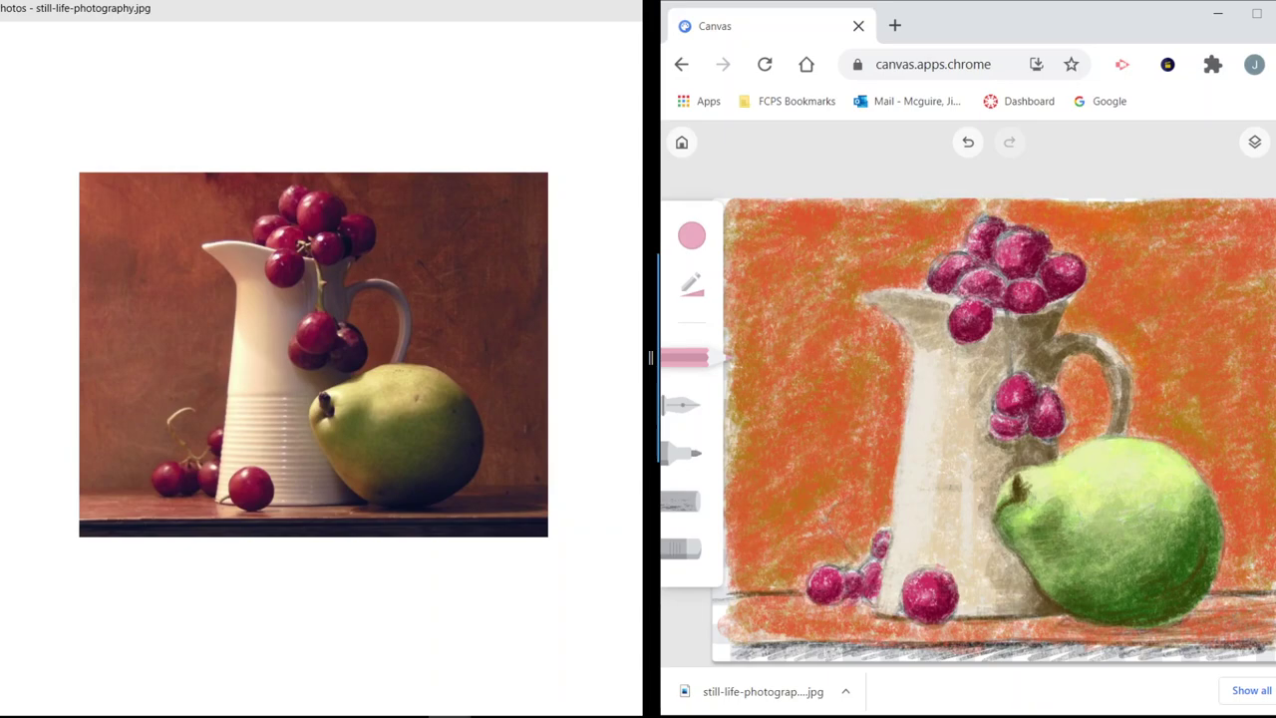
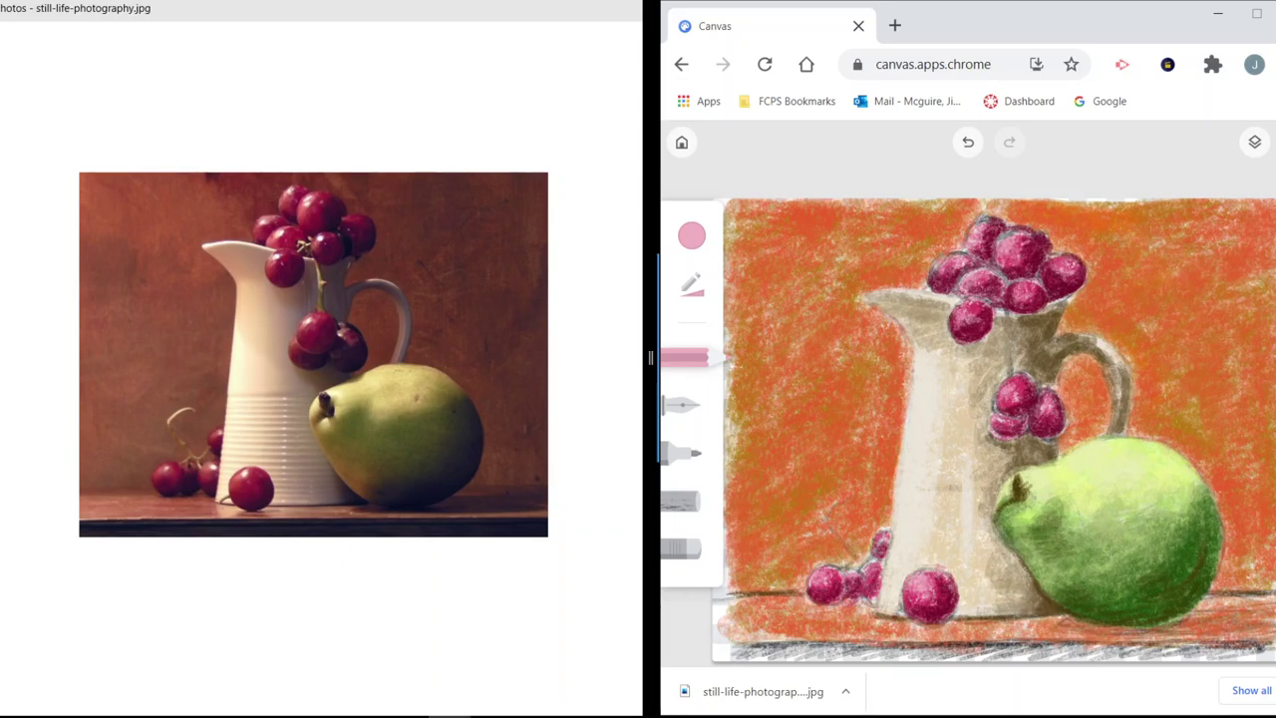
Set the pencil colour to black.
click(692, 235)
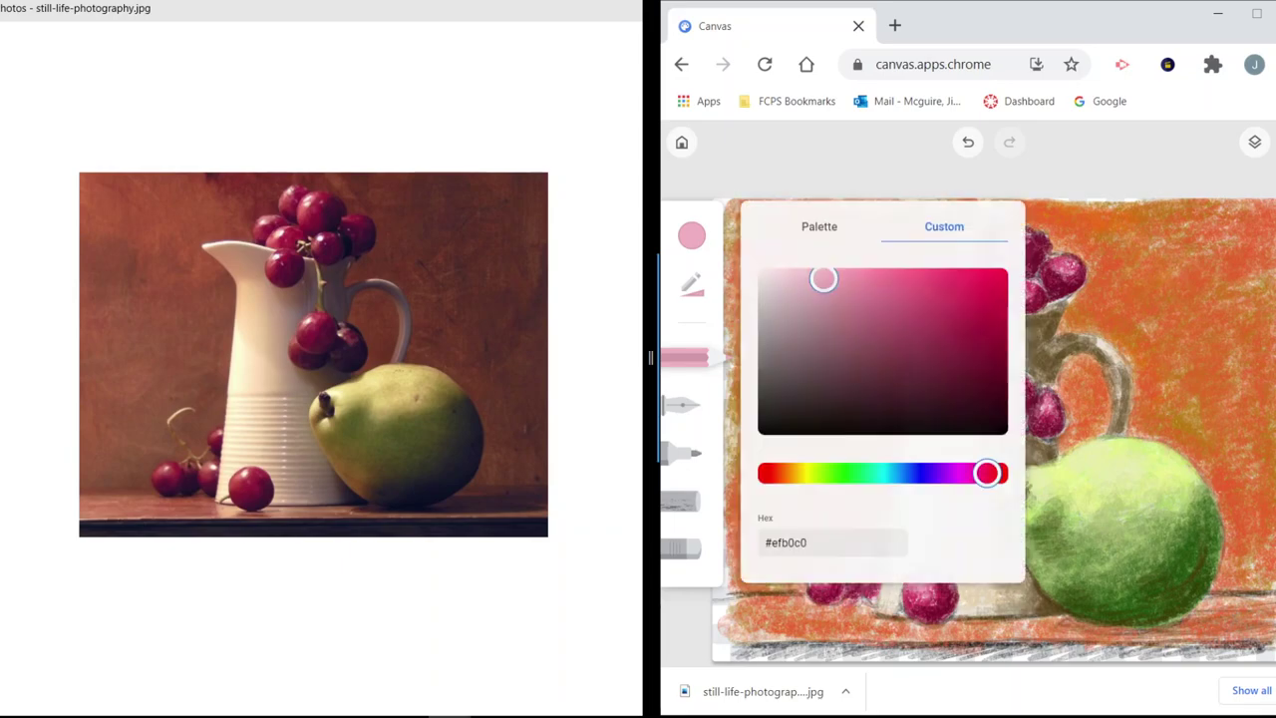
drag(986, 421, 988, 429)
click(1106, 299)
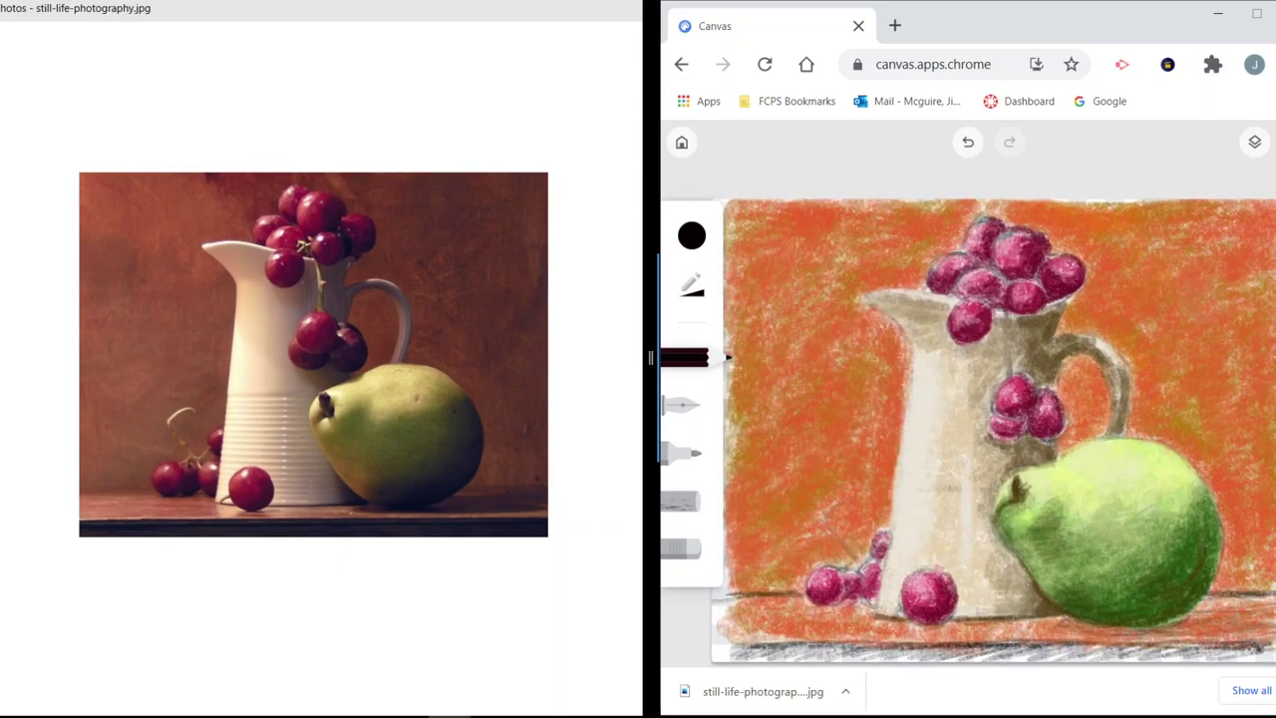
Ink thin black pen accents in the gaps and along the edges of the upper grape cluster, using a reduced pen size.
scroll(1092, 306, up, 4)
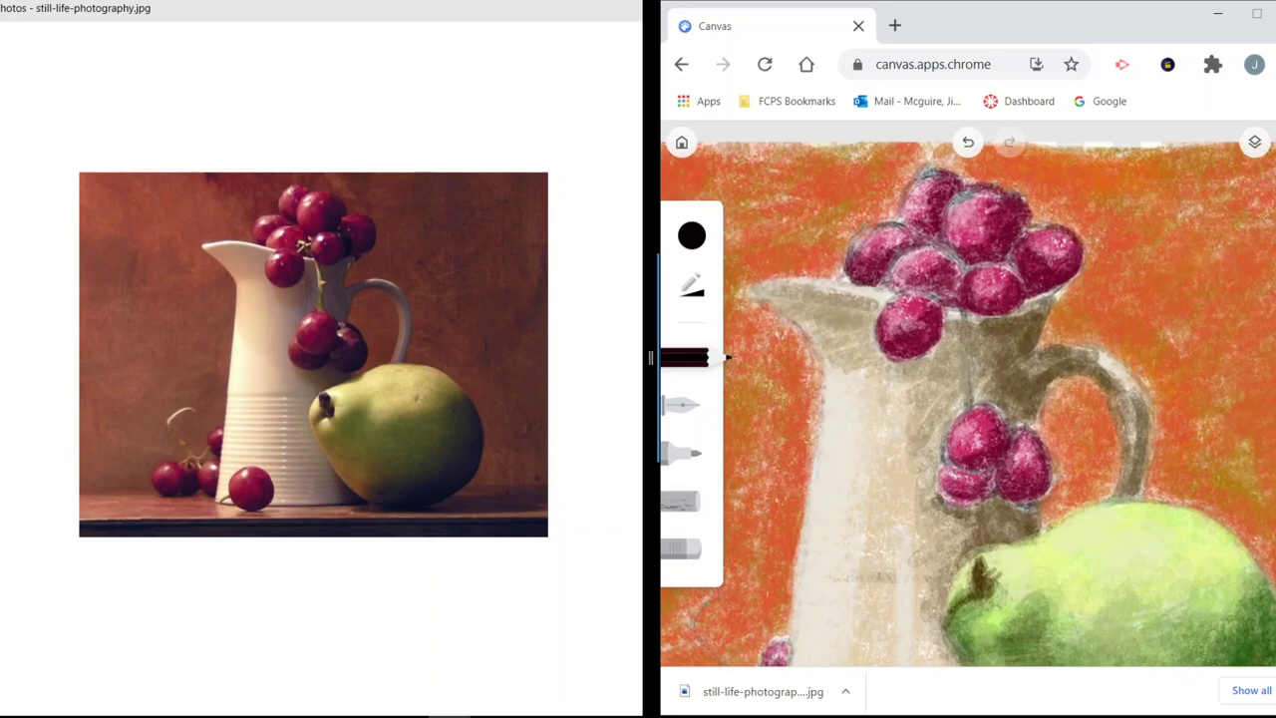
click(692, 285)
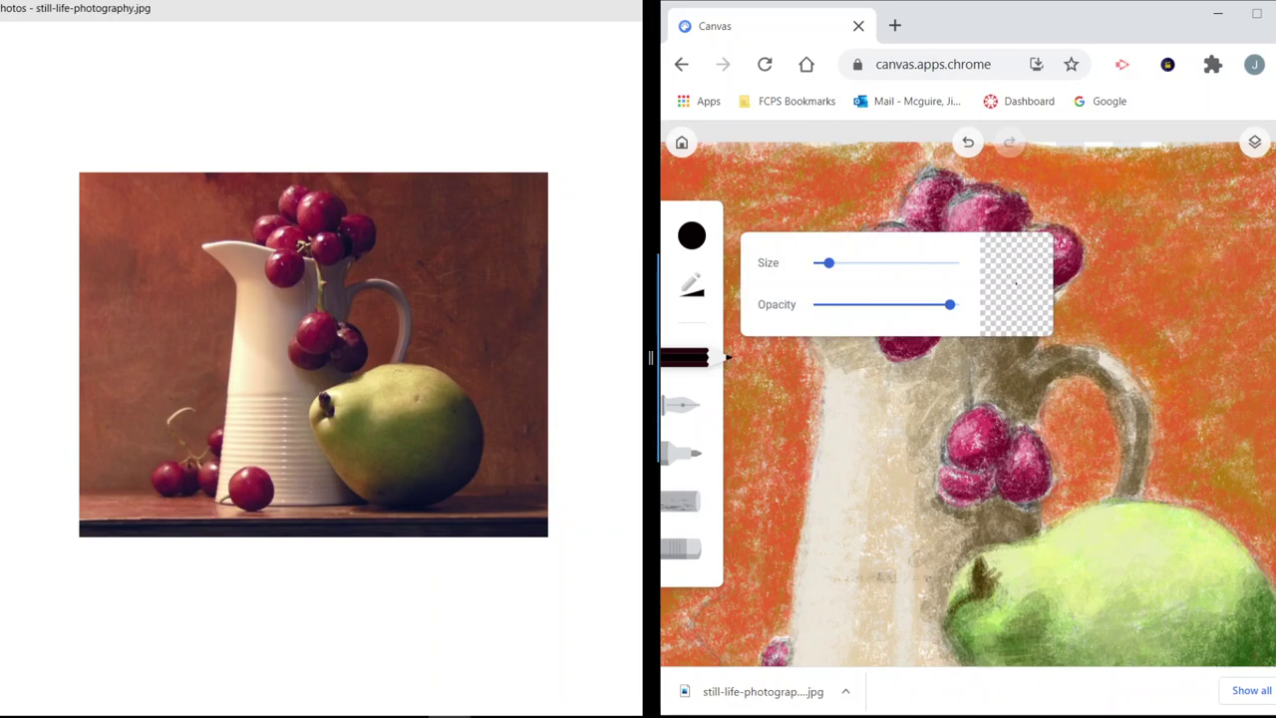
click(683, 405)
click(692, 286)
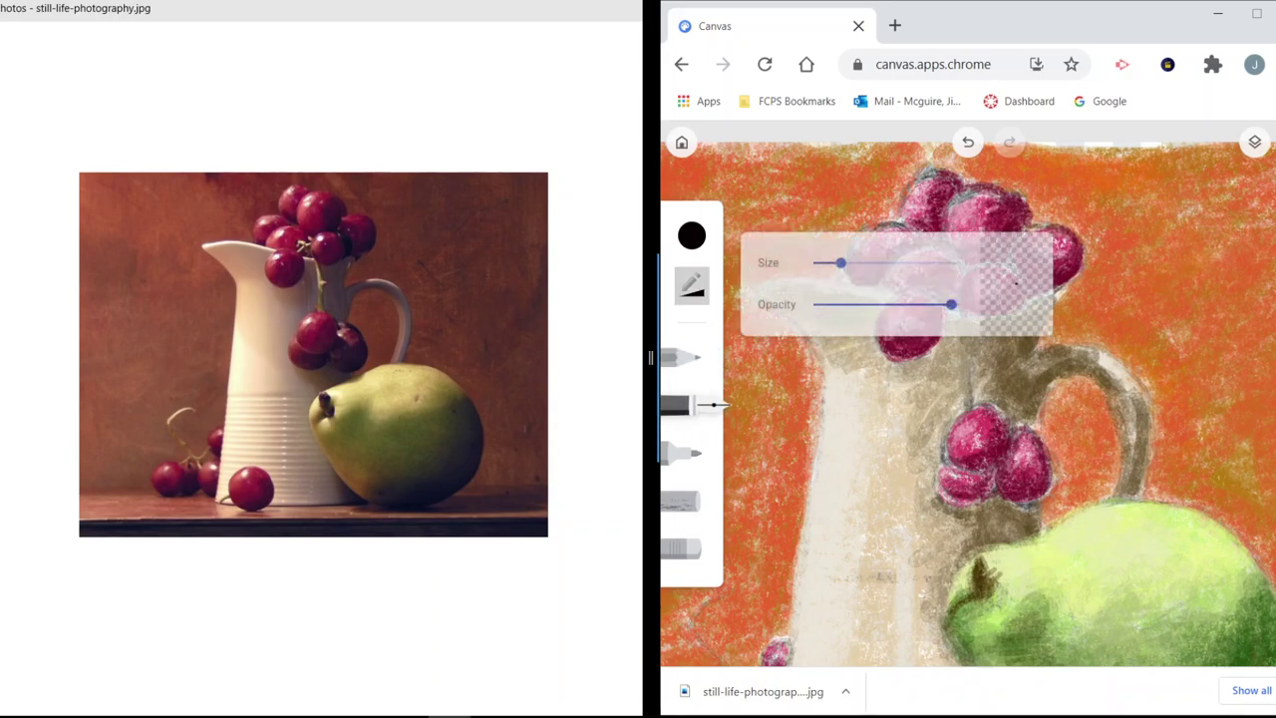
drag(841, 262, 819, 262)
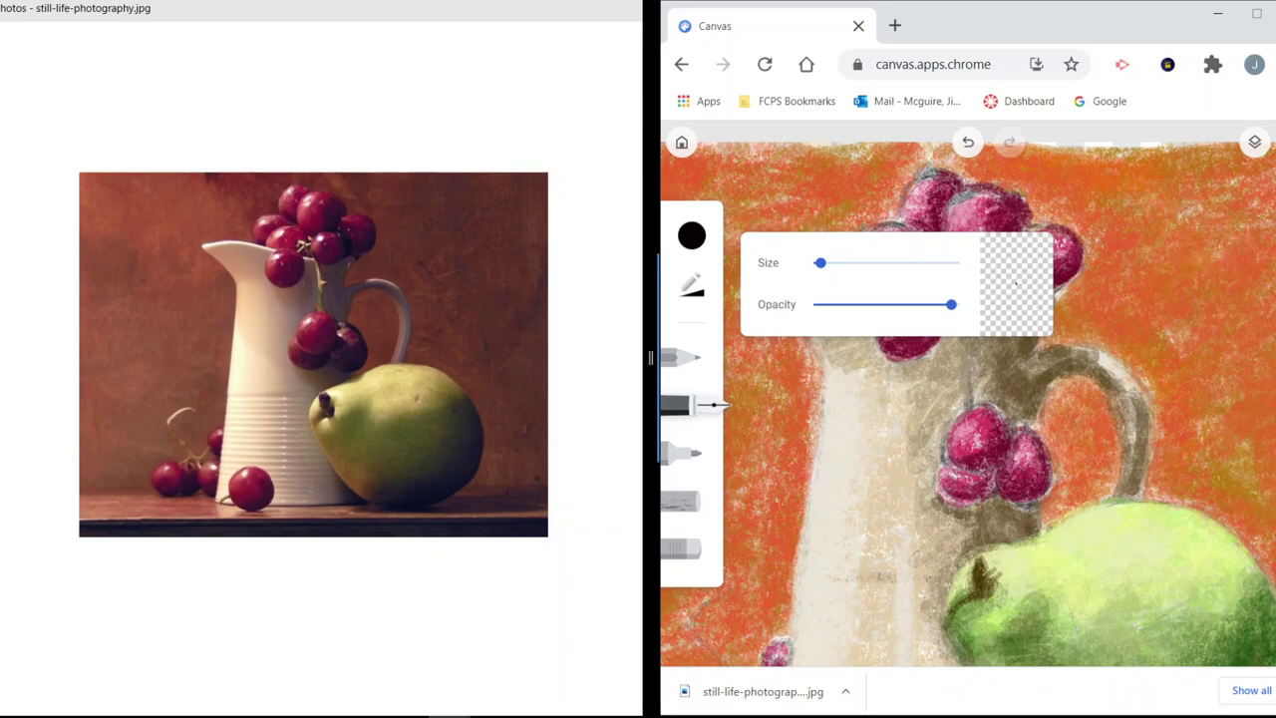
mouse_move(950, 202)
mouse_down()
mouse_move(943, 238)
mouse_move(923, 237)
mouse_move(996, 263)
mouse_move(1011, 240)
mouse_move(975, 255)
mouse_move(1015, 225)
mouse_move(1031, 291)
mouse_move(1060, 285)
mouse_up()
mouse_move(963, 289)
mouse_down()
mouse_move(965, 305)
mouse_move(983, 301)
mouse_move(946, 297)
mouse_up()
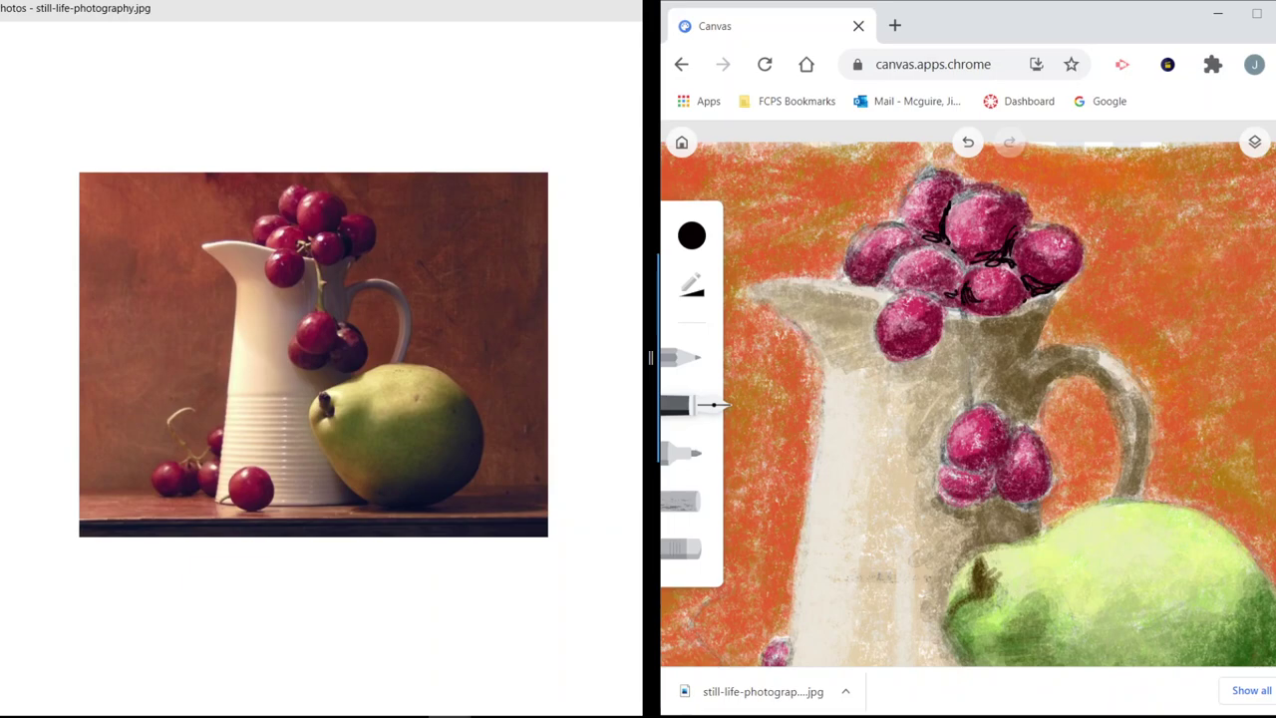
mouse_move(885, 265)
mouse_down()
mouse_move(883, 287)
mouse_move(859, 287)
mouse_up()
drag(883, 276, 874, 287)
Ink broken black contour lines along the jug's neck and both edges of its handle.
mouse_move(1012, 311)
mouse_down()
mouse_move(1045, 301)
mouse_move(1015, 307)
mouse_move(1038, 347)
mouse_move(1039, 401)
mouse_move(1079, 373)
mouse_move(1107, 387)
mouse_move(1122, 471)
mouse_up()
drag(1100, 397, 1119, 482)
drag(1129, 377, 1141, 397)
drag(1101, 355, 1041, 342)
Outline the three hanging grapes in black pen and draw the stem line down to them from the jug's rim.
mouse_move(969, 415)
mouse_down()
mouse_move(981, 406)
mouse_move(1003, 420)
mouse_up()
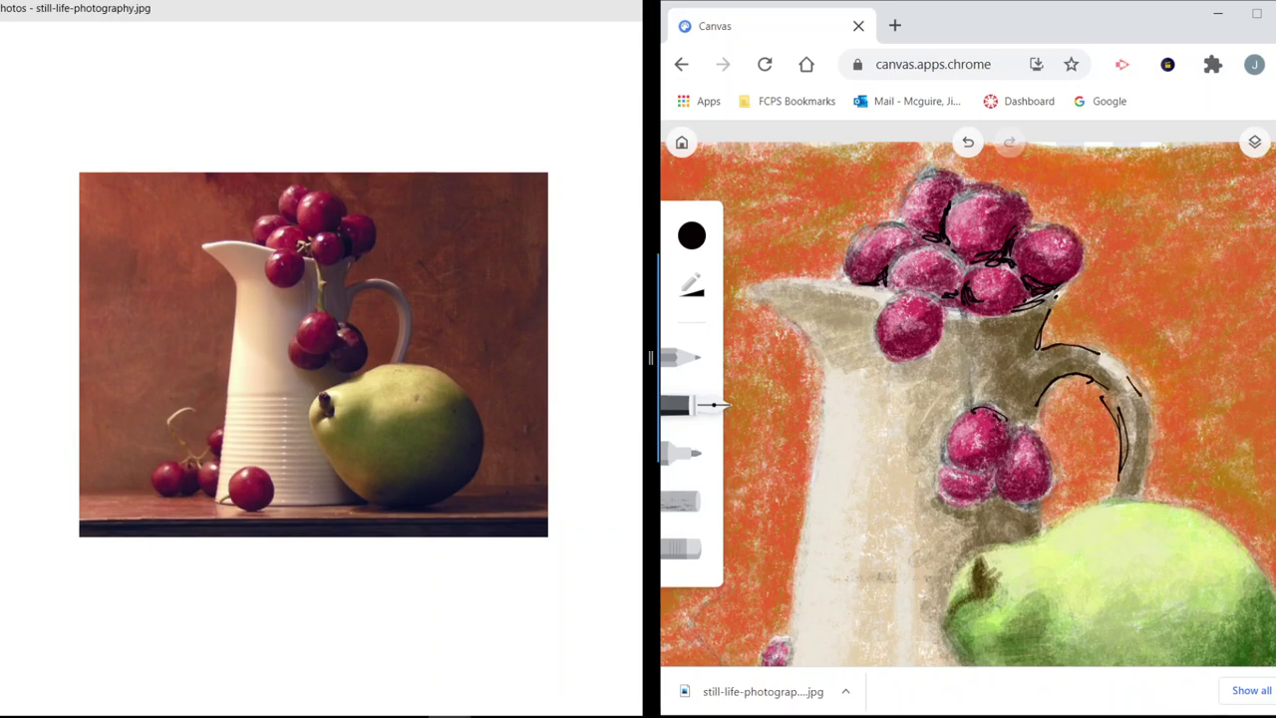
mouse_move(968, 319)
mouse_down()
mouse_move(966, 406)
mouse_move(942, 461)
mouse_move(962, 478)
mouse_move(1007, 459)
mouse_move(1005, 445)
mouse_move(997, 502)
mouse_move(1045, 493)
mouse_move(1033, 431)
mouse_up()
drag(999, 503, 955, 498)
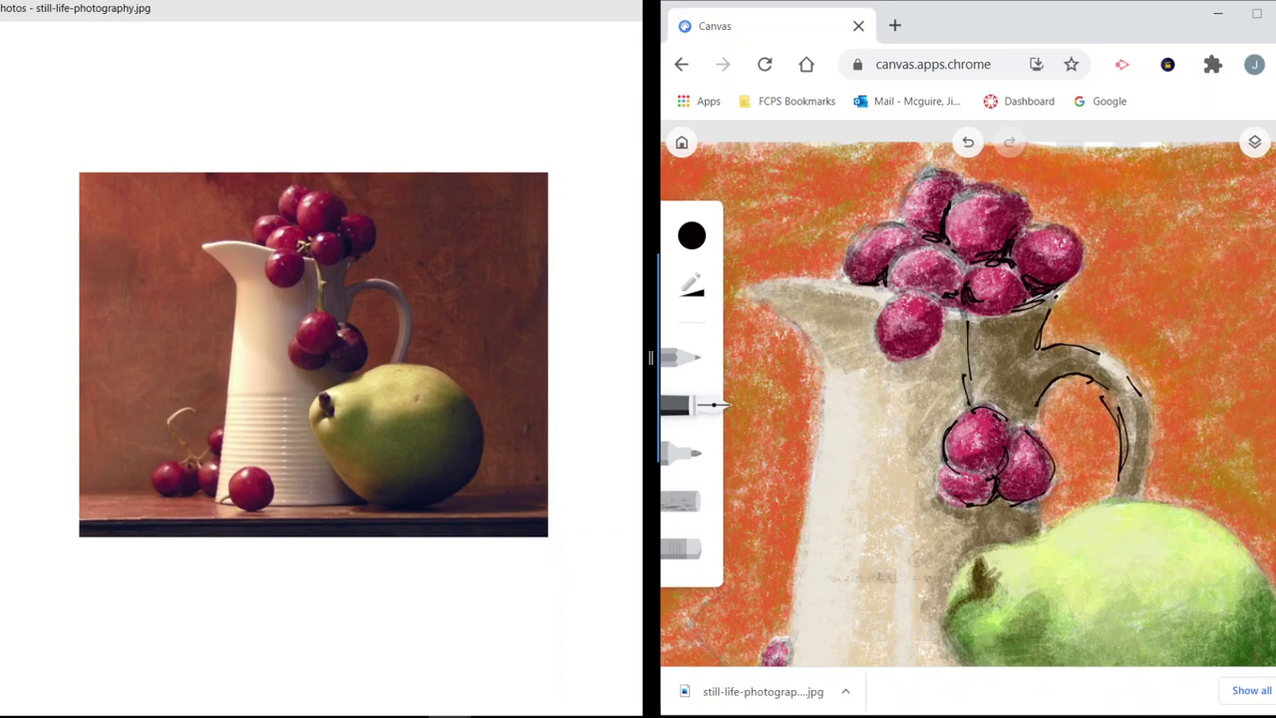
drag(1006, 466, 1015, 492)
Ink the pear's stem, right edge and underside in black pen, adding a small mark on its shaded side.
scroll(1046, 324, down, 2)
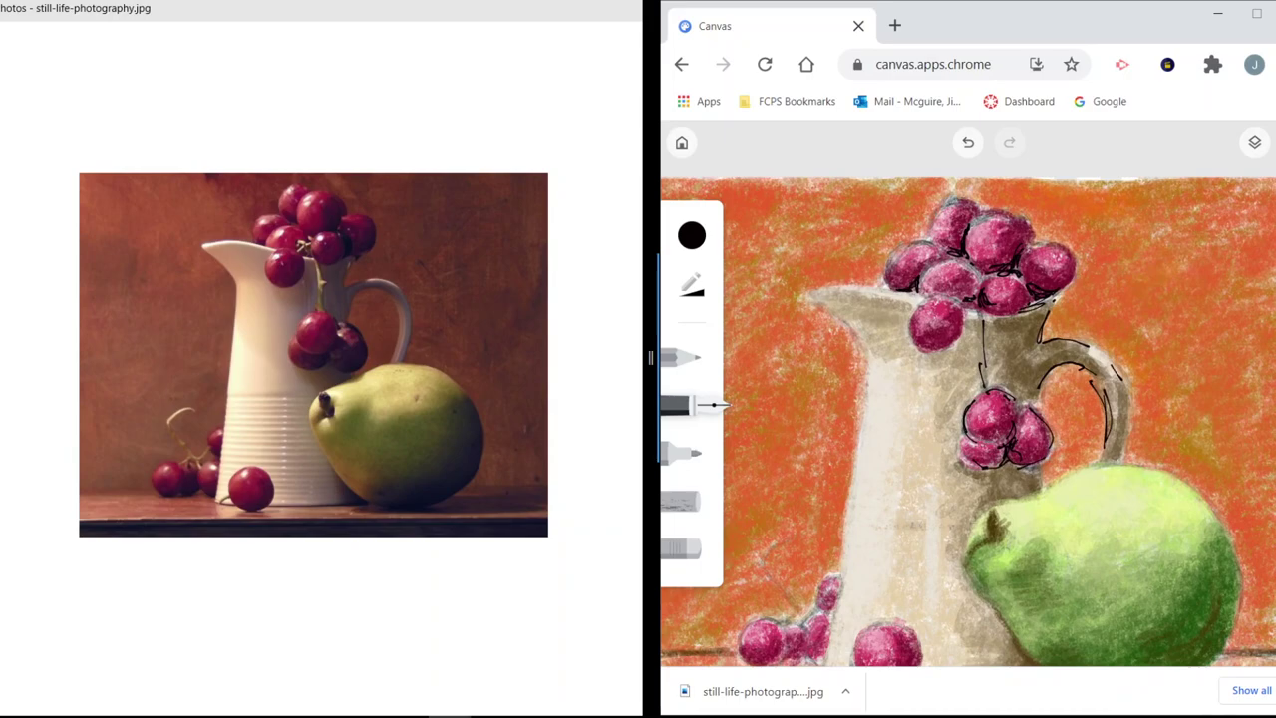
mouse_move(987, 528)
mouse_down()
mouse_move(984, 512)
mouse_move(998, 517)
mouse_move(993, 541)
mouse_move(967, 557)
mouse_up()
scroll(982, 398, down, 2)
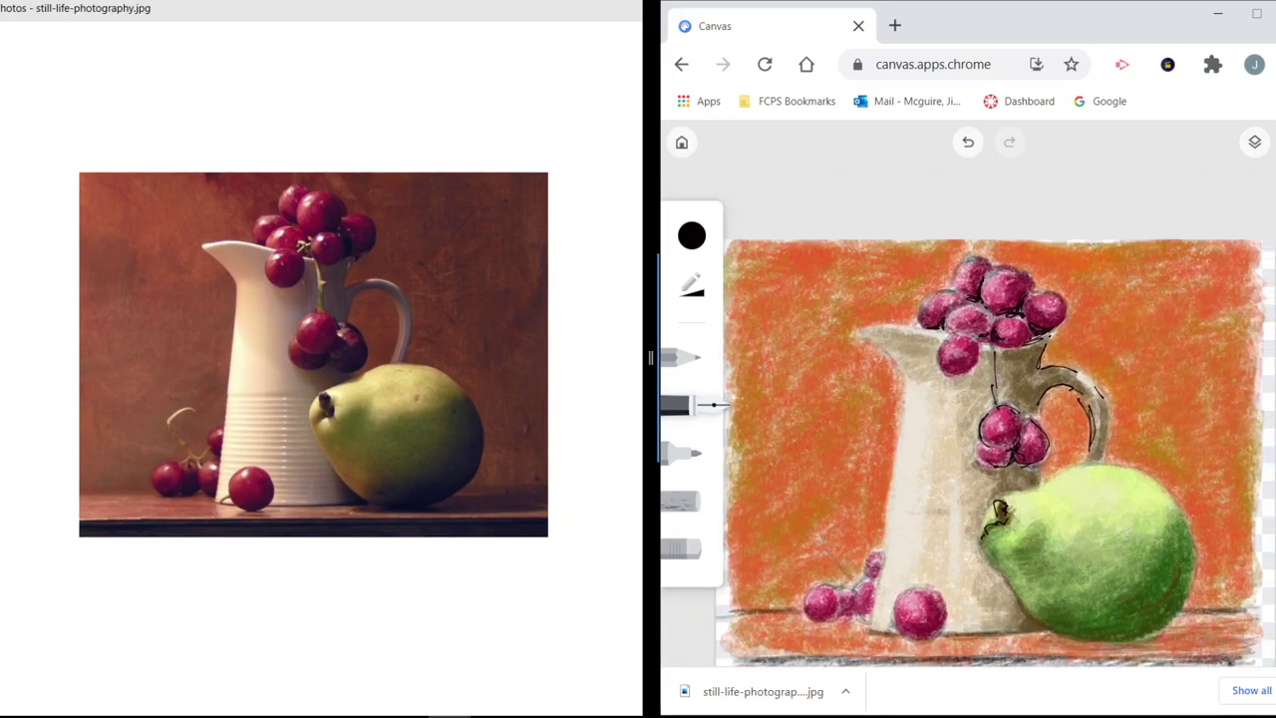
mouse_move(1196, 476)
mouse_down()
mouse_move(1199, 531)
mouse_move(1166, 576)
mouse_move(1130, 588)
mouse_up()
drag(1184, 534, 1148, 578)
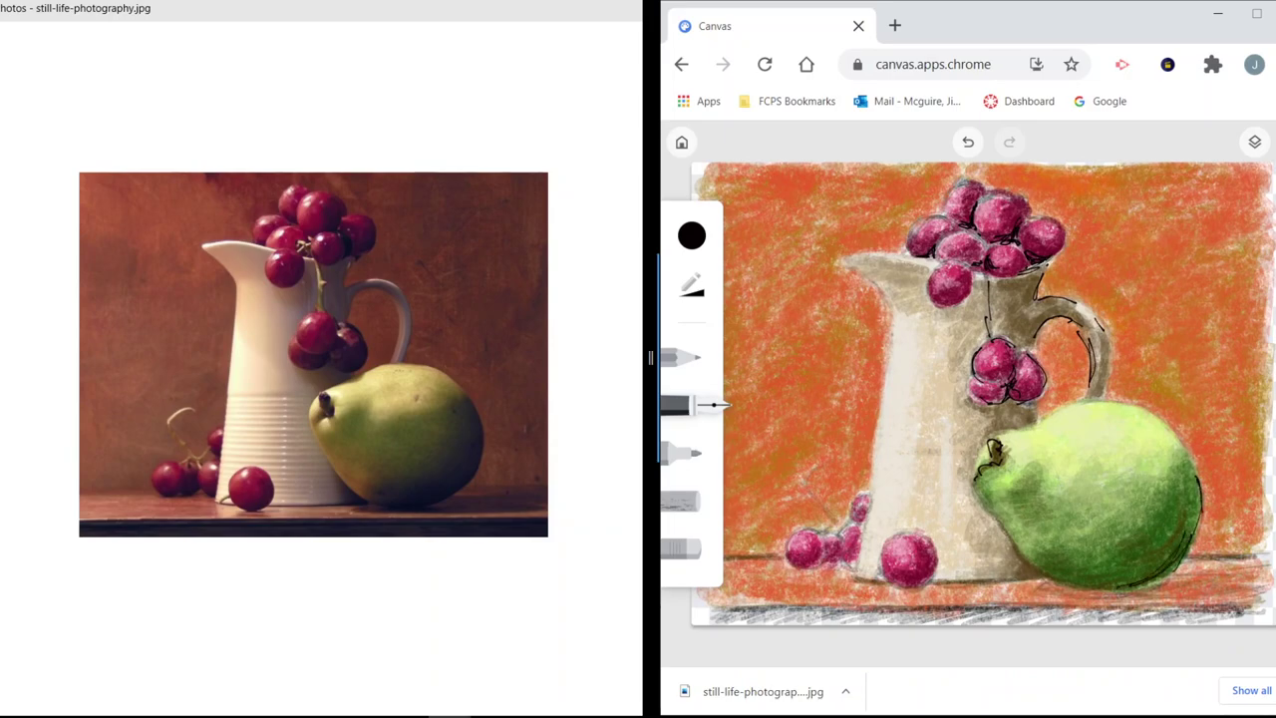
mouse_move(1009, 538)
mouse_down()
mouse_move(1053, 572)
mouse_move(1120, 582)
mouse_move(1151, 566)
mouse_up()
drag(1077, 581, 1138, 572)
drag(1170, 516, 1155, 546)
Ink the front grape, jug base, rear table edge and small table grapes with black contour lines.
mouse_move(936, 547)
mouse_down()
mouse_move(929, 586)
mouse_move(855, 587)
mouse_up()
mouse_move(933, 580)
mouse_down()
mouse_move(1001, 584)
mouse_move(961, 584)
mouse_up()
drag(787, 553, 725, 556)
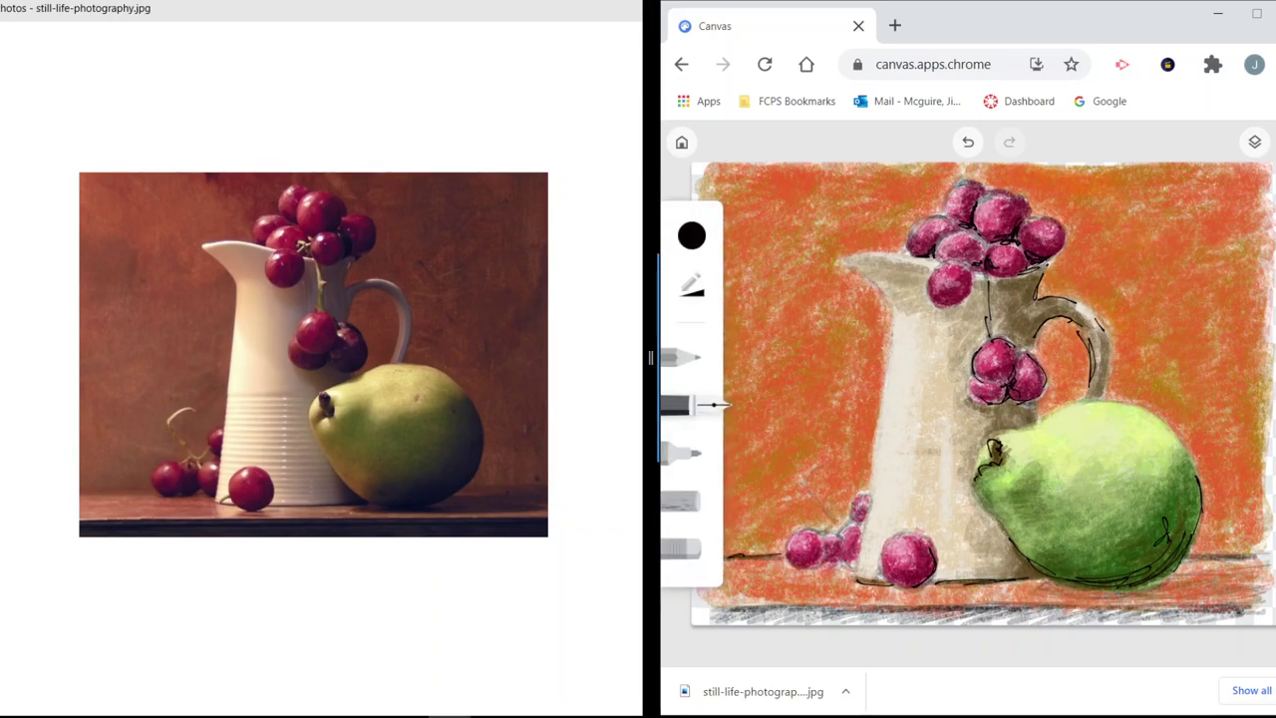
mouse_move(818, 545)
mouse_down()
mouse_move(823, 567)
mouse_move(800, 572)
mouse_move(837, 562)
mouse_up()
mouse_move(863, 509)
mouse_down()
mouse_move(856, 584)
mouse_move(861, 535)
mouse_up()
drag(857, 547, 852, 583)
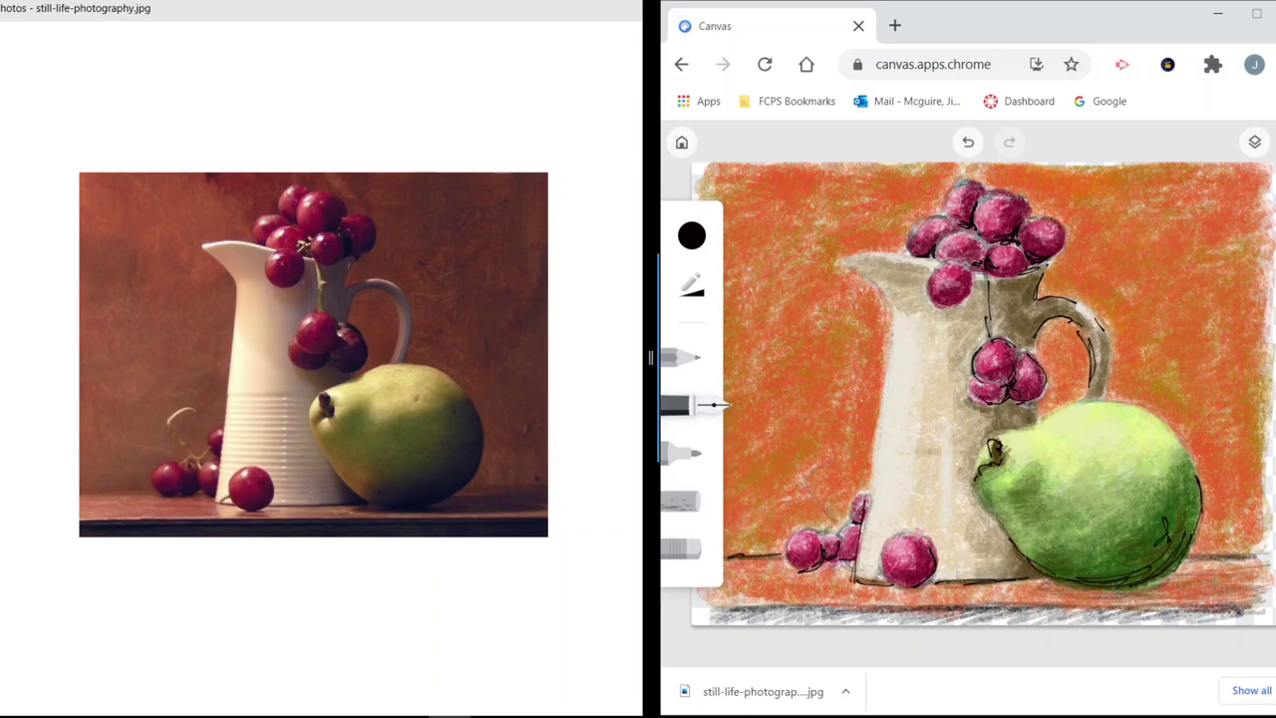
Add black pen contours to the jug's left side and spout and to the pear's narrow end.
mouse_move(872, 482)
mouse_down()
mouse_move(861, 548)
mouse_move(898, 584)
mouse_up()
drag(975, 489, 996, 514)
drag(978, 455, 975, 476)
mouse_move(840, 259)
mouse_down()
mouse_move(861, 254)
mouse_move(853, 264)
mouse_up()
drag(886, 405, 883, 438)
drag(888, 362, 873, 495)
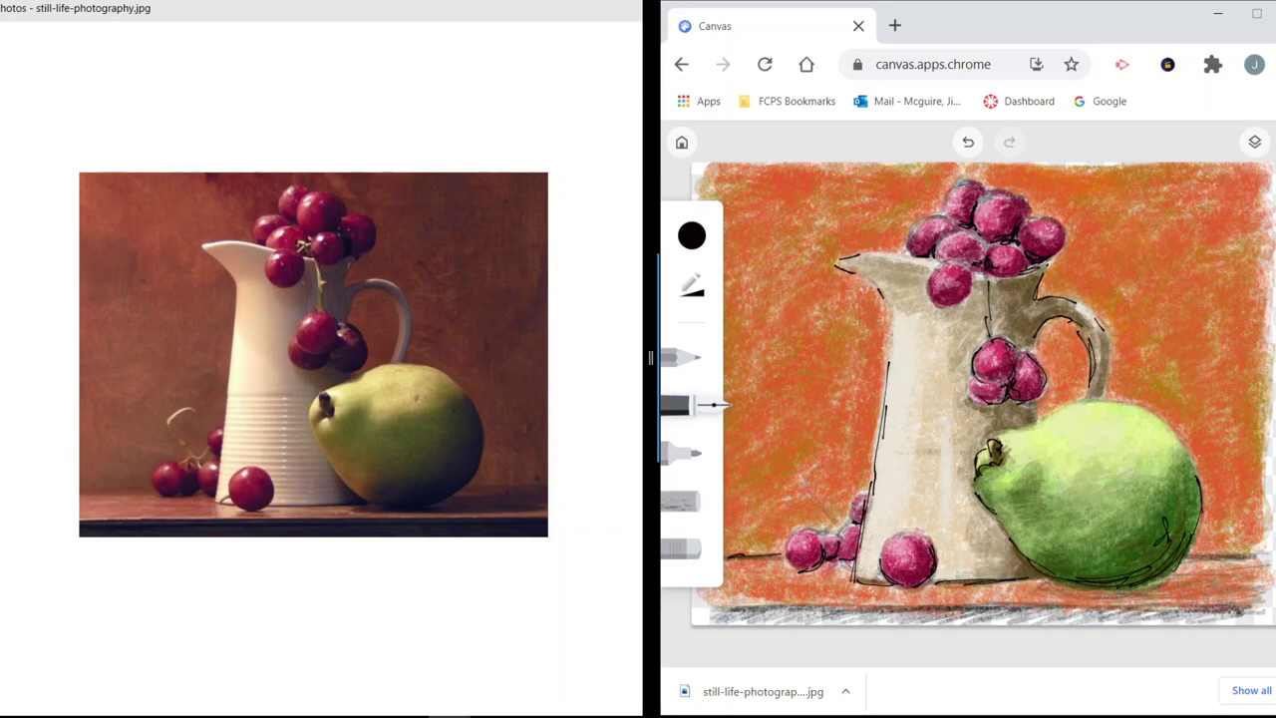
Add near-white #f4edef pen highlights to the pear's neck, the table grapes, and the jug's left edge and handle.
click(692, 236)
click(767, 279)
drag(766, 277, 764, 275)
click(692, 236)
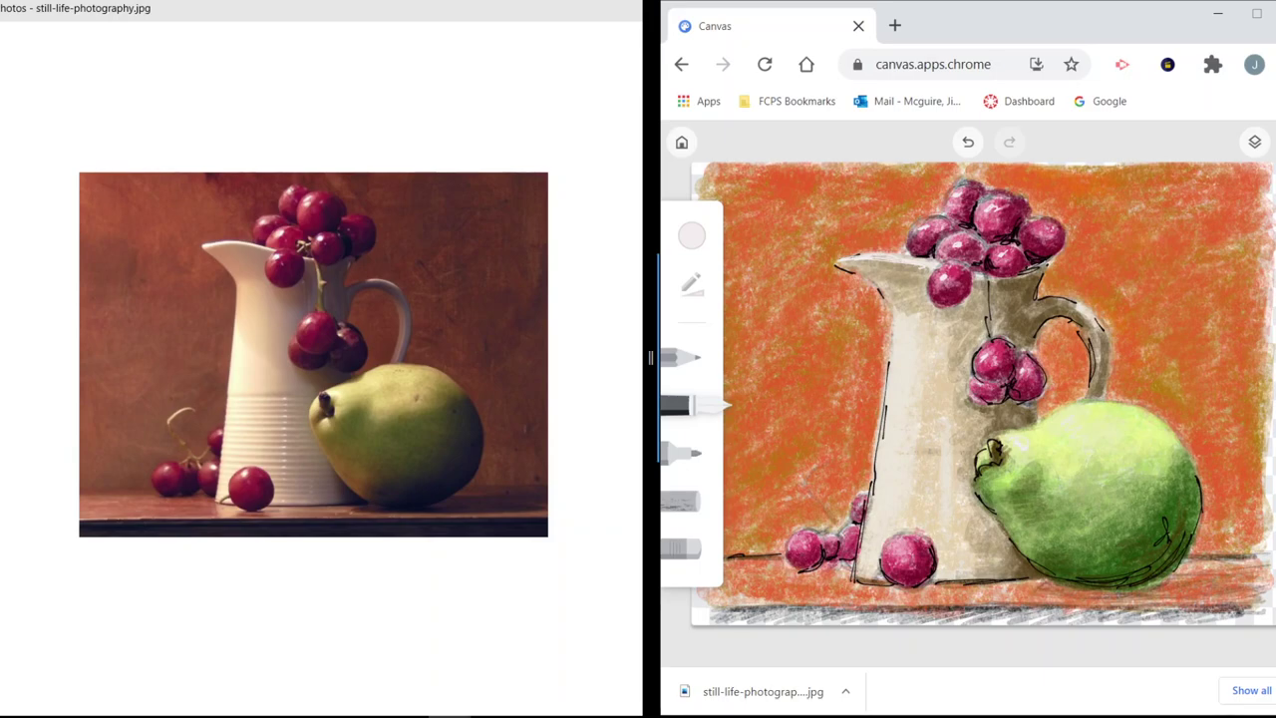
drag(990, 476, 1000, 480)
drag(894, 551, 903, 547)
drag(802, 541, 809, 538)
drag(876, 465, 872, 508)
drag(882, 440, 885, 389)
drag(1060, 300, 1078, 305)
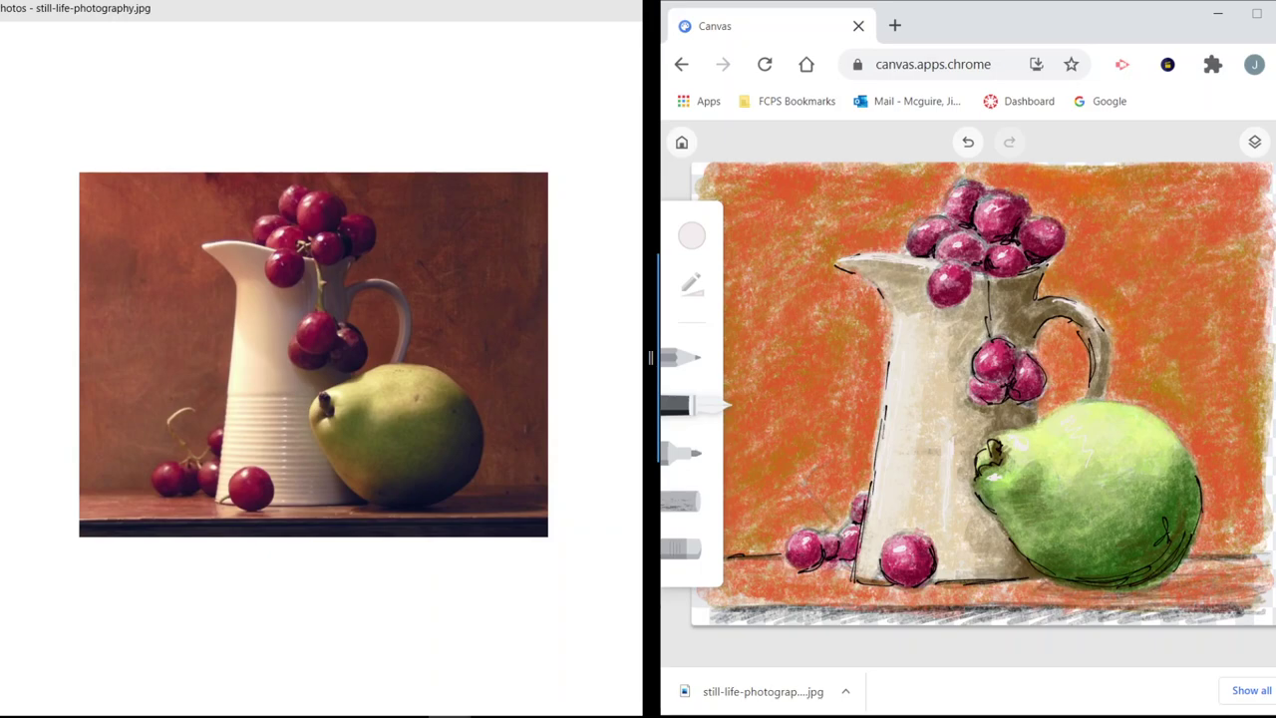
Glaze the jug's body with large, low-opacity chalk in pale pink #f1dbe1.
click(692, 236)
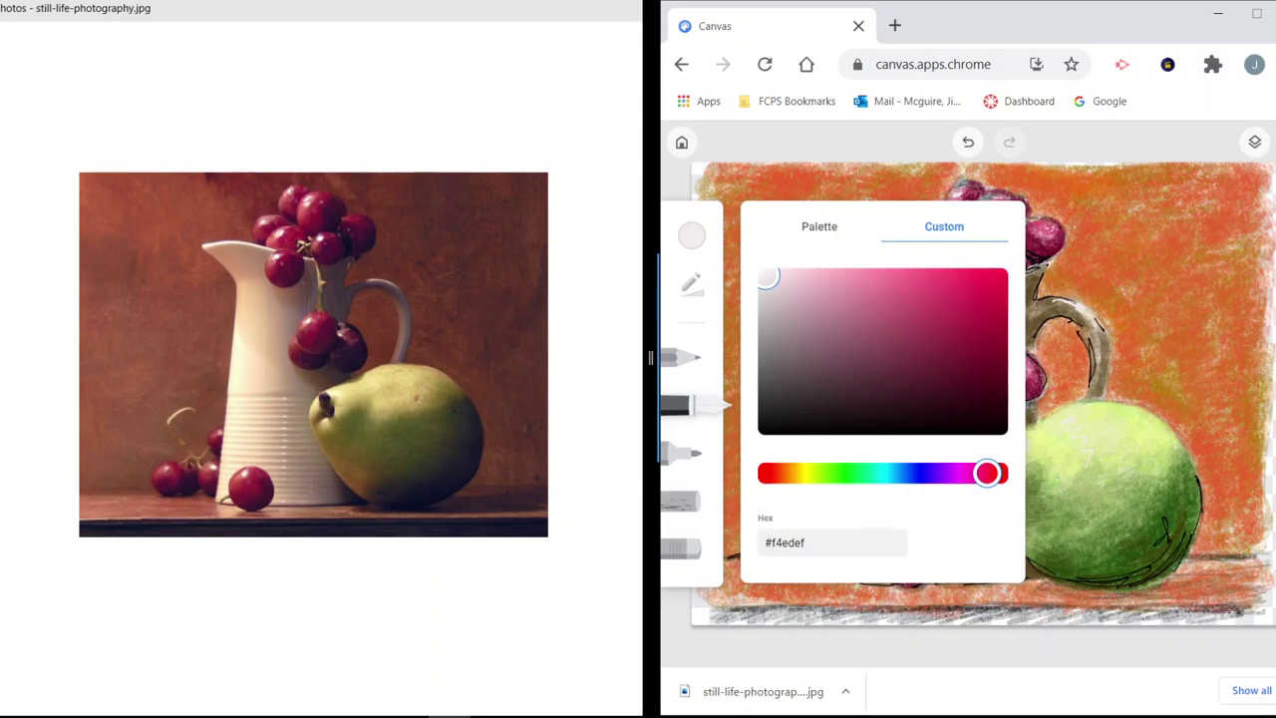
click(684, 501)
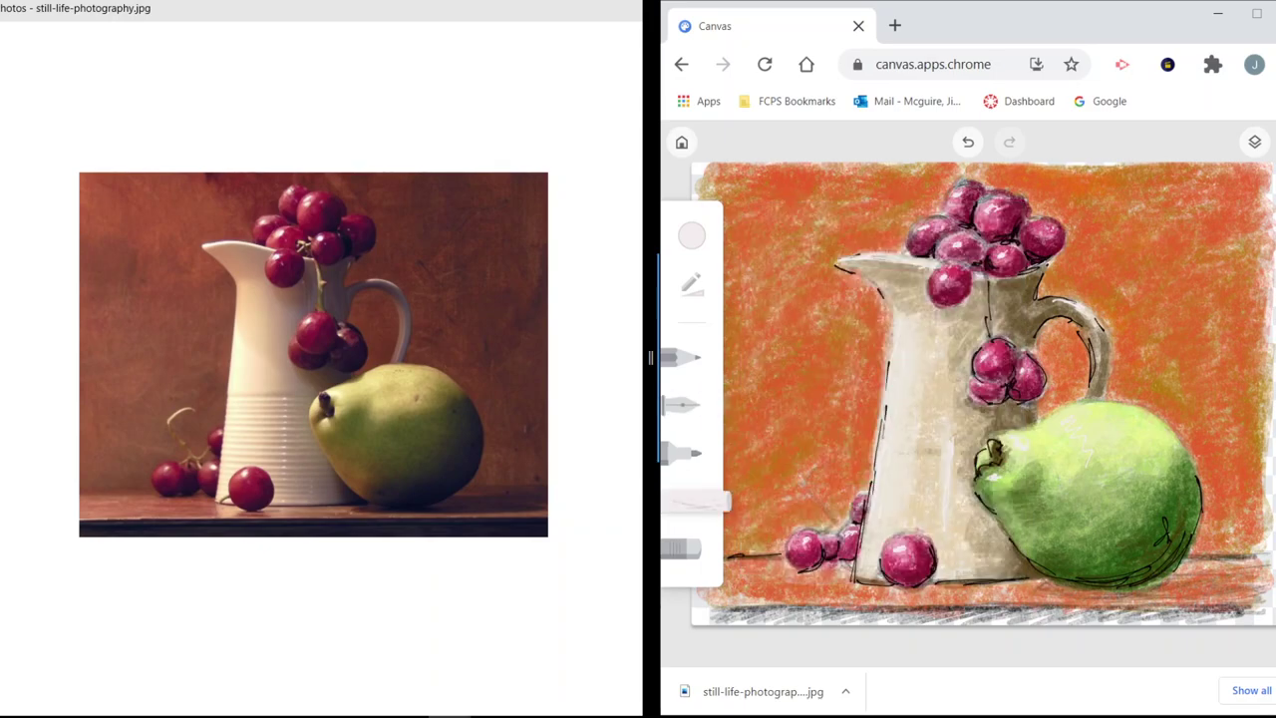
click(692, 235)
drag(767, 278, 781, 279)
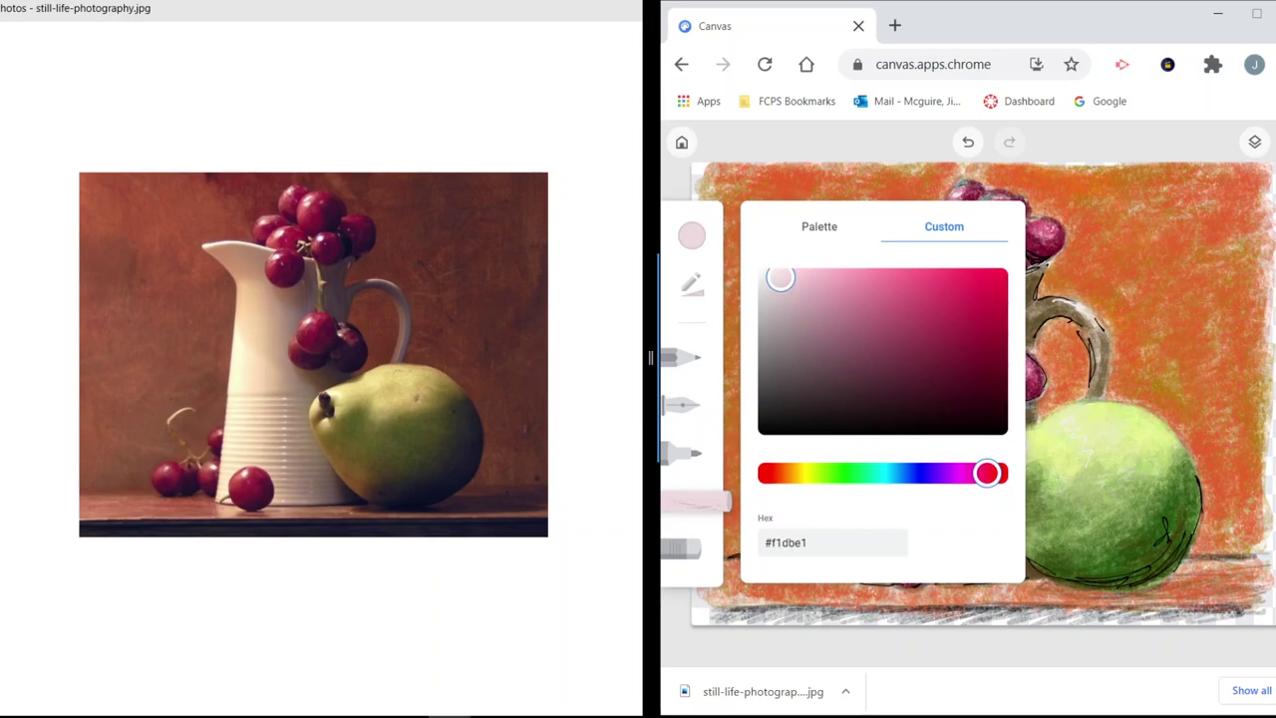
click(692, 285)
click(691, 285)
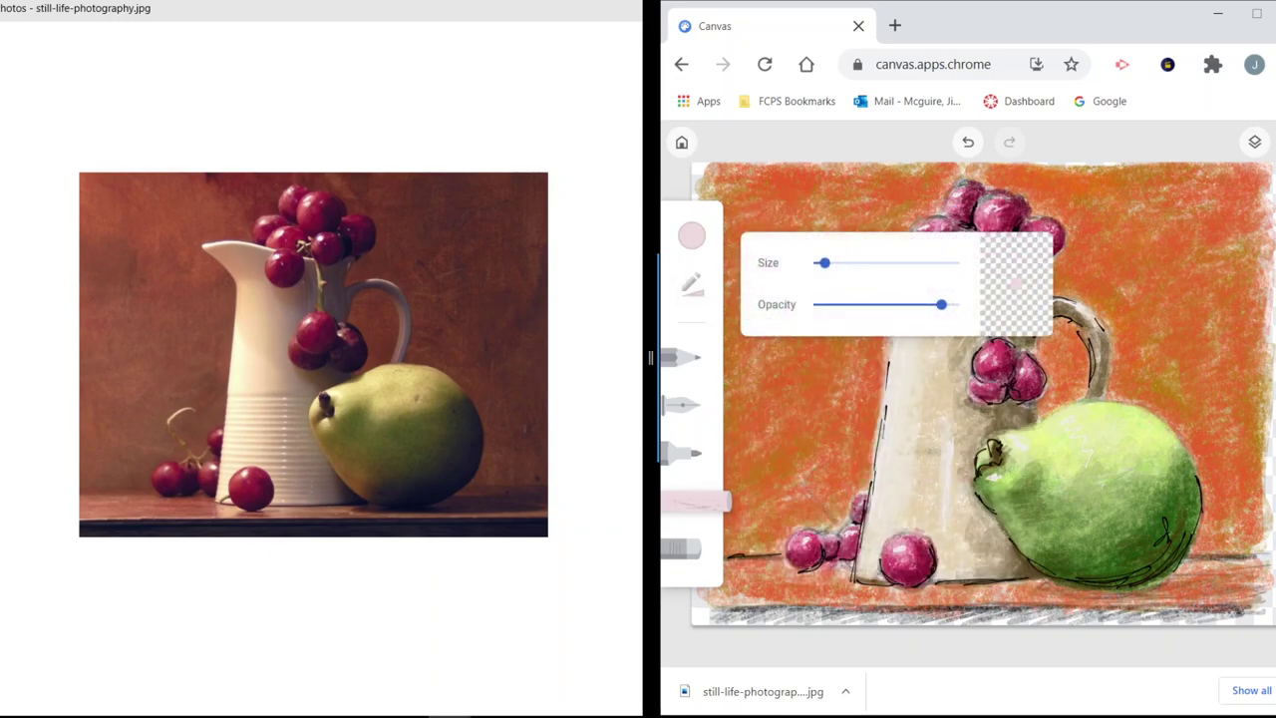
drag(823, 262, 888, 262)
drag(941, 304, 822, 304)
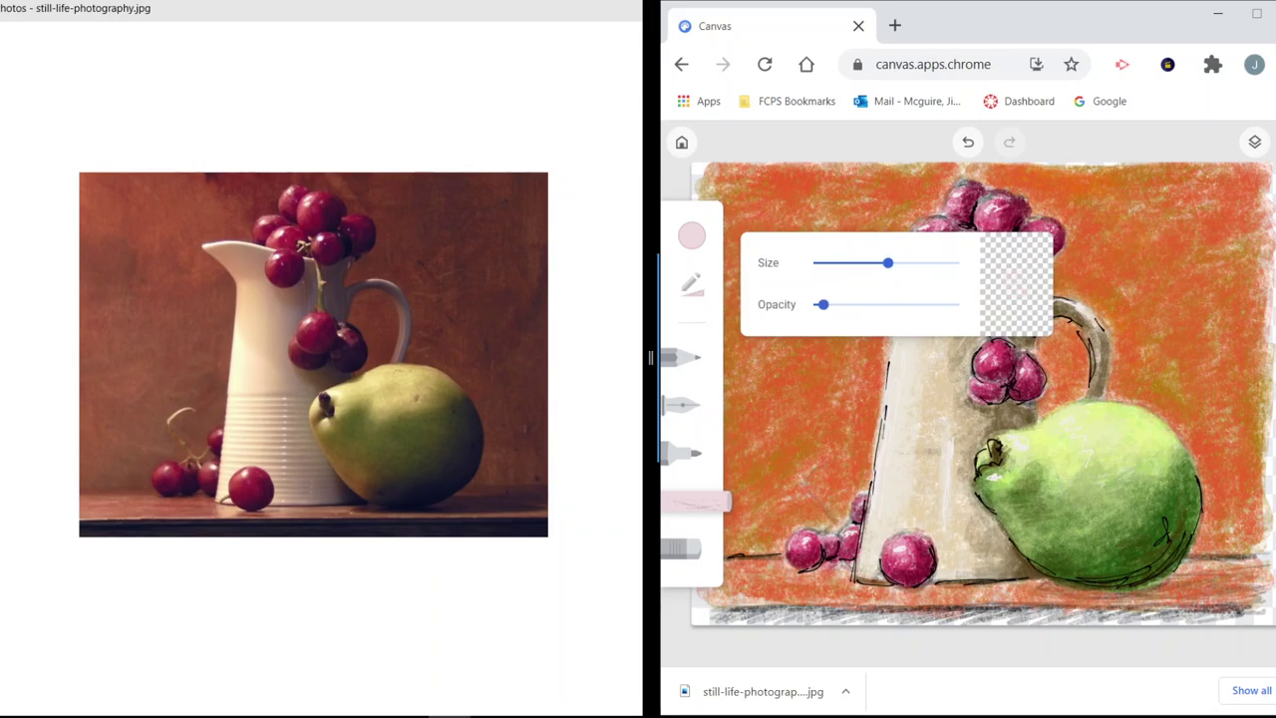
drag(927, 398, 923, 439)
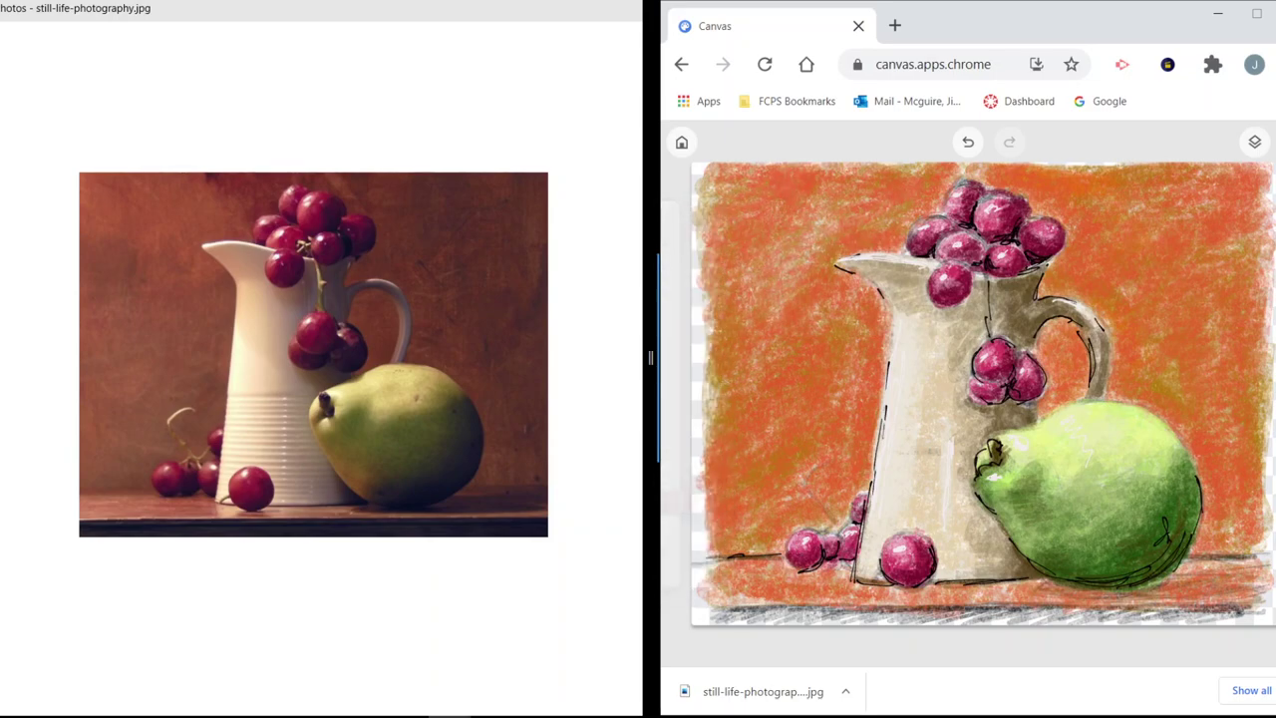
Raise the chalk opacity to 18 and brush pale pink over the background on both sides of the jug.
click(692, 235)
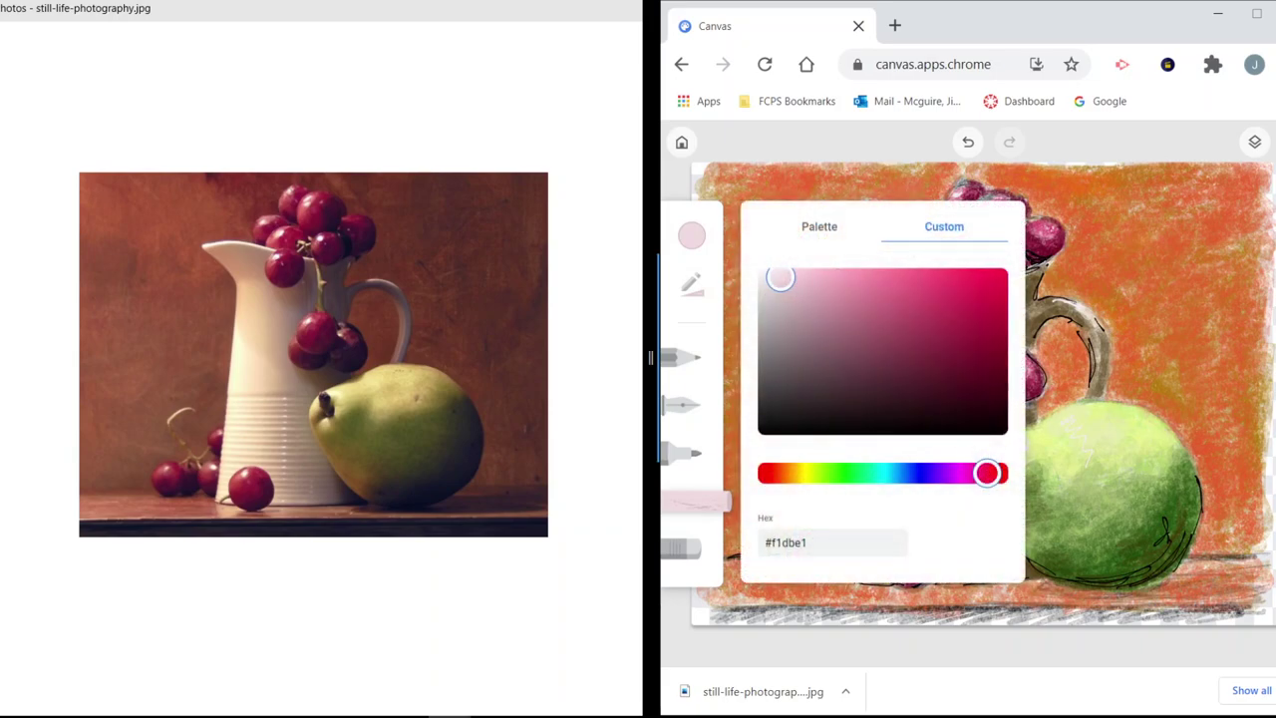
click(691, 285)
drag(823, 304, 837, 304)
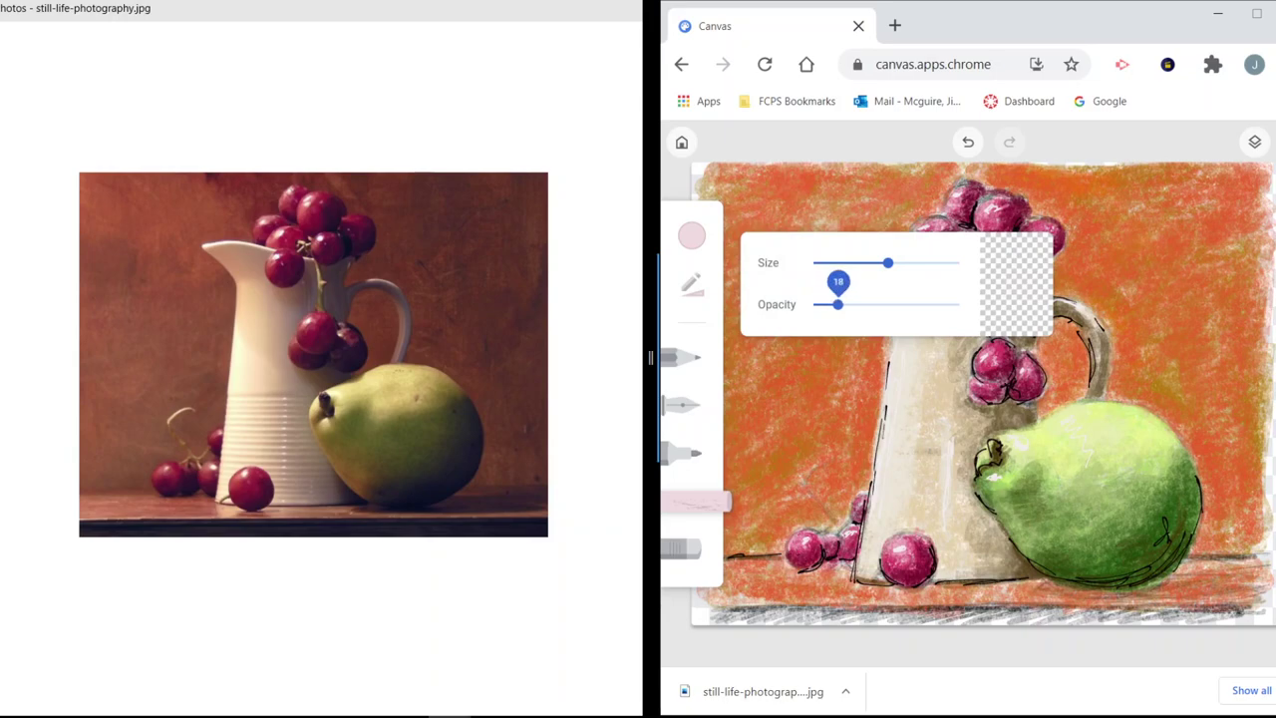
mouse_move(1223, 220)
mouse_down()
mouse_move(1199, 239)
mouse_move(1091, 250)
mouse_up()
mouse_move(1097, 180)
mouse_down()
mouse_move(1053, 203)
mouse_move(1058, 283)
mouse_move(1120, 235)
mouse_move(1117, 327)
mouse_move(1140, 261)
mouse_up()
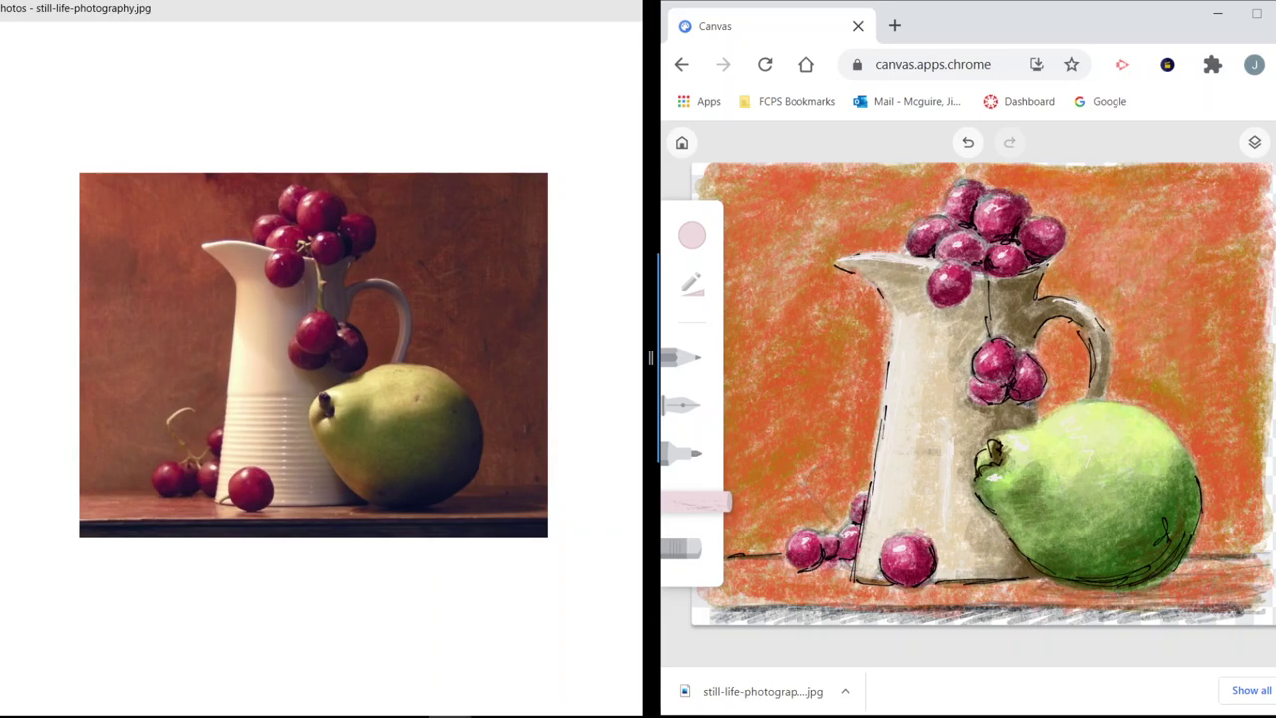
mouse_move(809, 225)
mouse_down()
mouse_move(760, 266)
mouse_move(774, 212)
mouse_move(714, 225)
mouse_move(773, 174)
mouse_move(788, 210)
mouse_move(738, 293)
mouse_move(803, 287)
mouse_move(783, 334)
mouse_move(840, 245)
mouse_move(875, 246)
mouse_move(897, 215)
mouse_move(866, 224)
mouse_move(886, 185)
mouse_move(843, 208)
mouse_move(789, 197)
mouse_up()
mouse_move(739, 280)
mouse_down()
mouse_move(713, 383)
mouse_move(755, 313)
mouse_move(852, 331)
mouse_move(873, 369)
mouse_move(867, 313)
mouse_move(860, 429)
mouse_move(871, 390)
mouse_move(823, 464)
mouse_move(818, 409)
mouse_move(750, 476)
mouse_move(743, 428)
mouse_move(716, 466)
mouse_move(715, 515)
mouse_up()
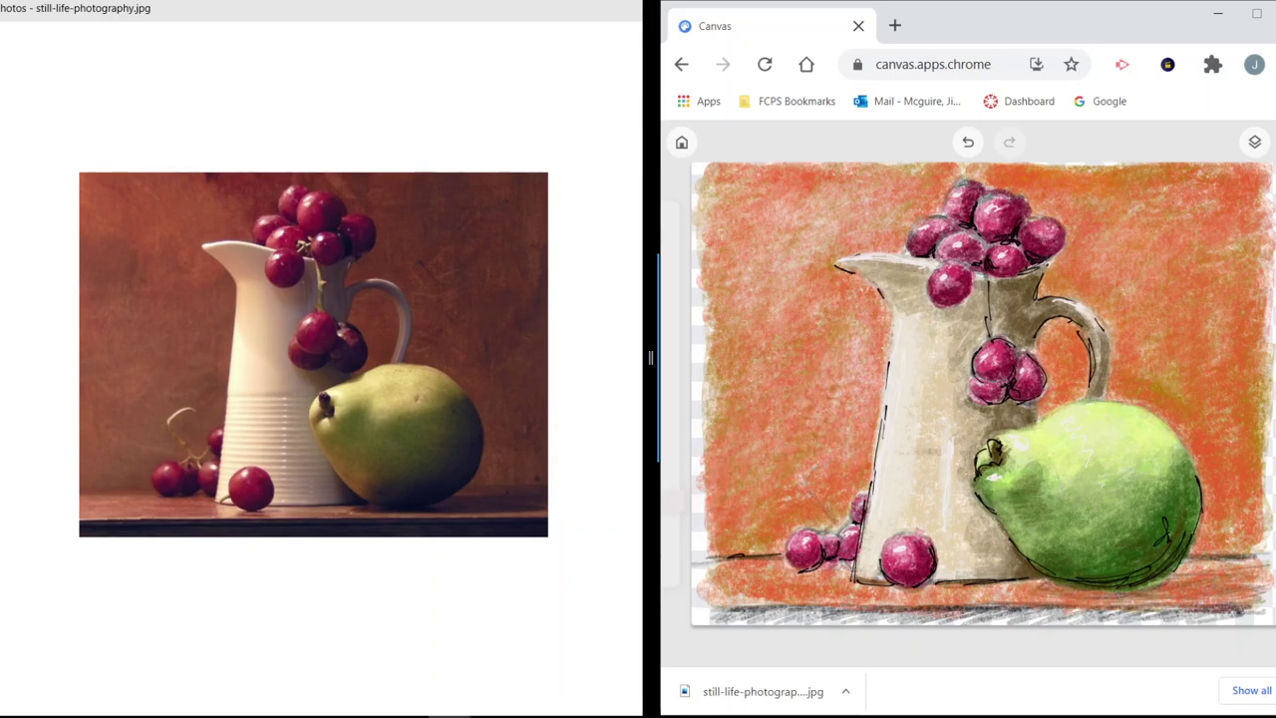
drag(798, 485, 805, 494)
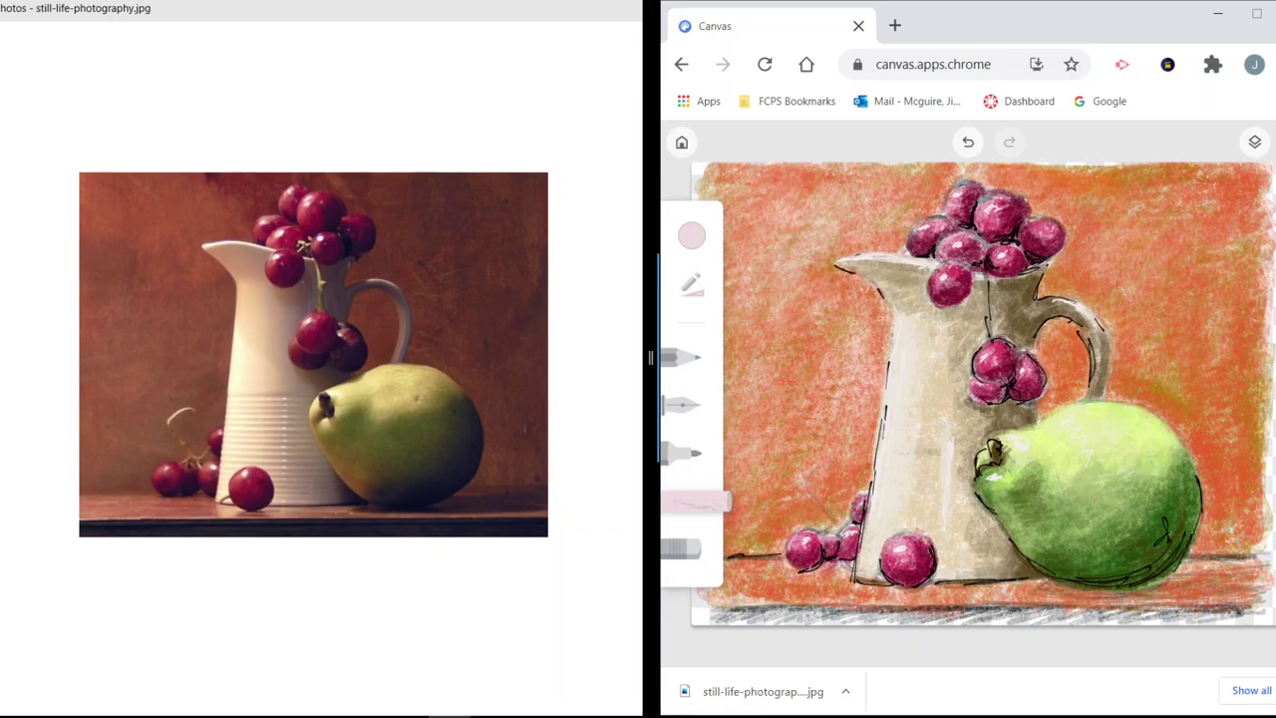
Layer chalk in brown #a05120 over the background to the right of the jug and pear.
click(691, 235)
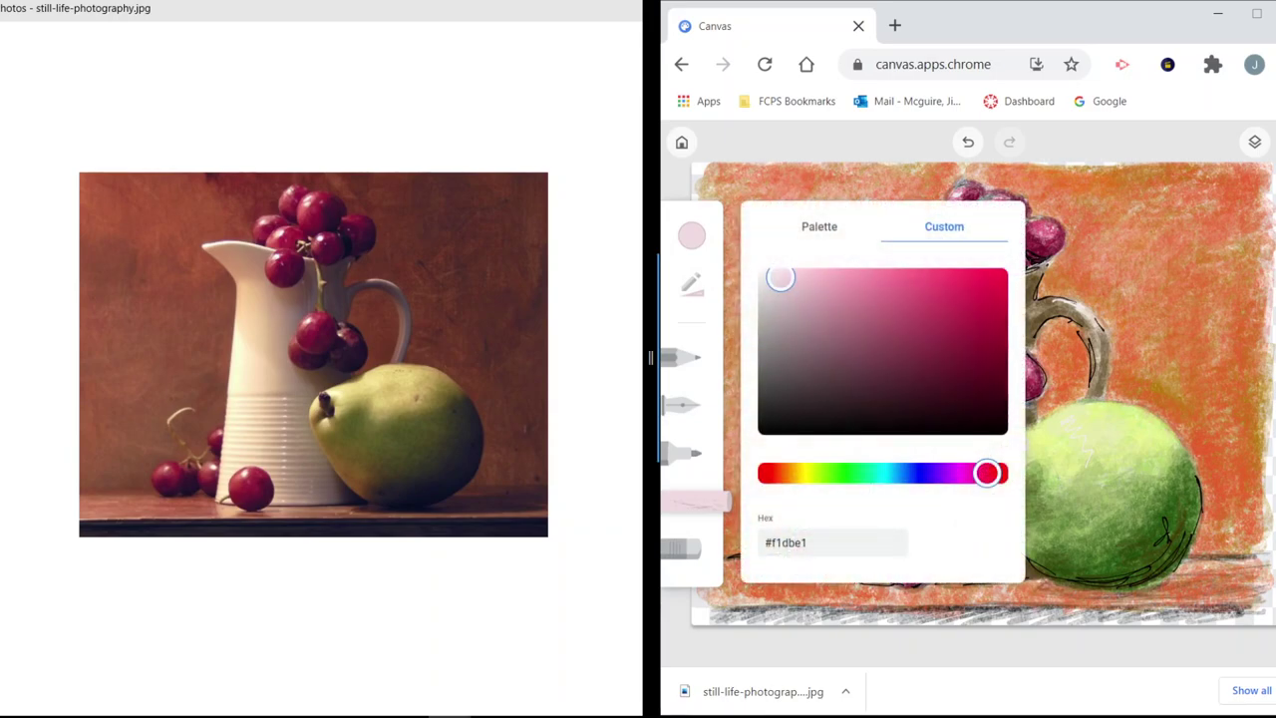
click(783, 474)
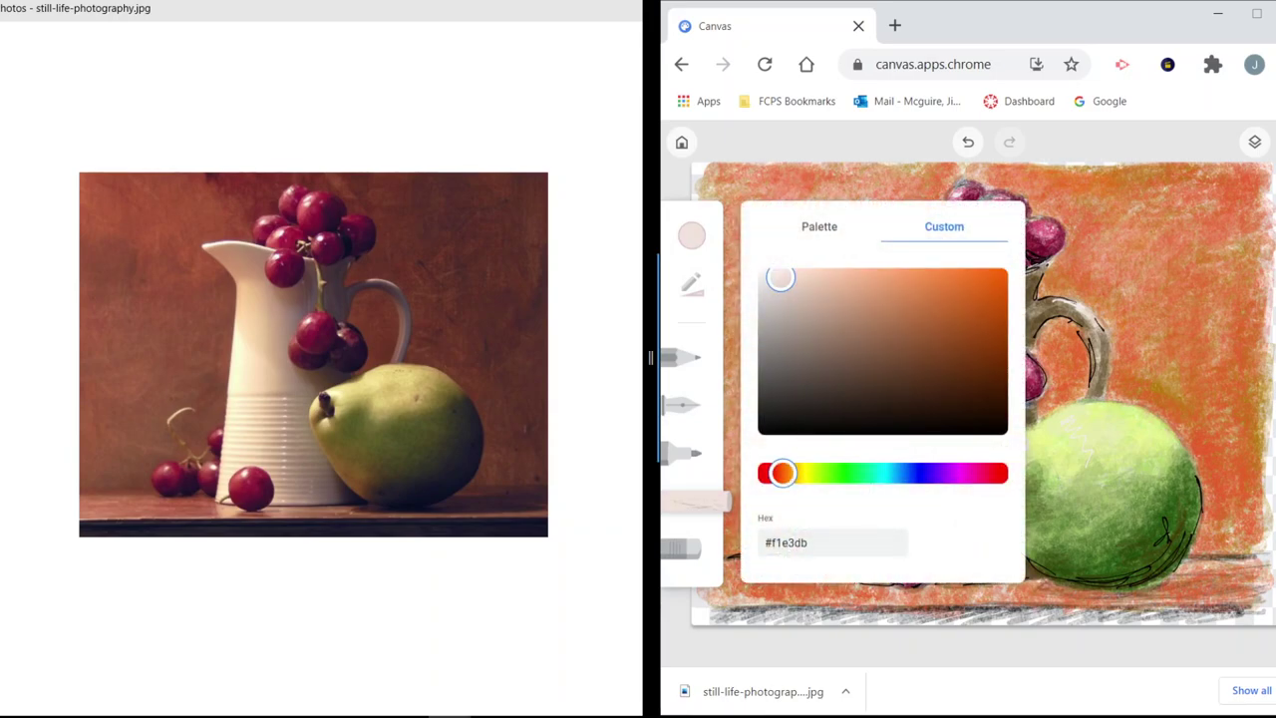
click(938, 337)
click(968, 290)
drag(968, 290, 976, 355)
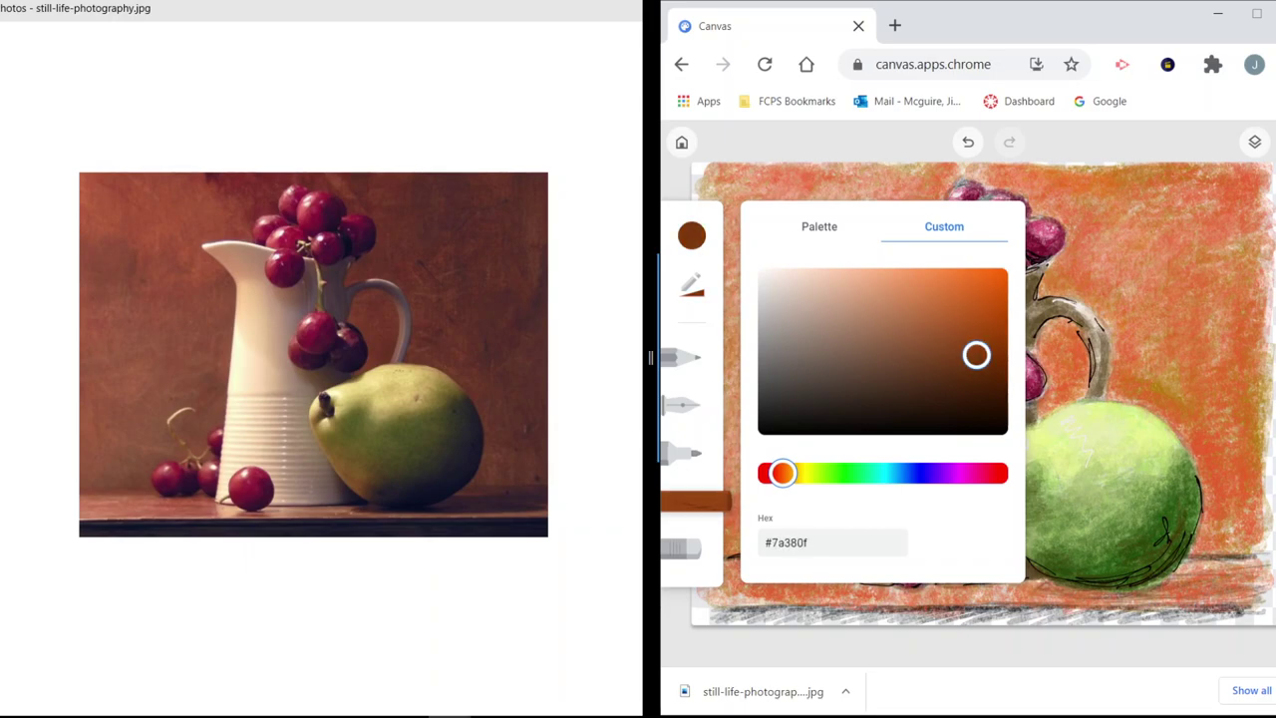
click(958, 330)
click(692, 285)
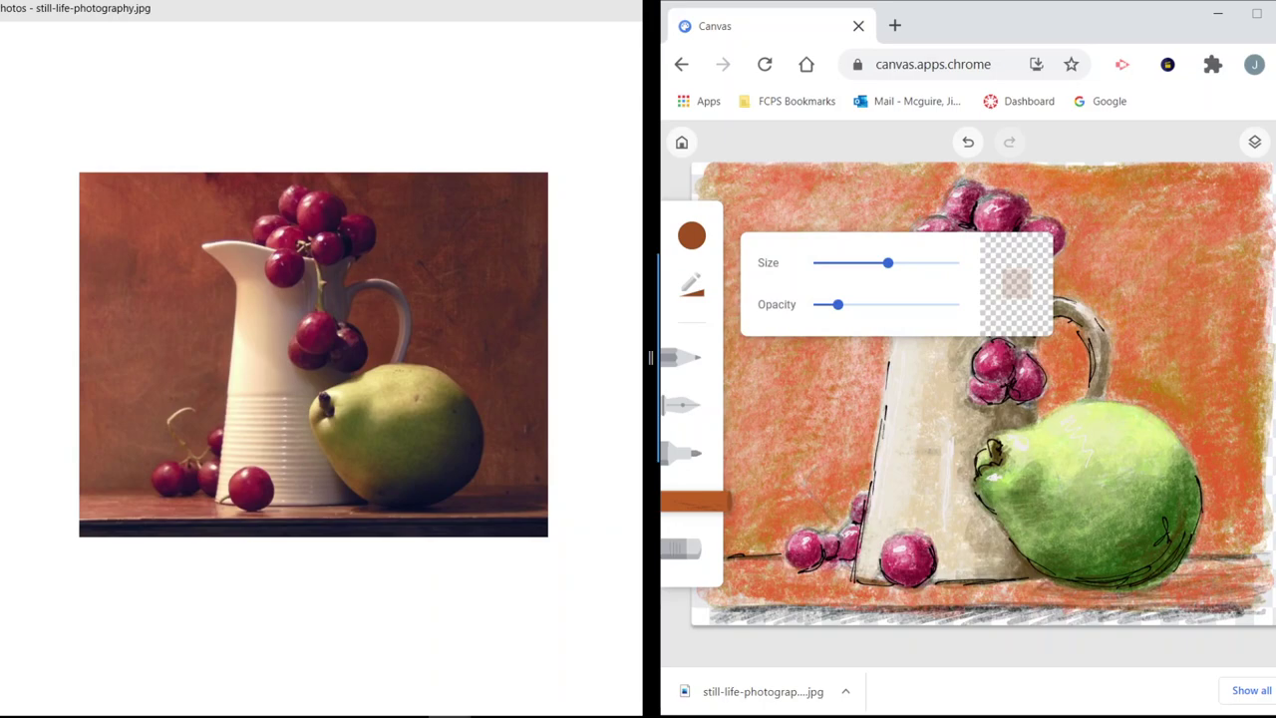
key(Escape)
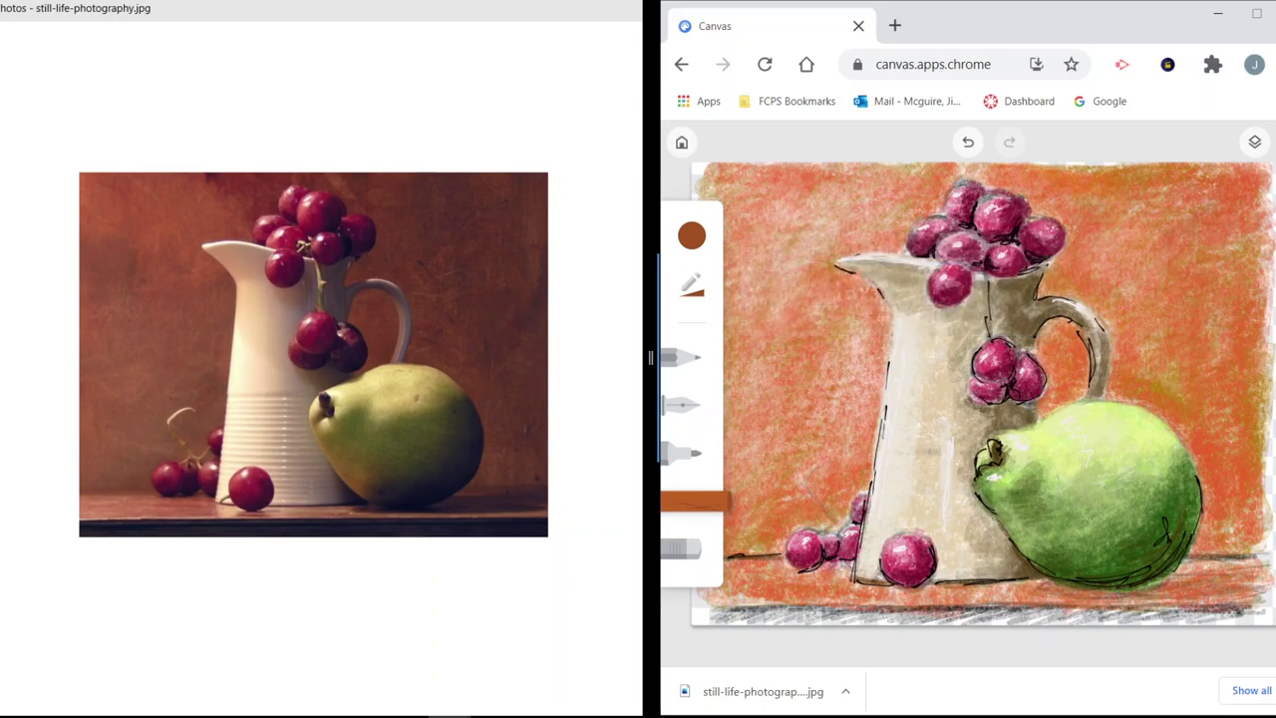
drag(1132, 293, 1145, 250)
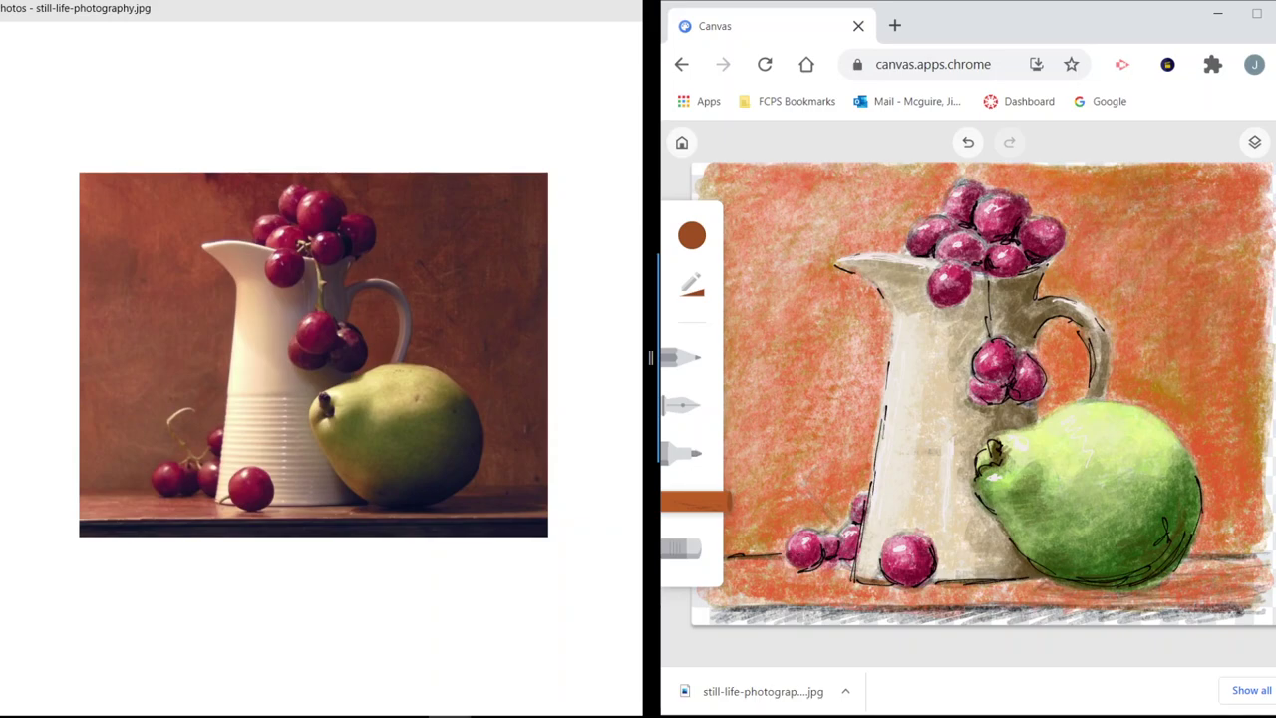
drag(1271, 375, 1269, 322)
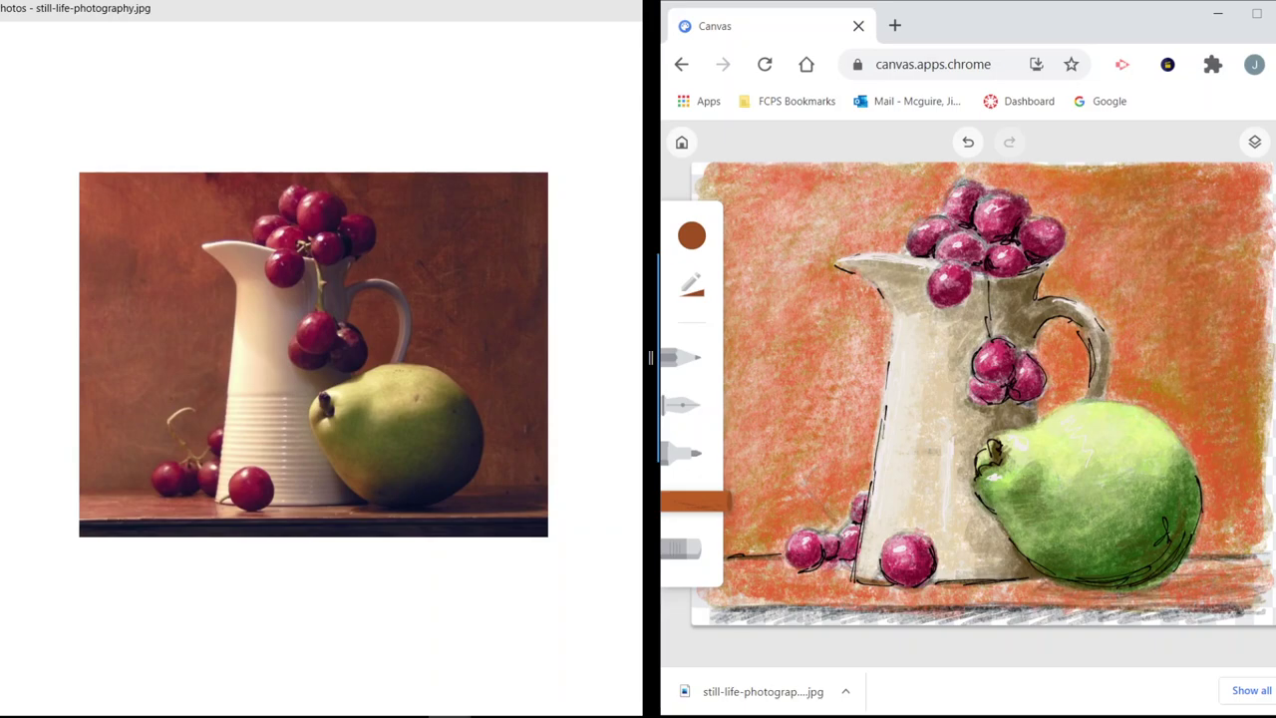
Darken the table's front edge along the bottom of the drawing with dark brown #2f1c10 chalk.
click(691, 236)
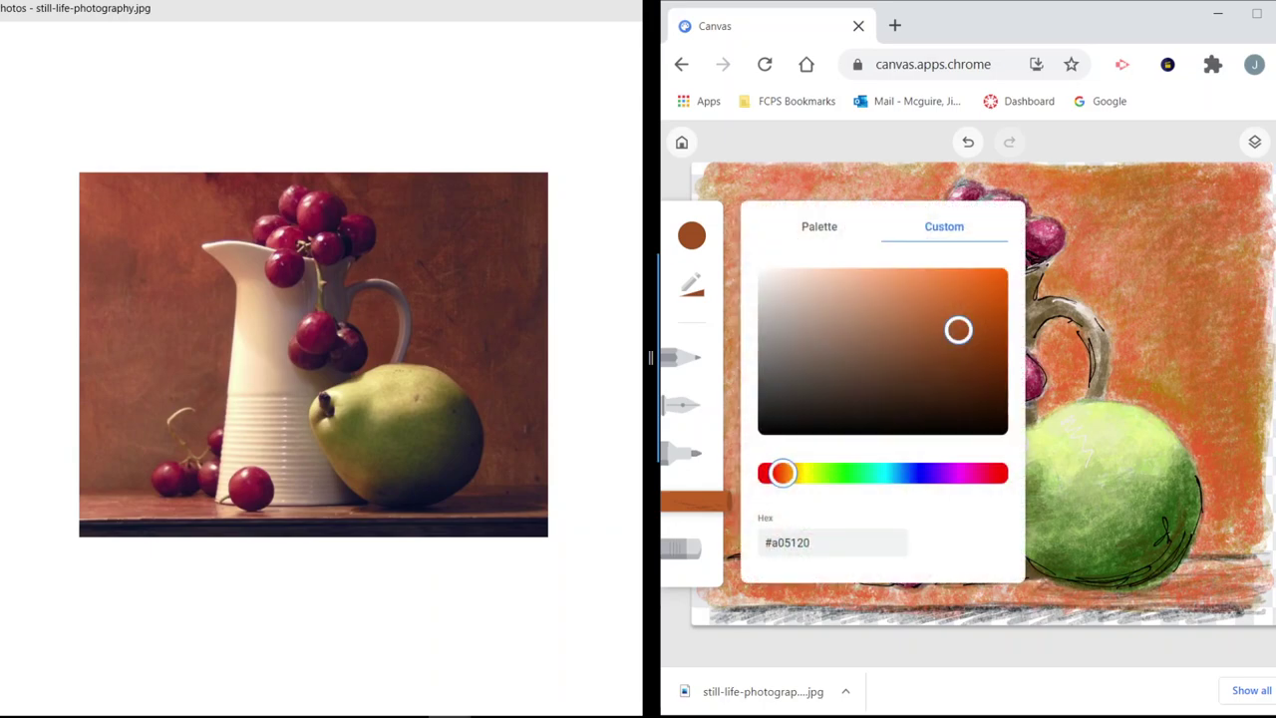
drag(958, 329, 920, 403)
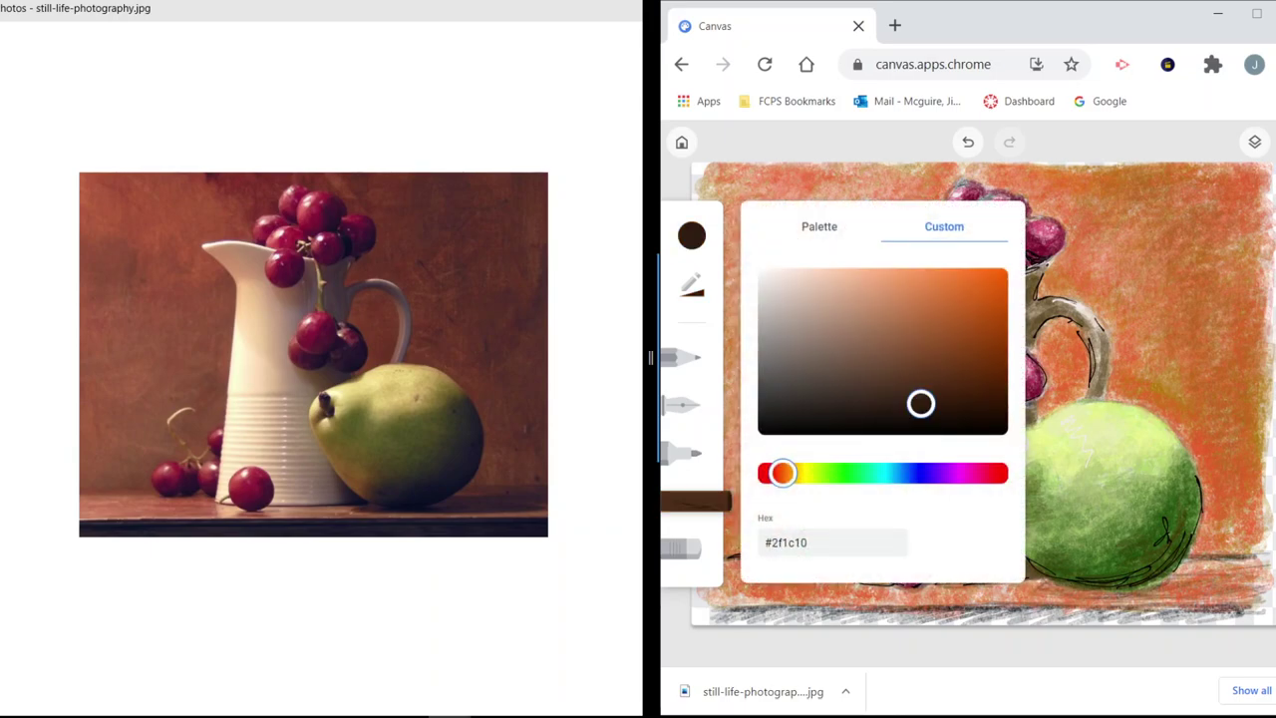
mouse_move(859, 618)
mouse_down()
mouse_move(1232, 614)
mouse_move(718, 617)
mouse_move(893, 604)
mouse_up()
mouse_move(1258, 619)
mouse_down()
mouse_move(947, 602)
mouse_move(706, 617)
mouse_up()
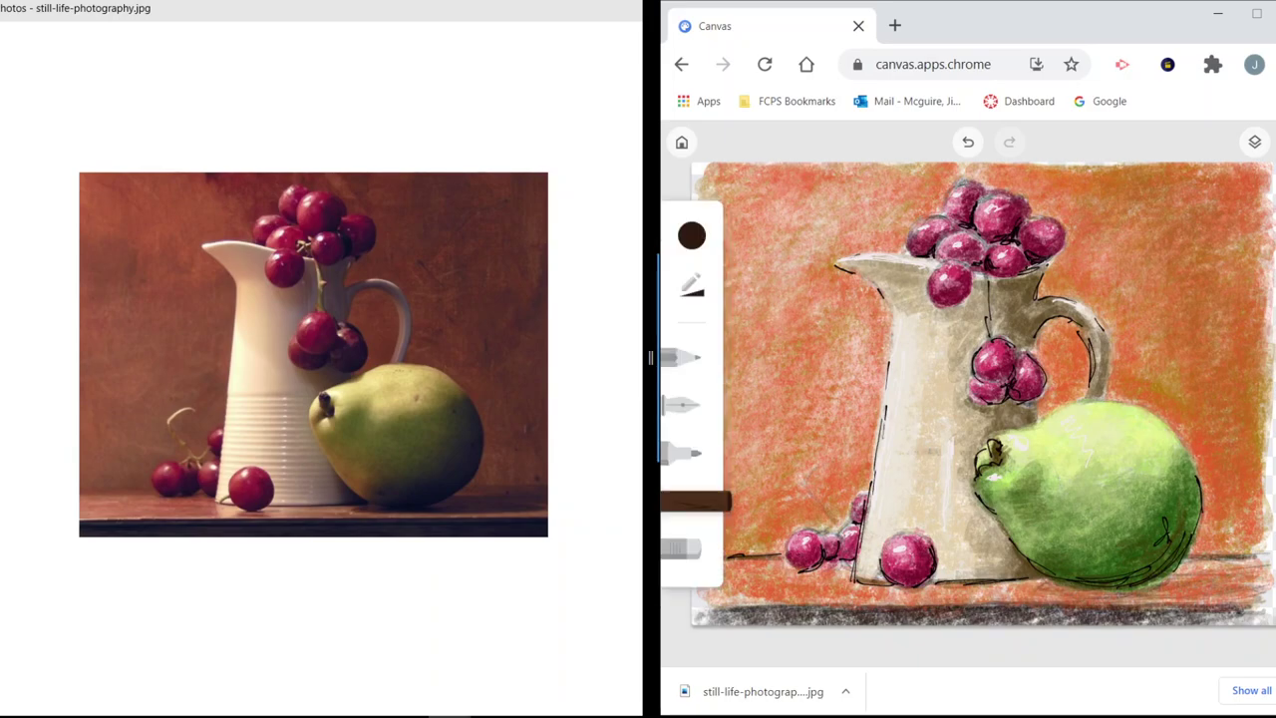